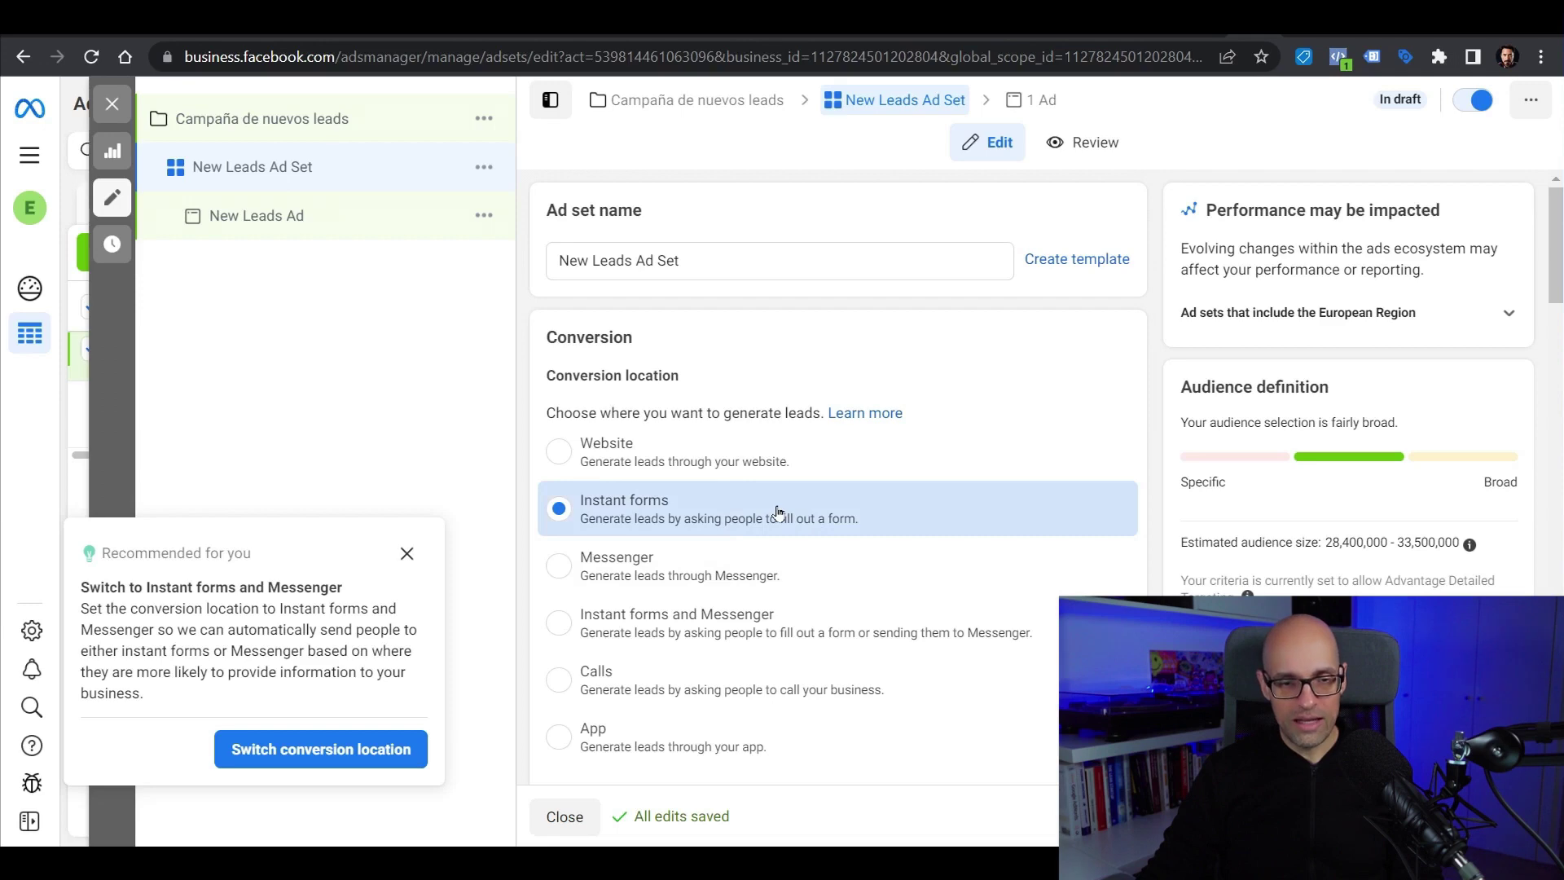
Dismiss the recommendation to change the conversion location to Instant forms and Messenger
{"action": "left_click", "coordinate": [406, 554]}
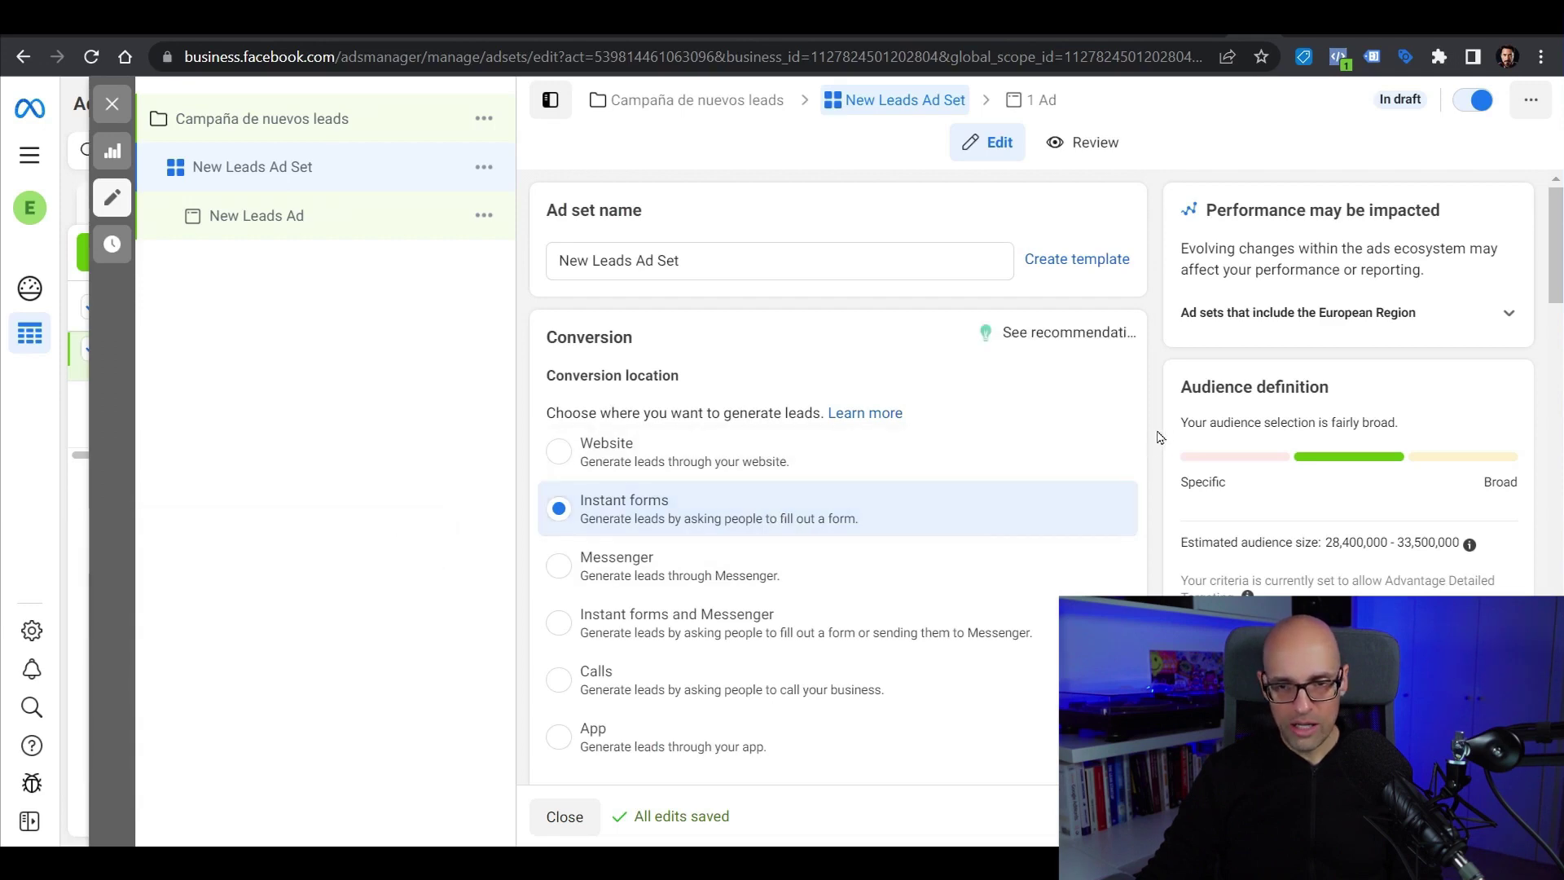
{"action": "scroll", "coordinate": [1162, 435], "scroll_direction": "down", "scroll_amount": 5}
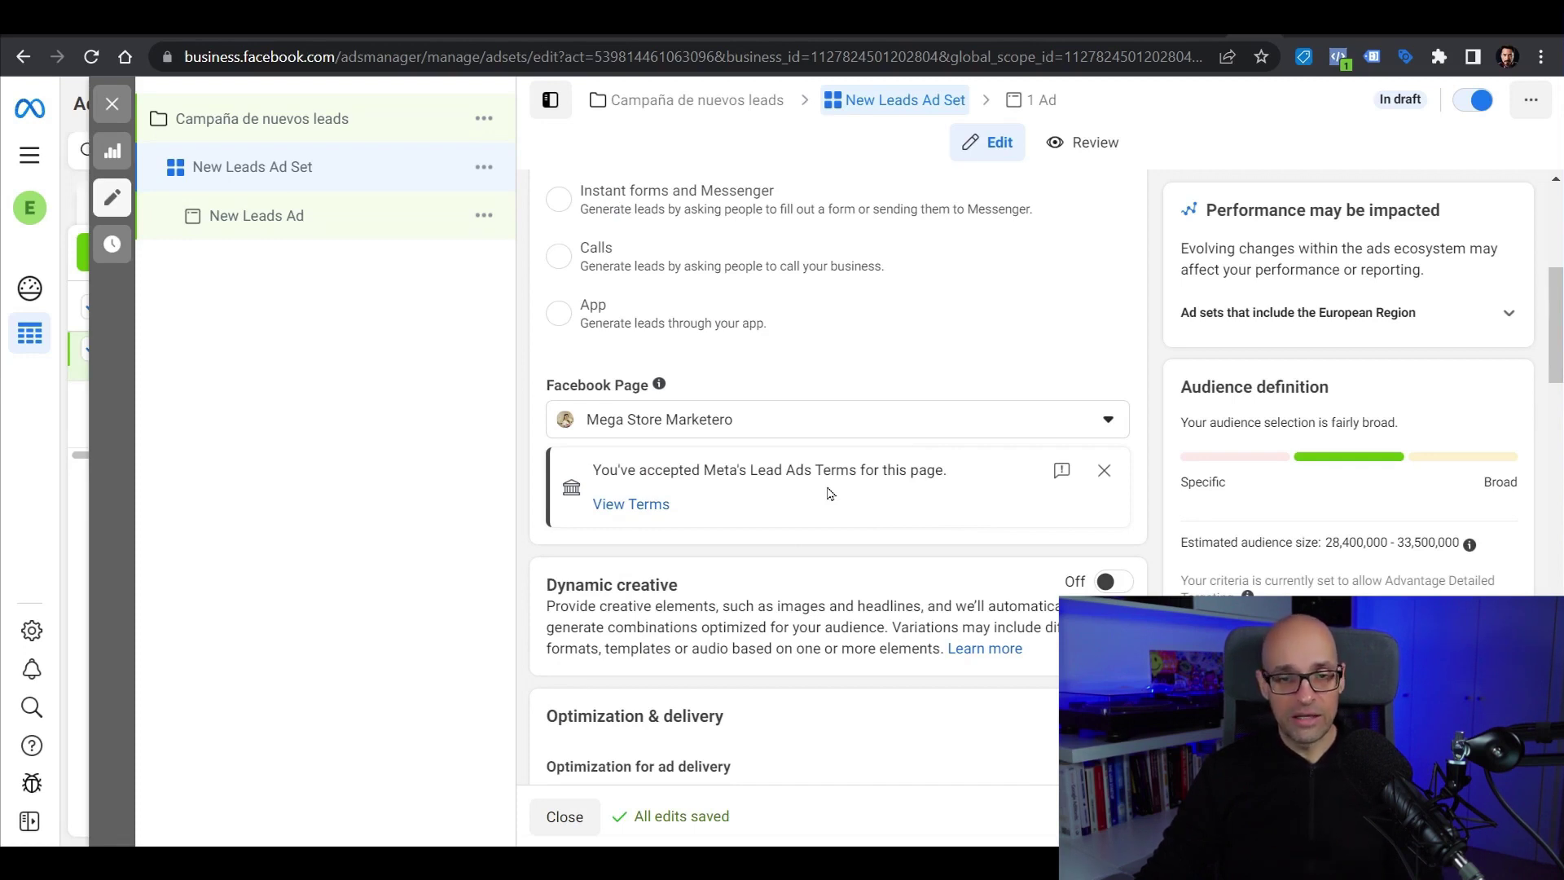
{"action": "scroll", "coordinate": [1155, 358], "scroll_direction": "down", "scroll_amount": 10}
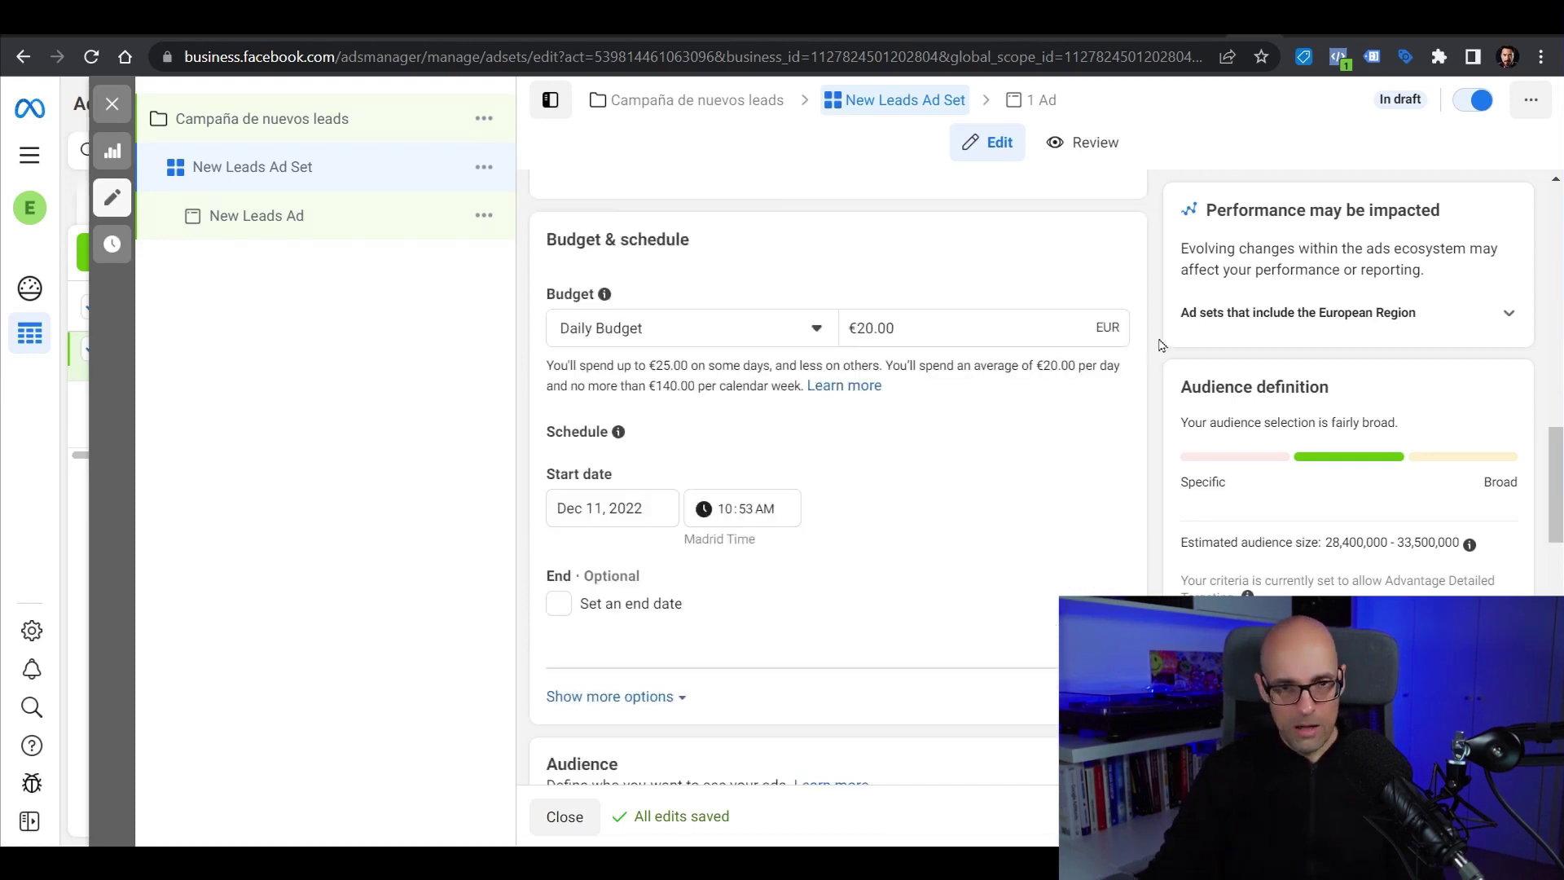
Switch the ad set to a lifetime budget and enable running ads on a schedule
{"action": "left_click", "coordinate": [768, 336]}
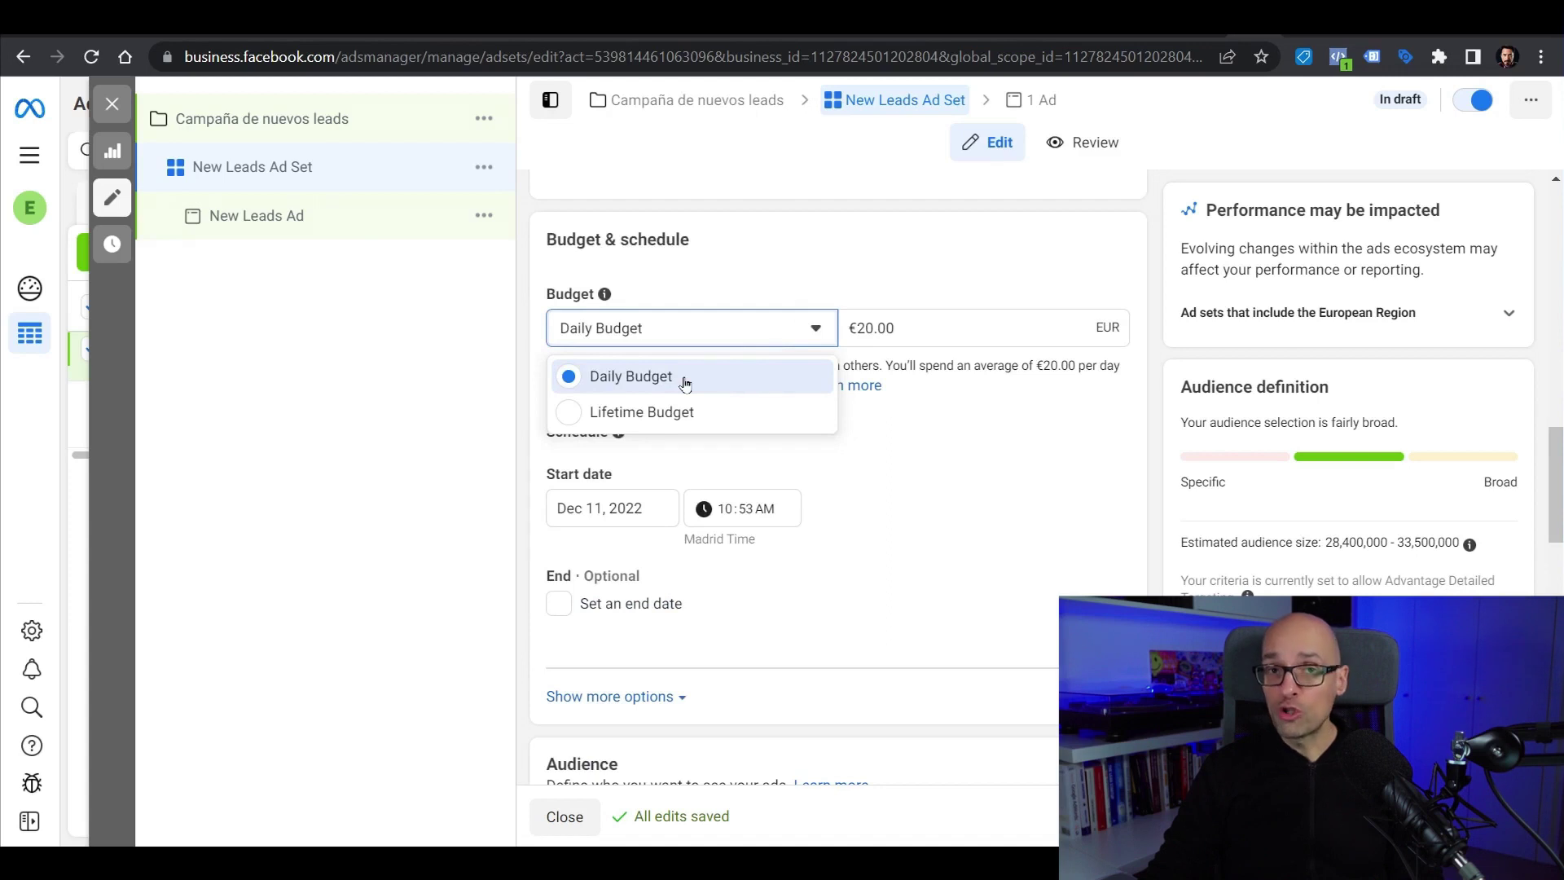
{"action": "left_click", "coordinate": [662, 413]}
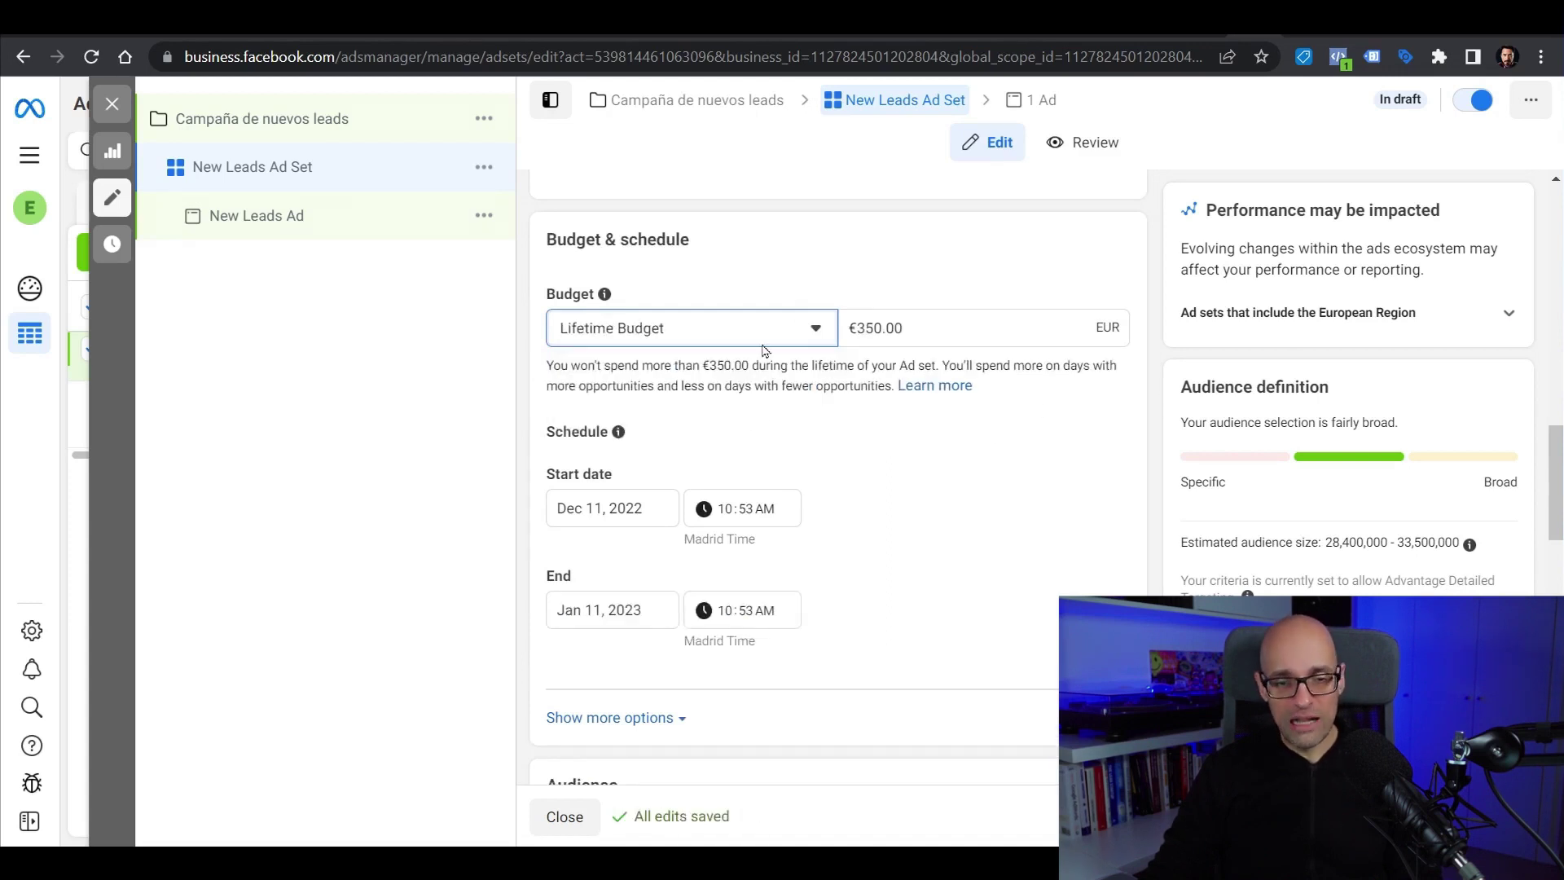
{"action": "left_click", "coordinate": [678, 718]}
{"action": "scroll", "coordinate": [1037, 524], "scroll_direction": "down", "scroll_amount": 3}
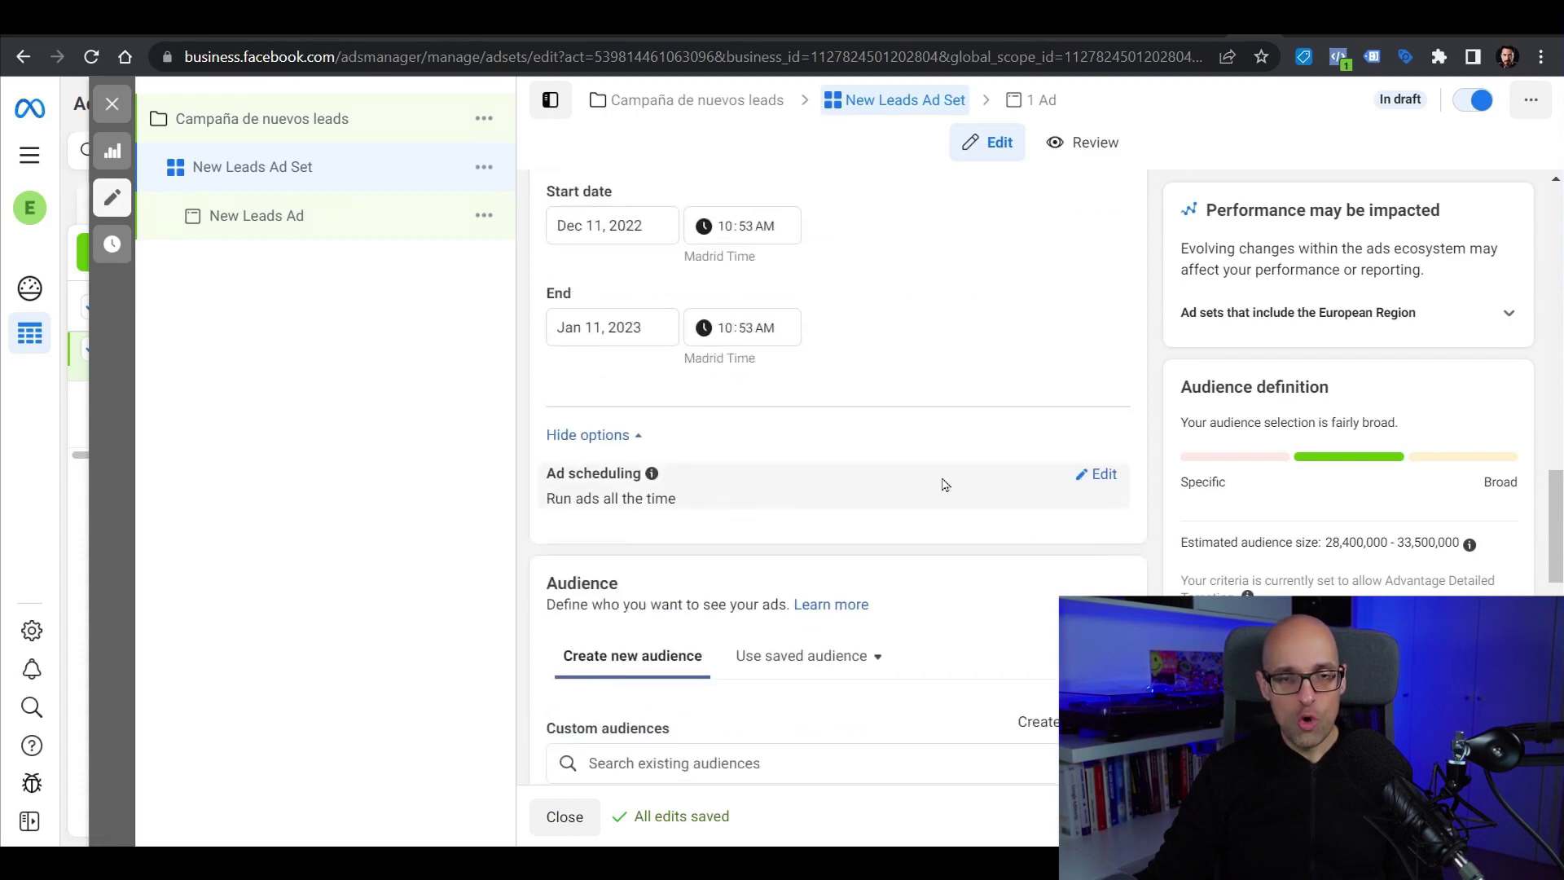
{"action": "left_click", "coordinate": [1101, 476]}
{"action": "left_click", "coordinate": [558, 510]}
Schedule the ads for Monday to Friday 9am–4pm and 6pm–9pm, and Saturday 10am–7pm
{"action": "left_click_drag", "start_coordinate": [839, 497], "coordinate": [1056, 507]}
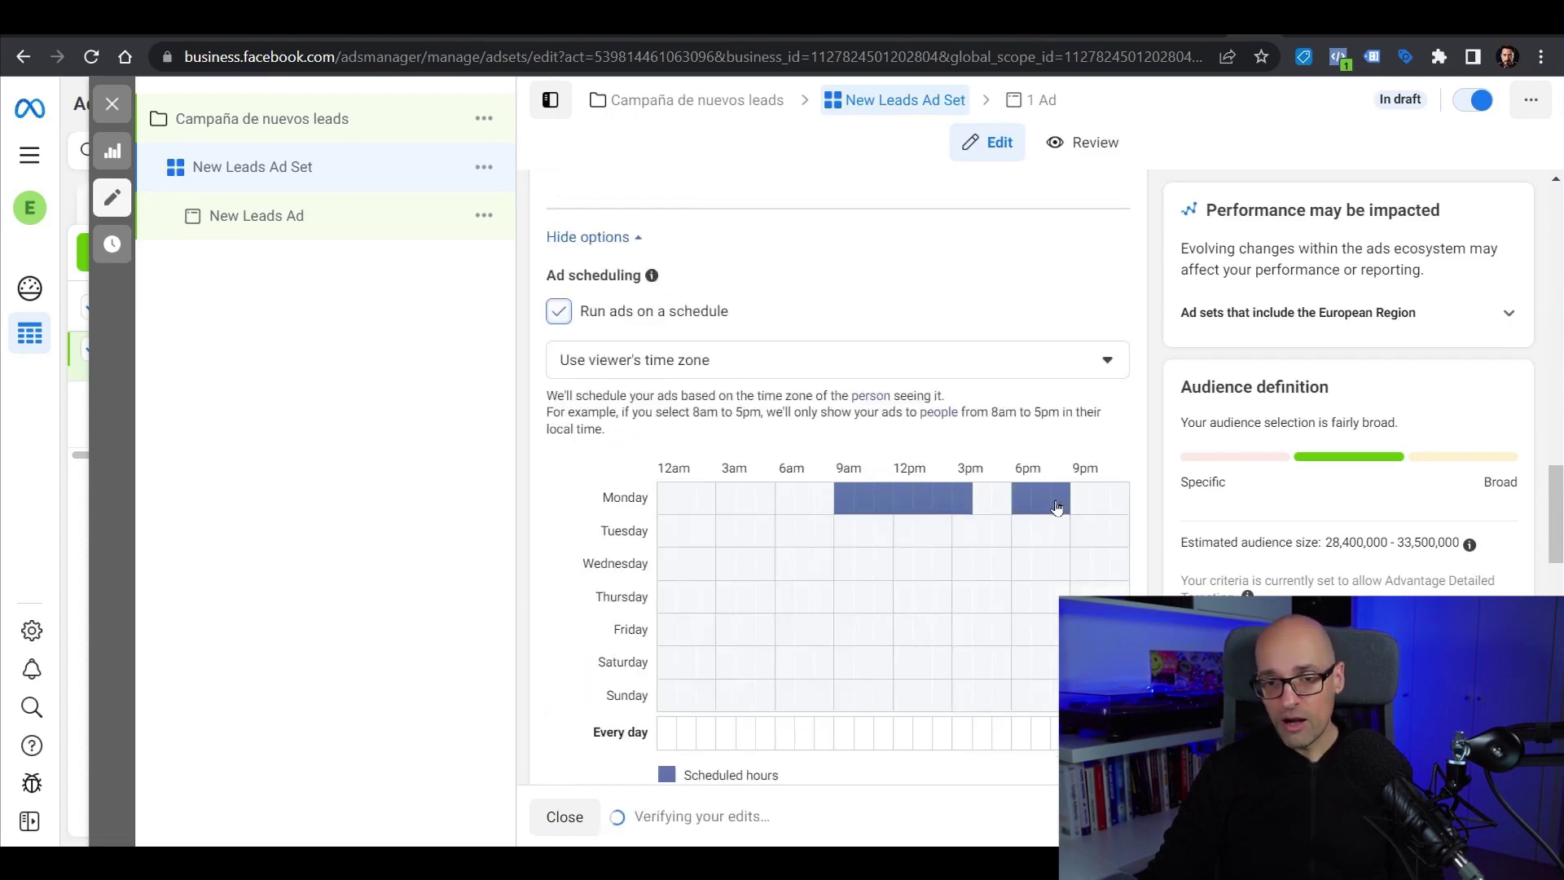
{"action": "left_click_drag", "start_coordinate": [851, 540], "coordinate": [1060, 539]}
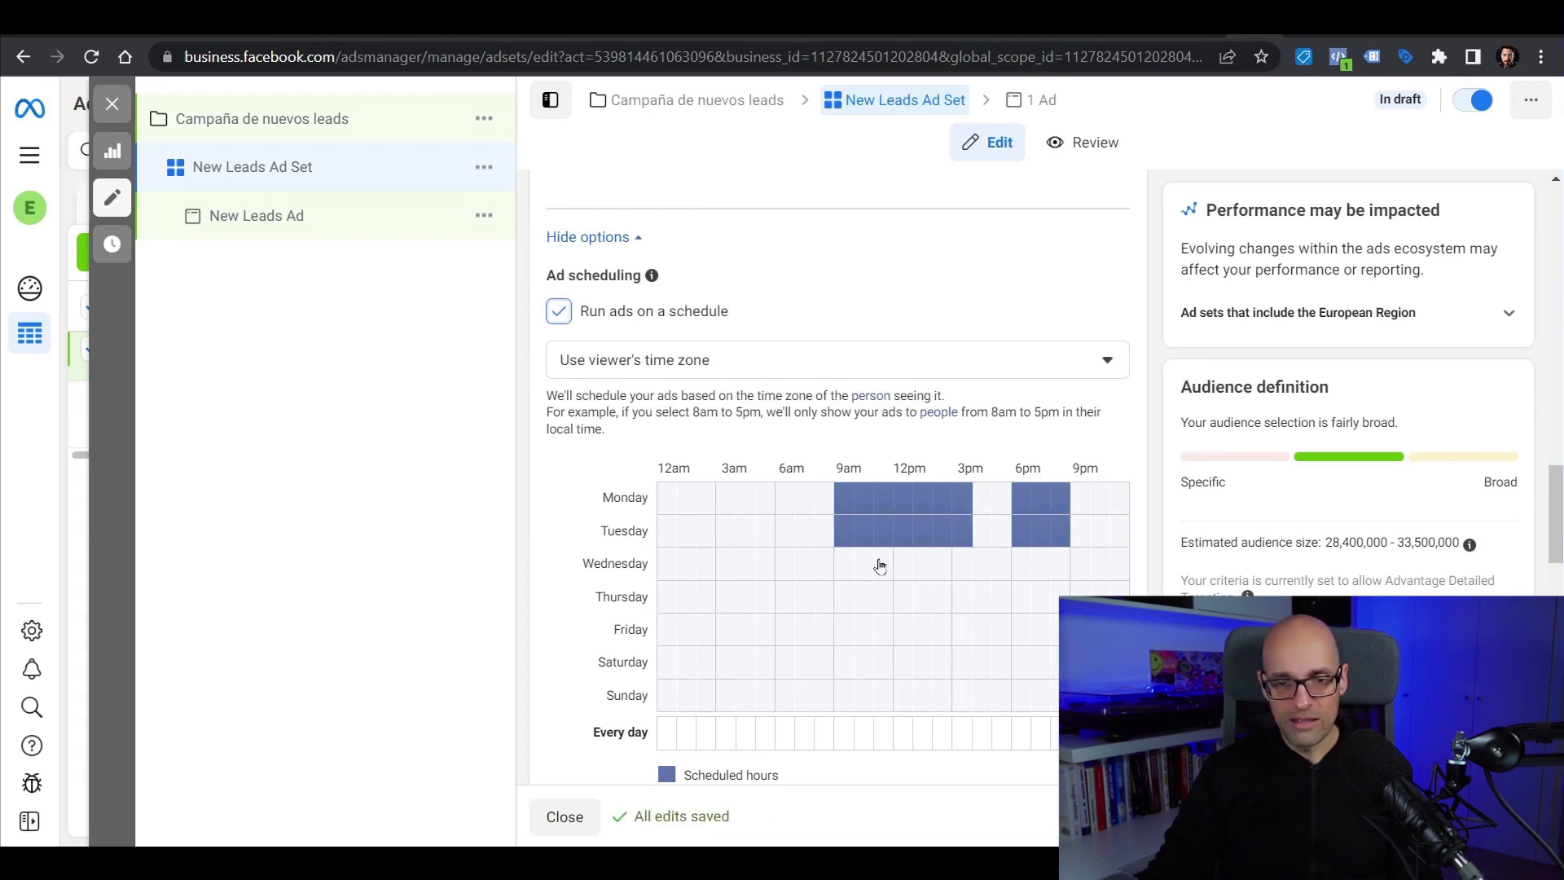
{"action": "left_click_drag", "start_coordinate": [848, 570], "coordinate": [971, 641]}
{"action": "left_click_drag", "start_coordinate": [1018, 562], "coordinate": [1061, 635]}
{"action": "left_click_drag", "start_coordinate": [868, 664], "coordinate": [1011, 670]}
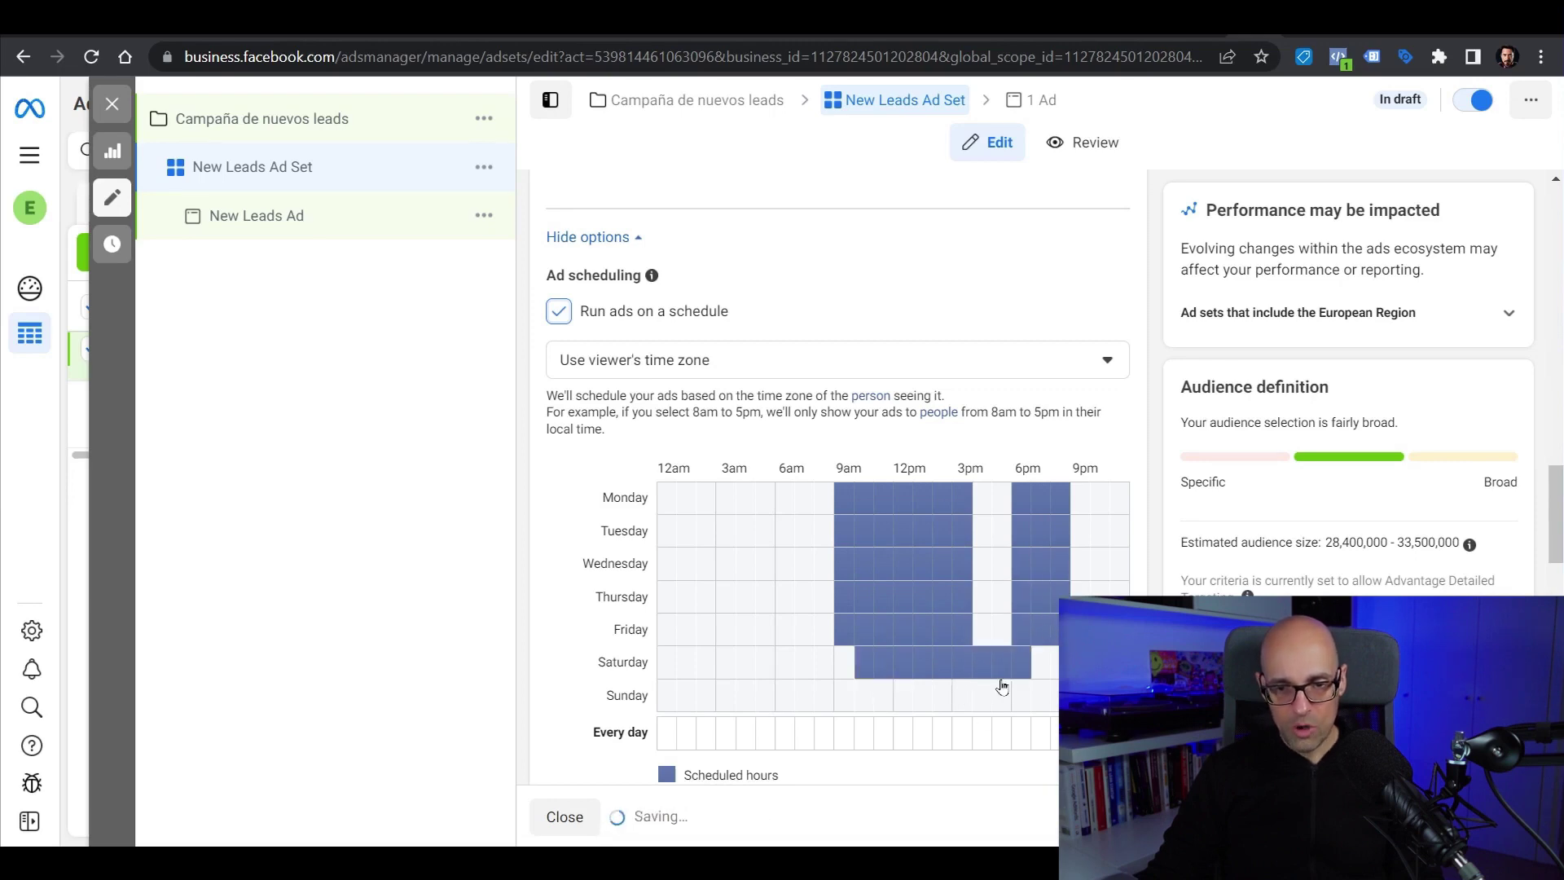
Turn off ad scheduling and return the ad set's budget type to Daily Budget
{"action": "scroll", "coordinate": [634, 483], "scroll_direction": "up", "scroll_amount": 2}
{"action": "left_click", "coordinate": [558, 454]}
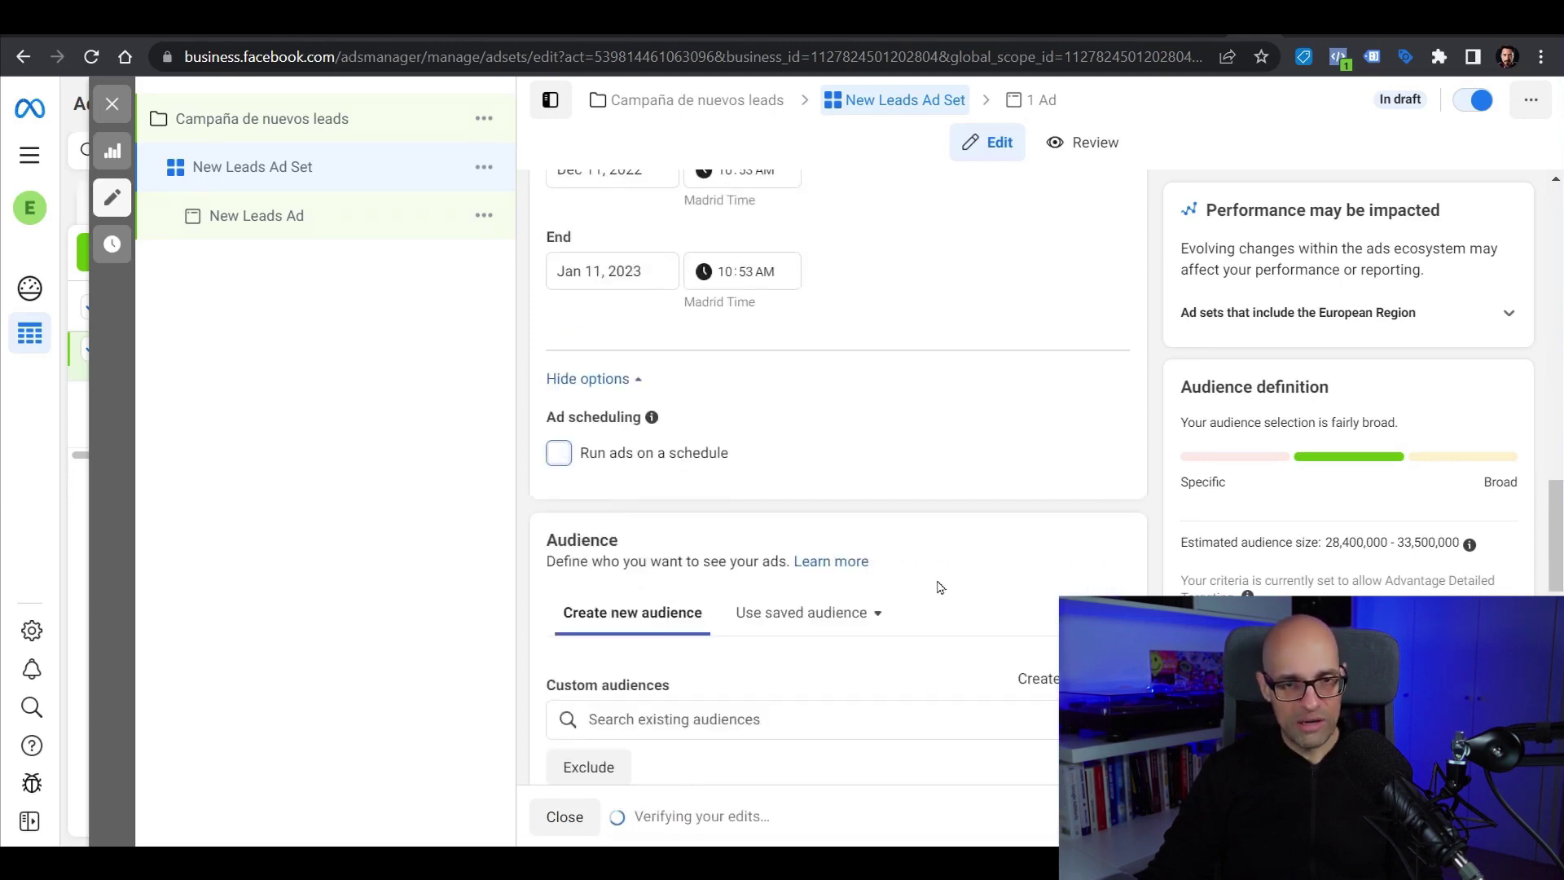
{"action": "scroll", "coordinate": [937, 587], "scroll_direction": "up", "scroll_amount": 6}
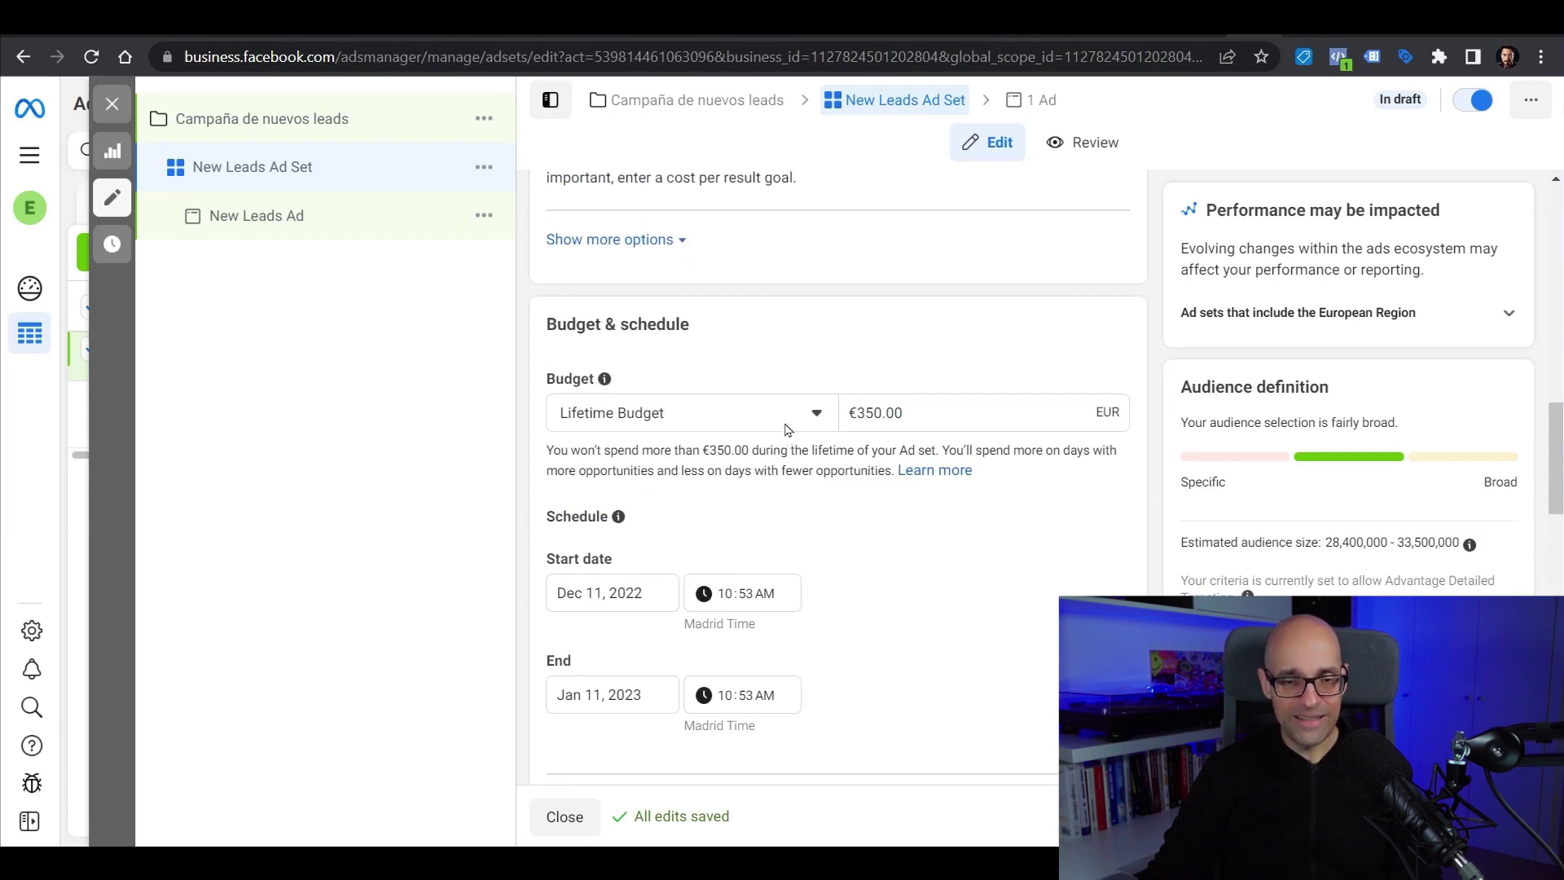
{"action": "left_click", "coordinate": [714, 416]}
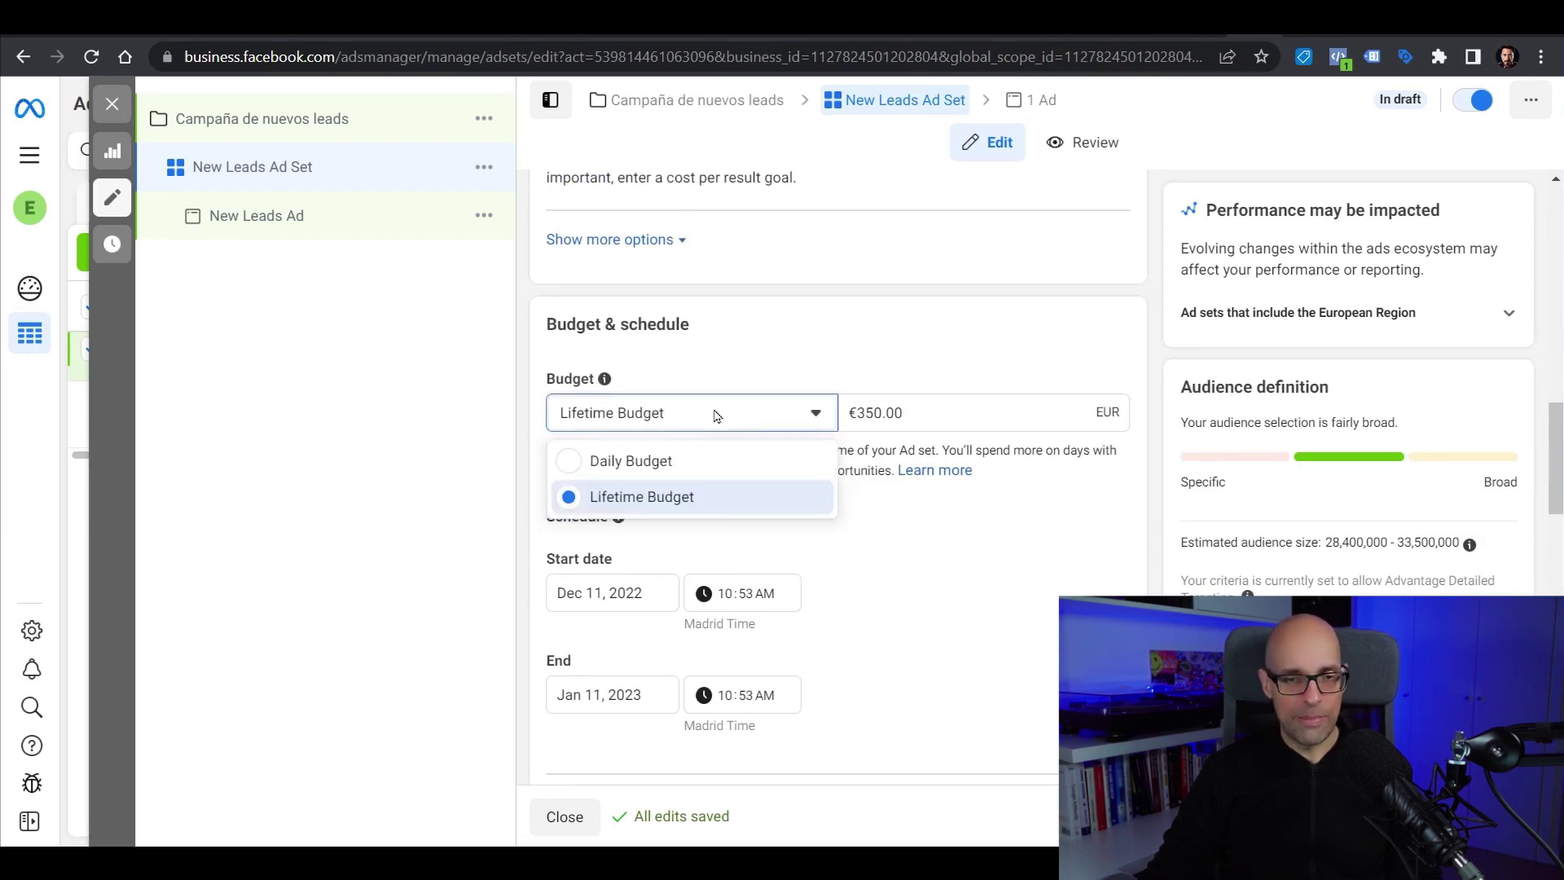
{"action": "left_click", "coordinate": [629, 459]}
Add the interest Kitchen (home & garden) to the audience's detailed targeting by searching for "kitchen"
{"action": "scroll", "coordinate": [1124, 519], "scroll_direction": "down", "scroll_amount": 9}
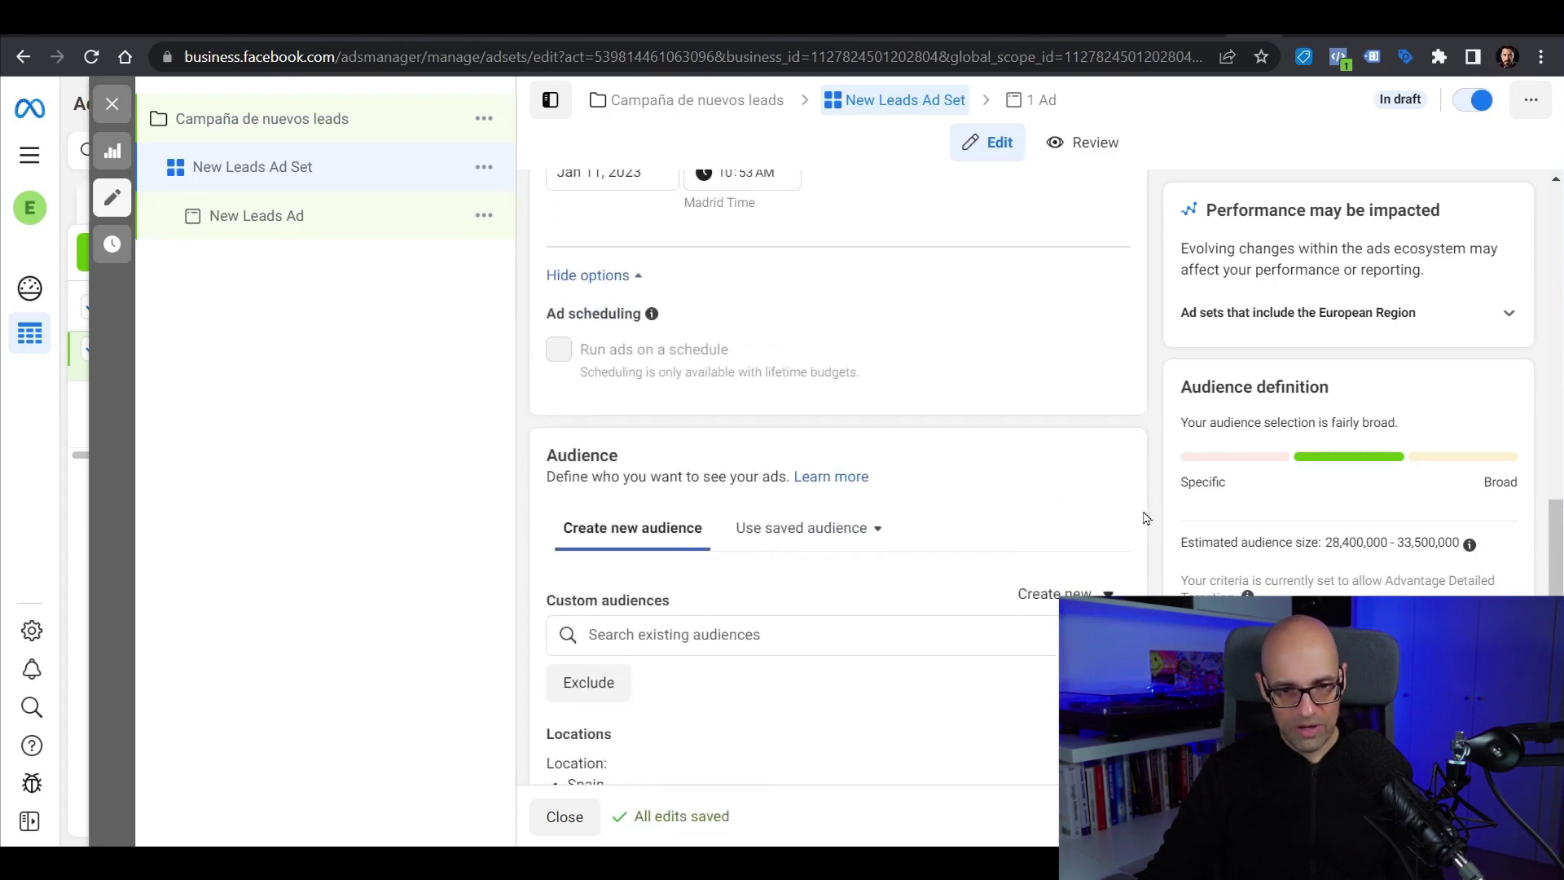
{"action": "scroll", "coordinate": [1131, 521], "scroll_direction": "down", "scroll_amount": 2}
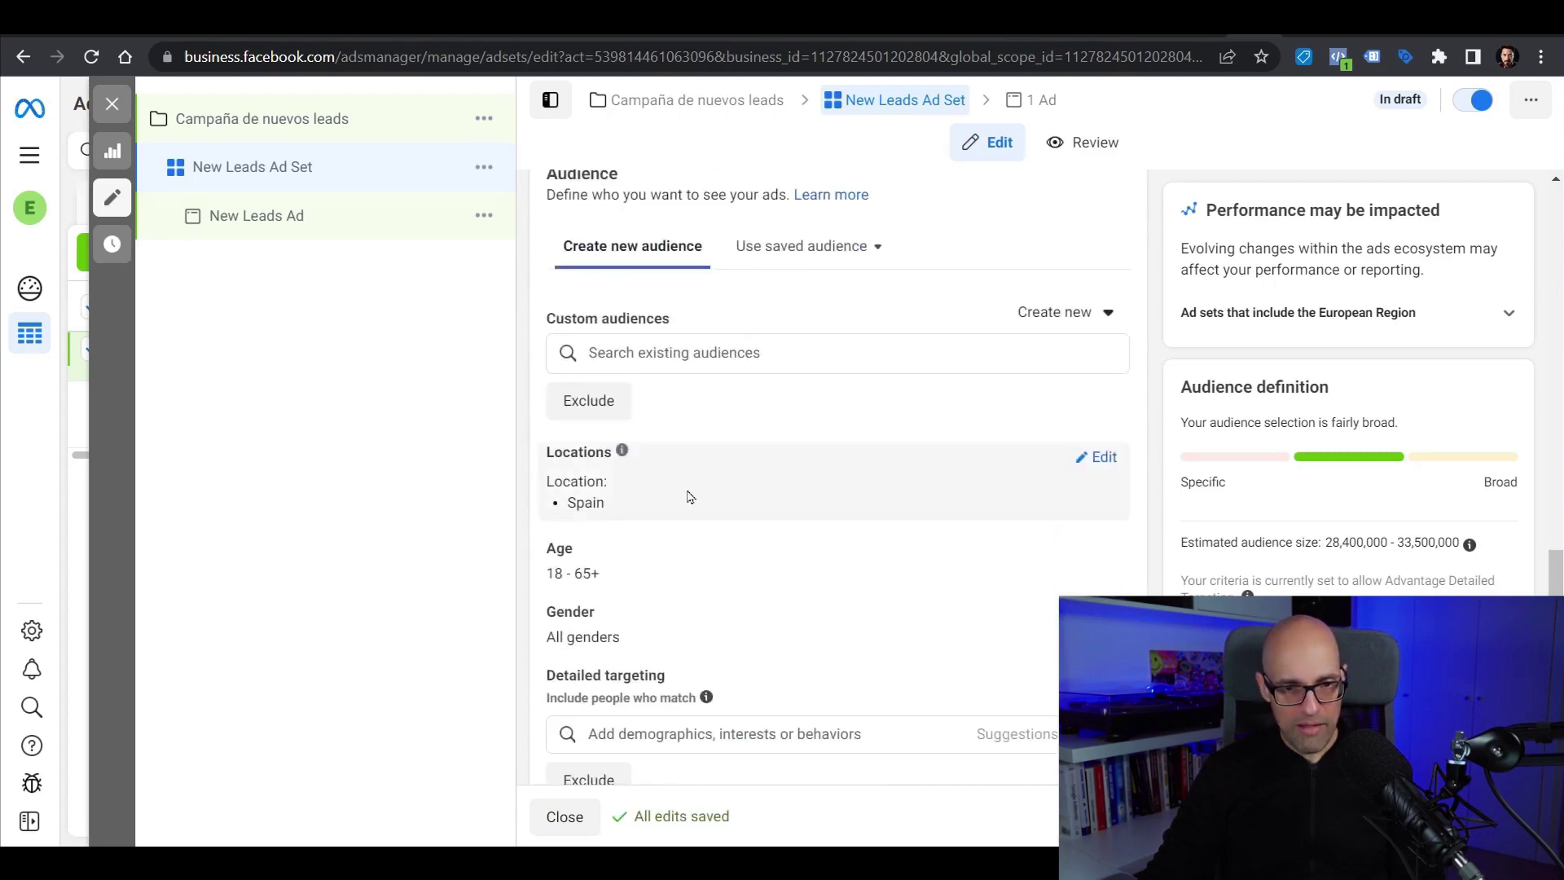
{"action": "scroll", "coordinate": [839, 570], "scroll_direction": "down", "scroll_amount": 2}
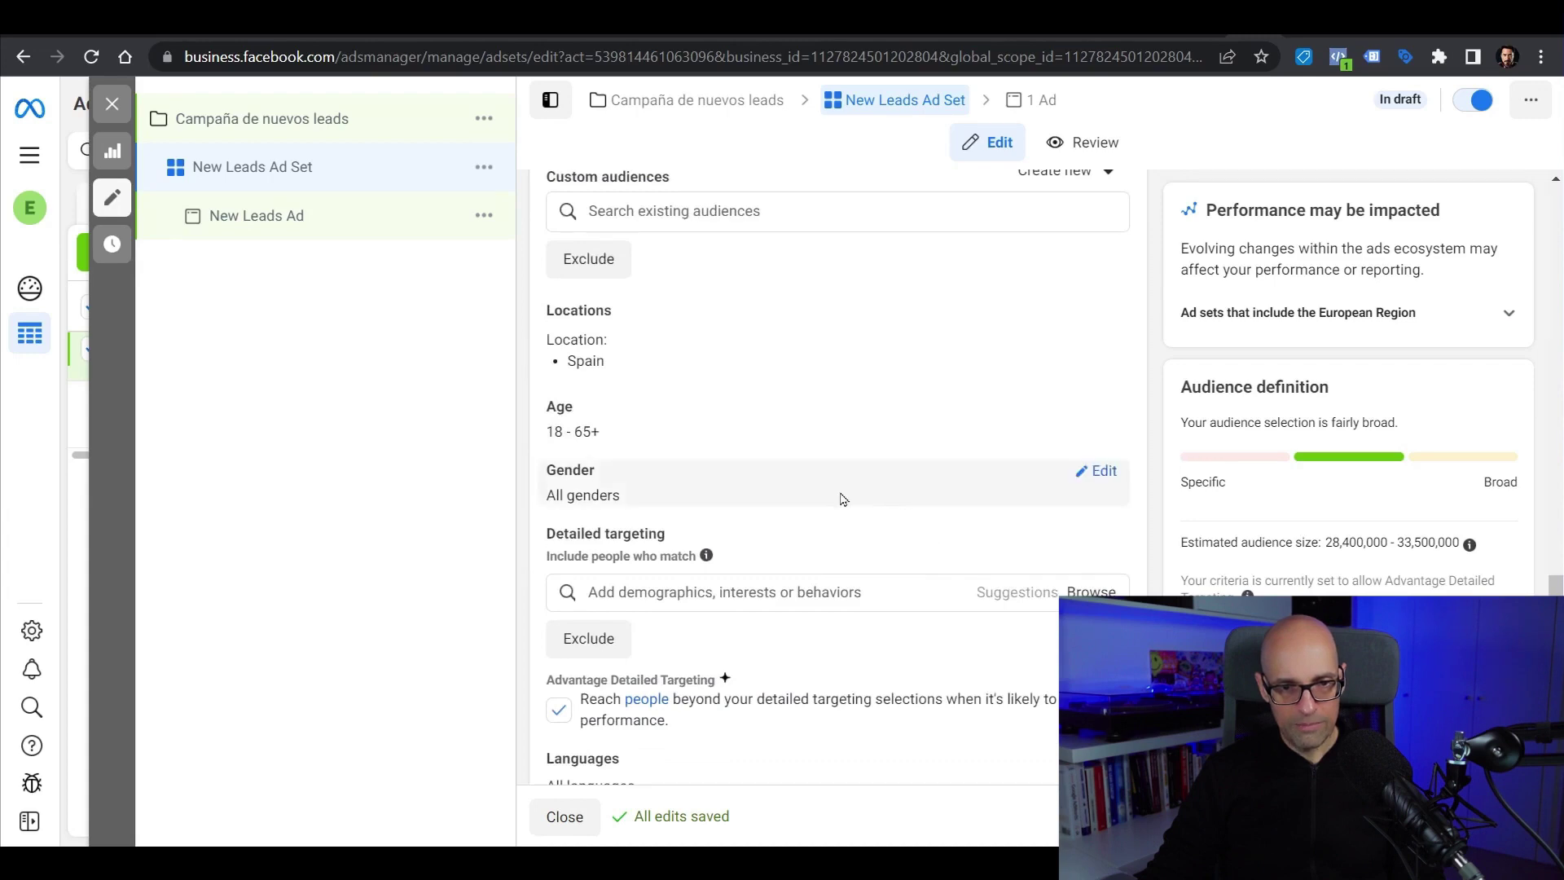
{"action": "scroll", "coordinate": [958, 526], "scroll_direction": "down", "scroll_amount": 2}
{"action": "left_click", "coordinate": [768, 451]}
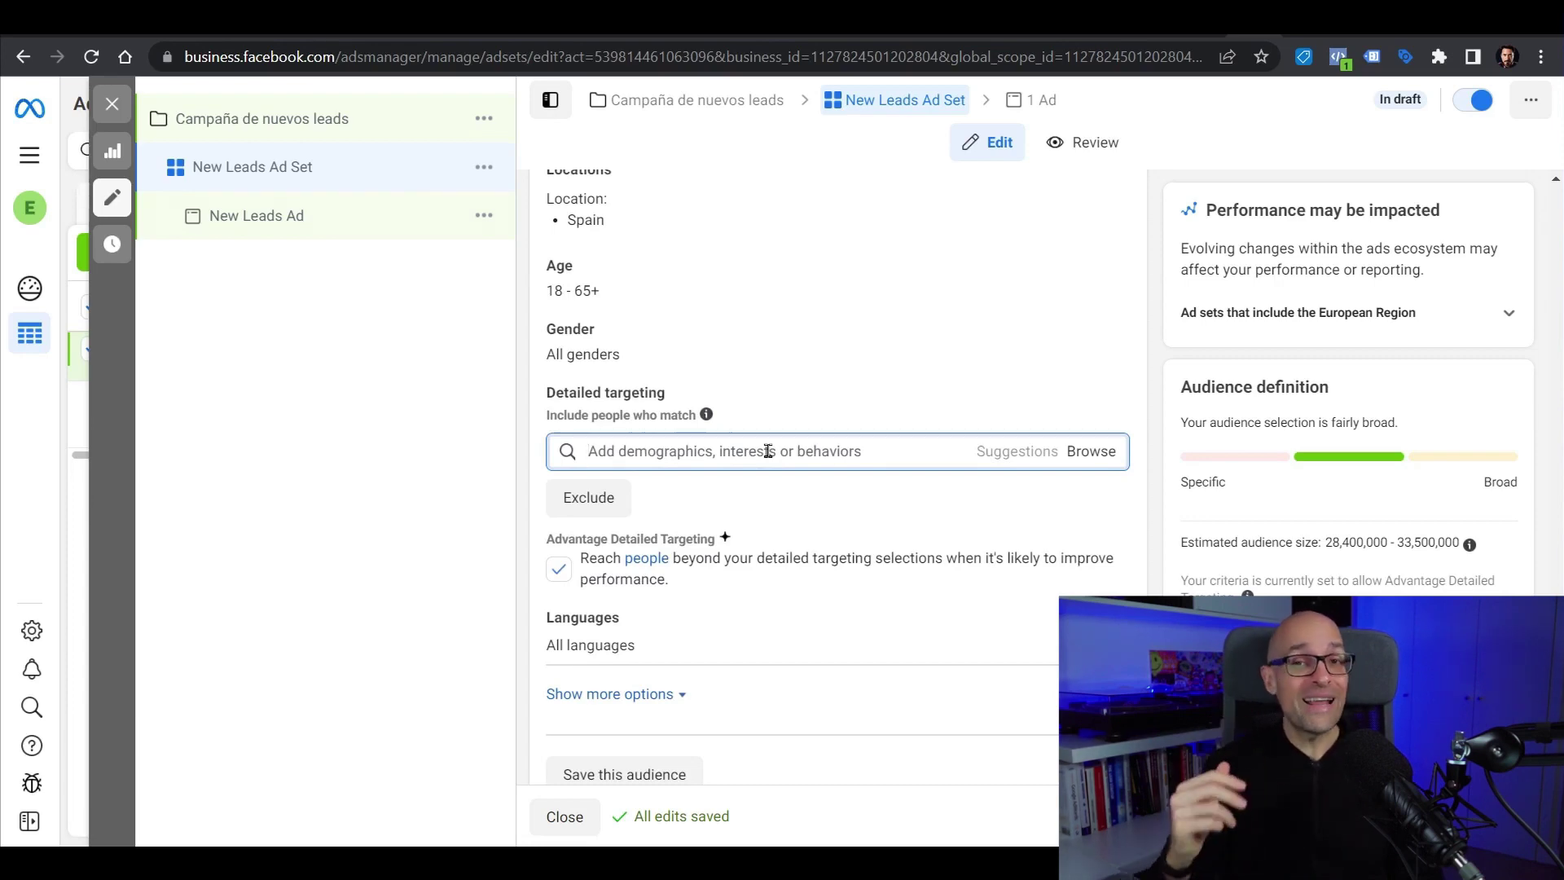
{"action": "type", "text": "k"}
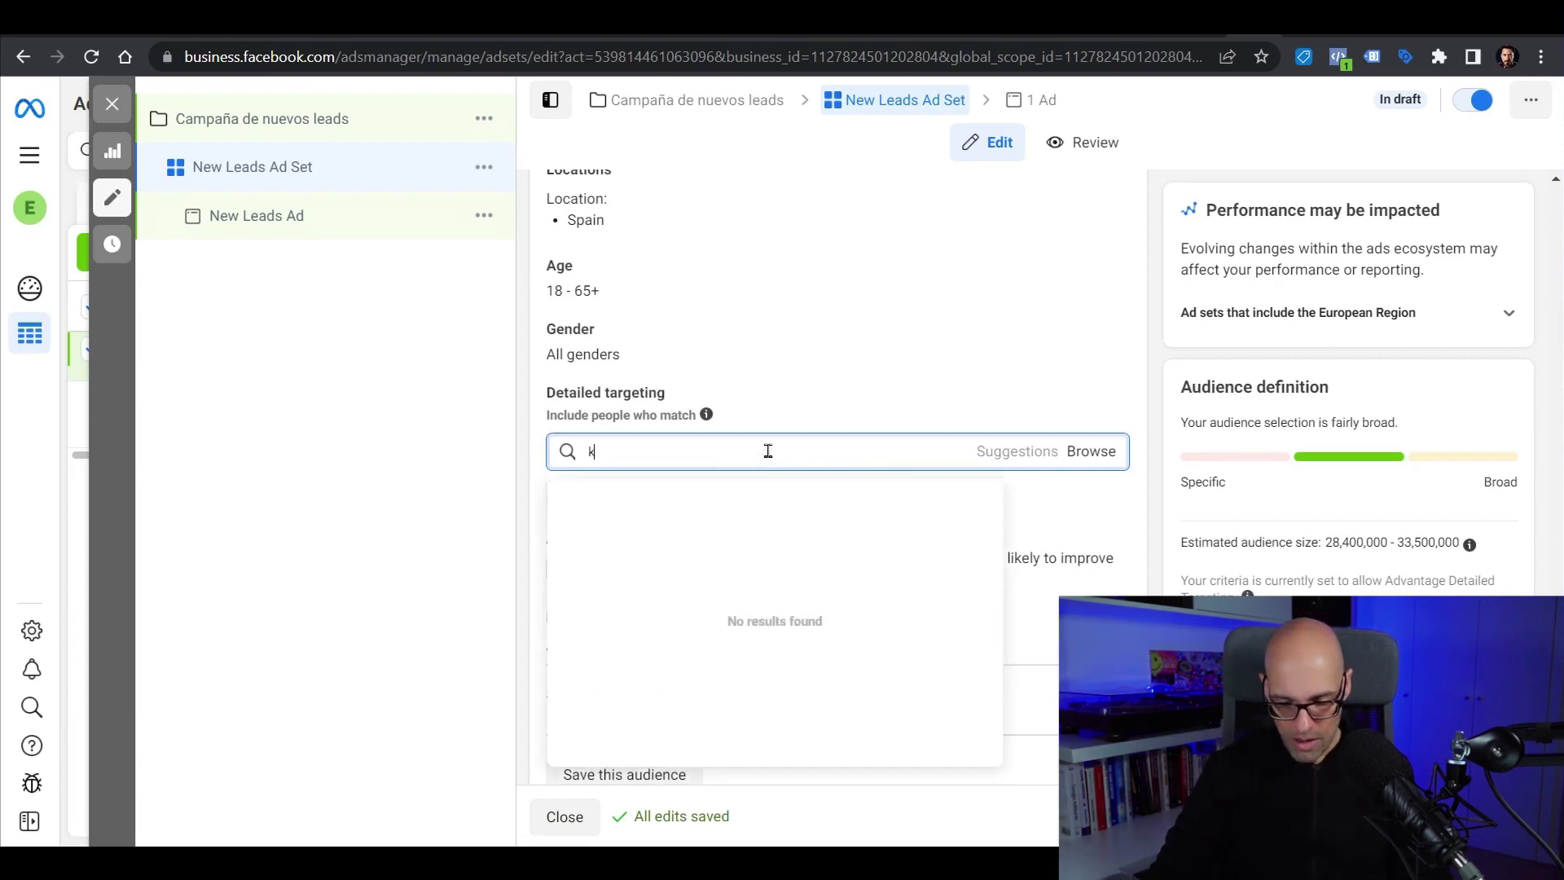
{"action": "type", "text": "itchen"}
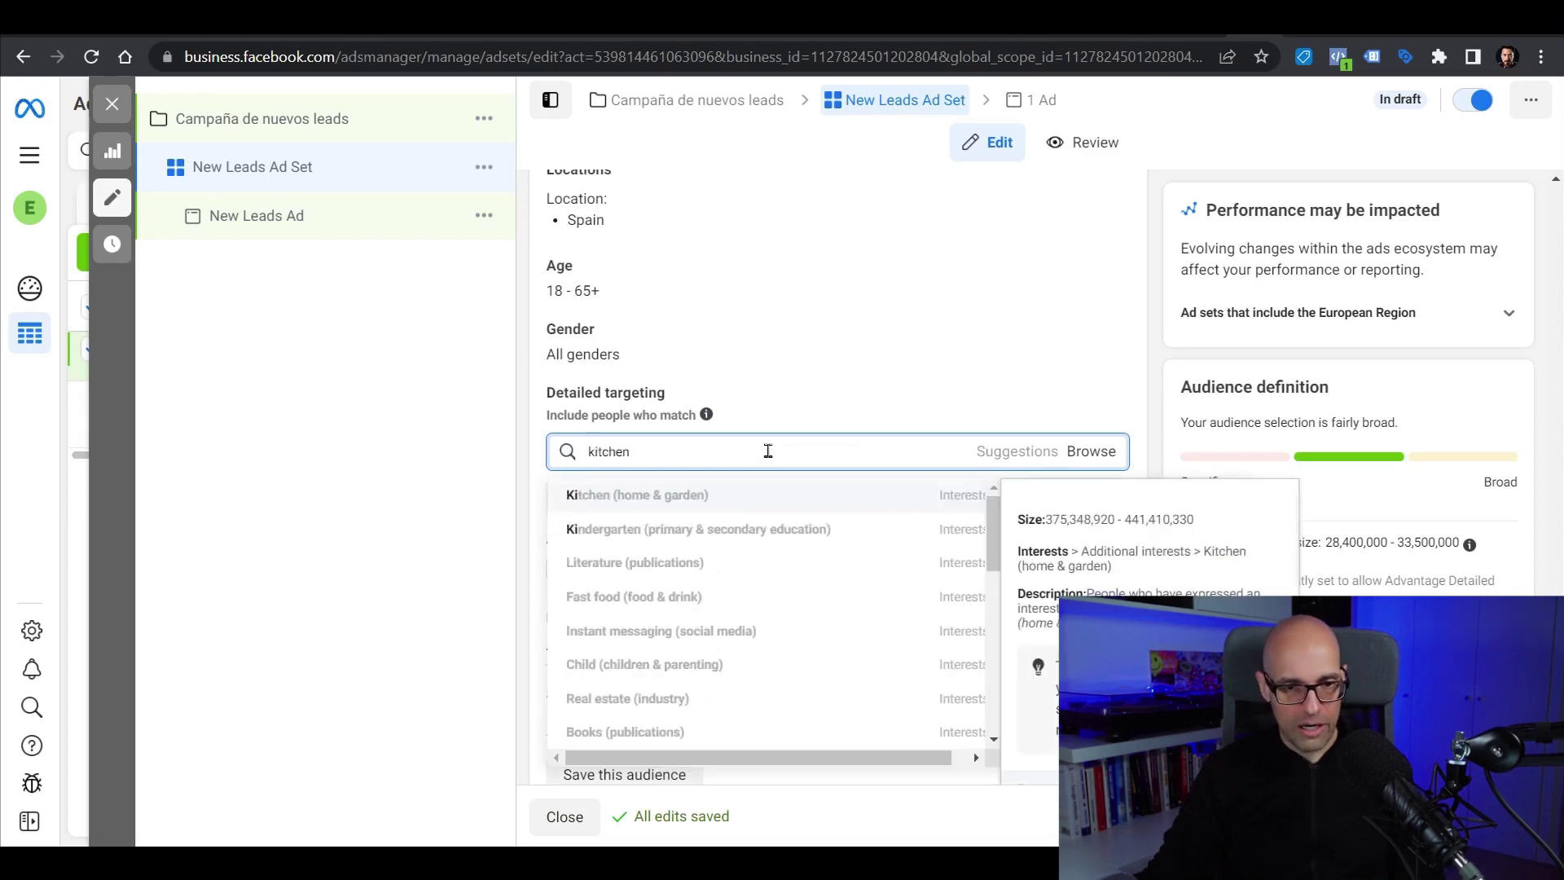
{"action": "left_click", "coordinate": [707, 497]}
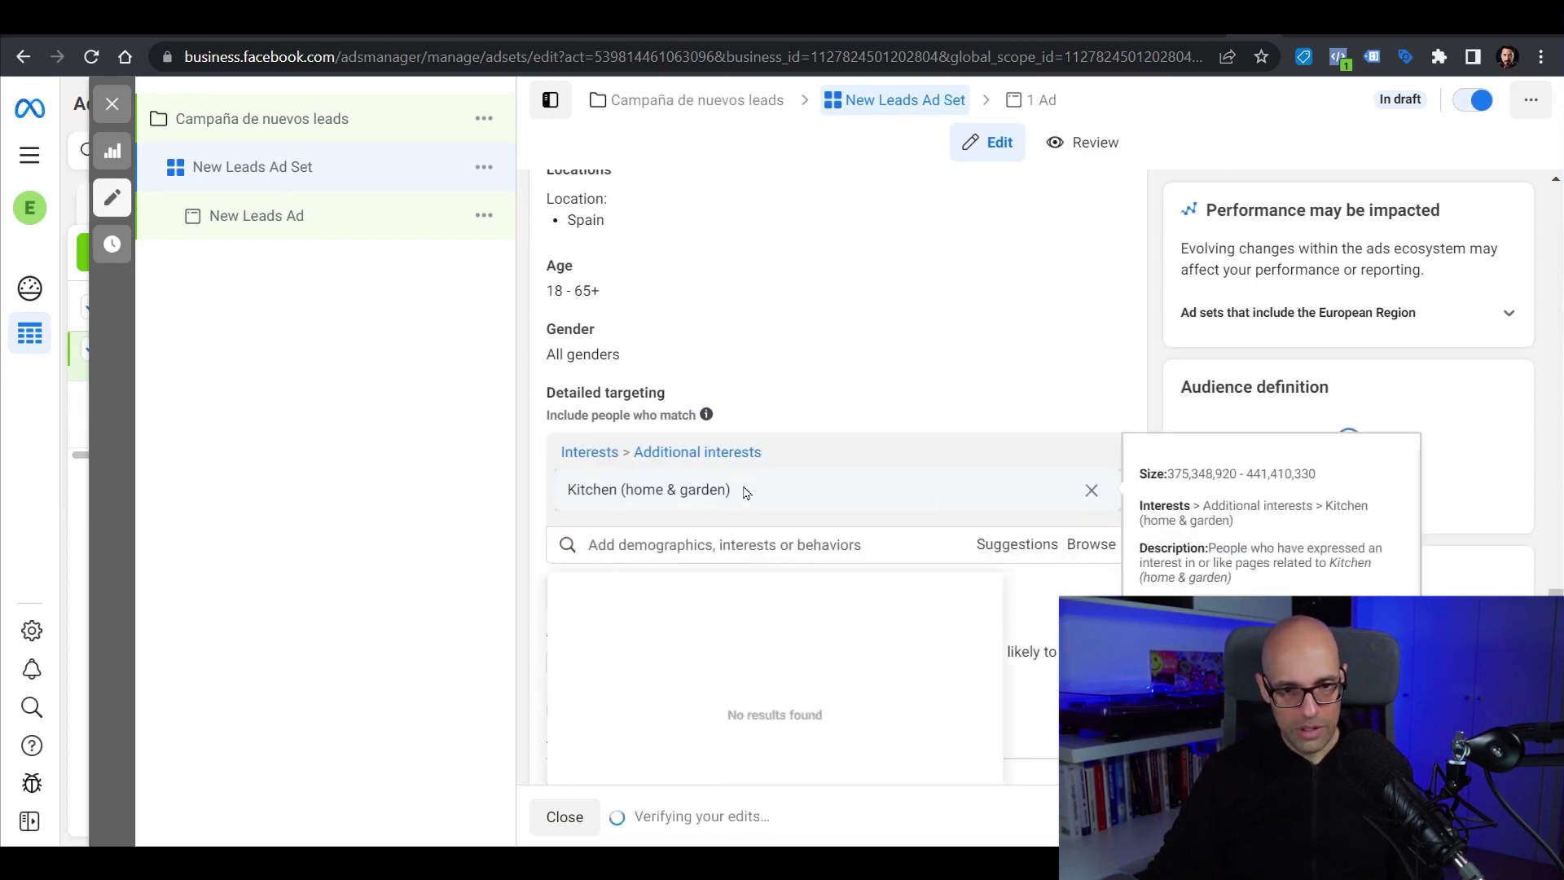
Add the suggested interests Kitchenware, Home improvement, Renovation (construction) and Interior design (design) to the detailed targeting
{"action": "left_click", "coordinate": [1014, 547]}
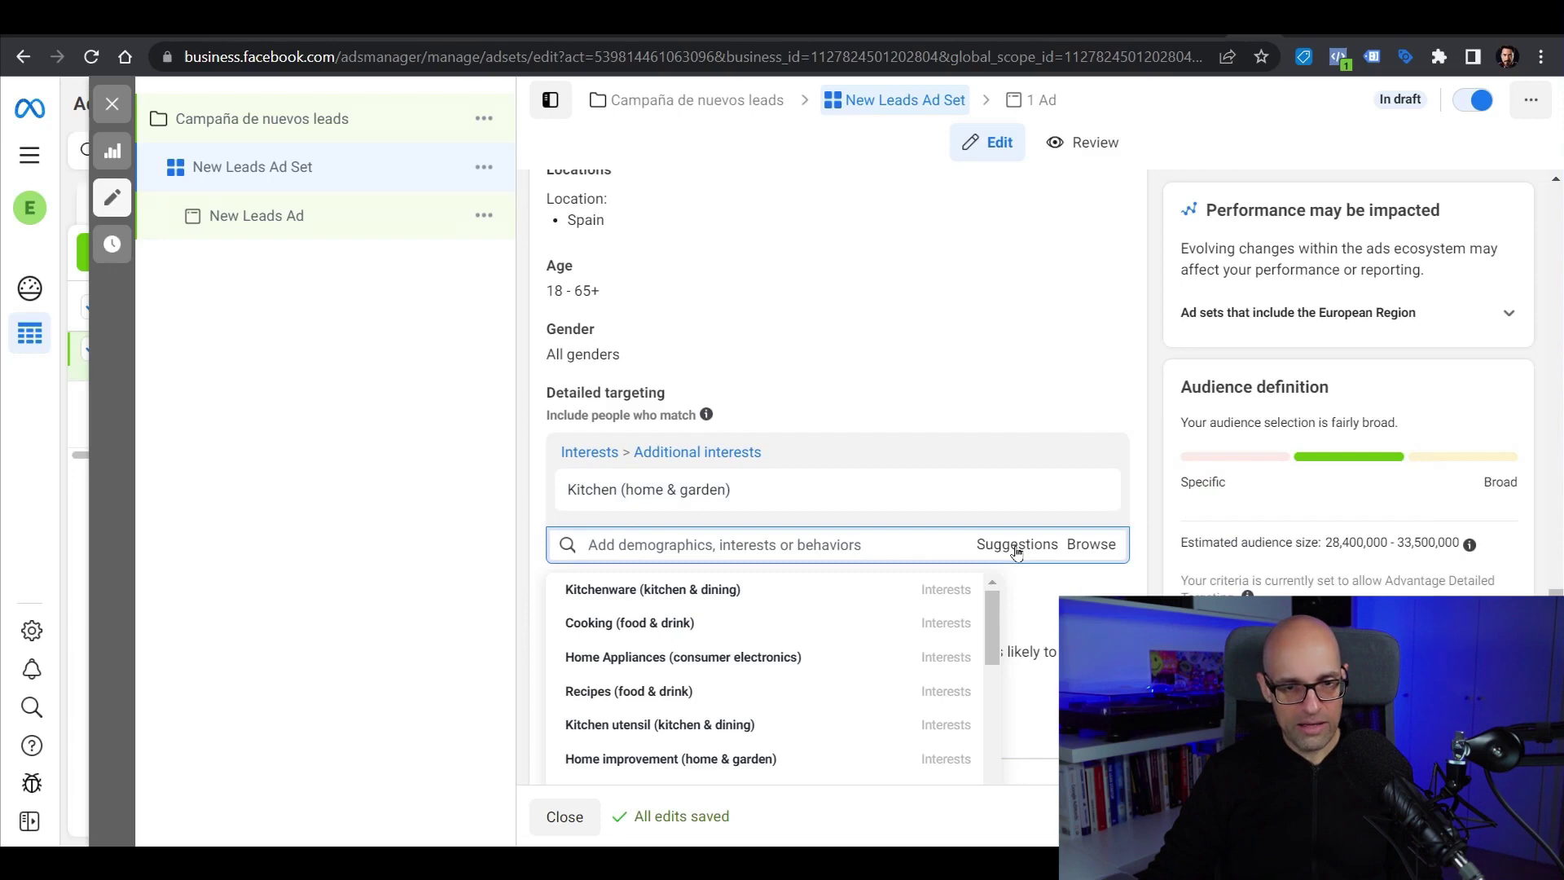
{"action": "left_click", "coordinate": [937, 589]}
{"action": "scroll", "coordinate": [825, 652], "scroll_direction": "down", "scroll_amount": 2}
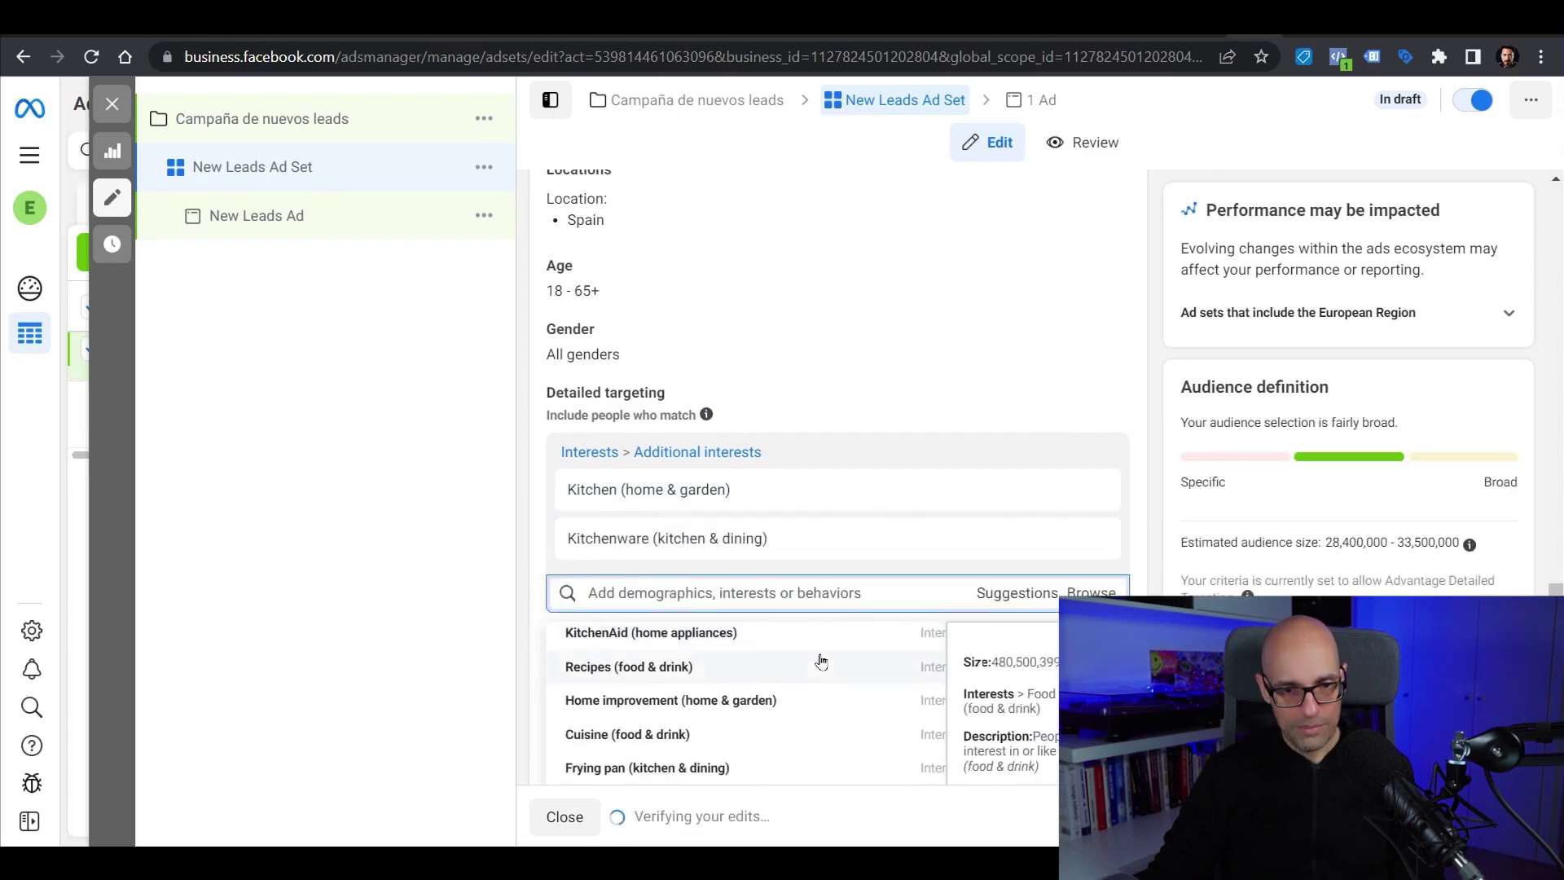
{"action": "left_click", "coordinate": [806, 706]}
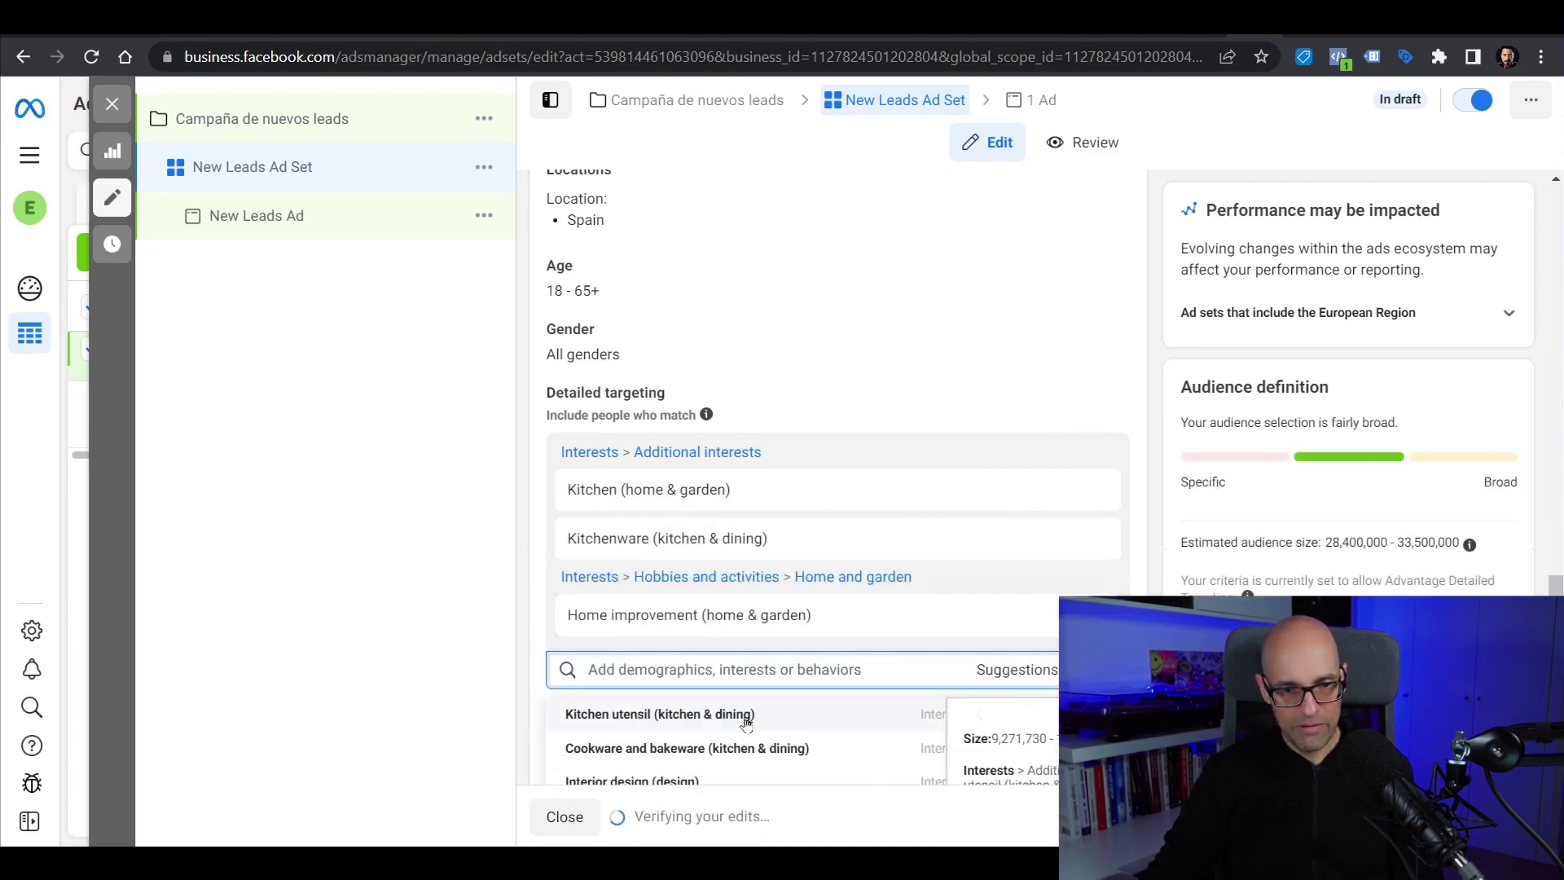
{"action": "scroll", "coordinate": [1076, 448], "scroll_direction": "down", "scroll_amount": 2}
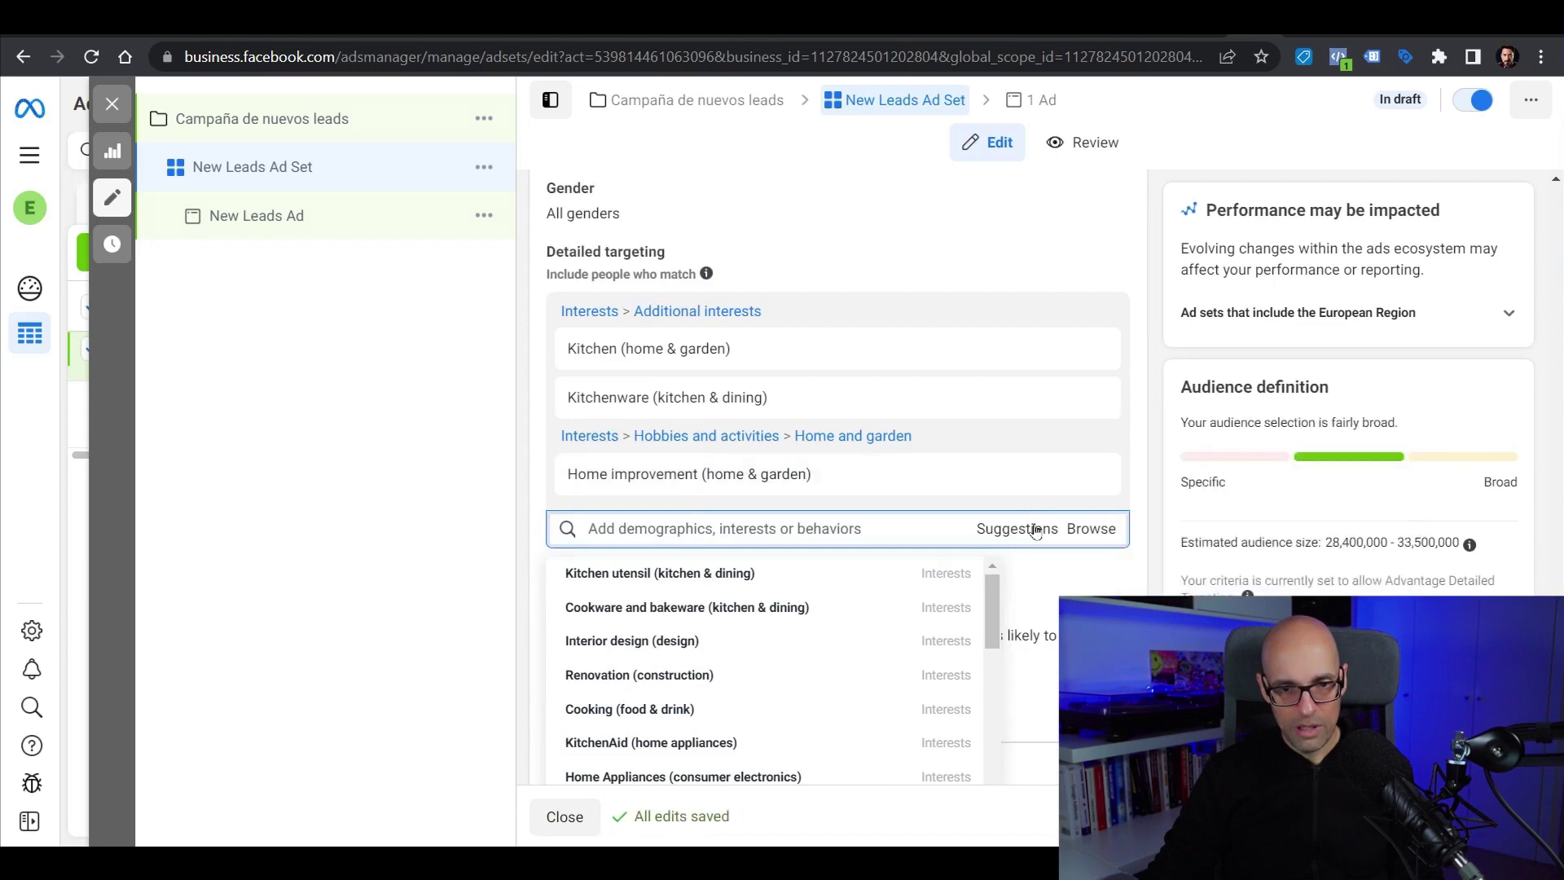
{"action": "scroll", "coordinate": [925, 622], "scroll_direction": "up", "scroll_amount": 2}
{"action": "scroll", "coordinate": [715, 622], "scroll_direction": "down", "scroll_amount": 4}
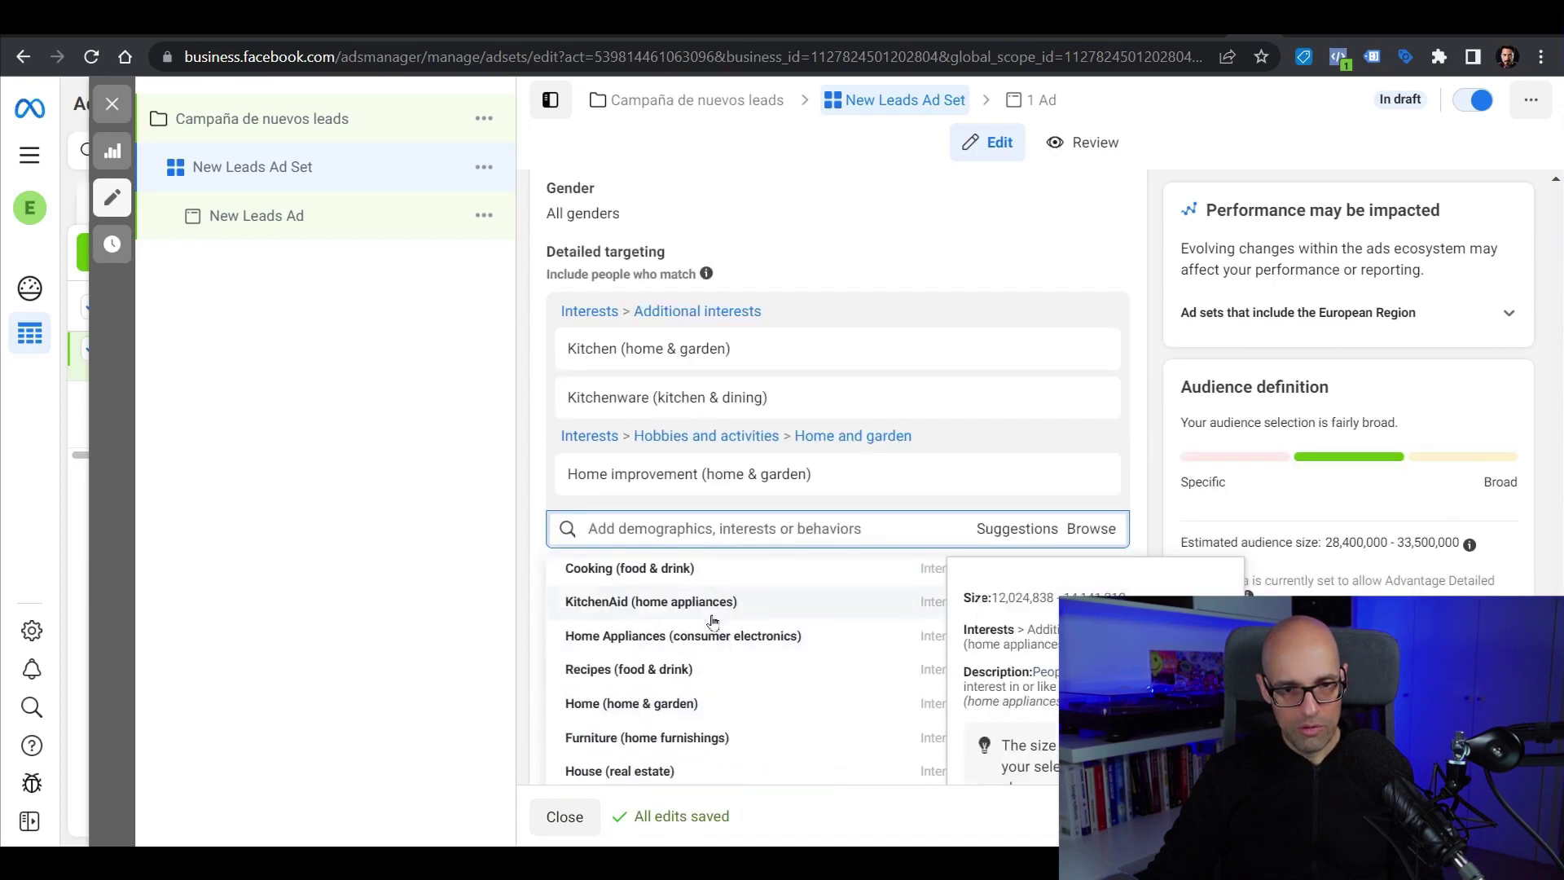
{"action": "scroll", "coordinate": [695, 643], "scroll_direction": "up", "scroll_amount": 2}
{"action": "left_click", "coordinate": [710, 673]}
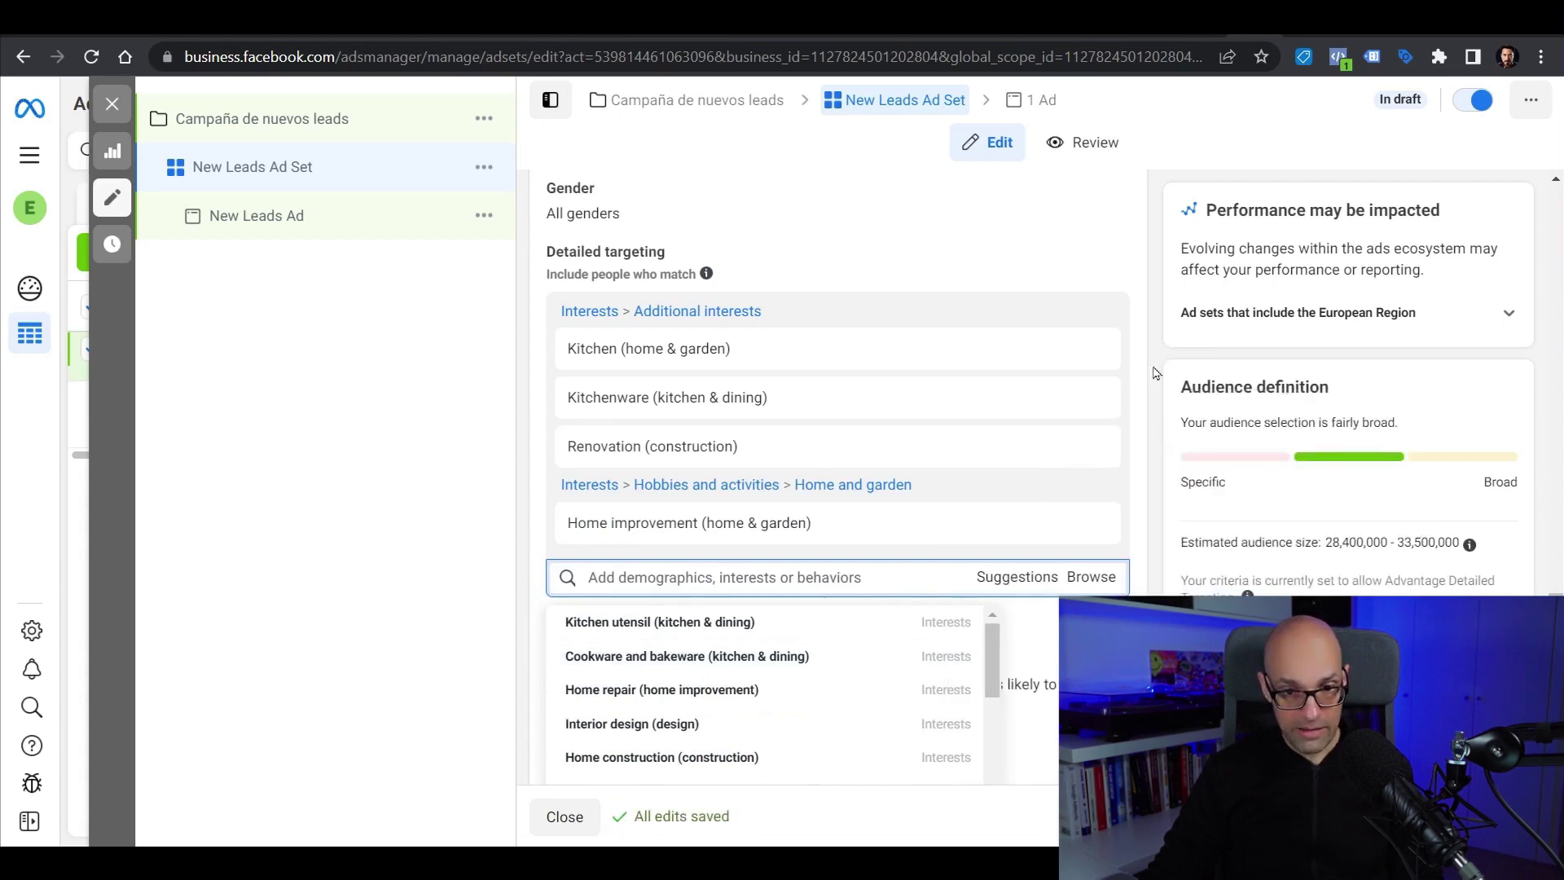
{"action": "left_click", "coordinate": [693, 723]}
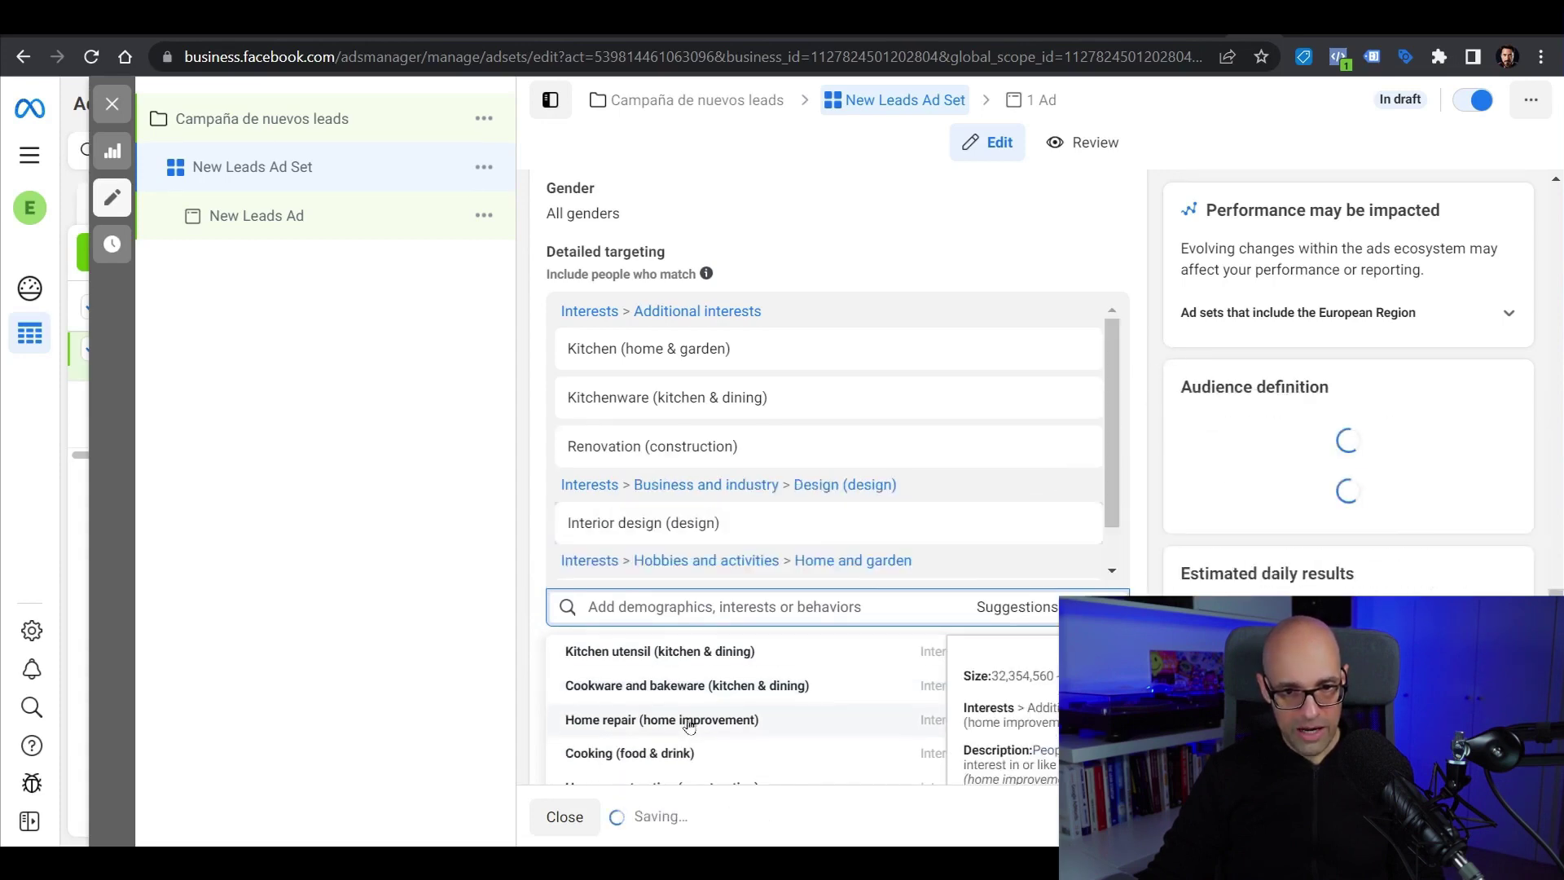
{"action": "left_click", "coordinate": [1169, 261]}
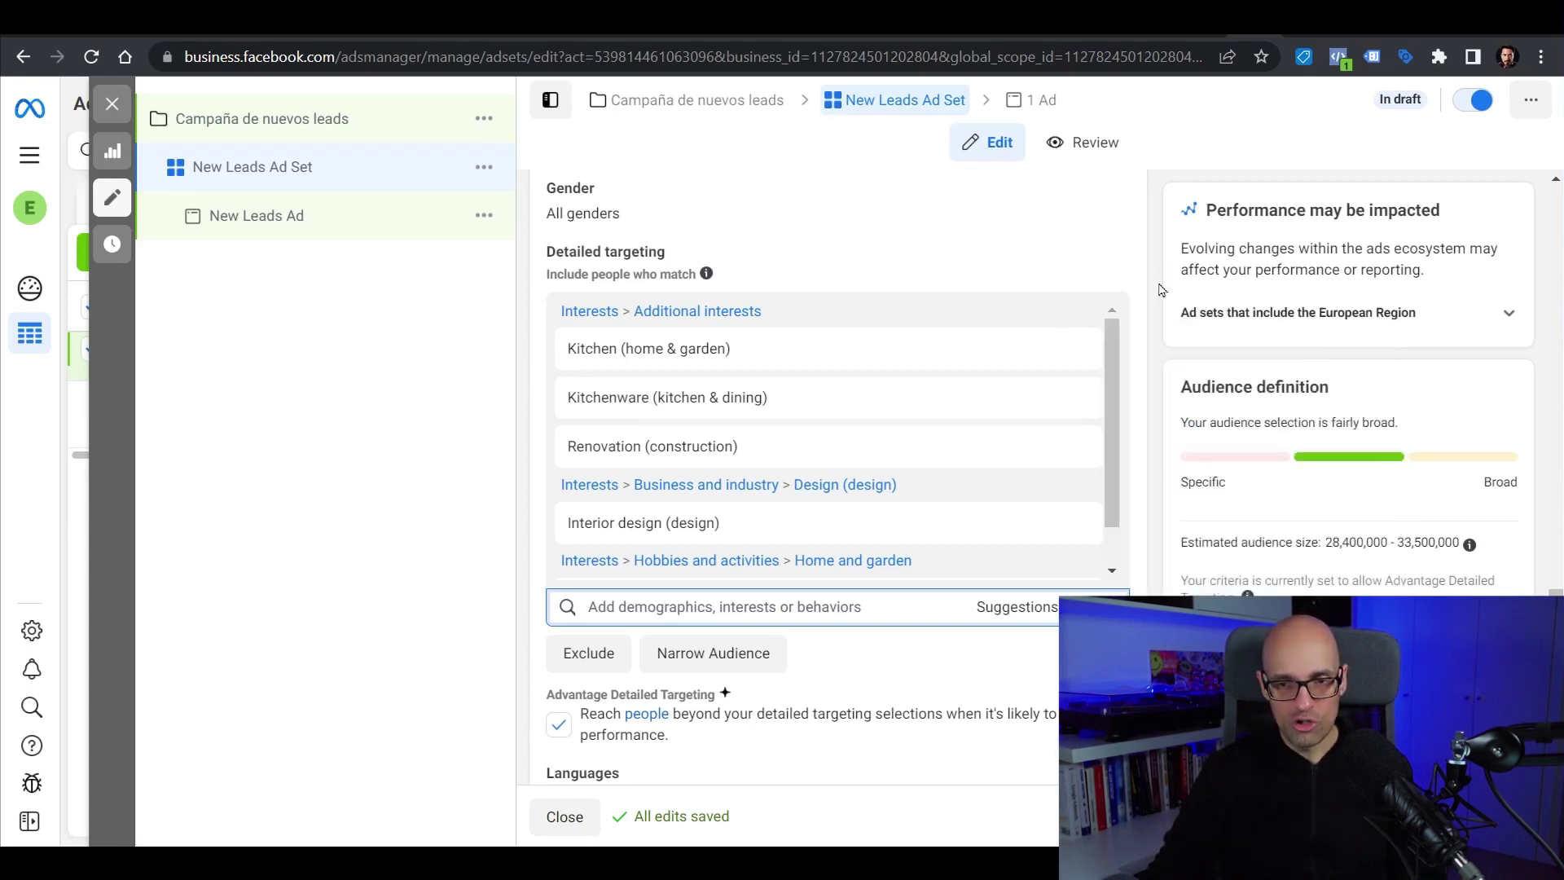
Disable Advantage Detailed Targeting so the audience does not extend beyond the selected interests
{"action": "scroll", "coordinate": [1160, 308], "scroll_direction": "down", "scroll_amount": 3}
{"action": "left_click", "coordinate": [762, 456]}
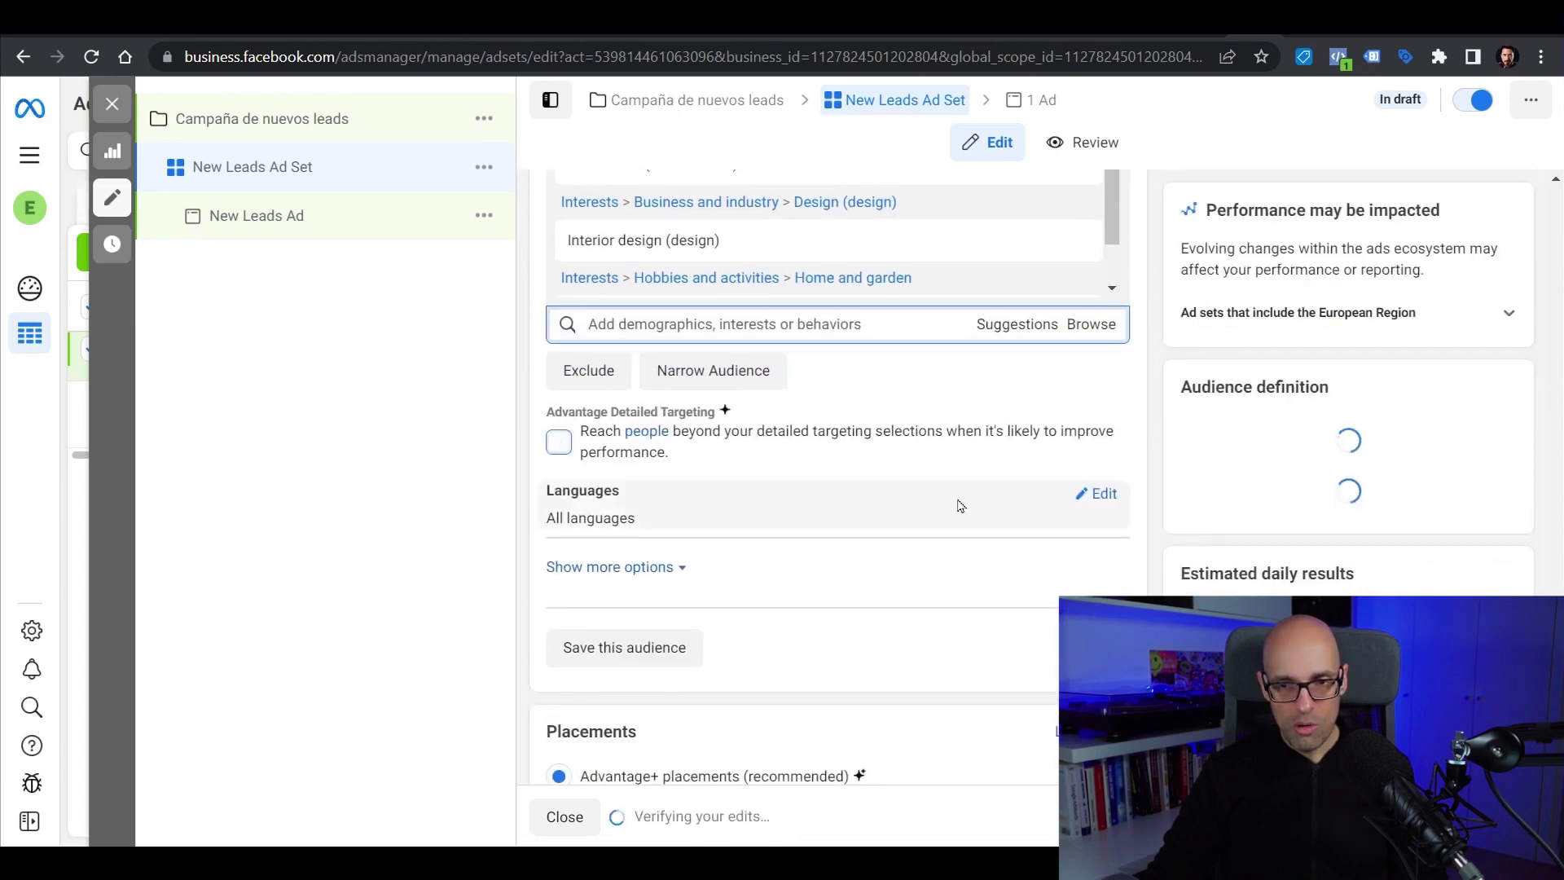
{"action": "left_click", "coordinate": [560, 447]}
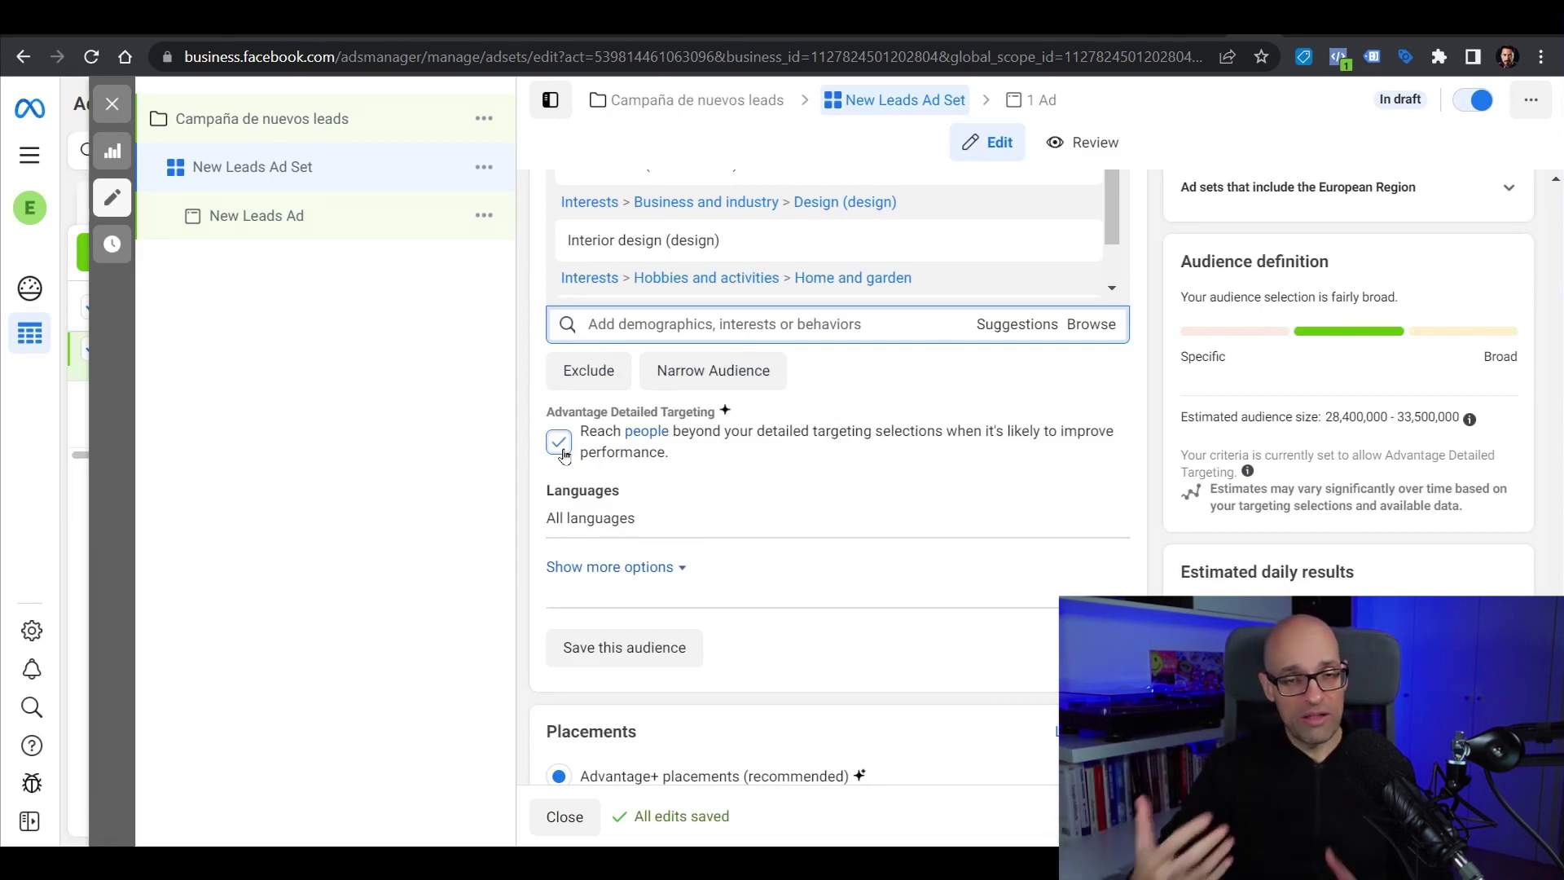
{"action": "left_click", "coordinate": [559, 444]}
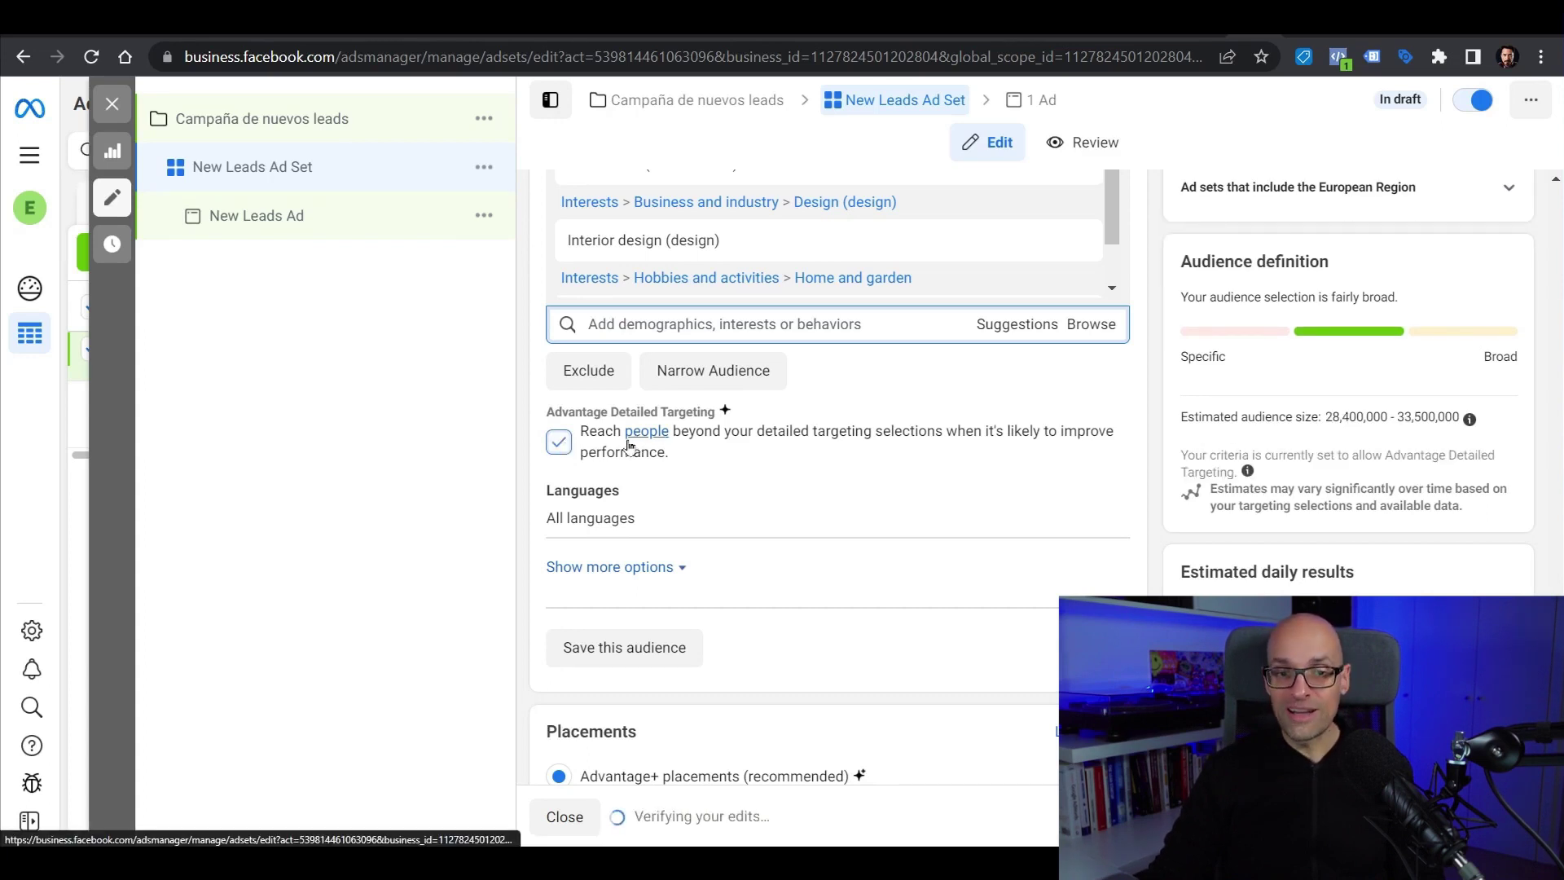
{"action": "scroll", "coordinate": [1008, 403], "scroll_direction": "up", "scroll_amount": 3}
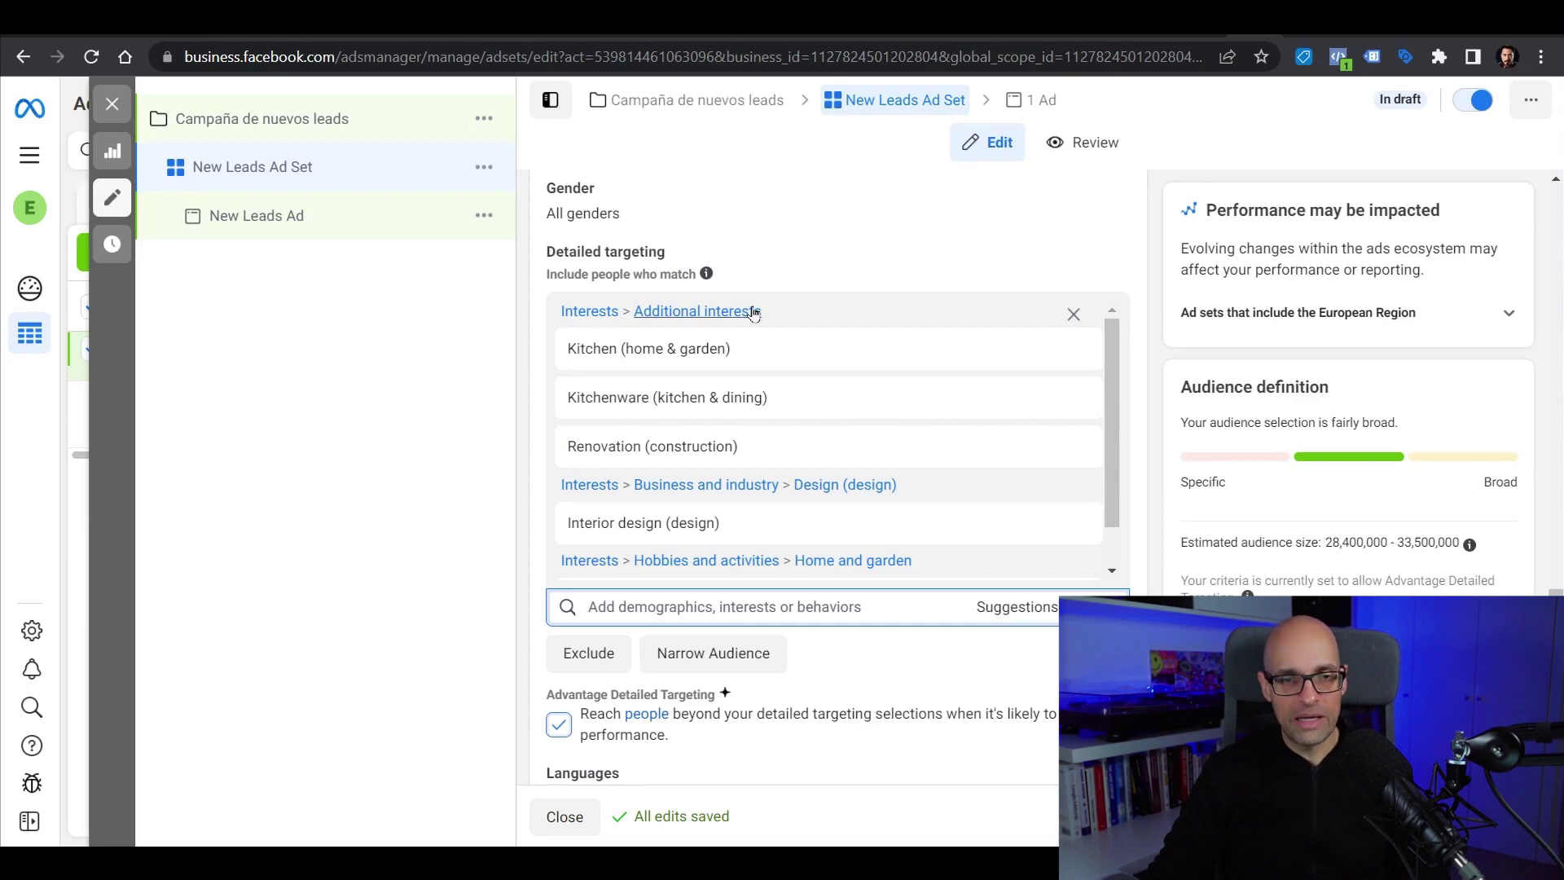
{"action": "scroll", "coordinate": [754, 314], "scroll_direction": "down", "scroll_amount": 1}
{"action": "left_click", "coordinate": [559, 724]}
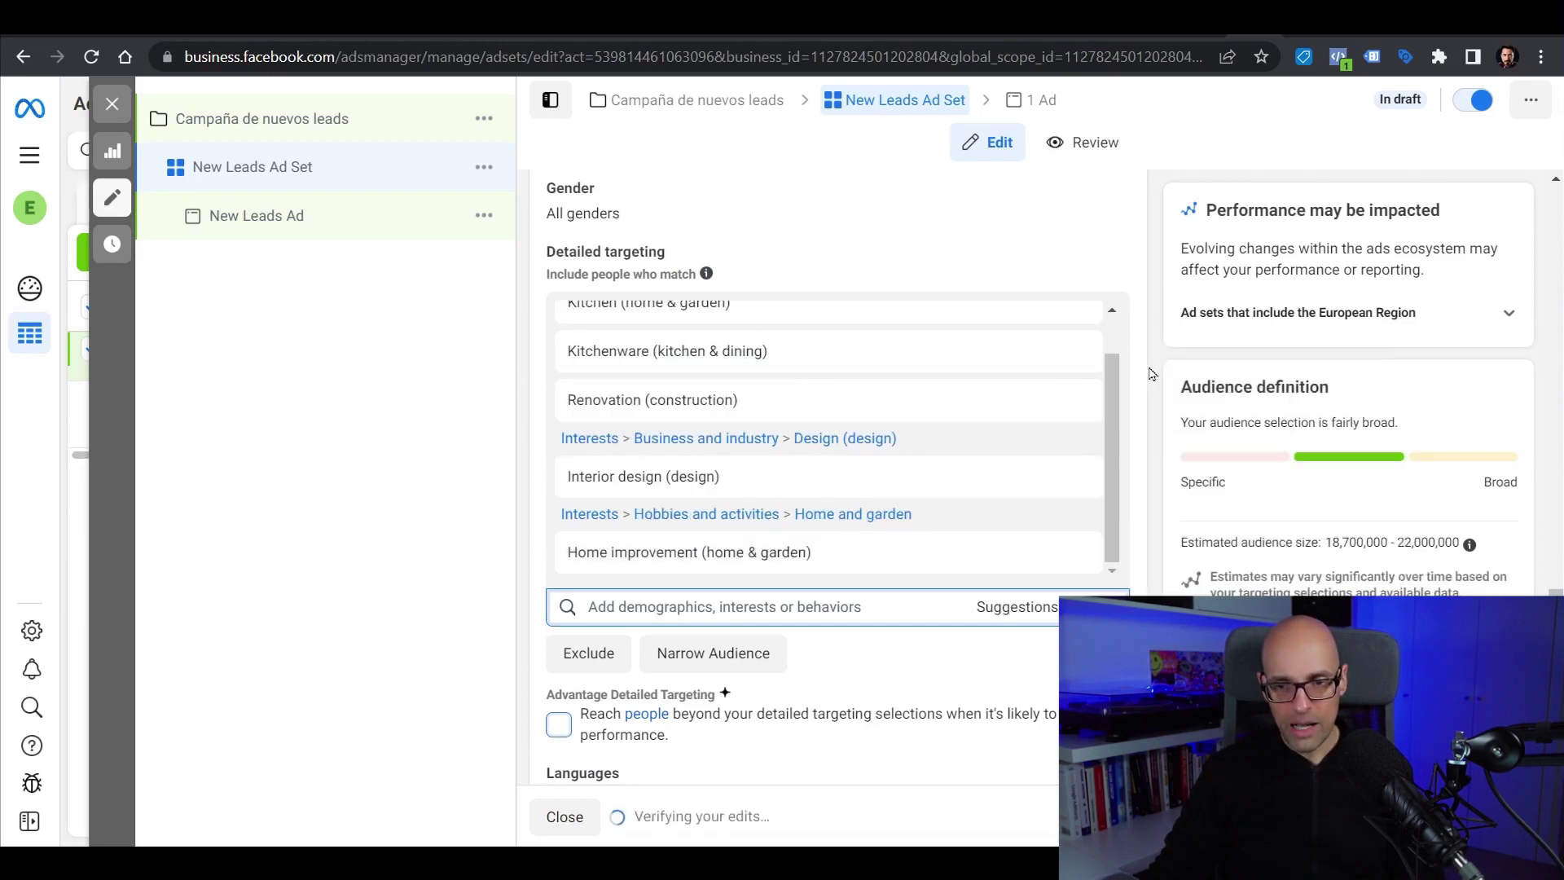
Keep the Advantage+ placements and open the New Leads Ad for editing
{"action": "mouse_move", "coordinate": [799, 473]}
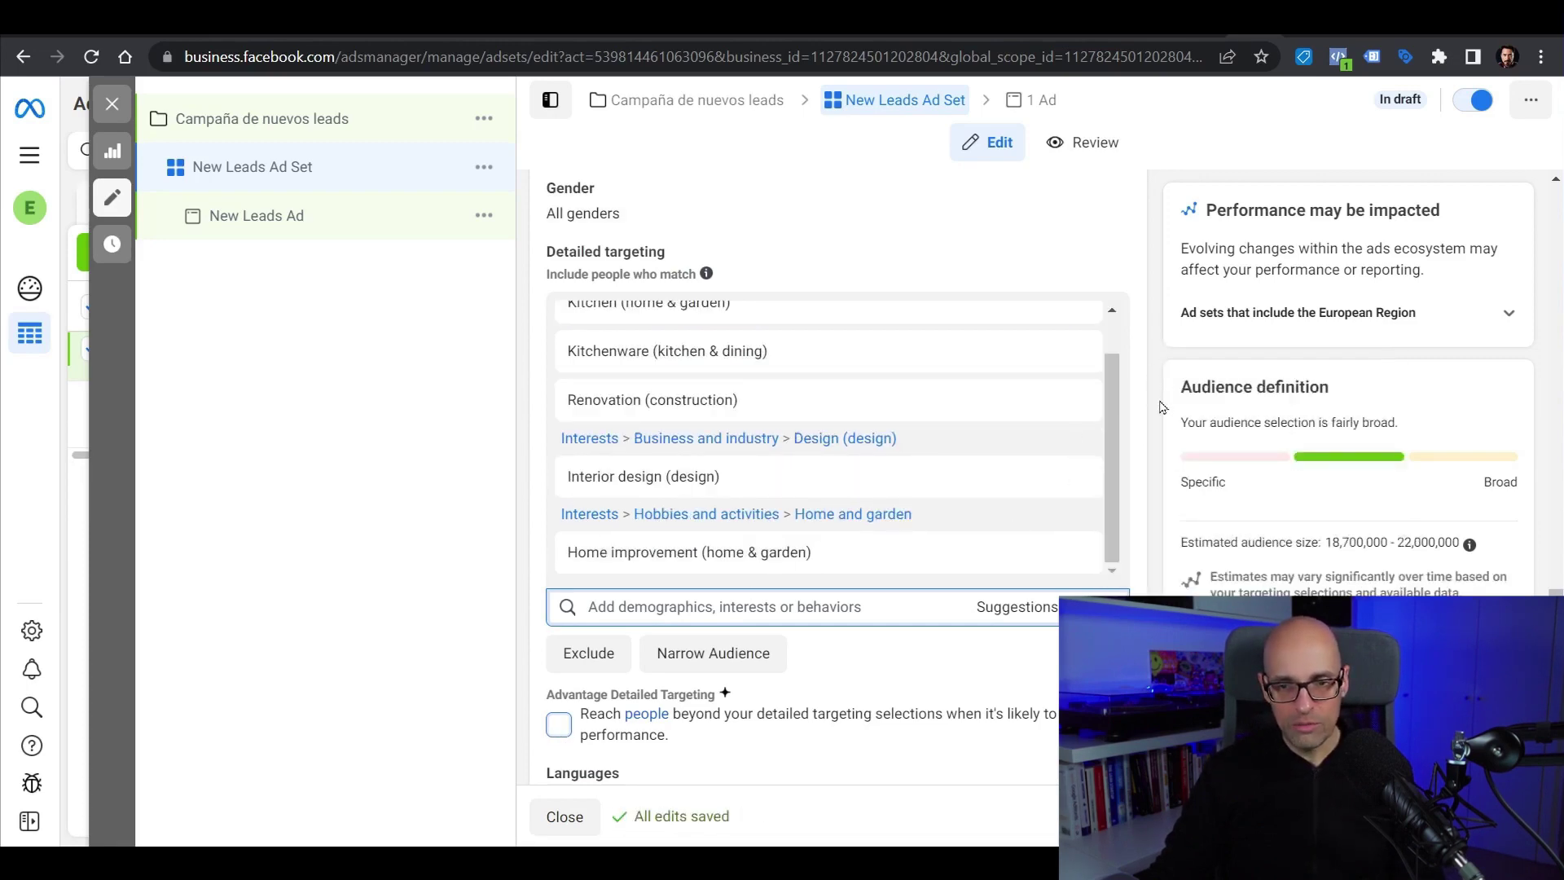
{"action": "scroll", "coordinate": [1033, 398], "scroll_direction": "down", "scroll_amount": 5}
{"action": "scroll", "coordinate": [1033, 399], "scroll_direction": "down", "scroll_amount": 1}
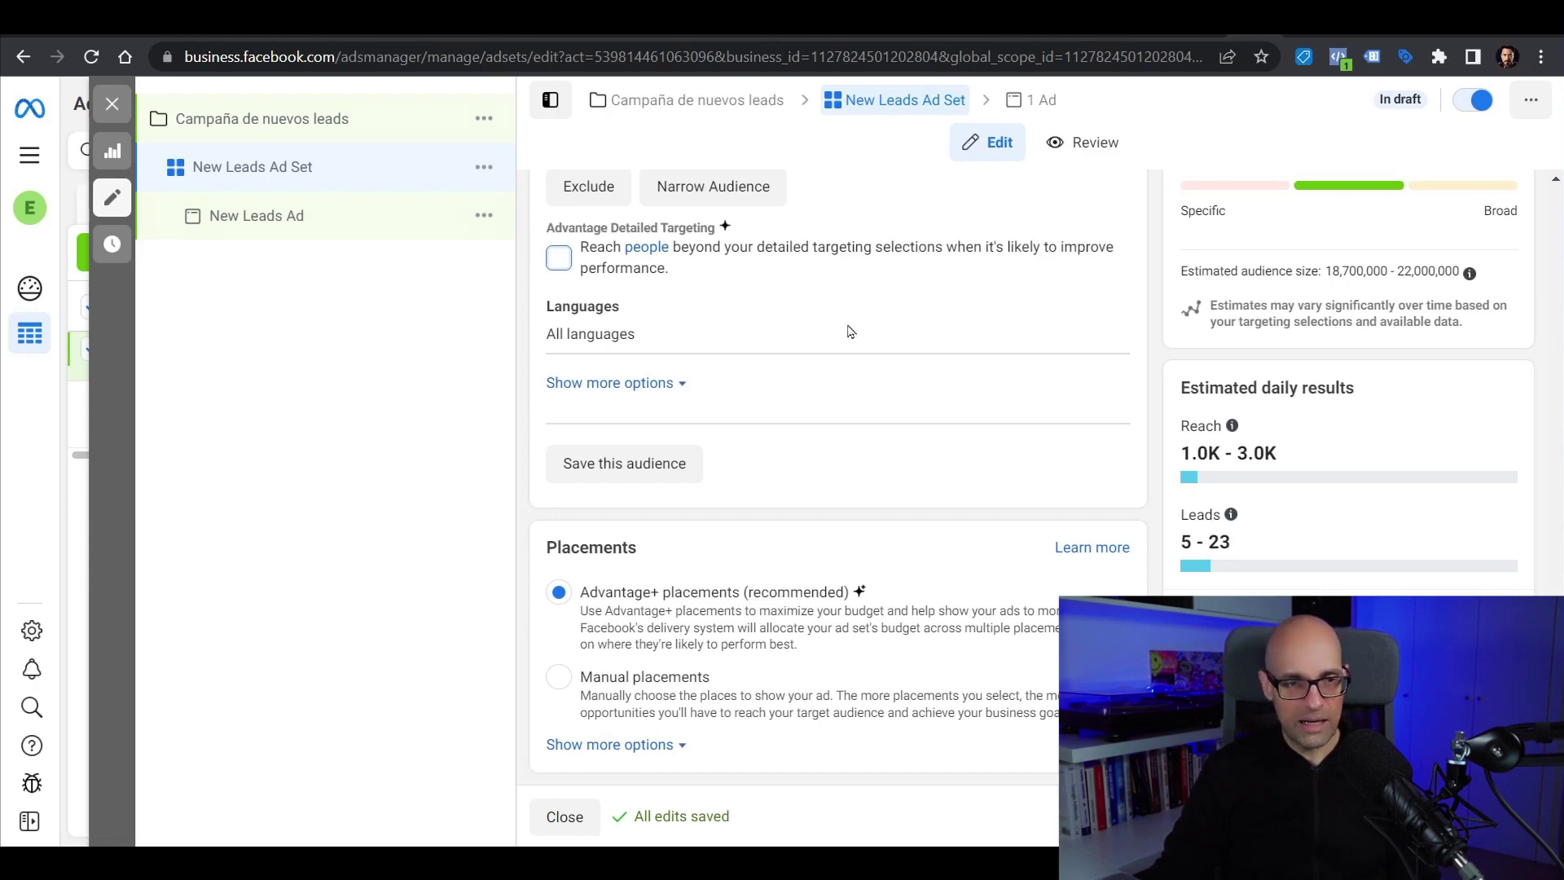
{"action": "left_click", "coordinate": [258, 222]}
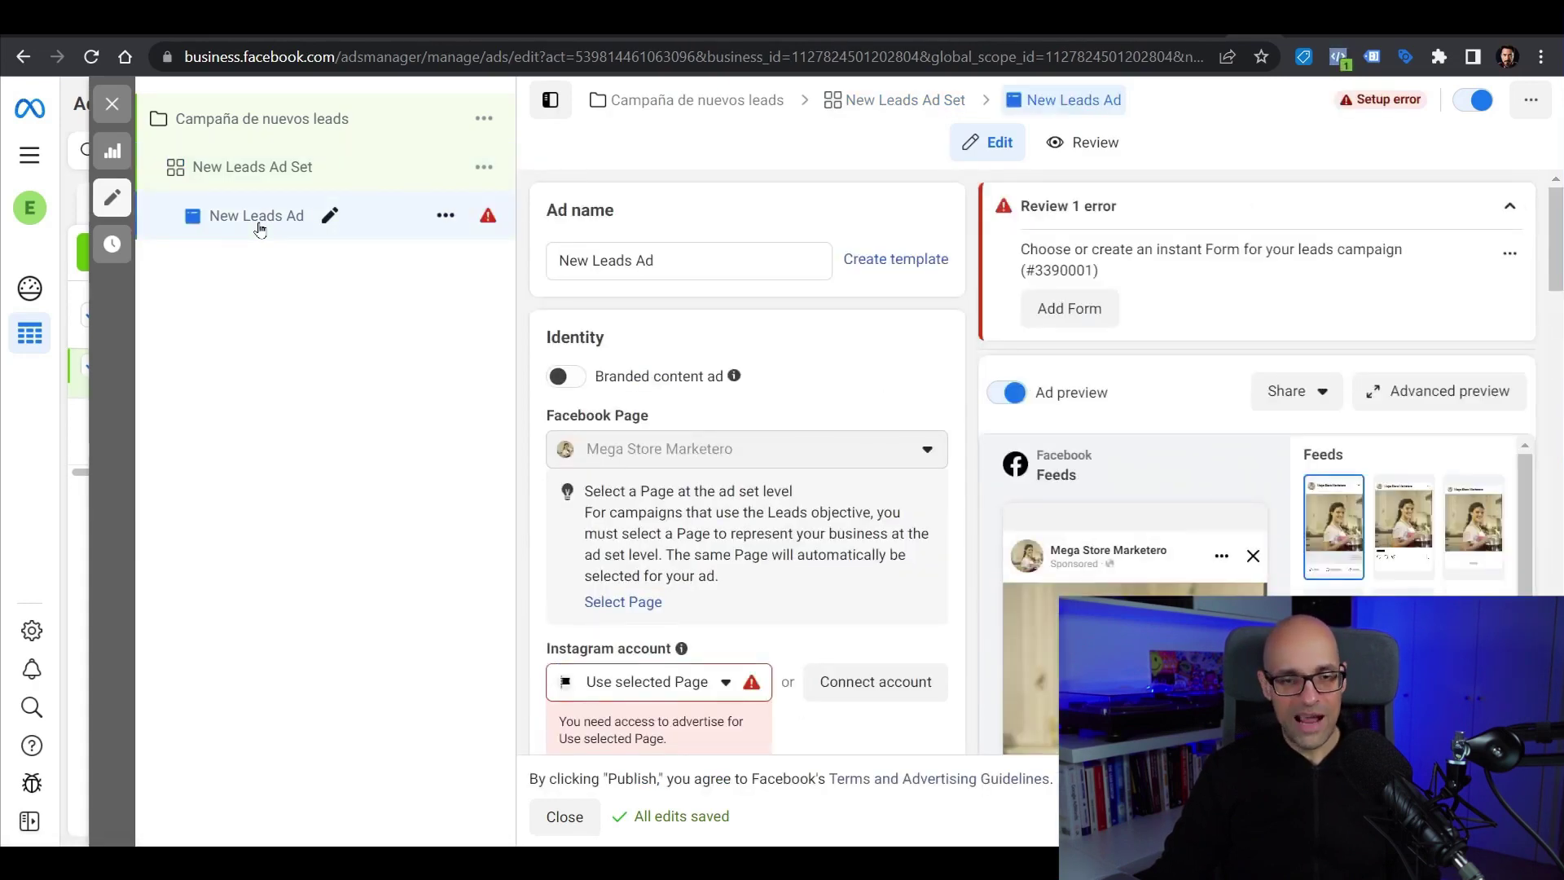
Set the ad's Instagram account to megastoremarketero
{"action": "scroll", "coordinate": [815, 489], "scroll_direction": "down", "scroll_amount": 2}
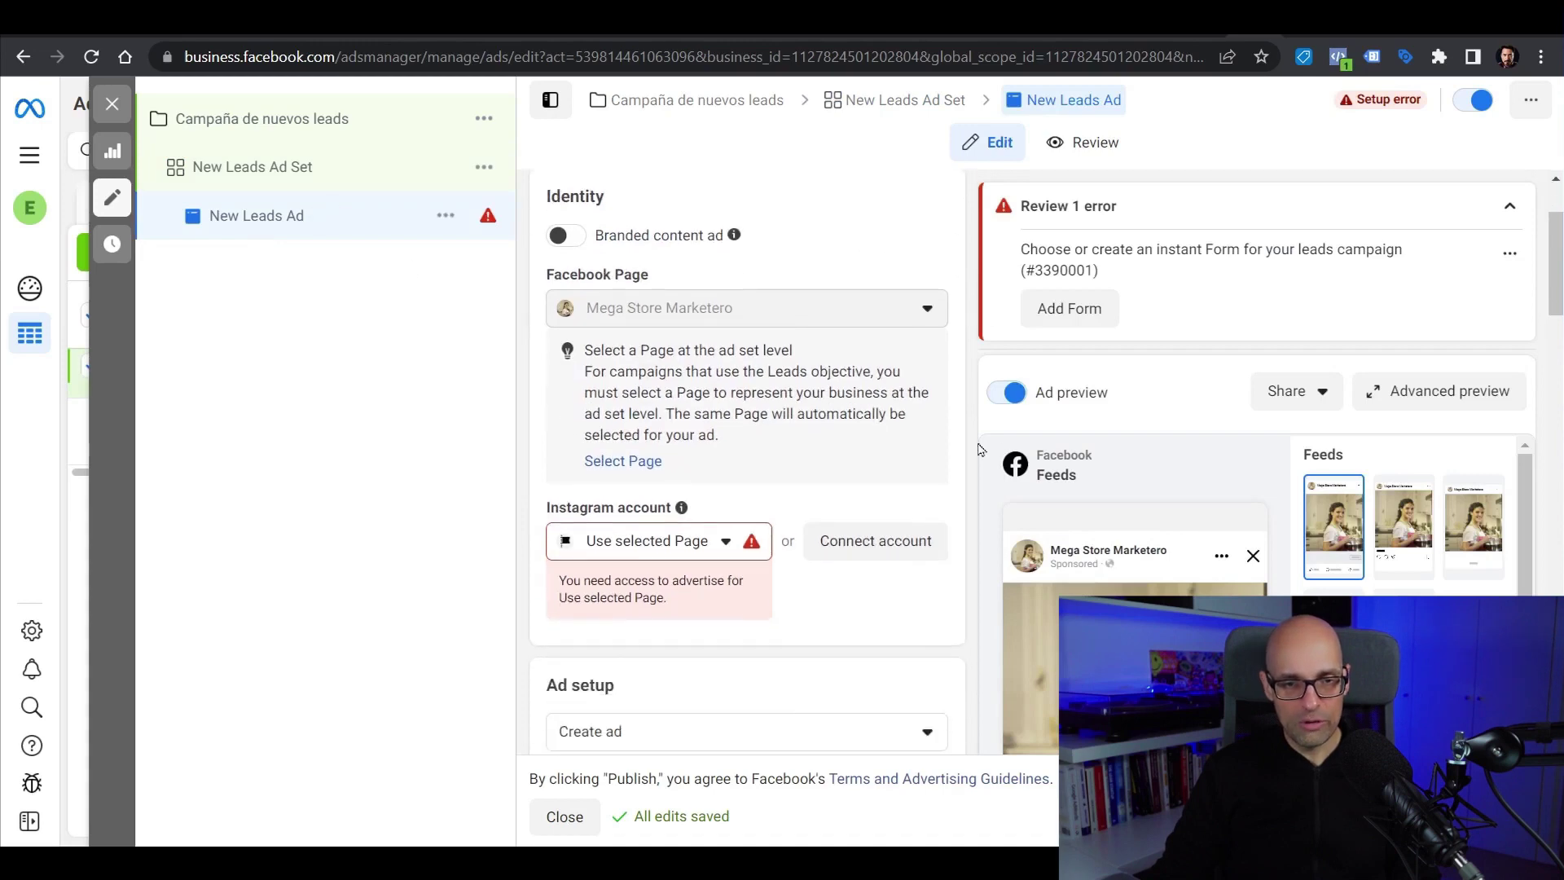
{"action": "left_click", "coordinate": [707, 541]}
{"action": "left_click", "coordinate": [694, 631]}
{"action": "scroll", "coordinate": [801, 535], "scroll_direction": "down", "scroll_amount": 2}
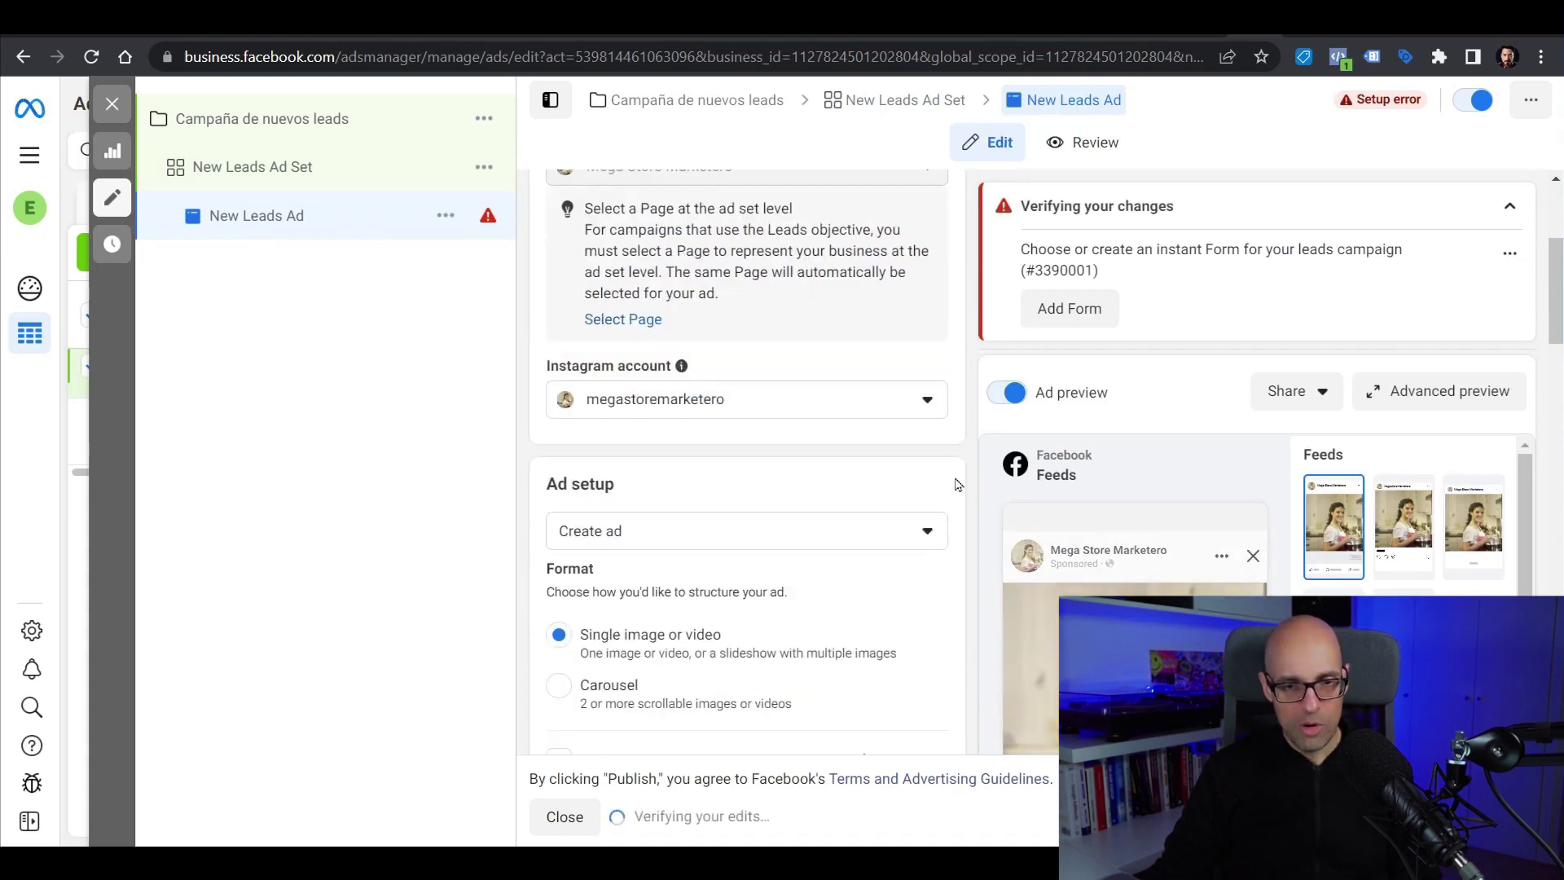
Keep the Create ad setup with the single image or video format and disable Multi-advertiser ads
{"action": "left_click", "coordinate": [801, 535]}
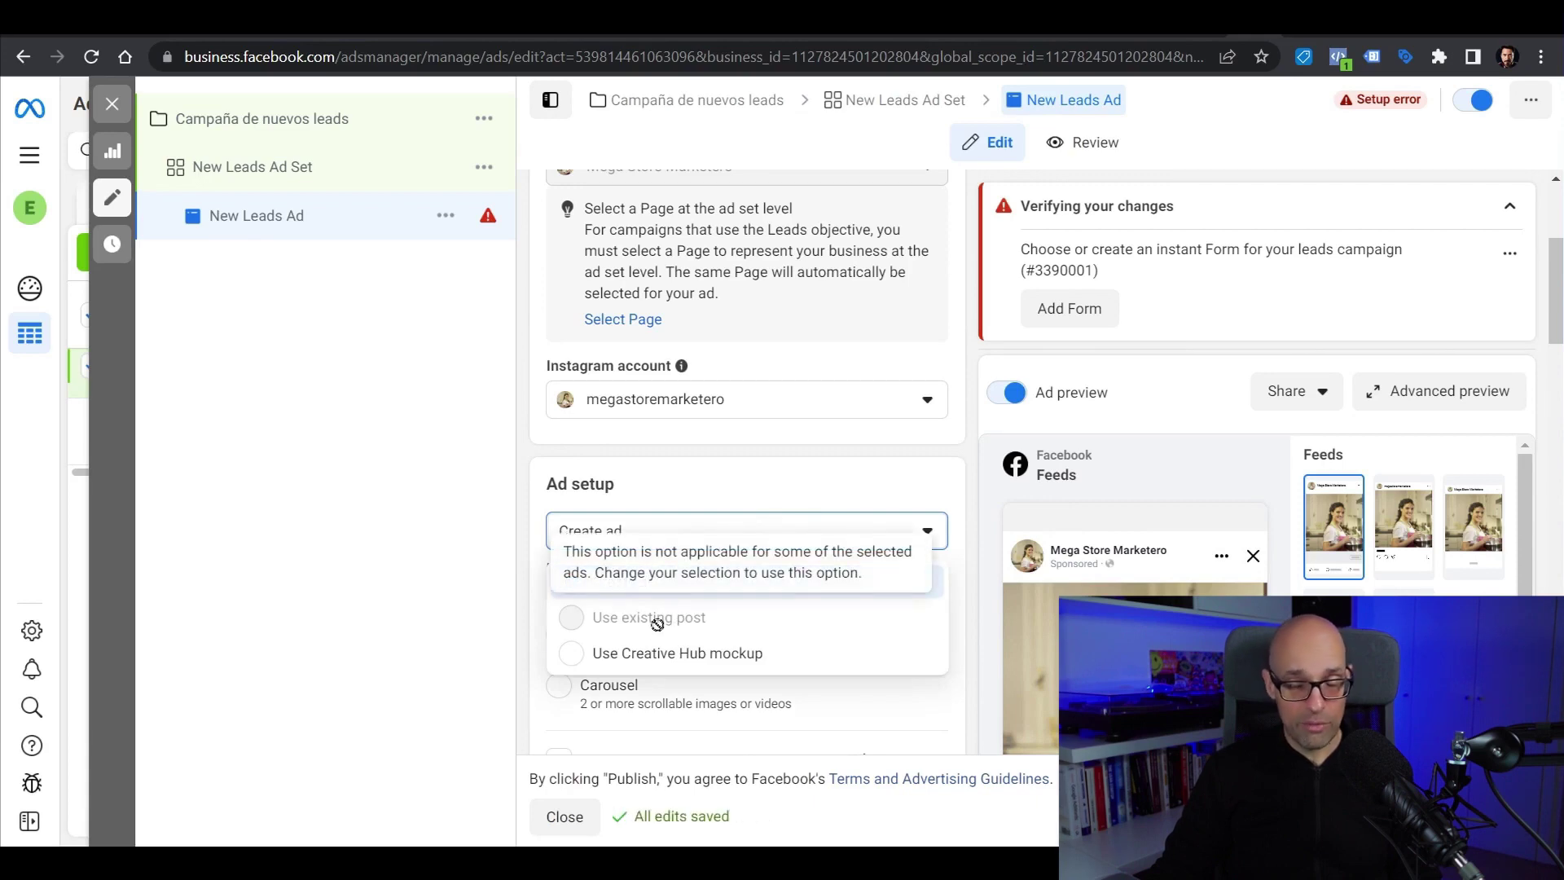
{"action": "left_click", "coordinate": [921, 471]}
{"action": "scroll", "coordinate": [960, 456], "scroll_direction": "down", "scroll_amount": 3}
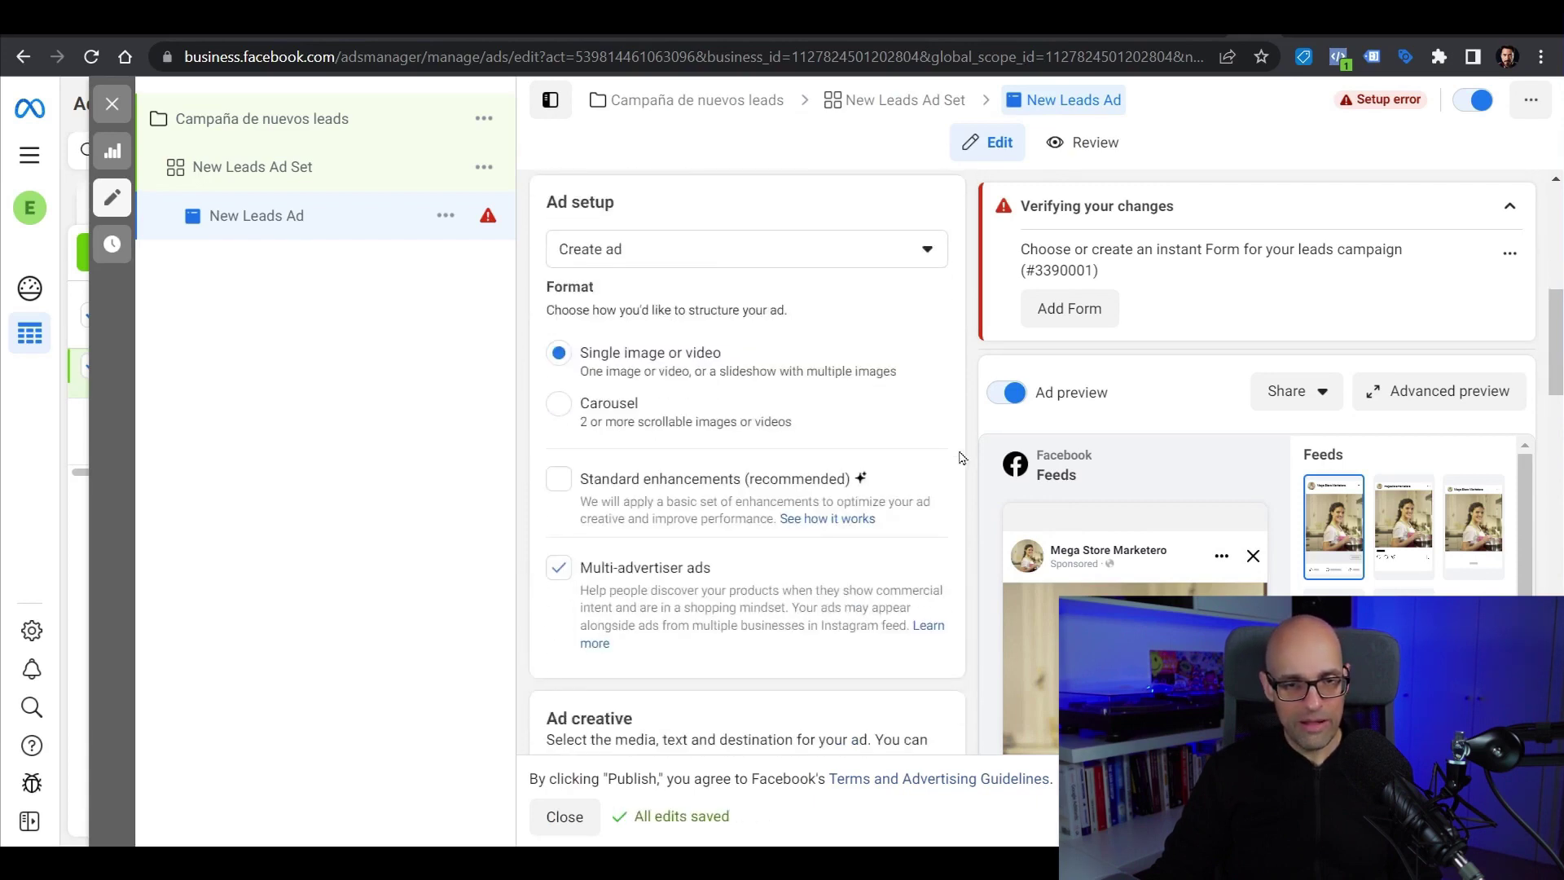
{"action": "left_click", "coordinate": [560, 570]}
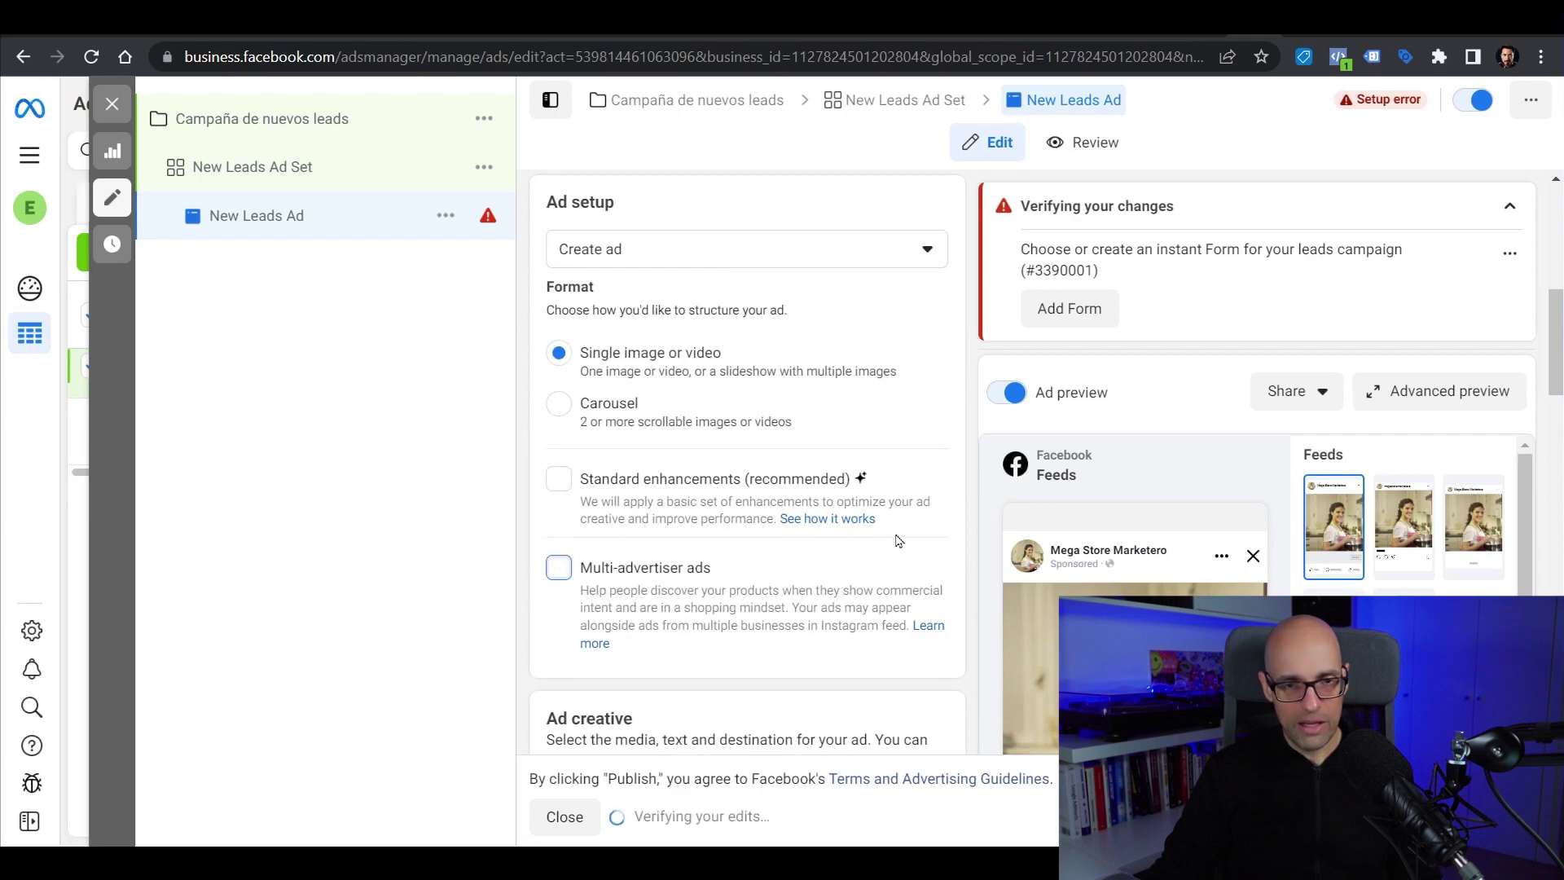
Replace all of the ad's current media with the account image of the white kitchen with an island (pexels-mark)
{"action": "scroll", "coordinate": [899, 541], "scroll_direction": "down", "scroll_amount": 5}
{"action": "left_click", "coordinate": [928, 423]}
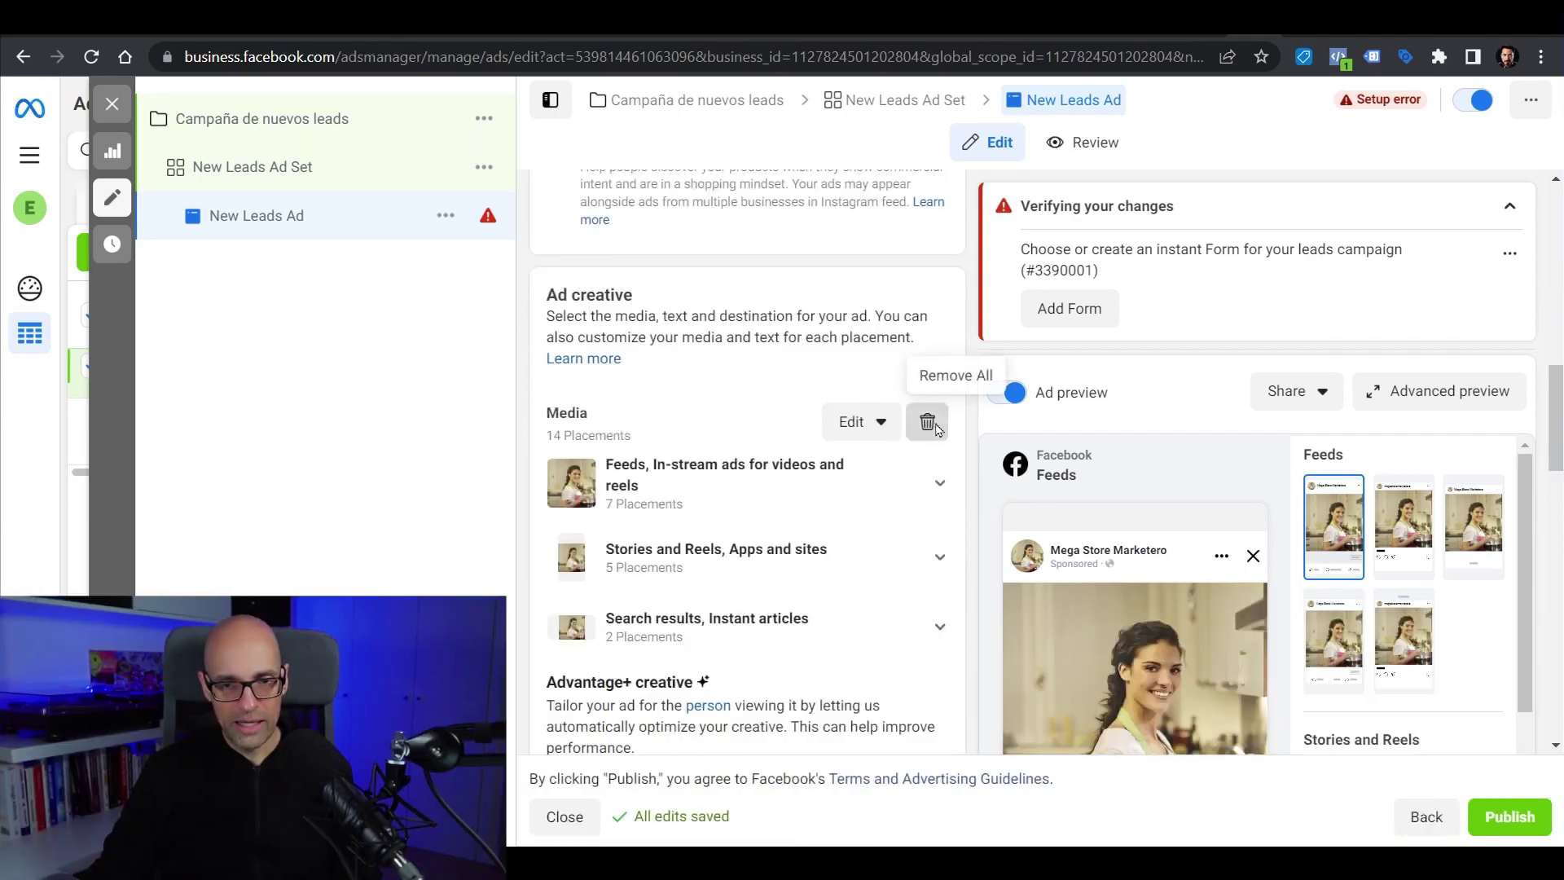
{"action": "left_click", "coordinate": [624, 449]}
{"action": "left_click", "coordinate": [615, 499]}
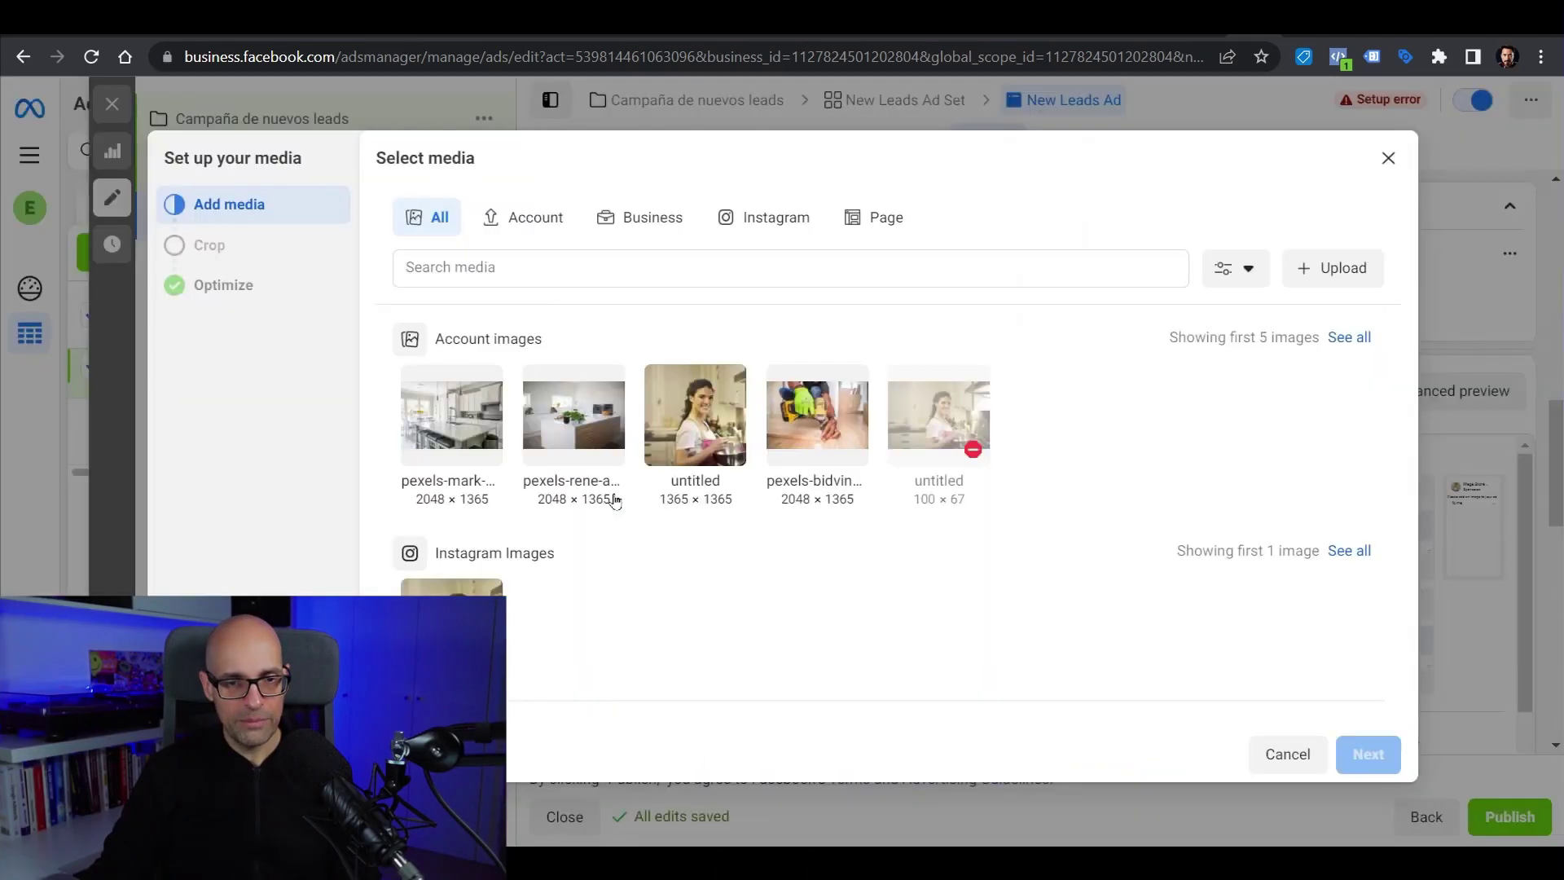
{"action": "left_click", "coordinate": [1358, 747]}
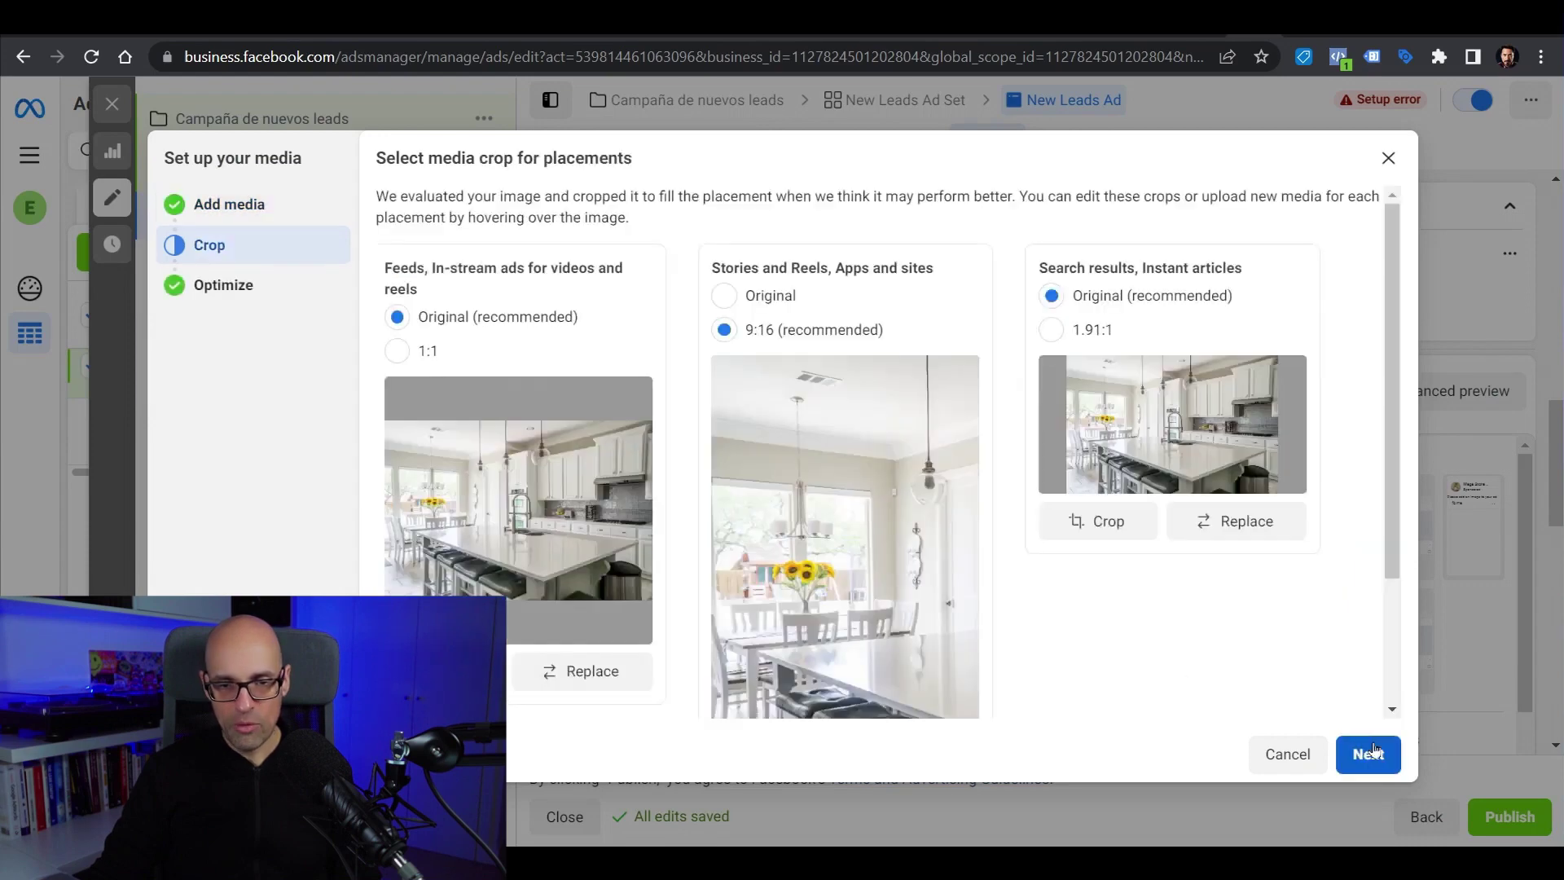
Crop the image for Feeds, In-stream ads for videos and reels to 1:1 and shift it to show more kitchen cabinets
{"action": "left_click", "coordinate": [398, 351]}
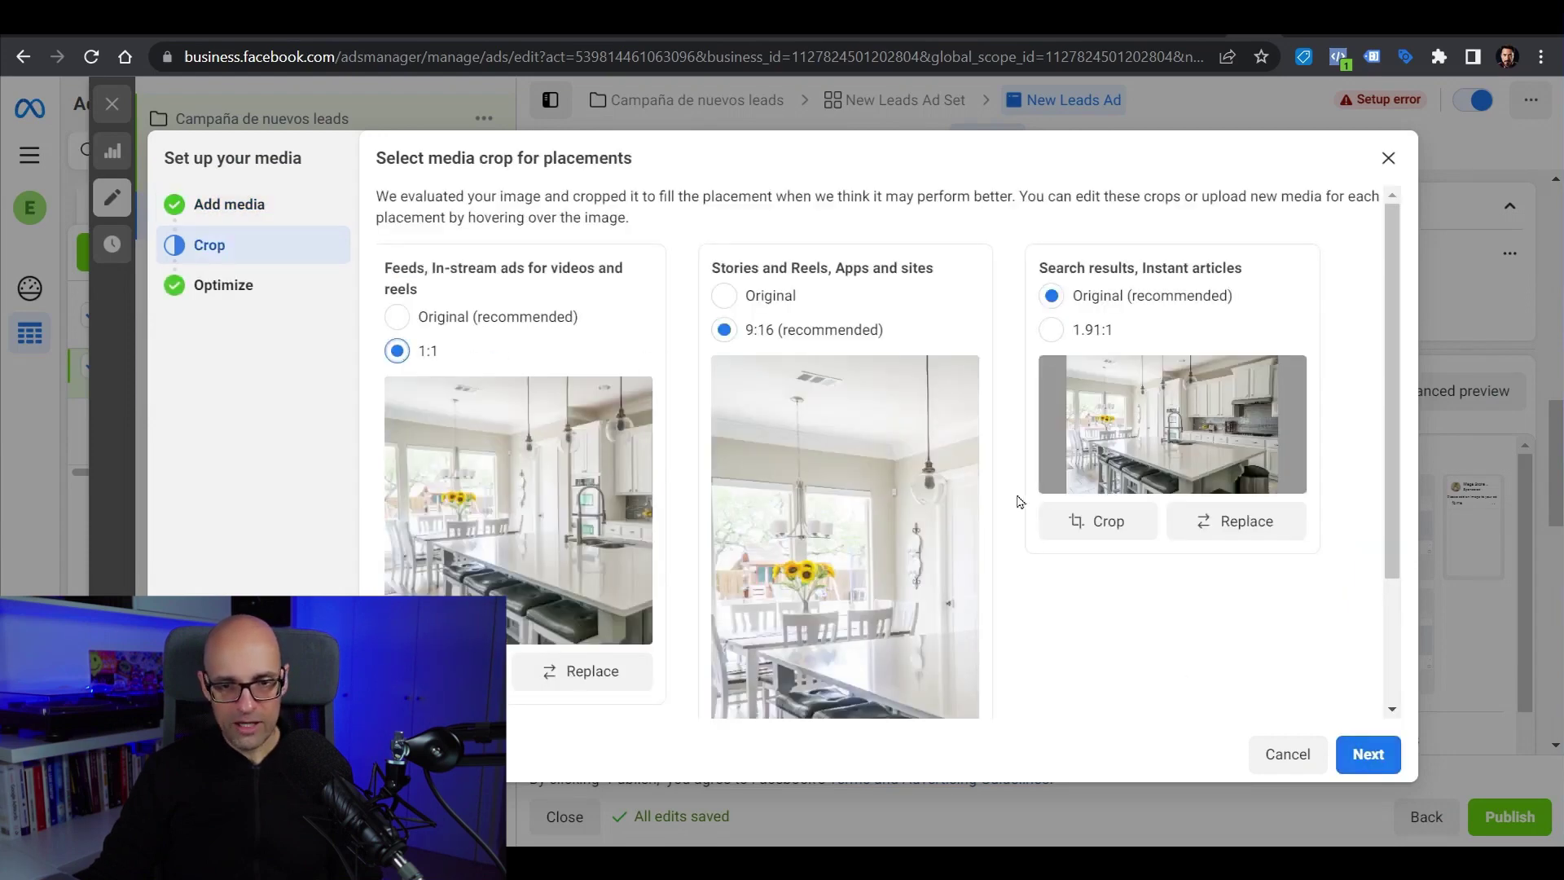
{"action": "left_click_drag", "start_coordinate": [559, 512], "coordinate": [439, 514]}
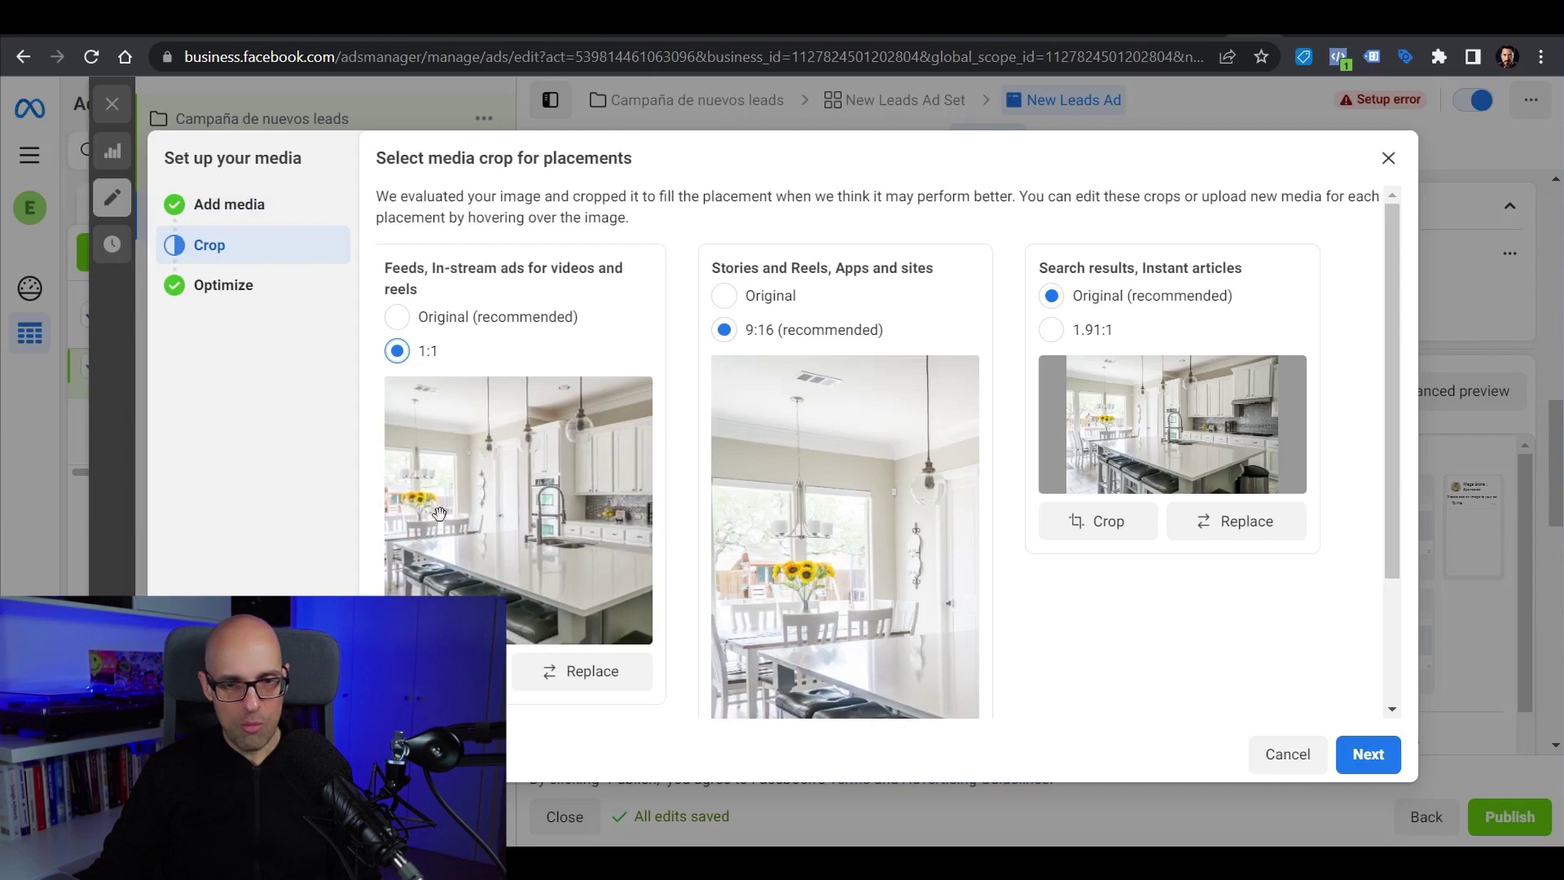
{"action": "scroll", "coordinate": [1010, 609], "scroll_direction": "down", "scroll_amount": 2}
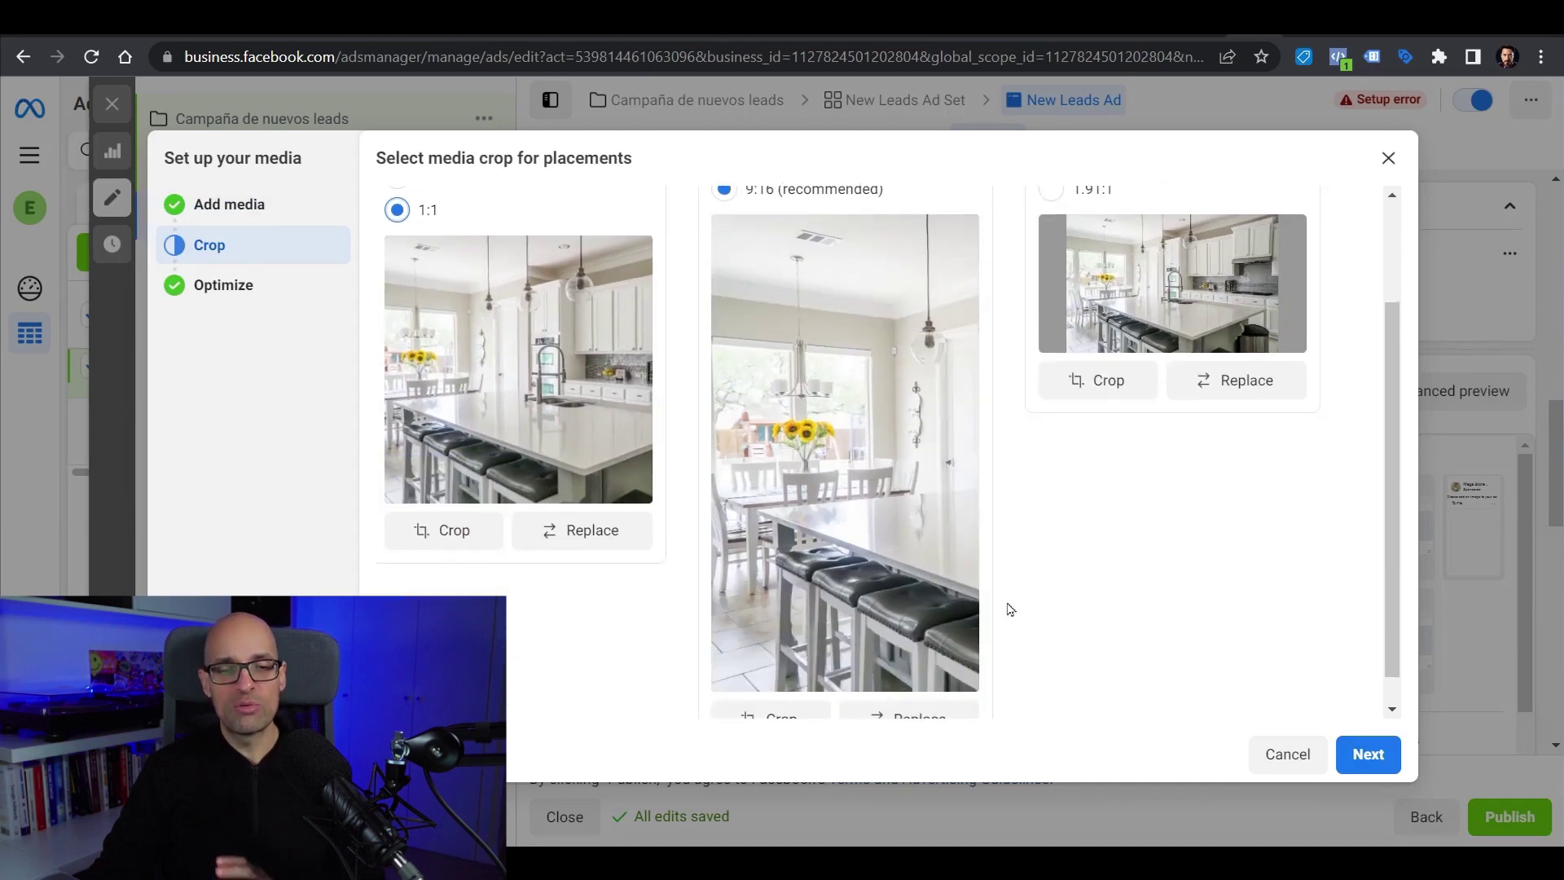
Reposition the 9:16 Stories and Reels crop over the sink and cabinets, and finish the media setup with 1.91:1 for Search results
{"action": "scroll", "coordinate": [1009, 604], "scroll_direction": "up", "scroll_amount": 2}
{"action": "scroll", "coordinate": [1009, 601], "scroll_direction": "down", "scroll_amount": 2}
{"action": "left_click_drag", "start_coordinate": [925, 554], "coordinate": [867, 554]}
{"action": "scroll", "coordinate": [949, 604], "scroll_direction": "up", "scroll_amount": 3}
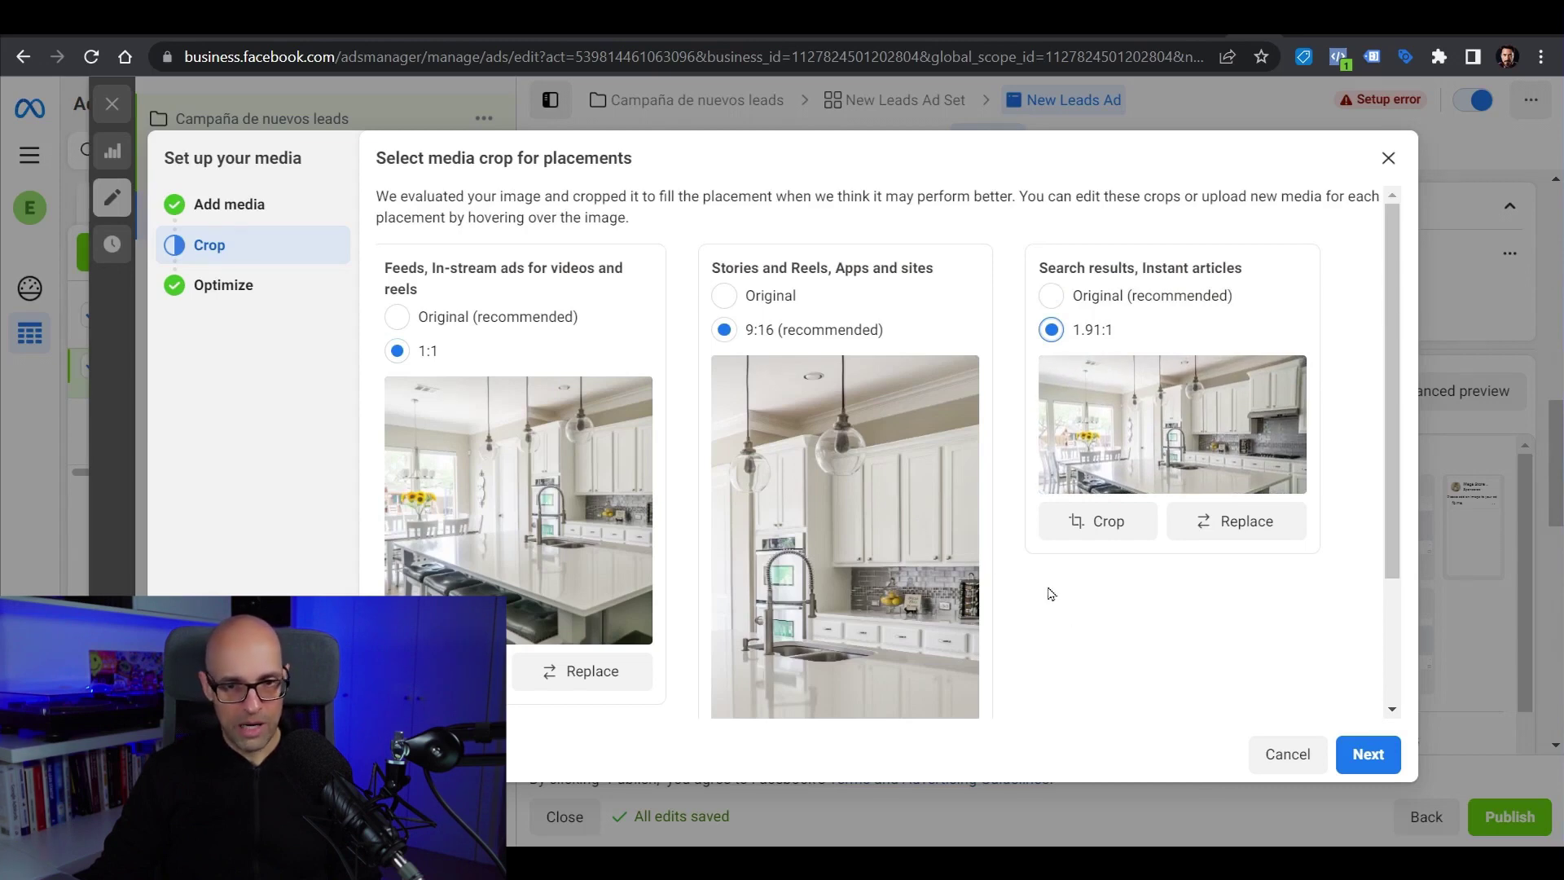
{"action": "left_click", "coordinate": [1368, 754]}
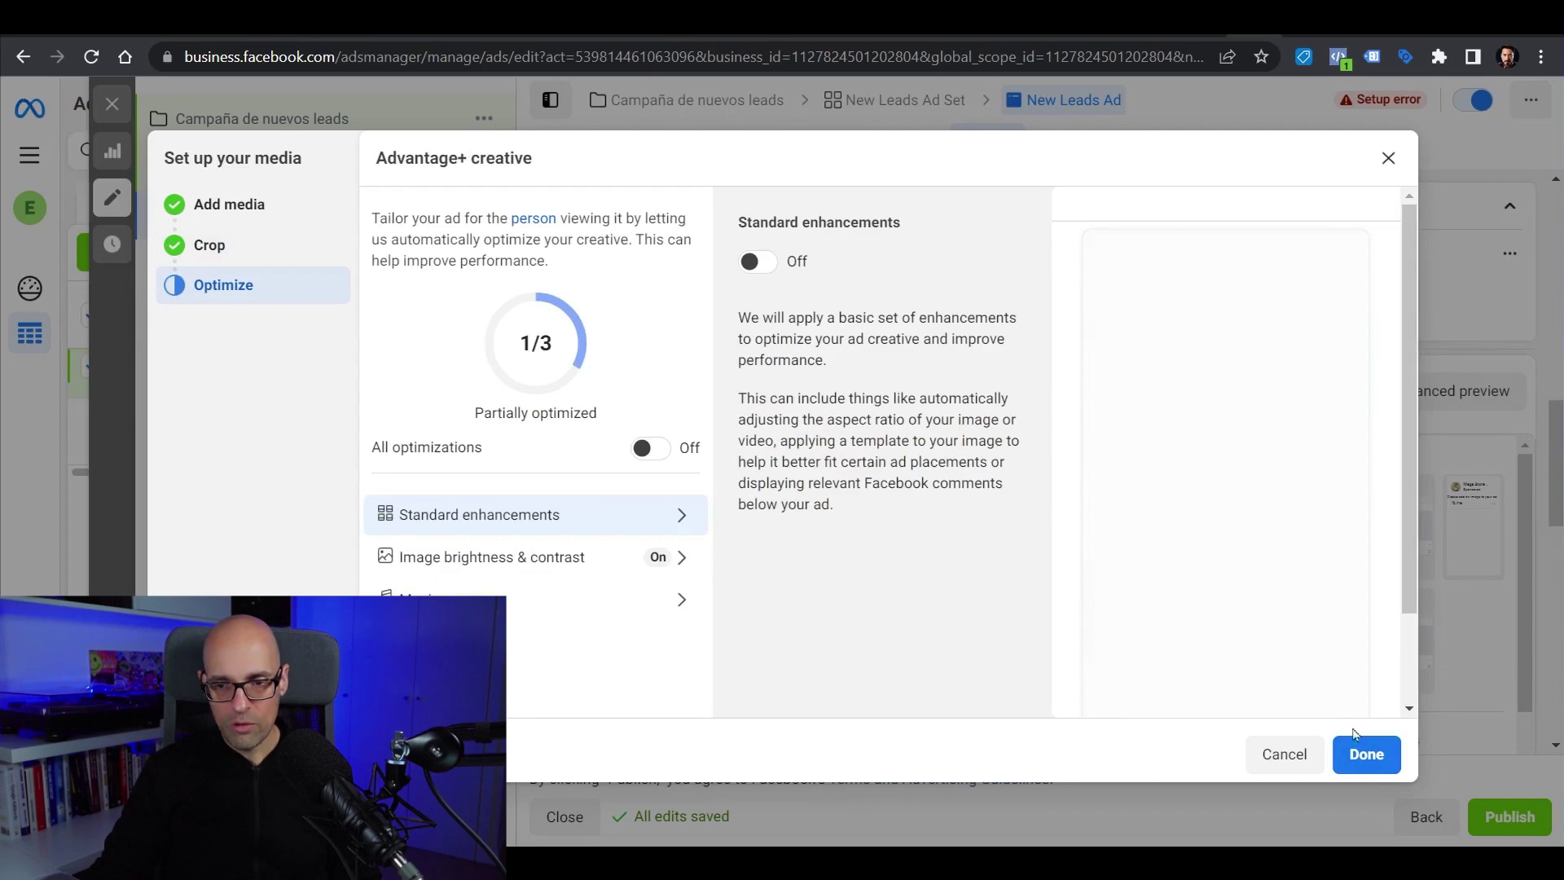
{"action": "left_click", "coordinate": [1366, 753]}
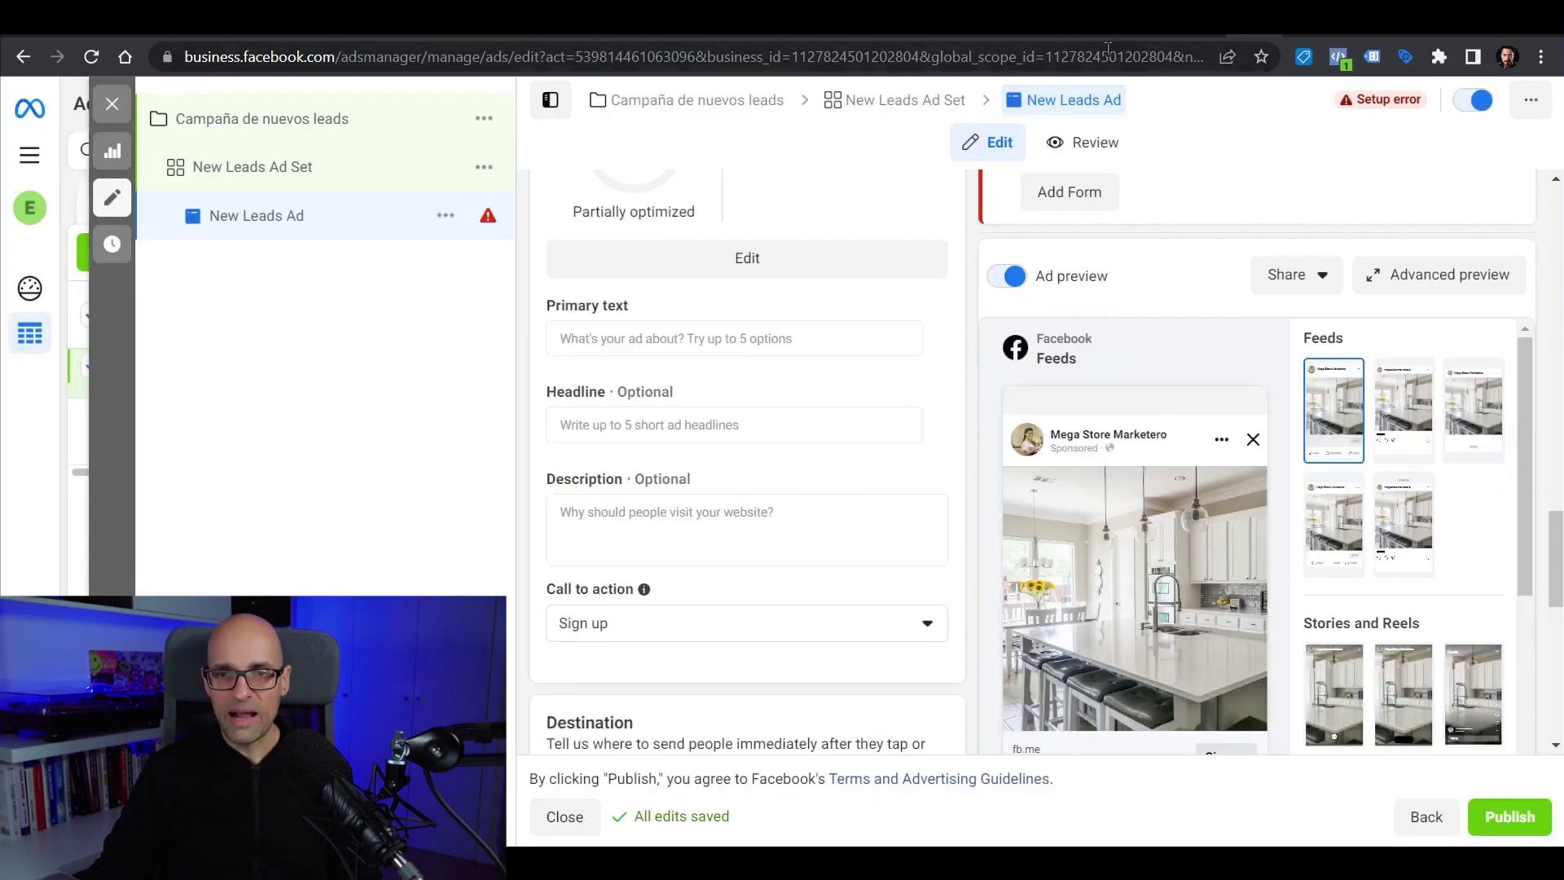
From the Campaña Leads section in Google Docs, copy the Texto principal into the primary text and "Cocina + Instalación 3.000€. Pocas Unidades." into the headline
{"action": "left_click", "coordinate": [1146, 35]}
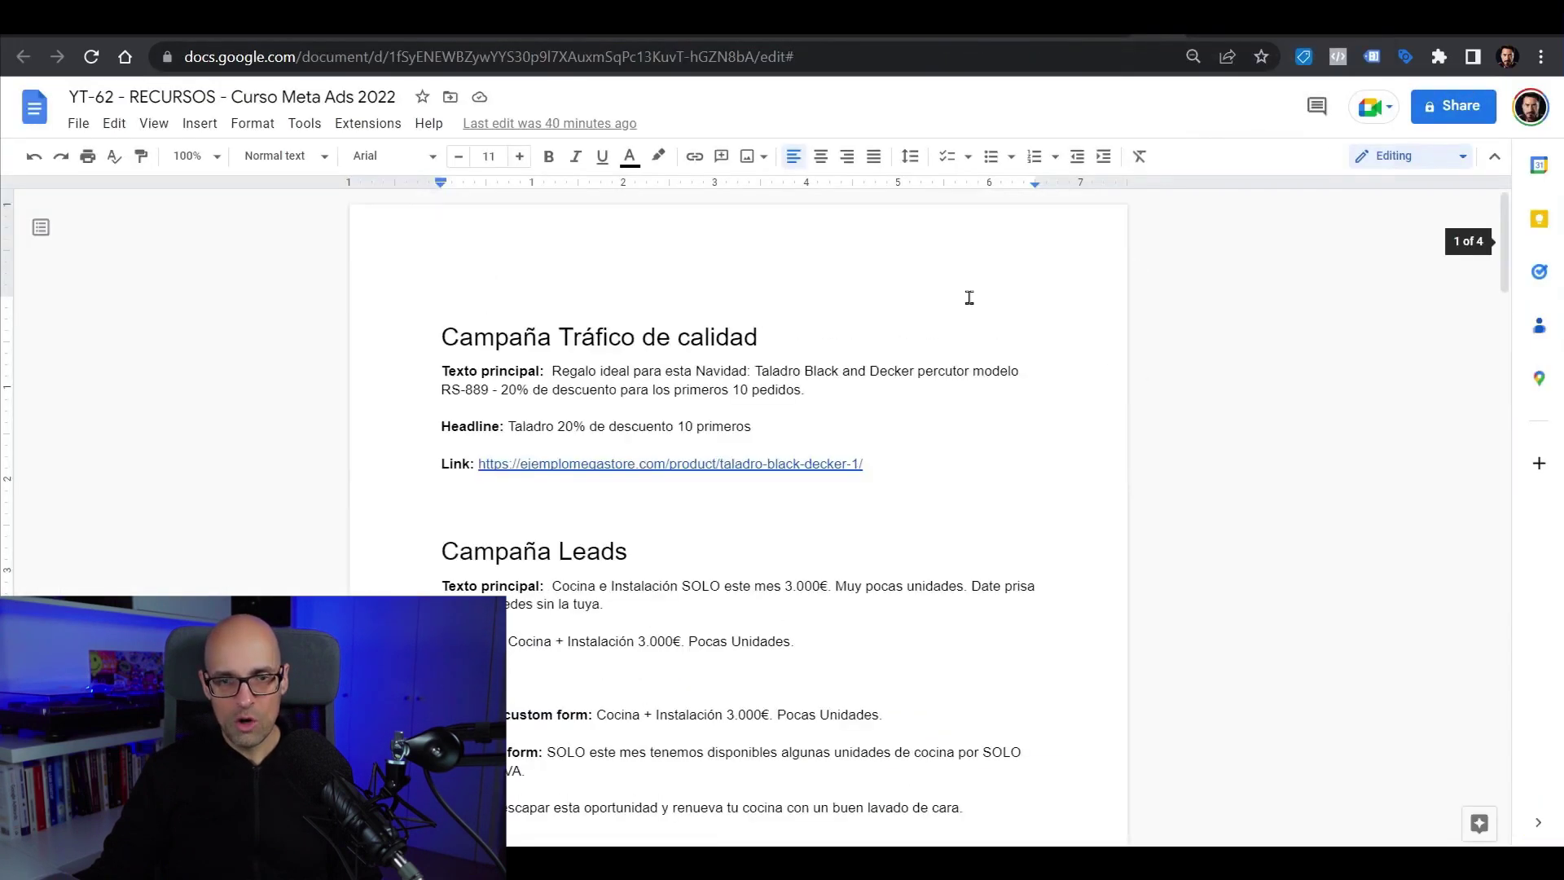
{"action": "scroll", "coordinate": [861, 452], "scroll_direction": "down", "scroll_amount": 3}
{"action": "left_click_drag", "start_coordinate": [604, 322], "coordinate": [552, 304]}
{"action": "key", "text": "ctrl+c"}
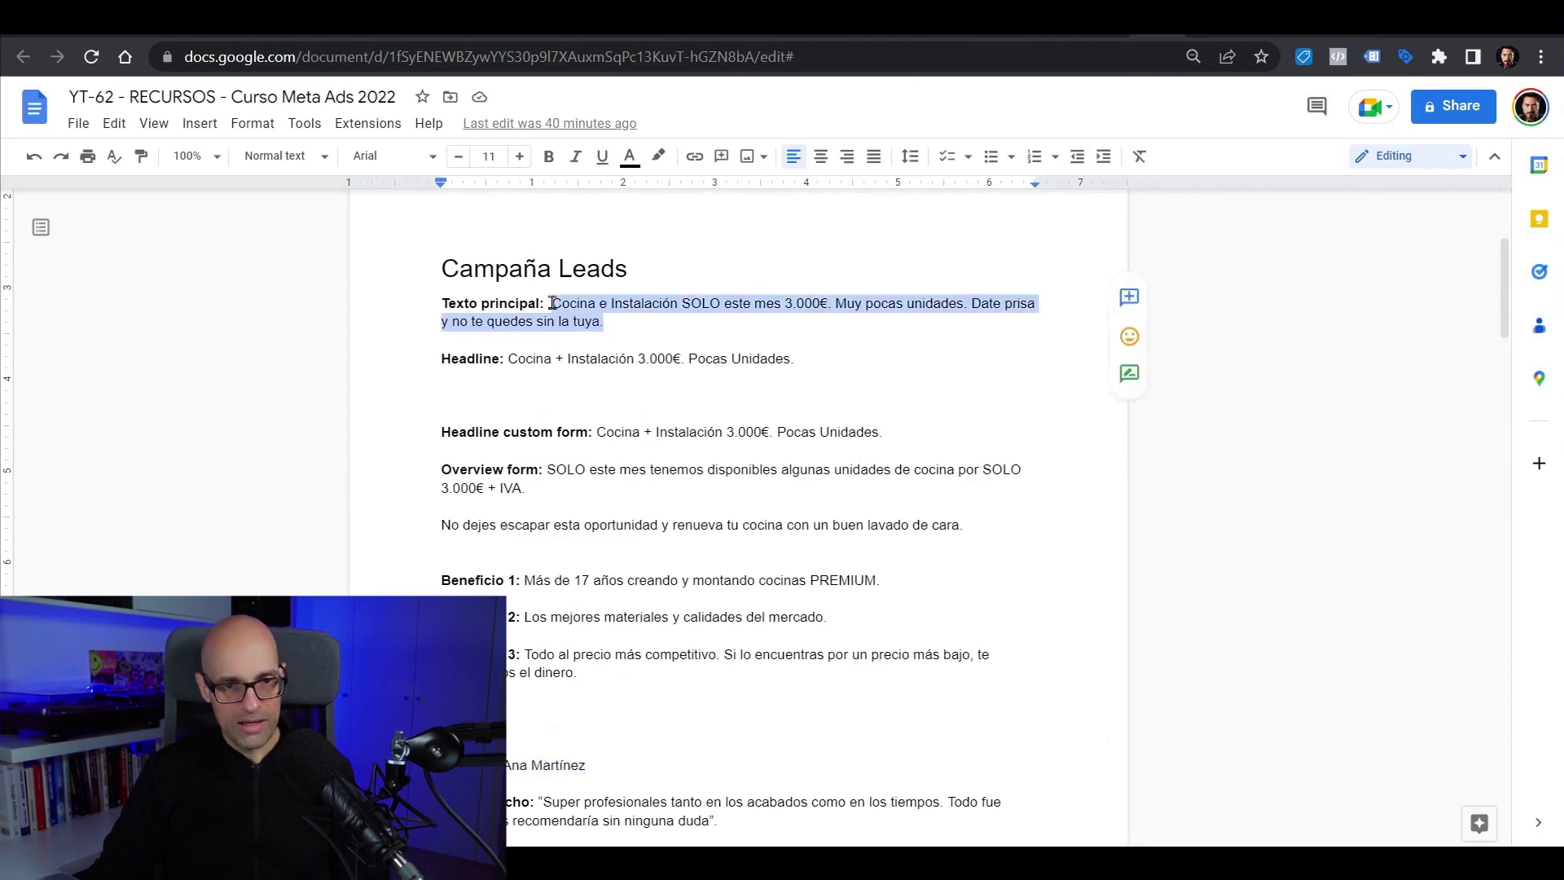
{"action": "key", "text": "ctrl+Tab"}
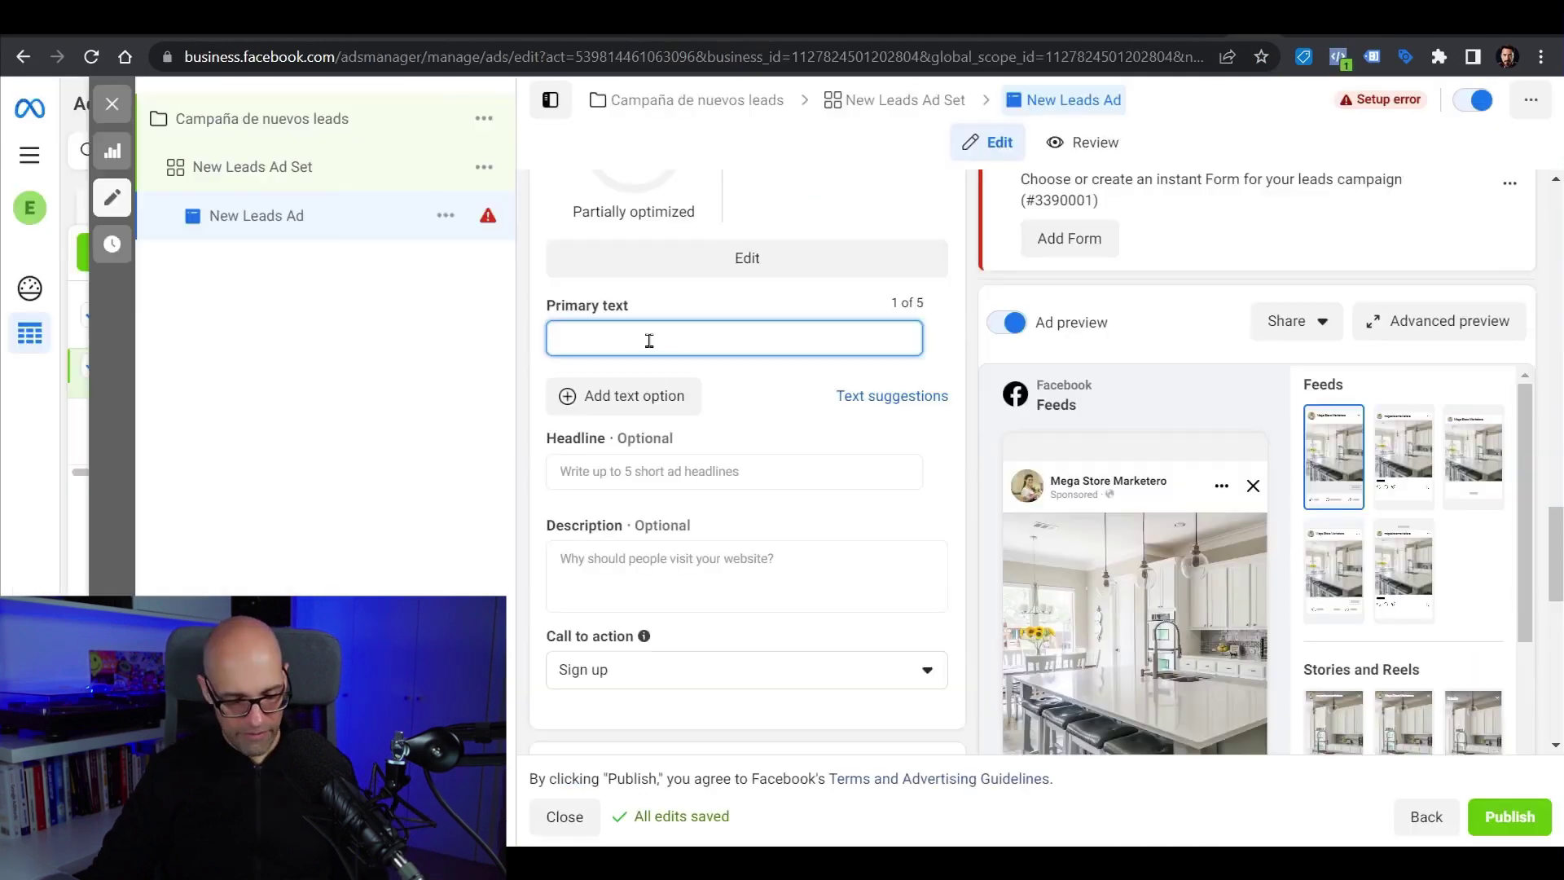
{"action": "key", "text": "ctrl+v"}
{"action": "key", "text": "ctrl+Tab"}
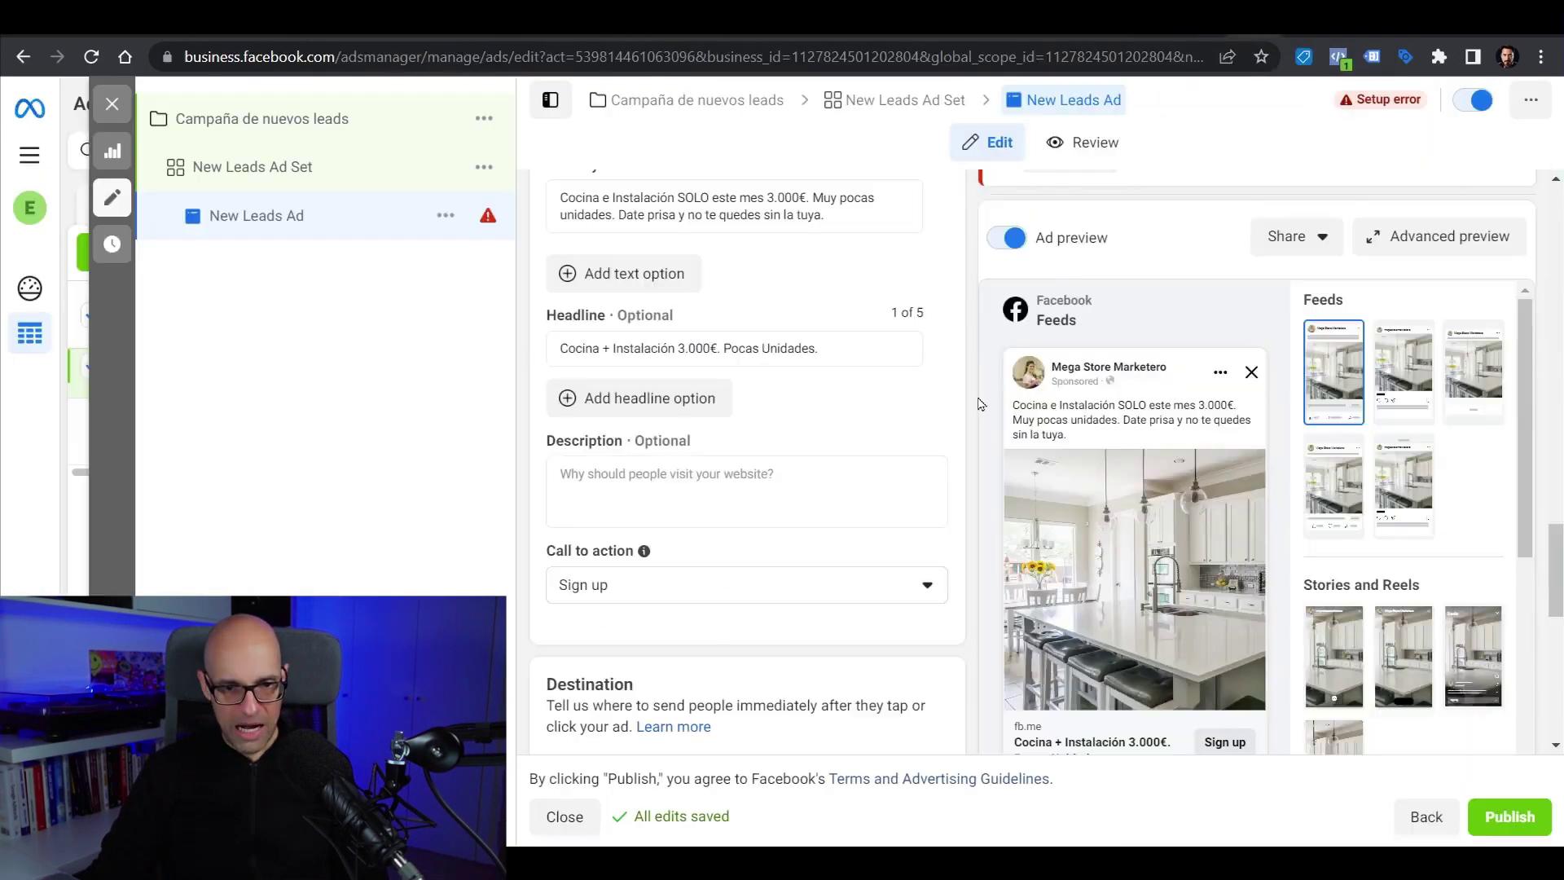
Change the ad's call to action to Learn more
{"action": "scroll", "coordinate": [981, 405], "scroll_direction": "down", "scroll_amount": 2}
{"action": "left_click", "coordinate": [873, 445]}
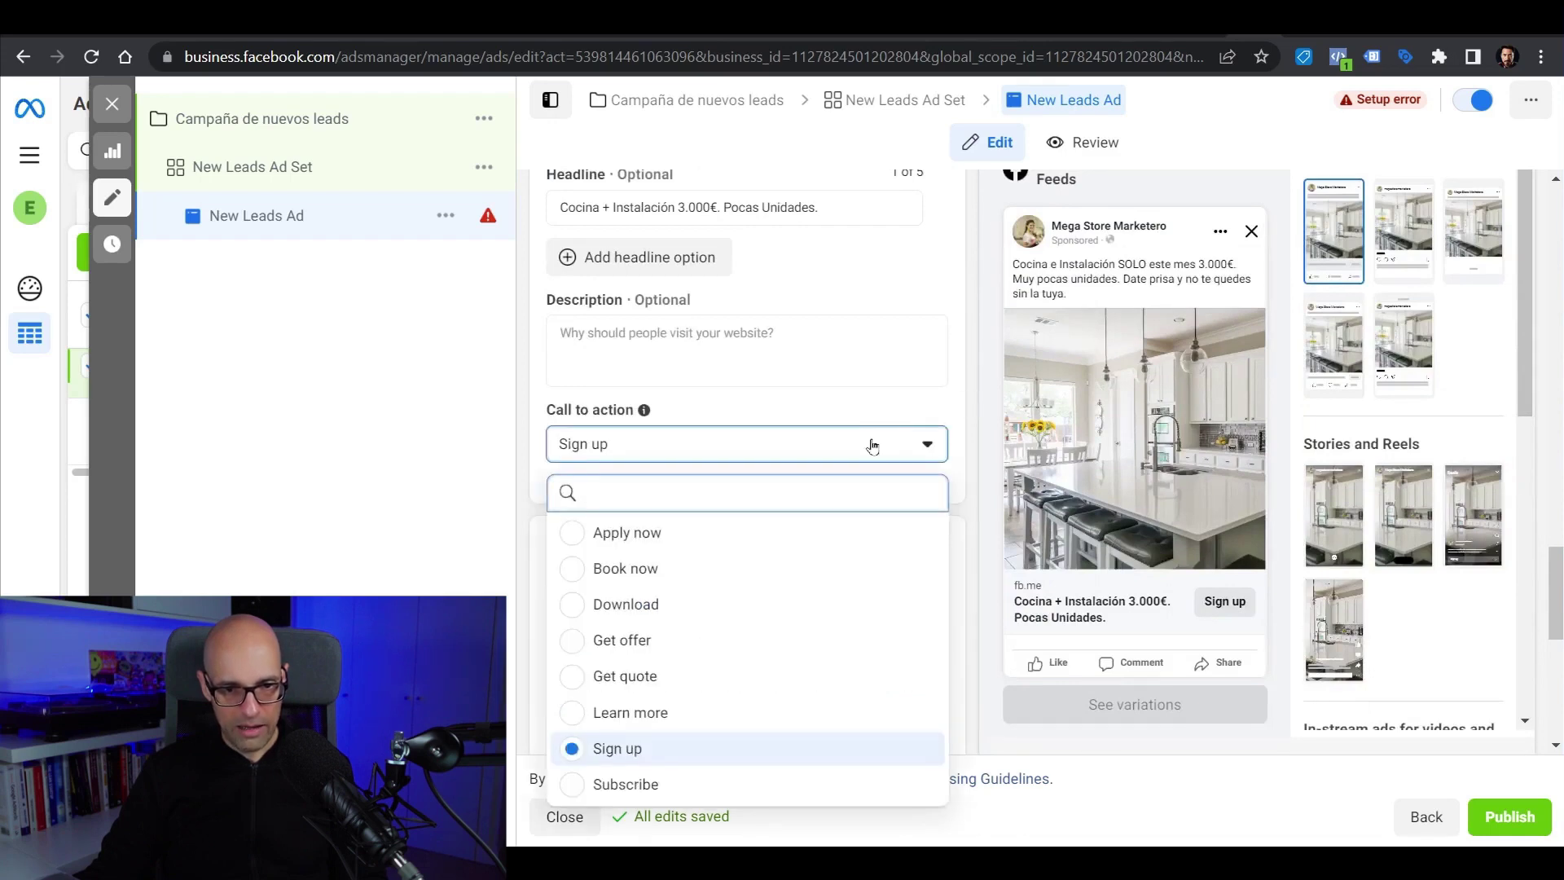
{"action": "left_click", "coordinate": [639, 712]}
{"action": "scroll", "coordinate": [744, 443], "scroll_direction": "down", "scroll_amount": 2}
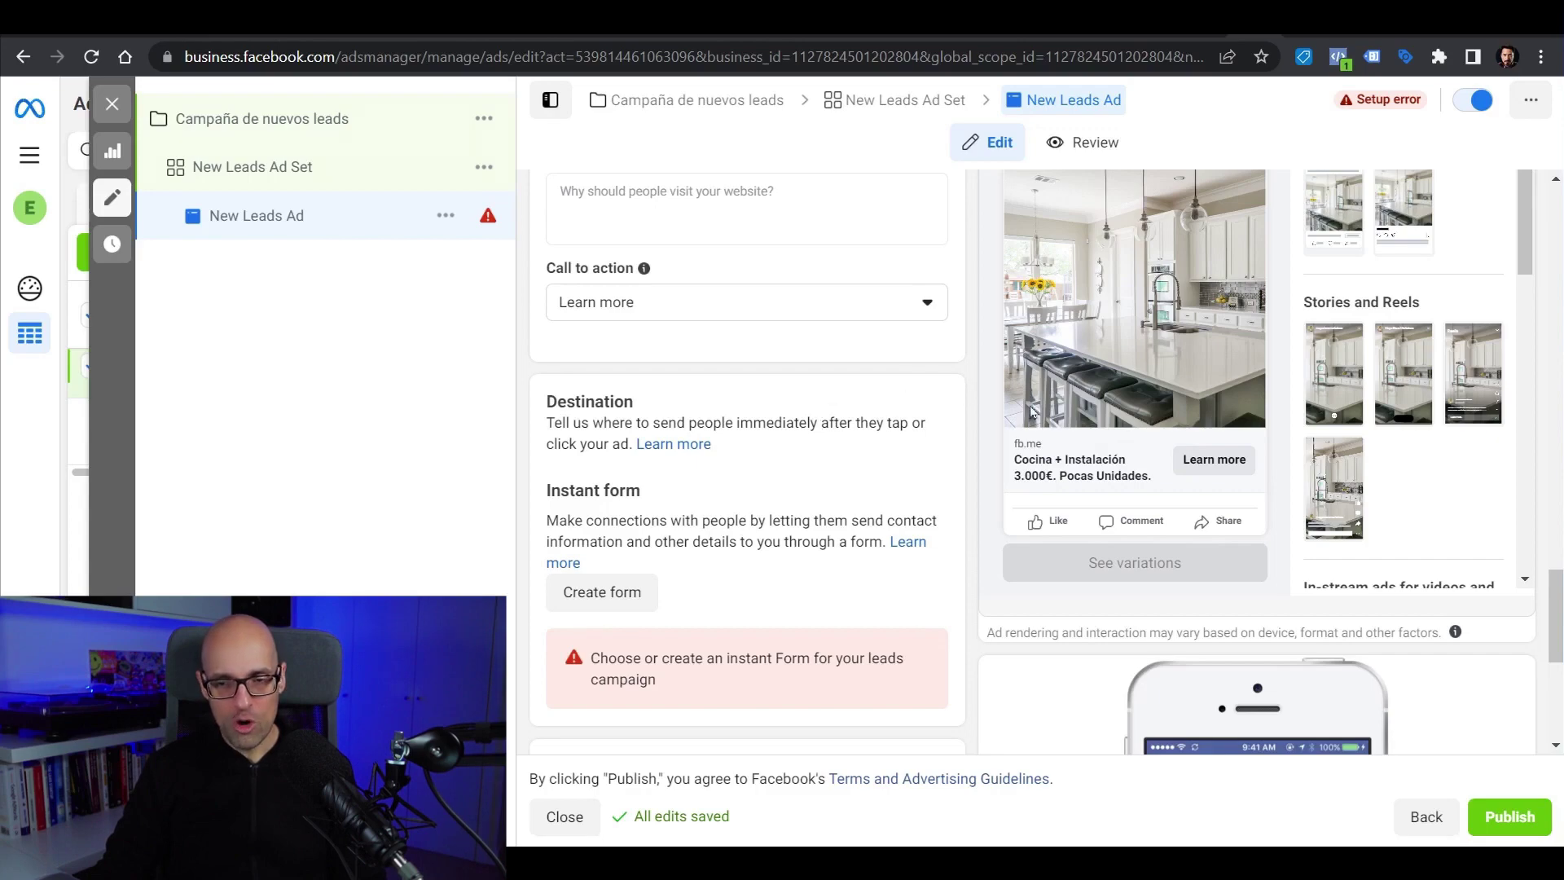
Create a new instant form for the ad and name it "Formulario ejemplo mega store 1"
{"action": "scroll", "coordinate": [978, 397], "scroll_direction": "down", "scroll_amount": 5}
{"action": "scroll", "coordinate": [986, 457], "scroll_direction": "up", "scroll_amount": 3}
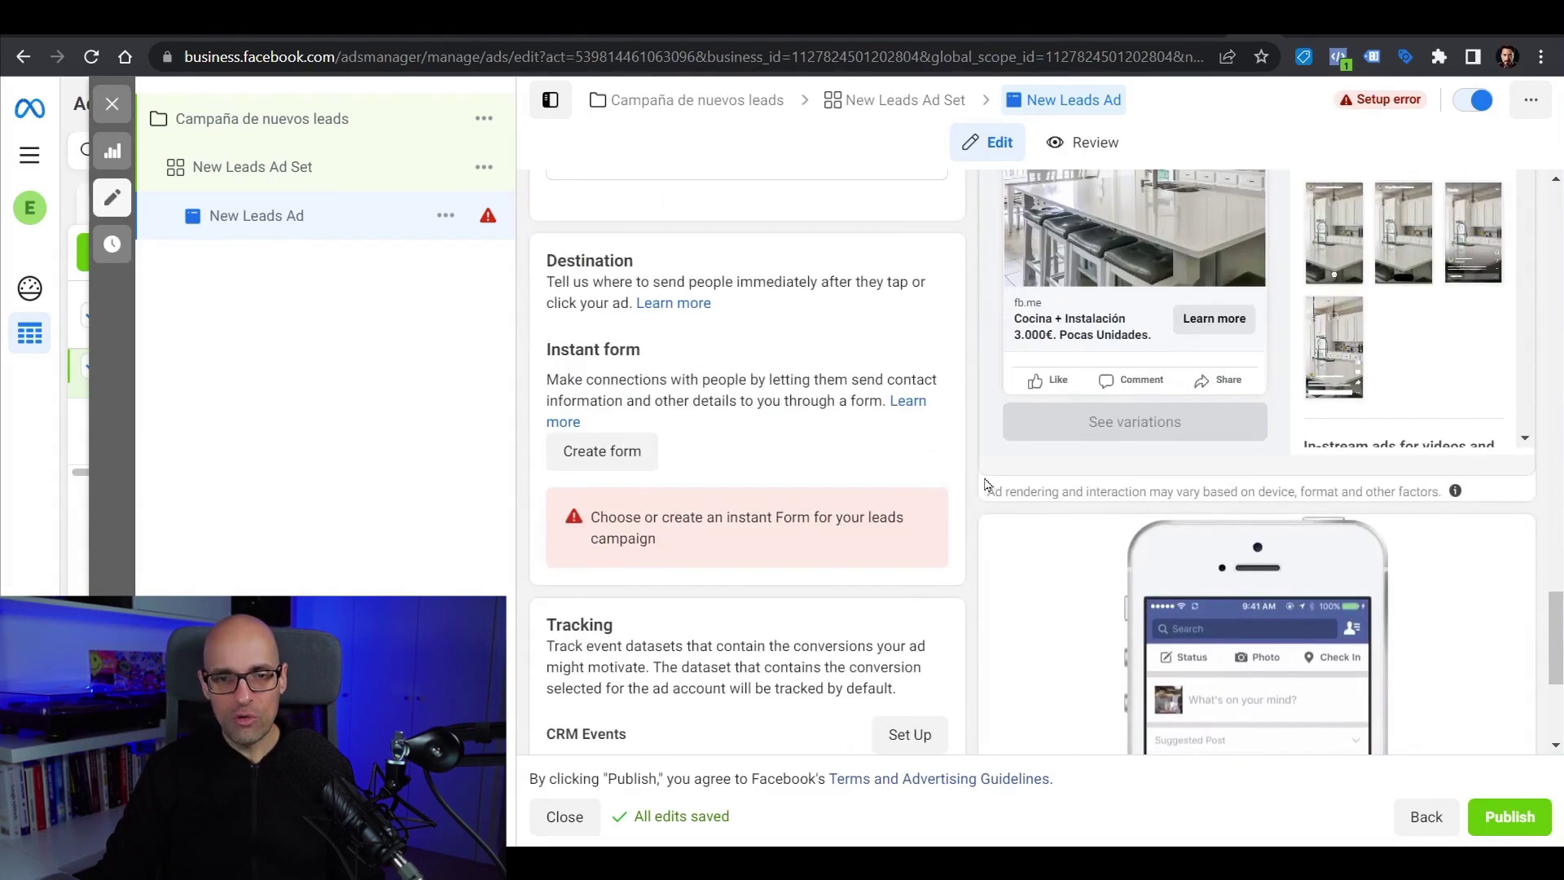
{"action": "scroll", "coordinate": [973, 480], "scroll_direction": "up", "scroll_amount": 3}
{"action": "scroll", "coordinate": [937, 448], "scroll_direction": "down", "scroll_amount": 5}
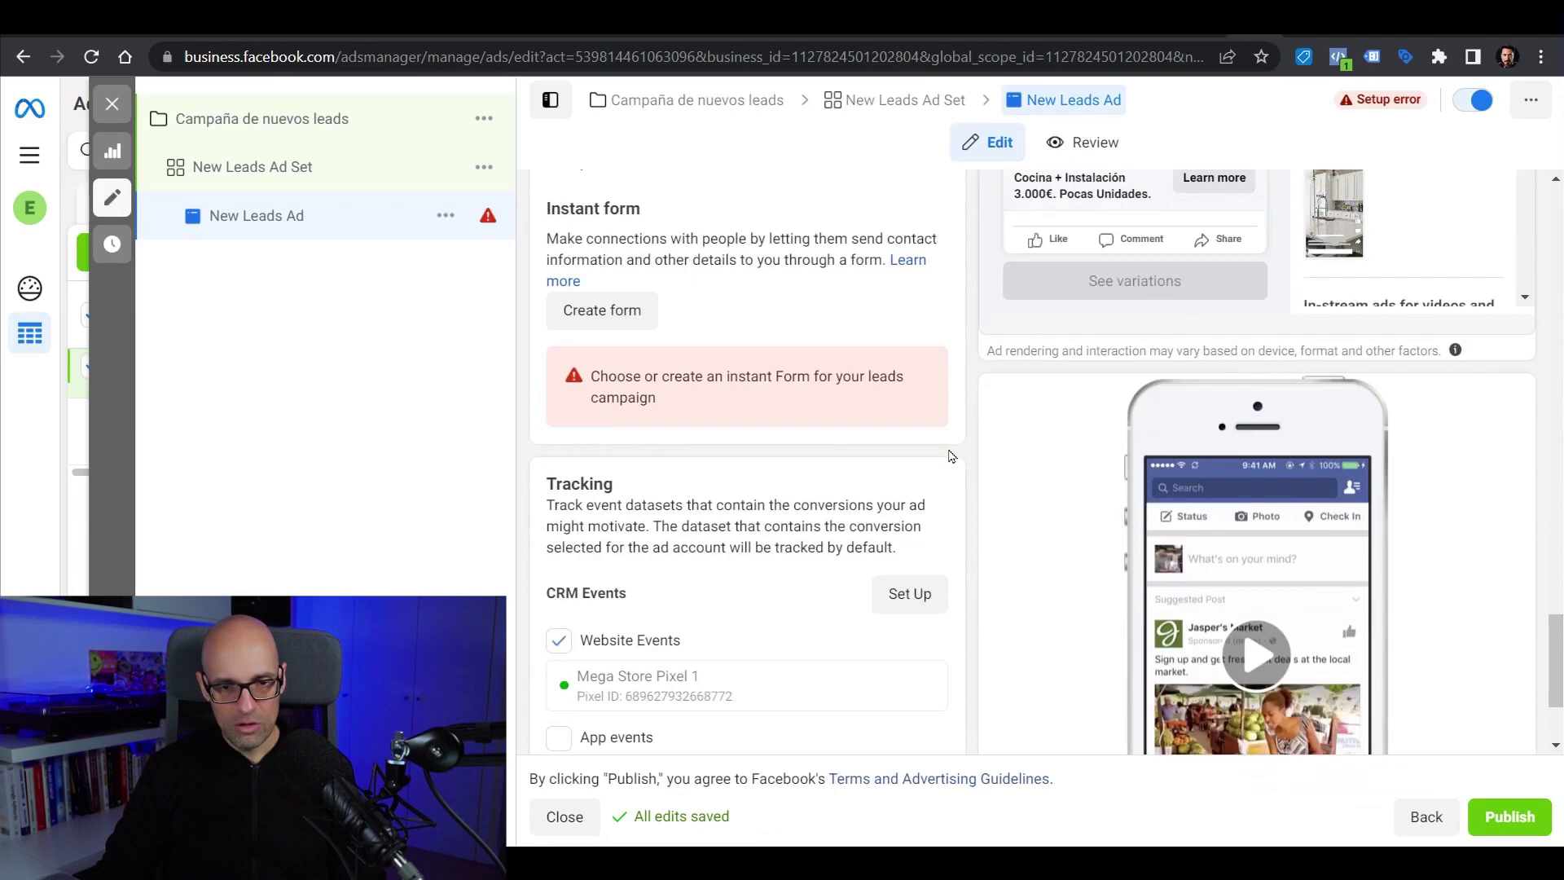
{"action": "left_click", "coordinate": [605, 308]}
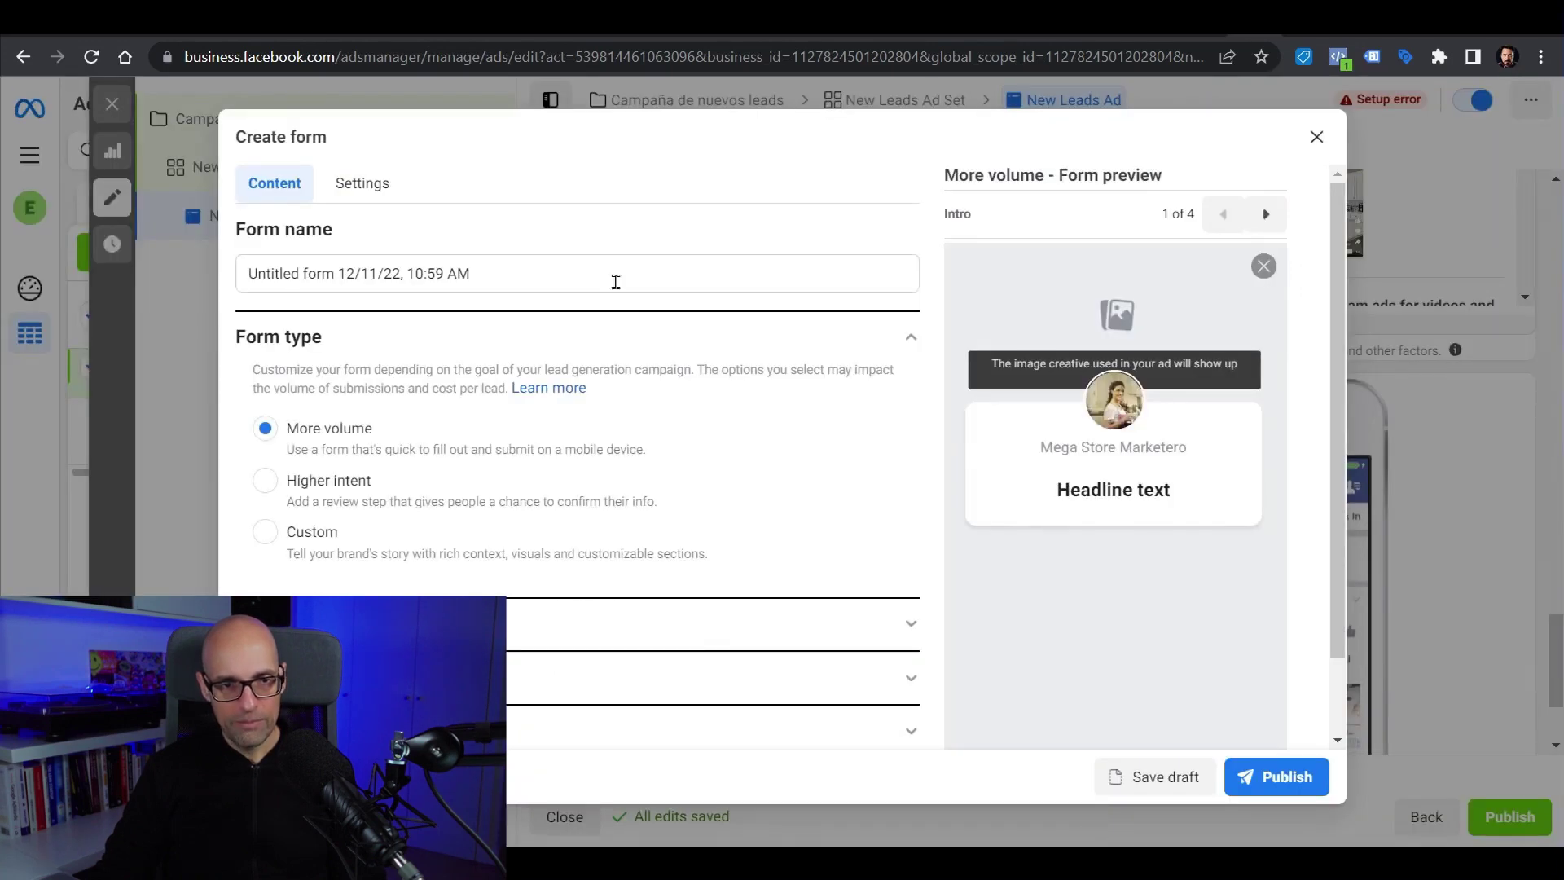
{"action": "triple_click", "coordinate": [593, 274]}
{"action": "type", "text": "Formularioejemplo megh"}
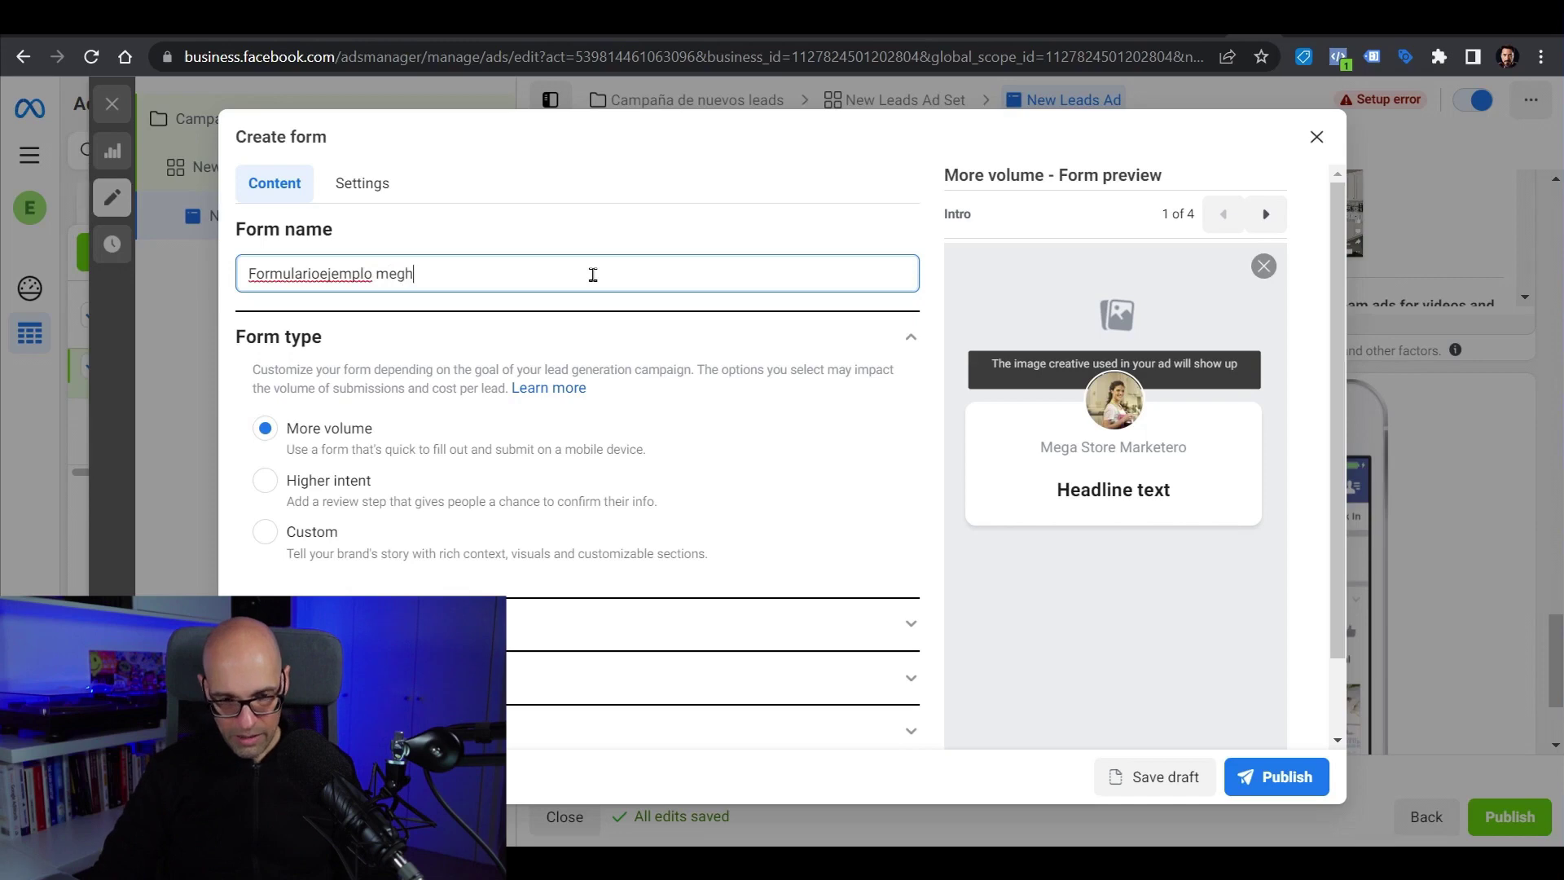
{"action": "key", "text": "BackSpace"}
{"action": "type", "text": "a st"}
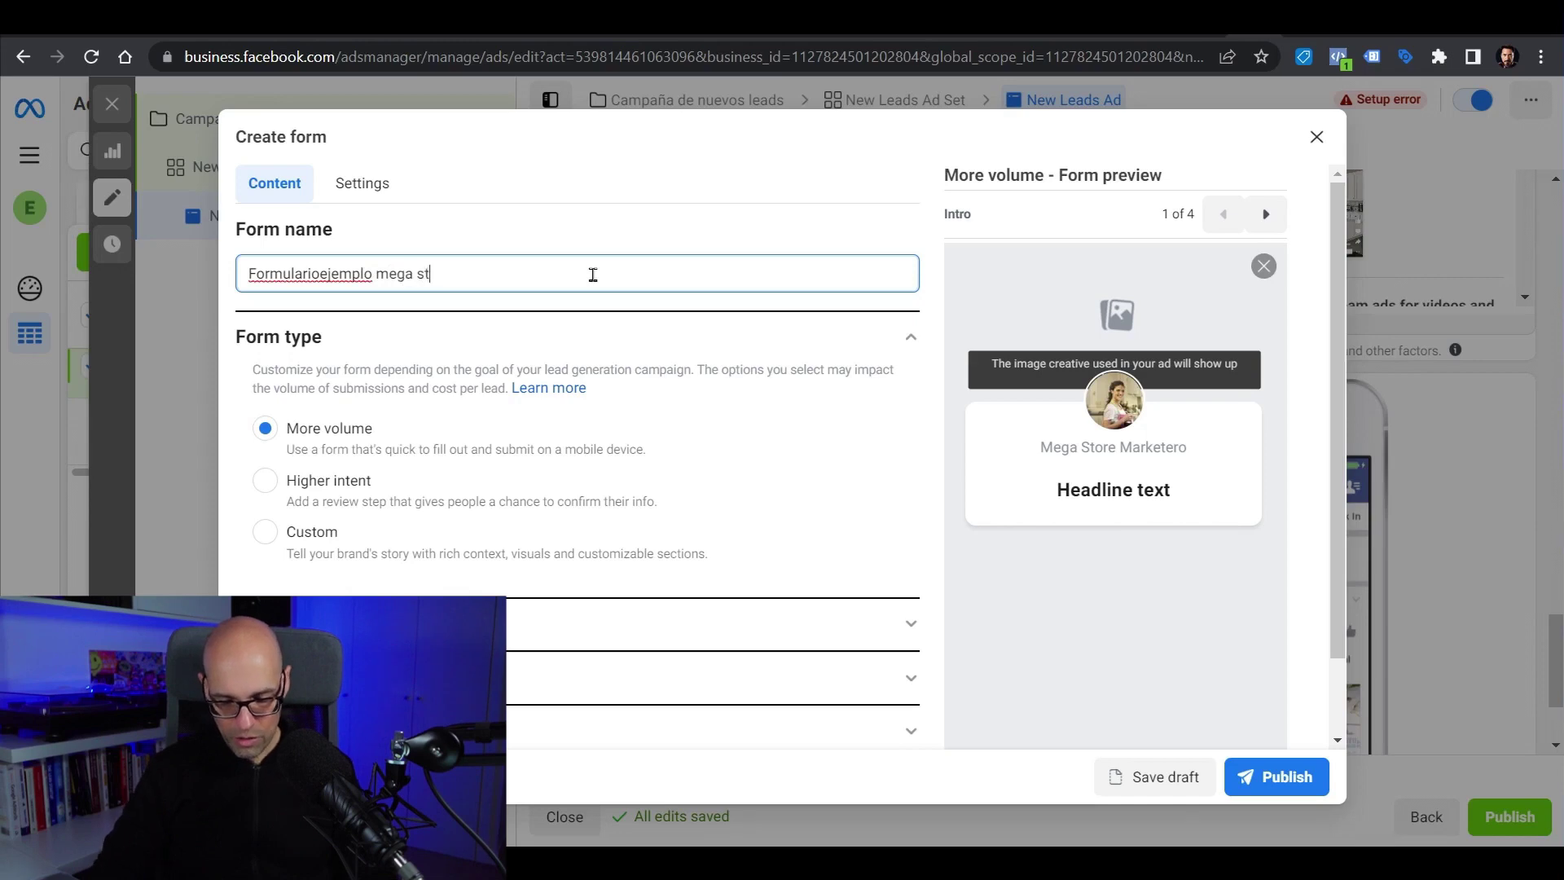
{"action": "type", "text": "ore 1"}
{"action": "left_click", "coordinate": [318, 274]}
{"action": "left_click", "coordinate": [936, 285]}
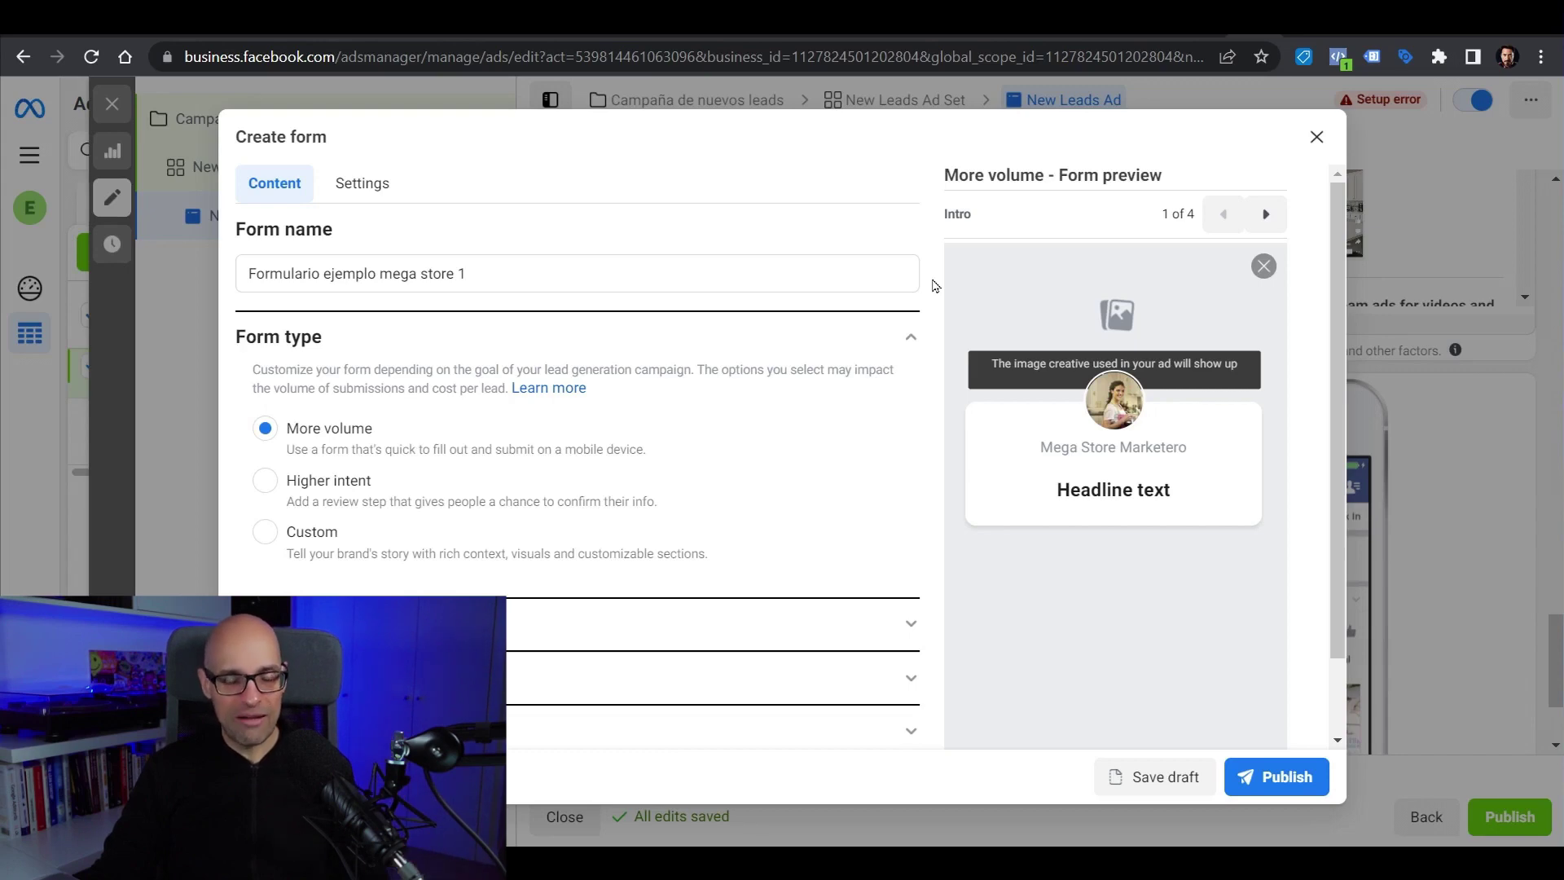
Add a multiple choice custom question in the form's Questions section
{"action": "left_click", "coordinate": [893, 327]}
{"action": "left_click", "coordinate": [825, 463]}
{"action": "scroll", "coordinate": [622, 546], "scroll_direction": "down", "scroll_amount": 3}
{"action": "left_click", "coordinate": [336, 407]}
{"action": "left_click", "coordinate": [343, 470]}
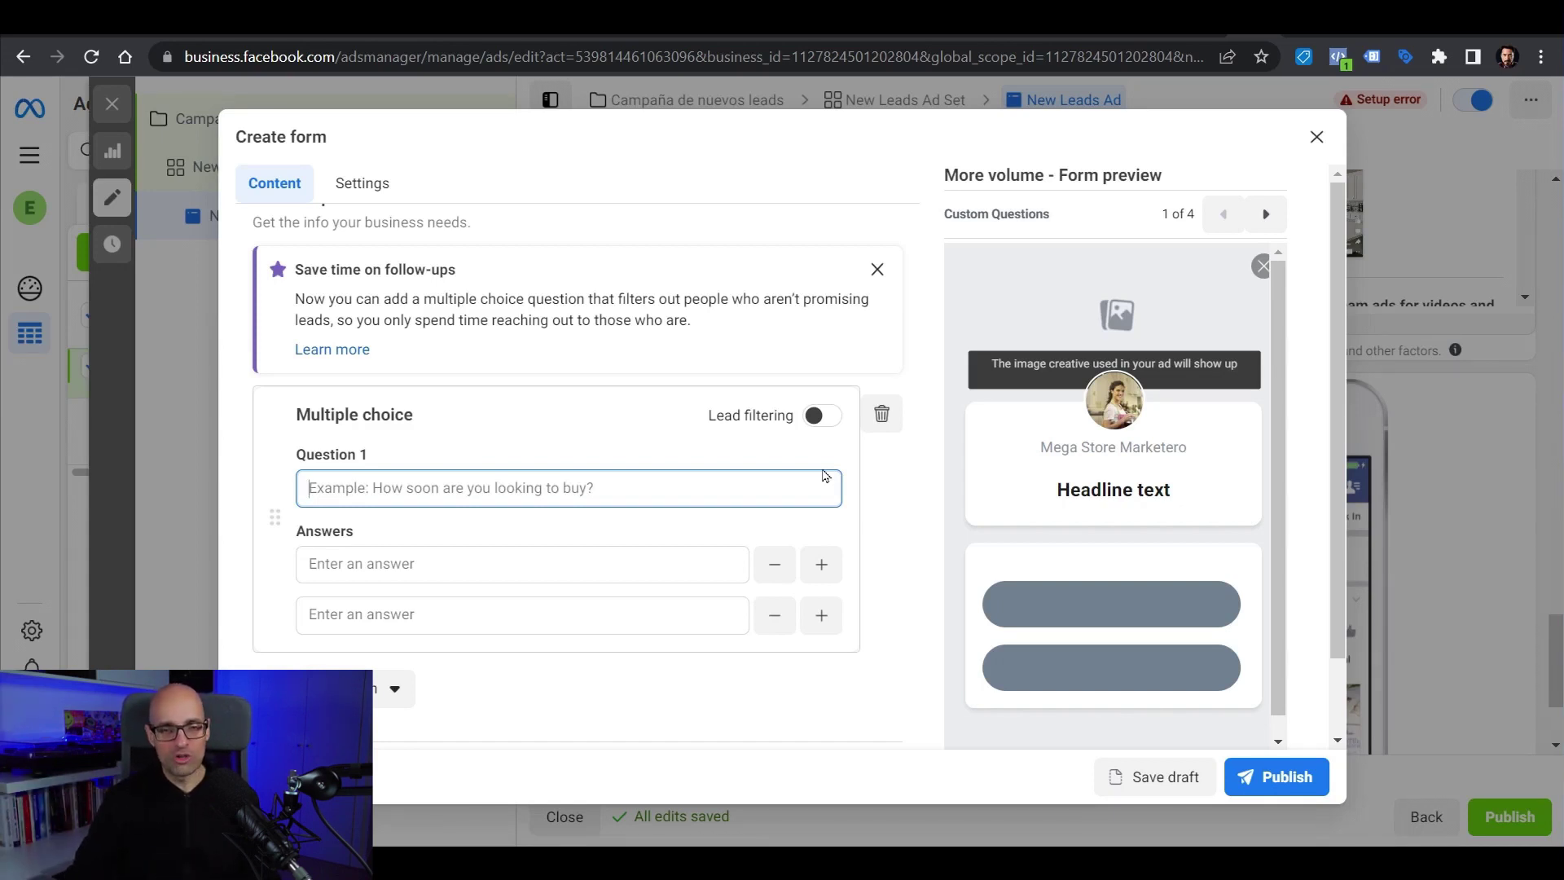
Delete the empty multiple choice question from the form's custom questions
{"action": "scroll", "coordinate": [824, 476], "scroll_direction": "up", "scroll_amount": 2}
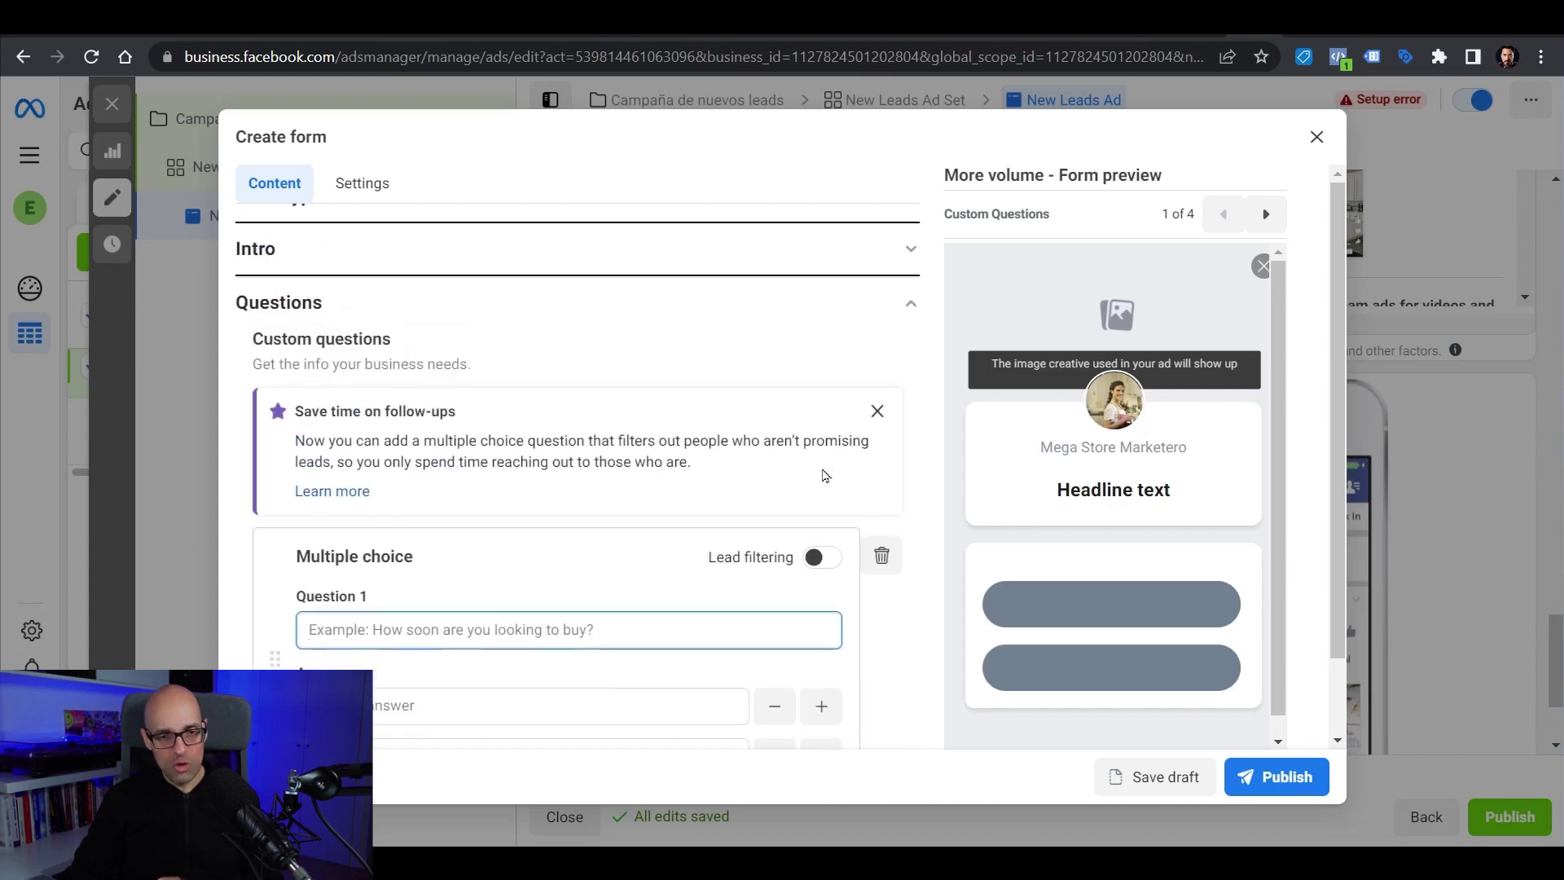
{"action": "left_click", "coordinate": [882, 553]}
{"action": "left_click", "coordinate": [878, 411]}
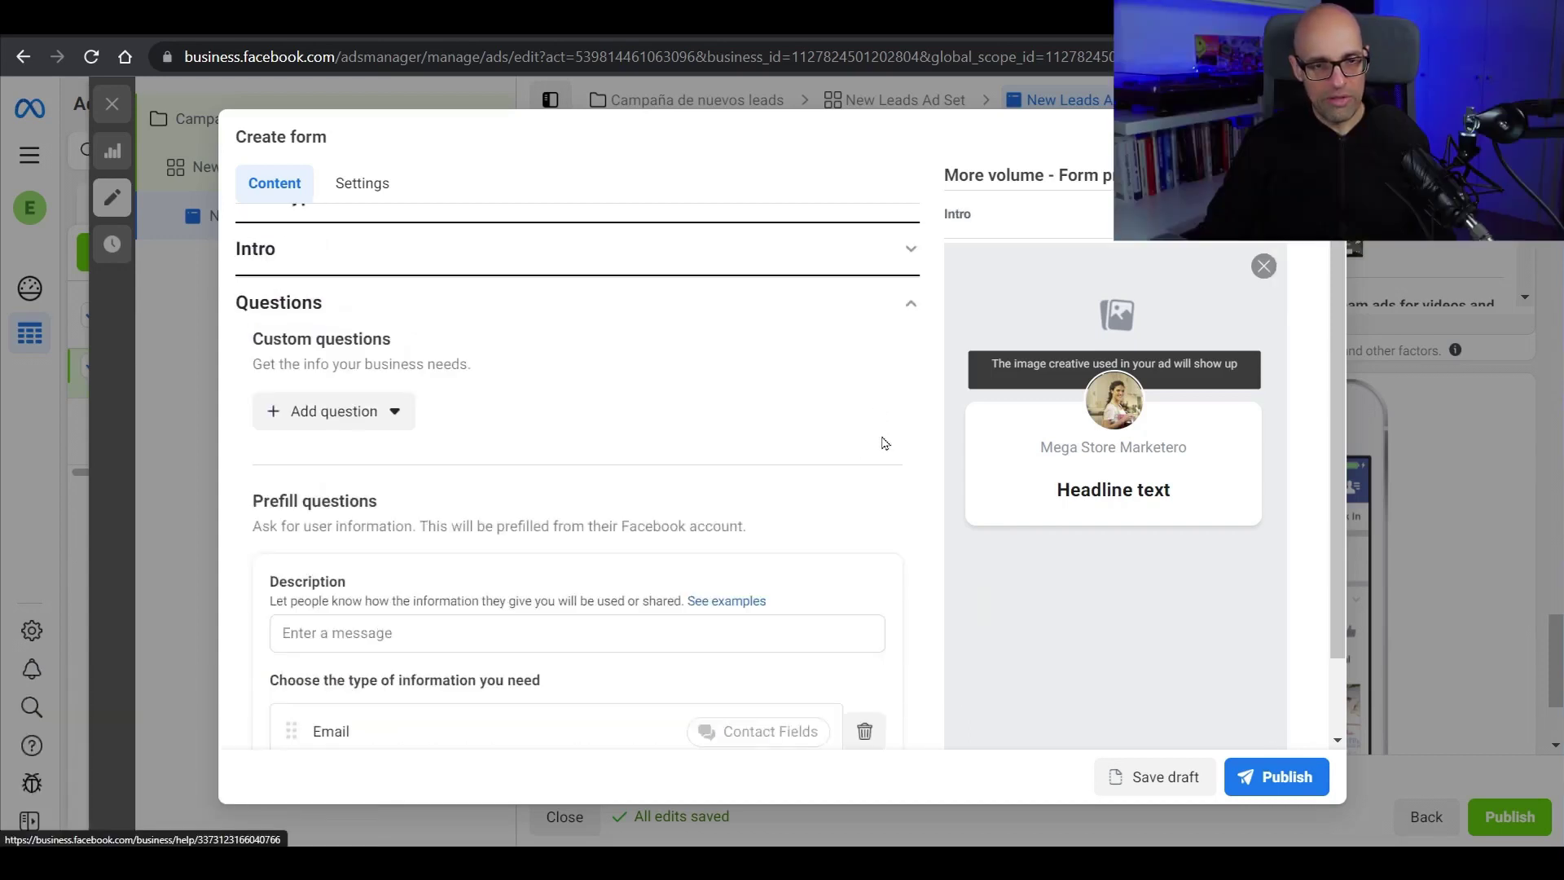
Return to the Form type section and set the form type to Custom
{"action": "left_click", "coordinate": [799, 325]}
{"action": "left_click", "coordinate": [874, 348]}
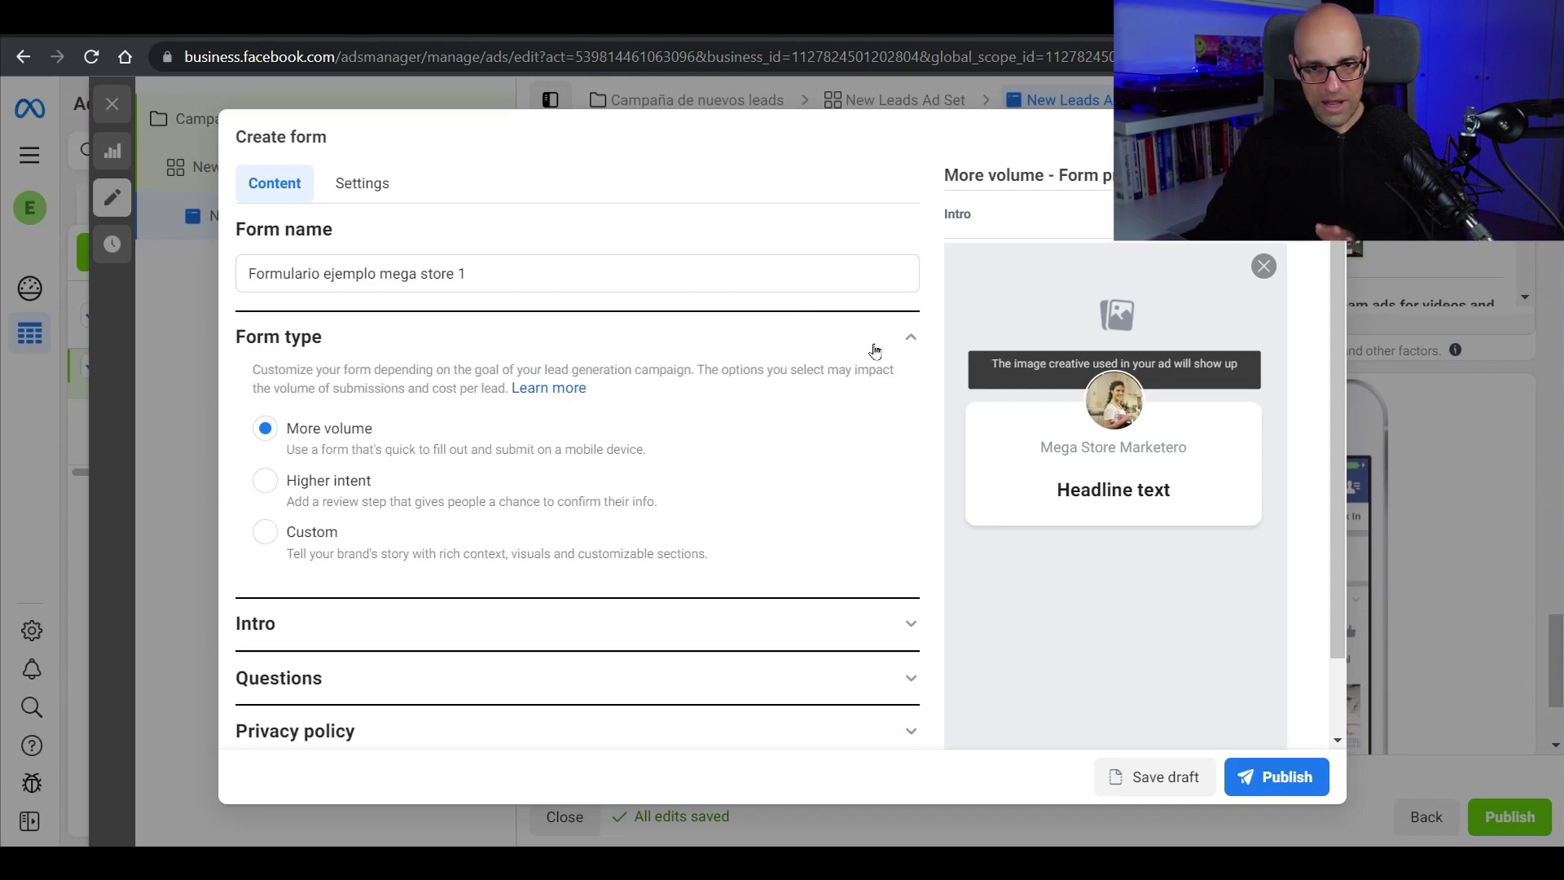
{"action": "left_click", "coordinate": [266, 534]}
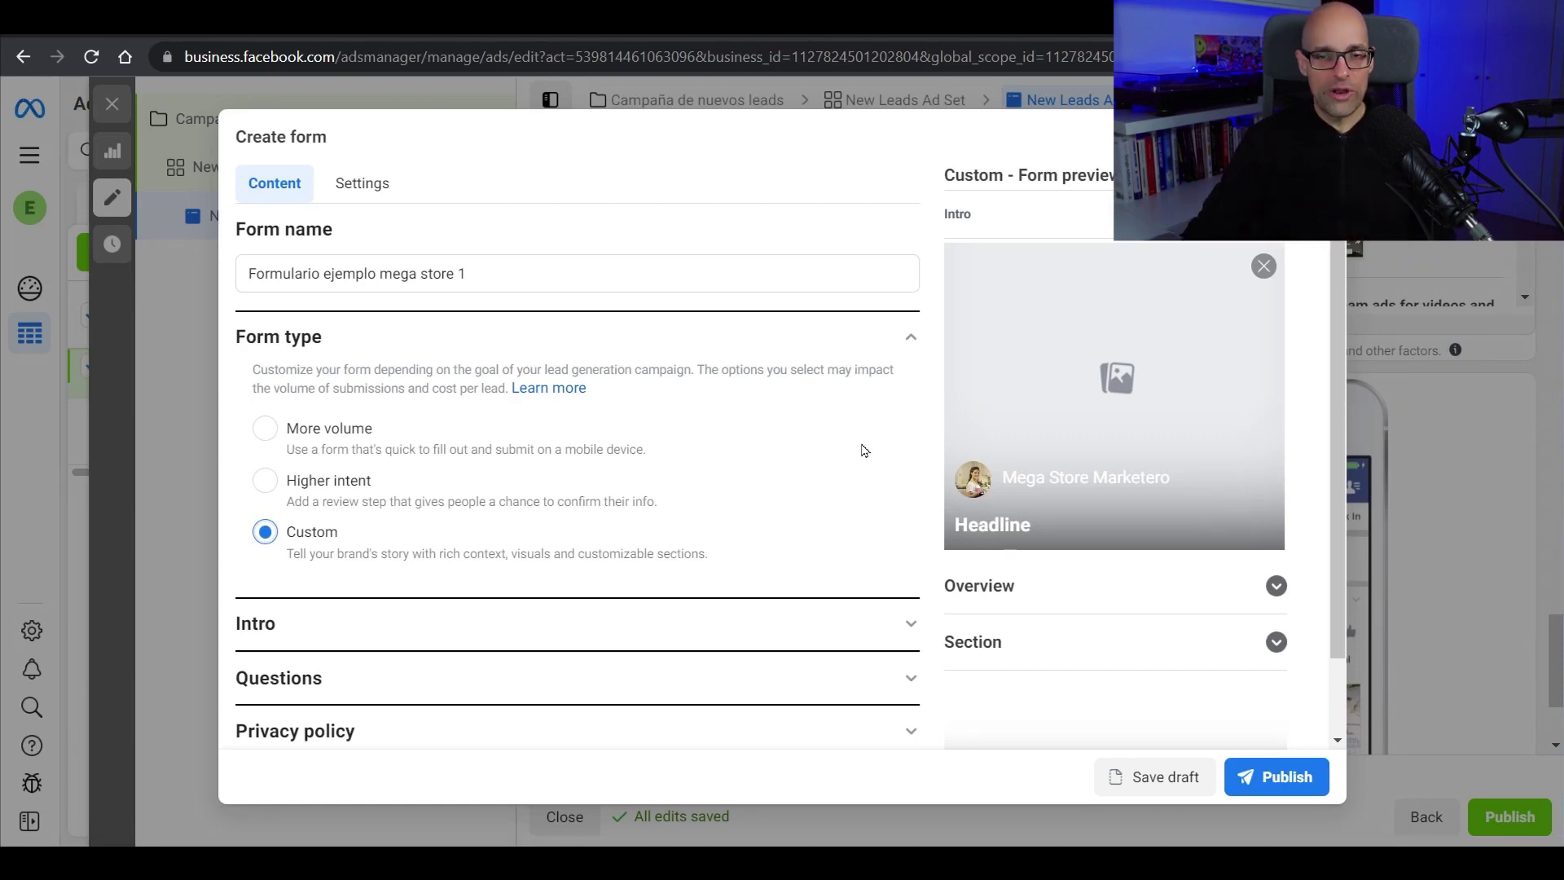
Expand the custom form's Intro section and review its image, headline, overview, benefits and Build your story options
{"action": "scroll", "coordinate": [863, 449], "scroll_direction": "down", "scroll_amount": 1}
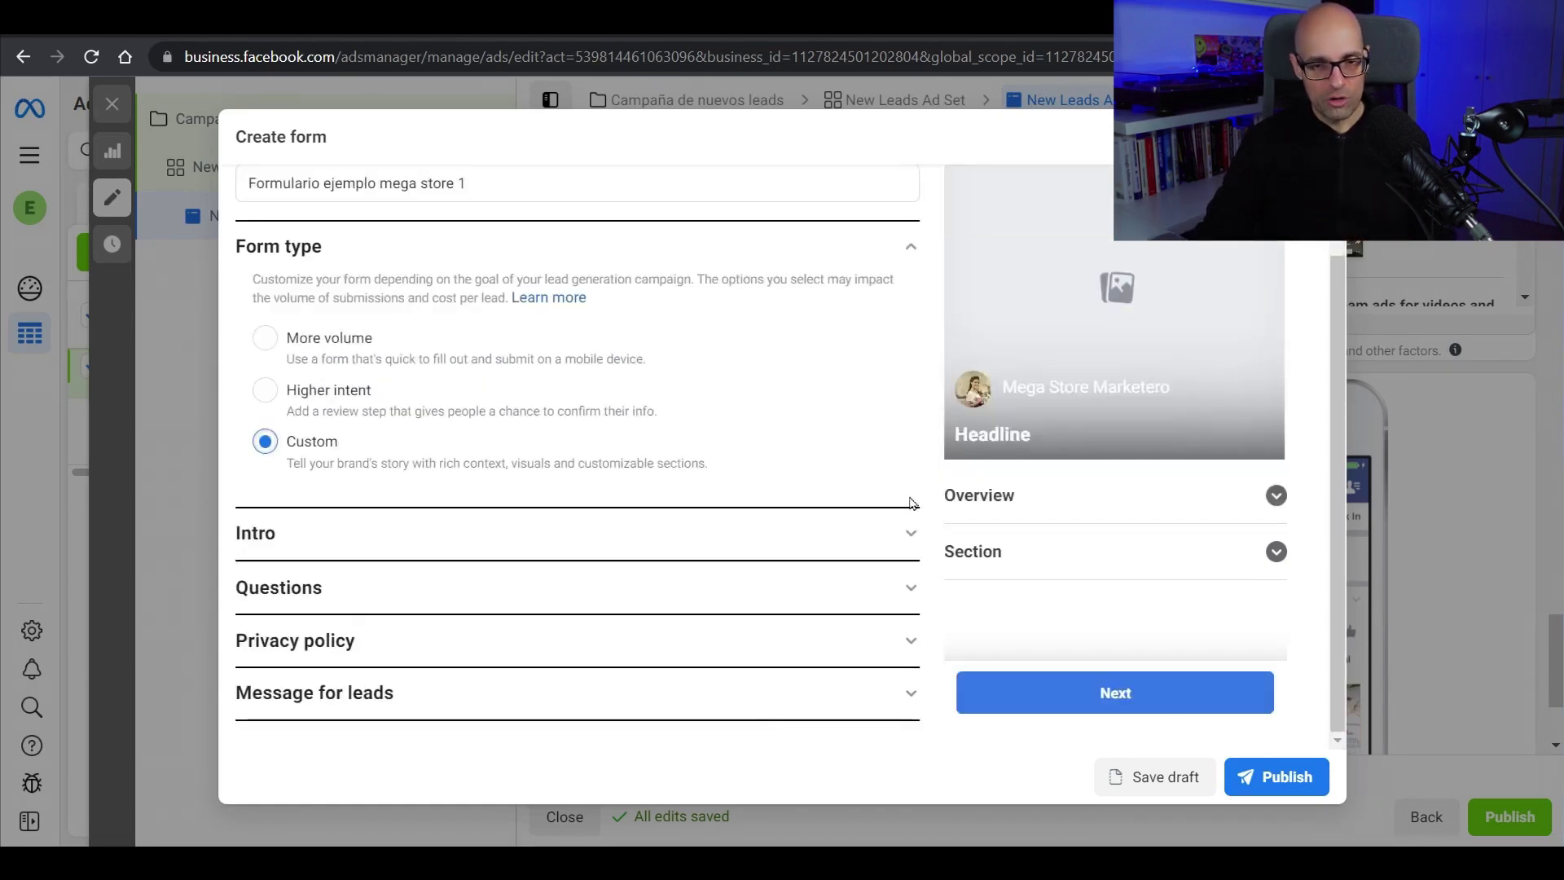
{"action": "left_click", "coordinate": [897, 531]}
{"action": "scroll", "coordinate": [886, 449], "scroll_direction": "down", "scroll_amount": 2}
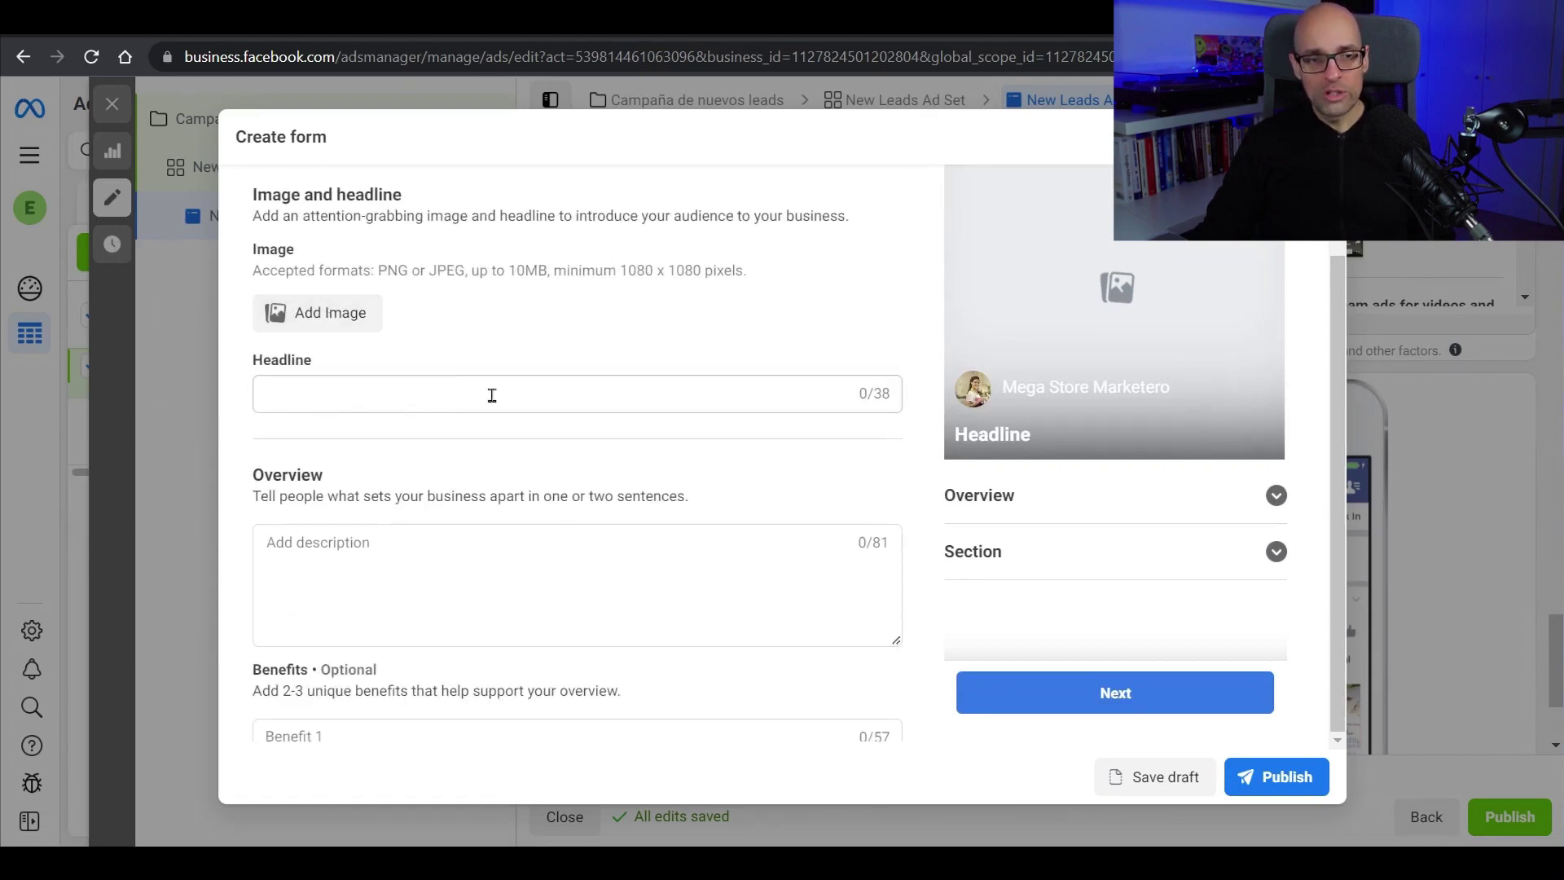
{"action": "scroll", "coordinate": [492, 395], "scroll_direction": "down", "scroll_amount": 2}
{"action": "scroll", "coordinate": [503, 413], "scroll_direction": "down", "scroll_amount": 2}
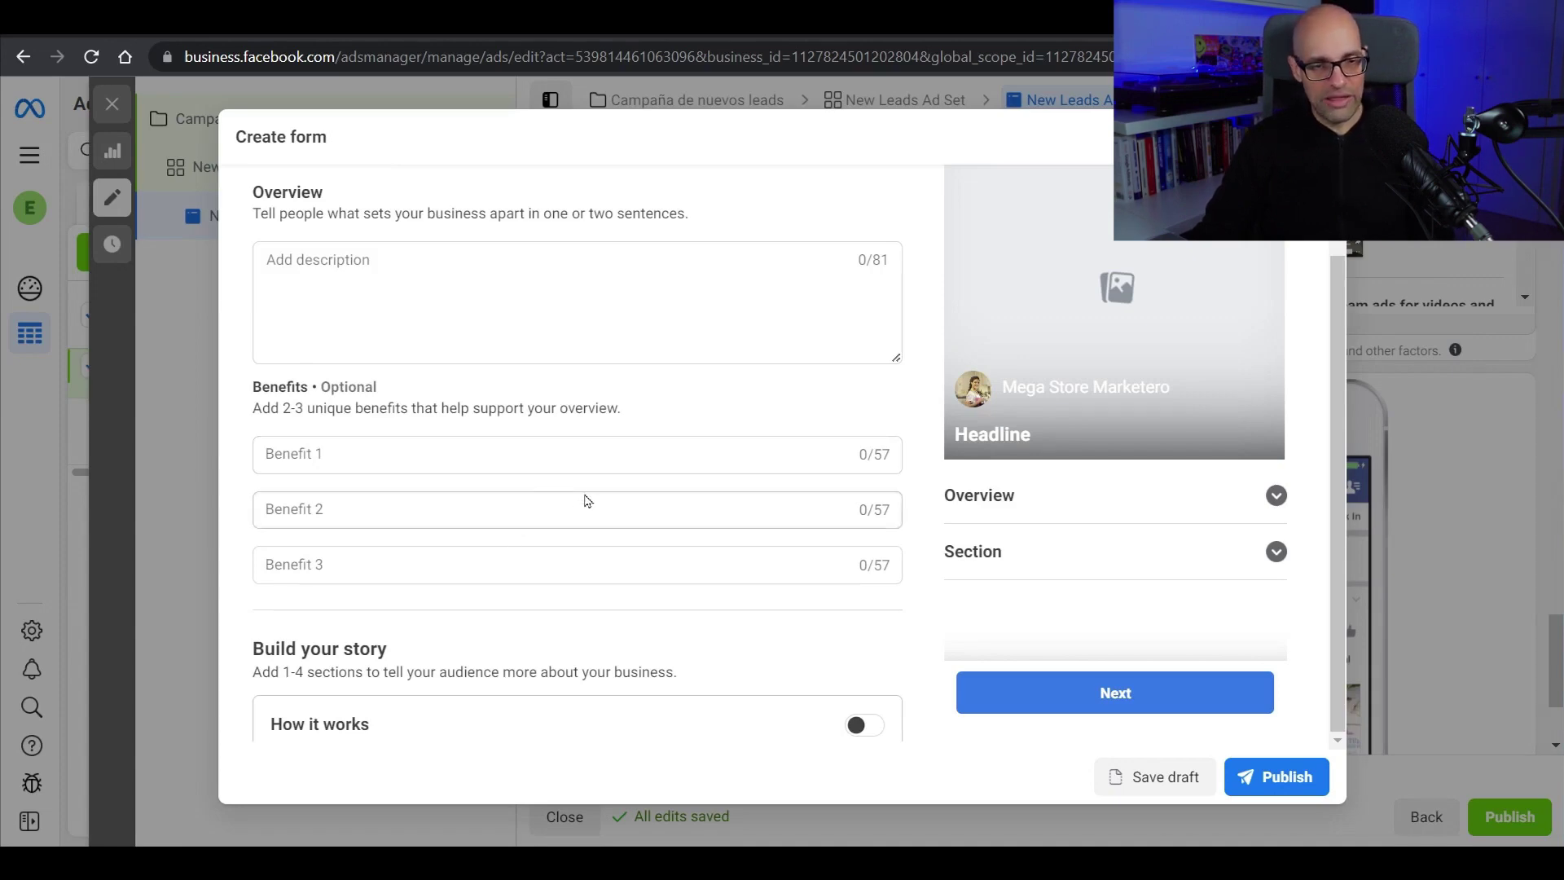
{"action": "scroll", "coordinate": [652, 481], "scroll_direction": "down", "scroll_amount": 4}
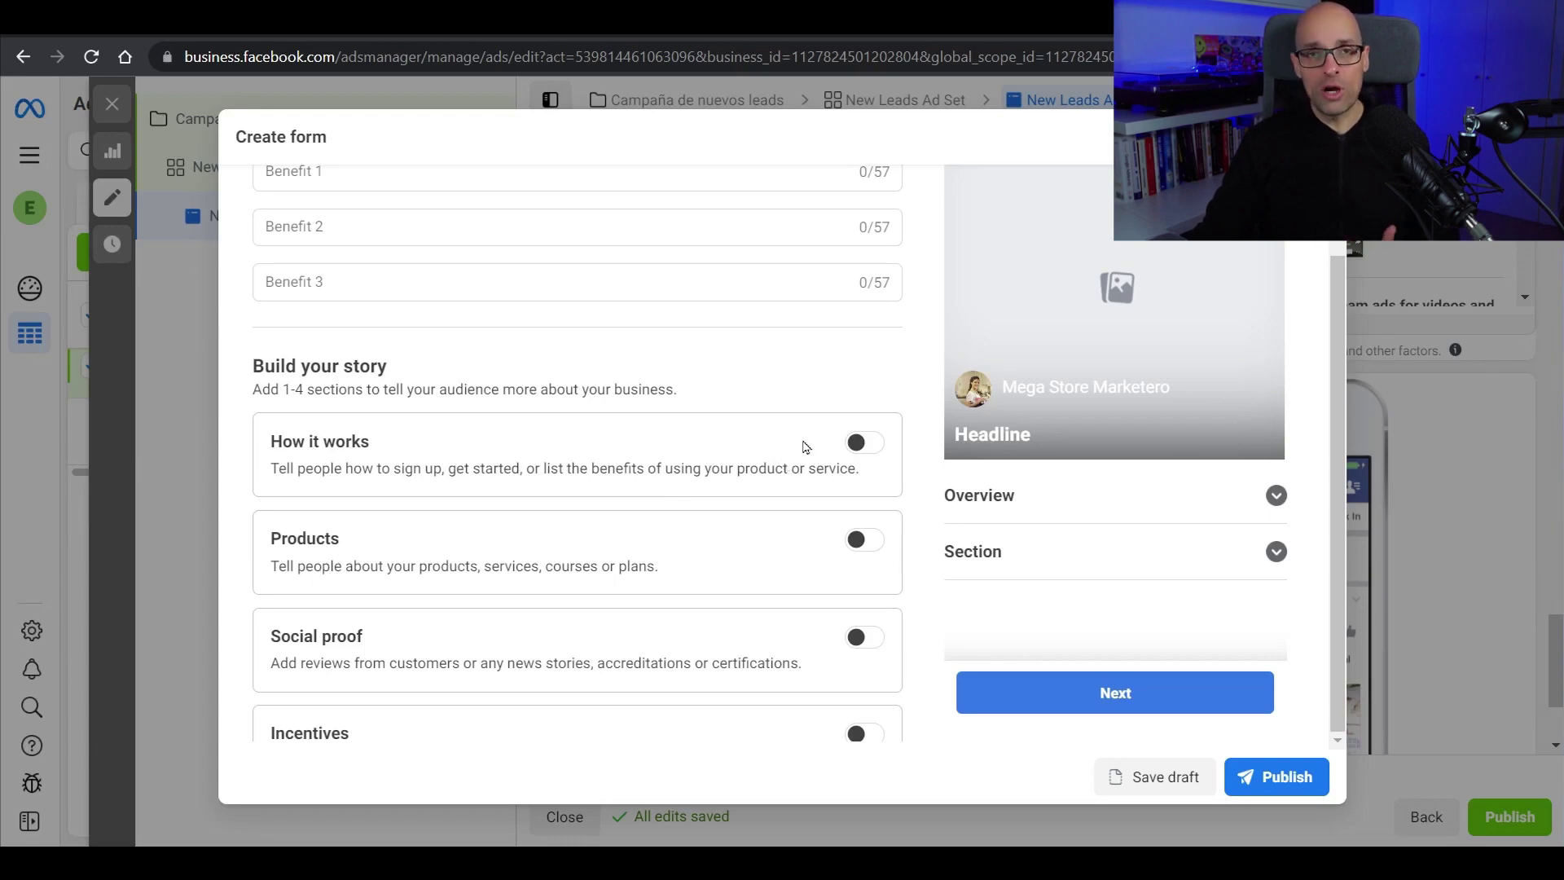
Preview the options of the How it works story section, leaving the section turned off
{"action": "left_click", "coordinate": [860, 442]}
{"action": "scroll", "coordinate": [716, 532], "scroll_direction": "down", "scroll_amount": 4}
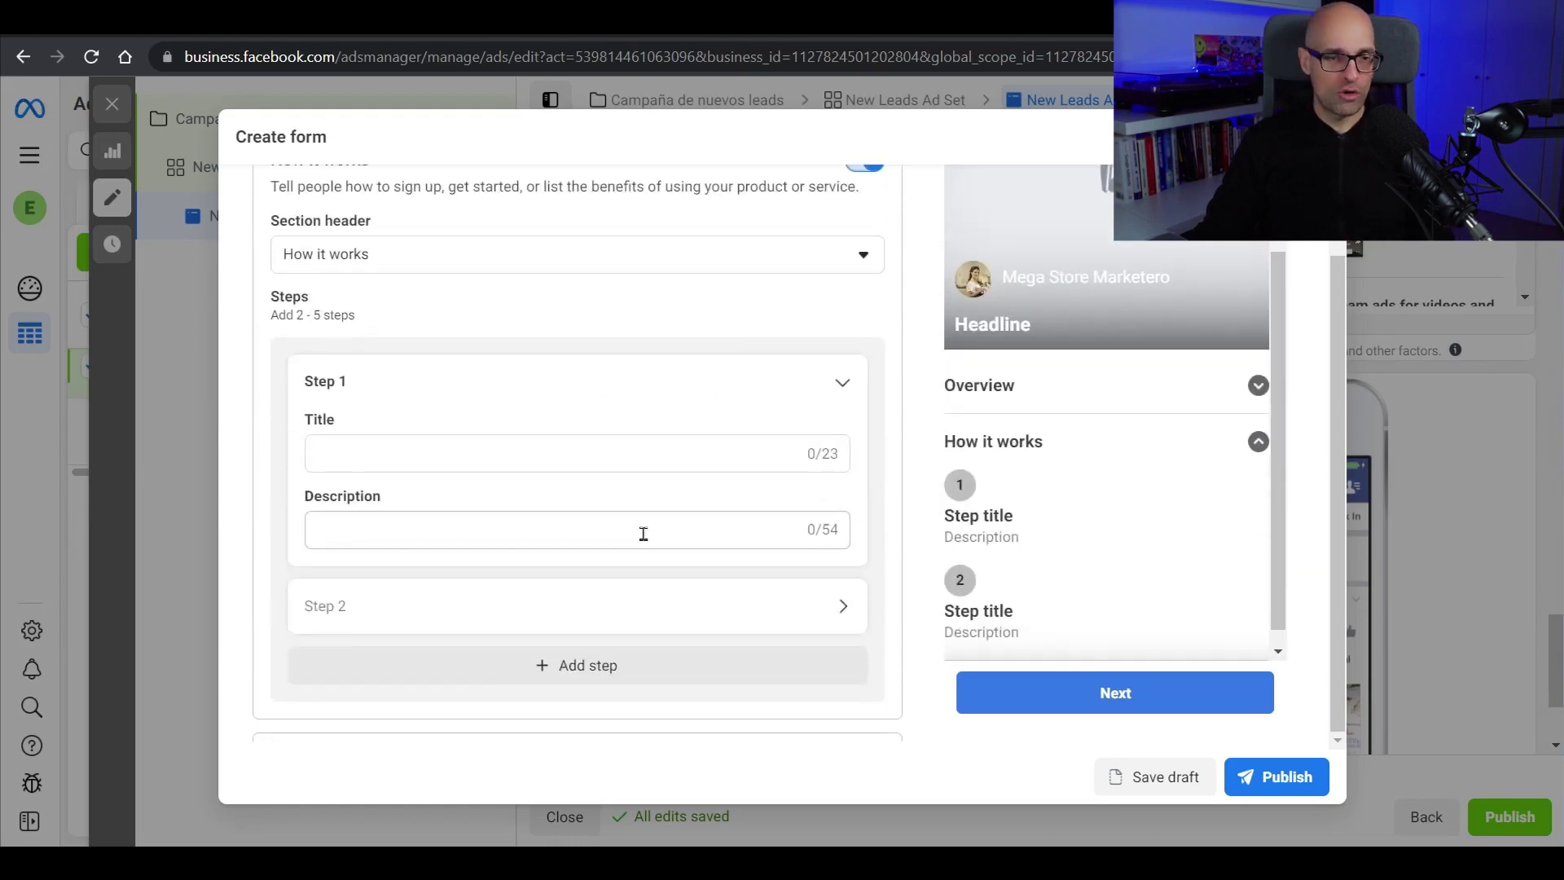
{"action": "left_click", "coordinate": [865, 165]}
Preview the Products story section's header, carousel card and benefit fields, leaving the section turned off
{"action": "left_click", "coordinate": [865, 398]}
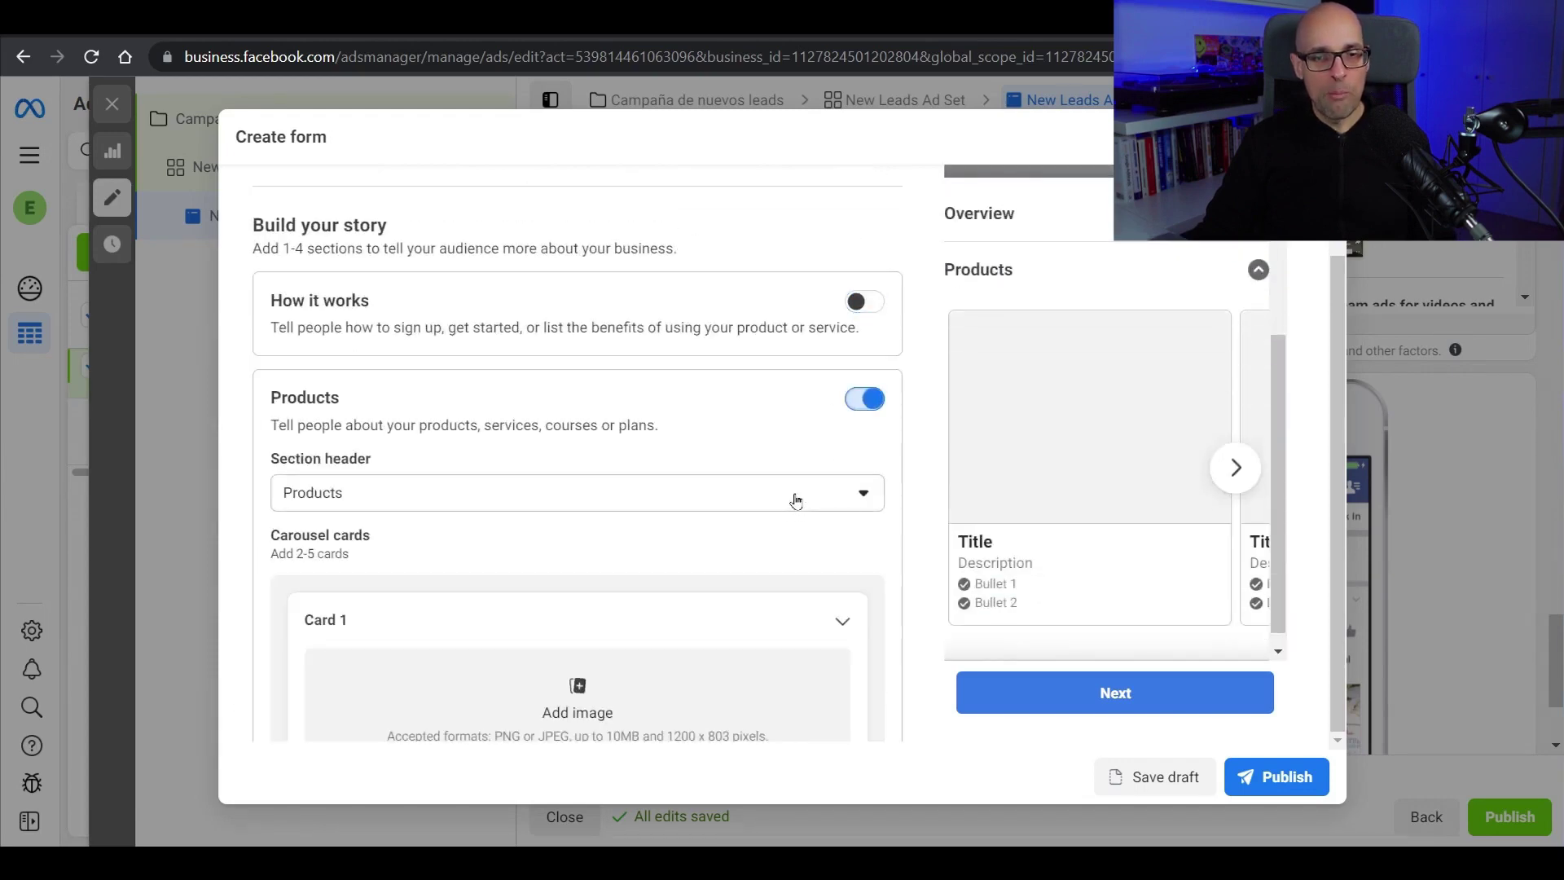
{"action": "scroll", "coordinate": [797, 505], "scroll_direction": "down", "scroll_amount": 2}
{"action": "scroll", "coordinate": [649, 573], "scroll_direction": "down", "scroll_amount": 2}
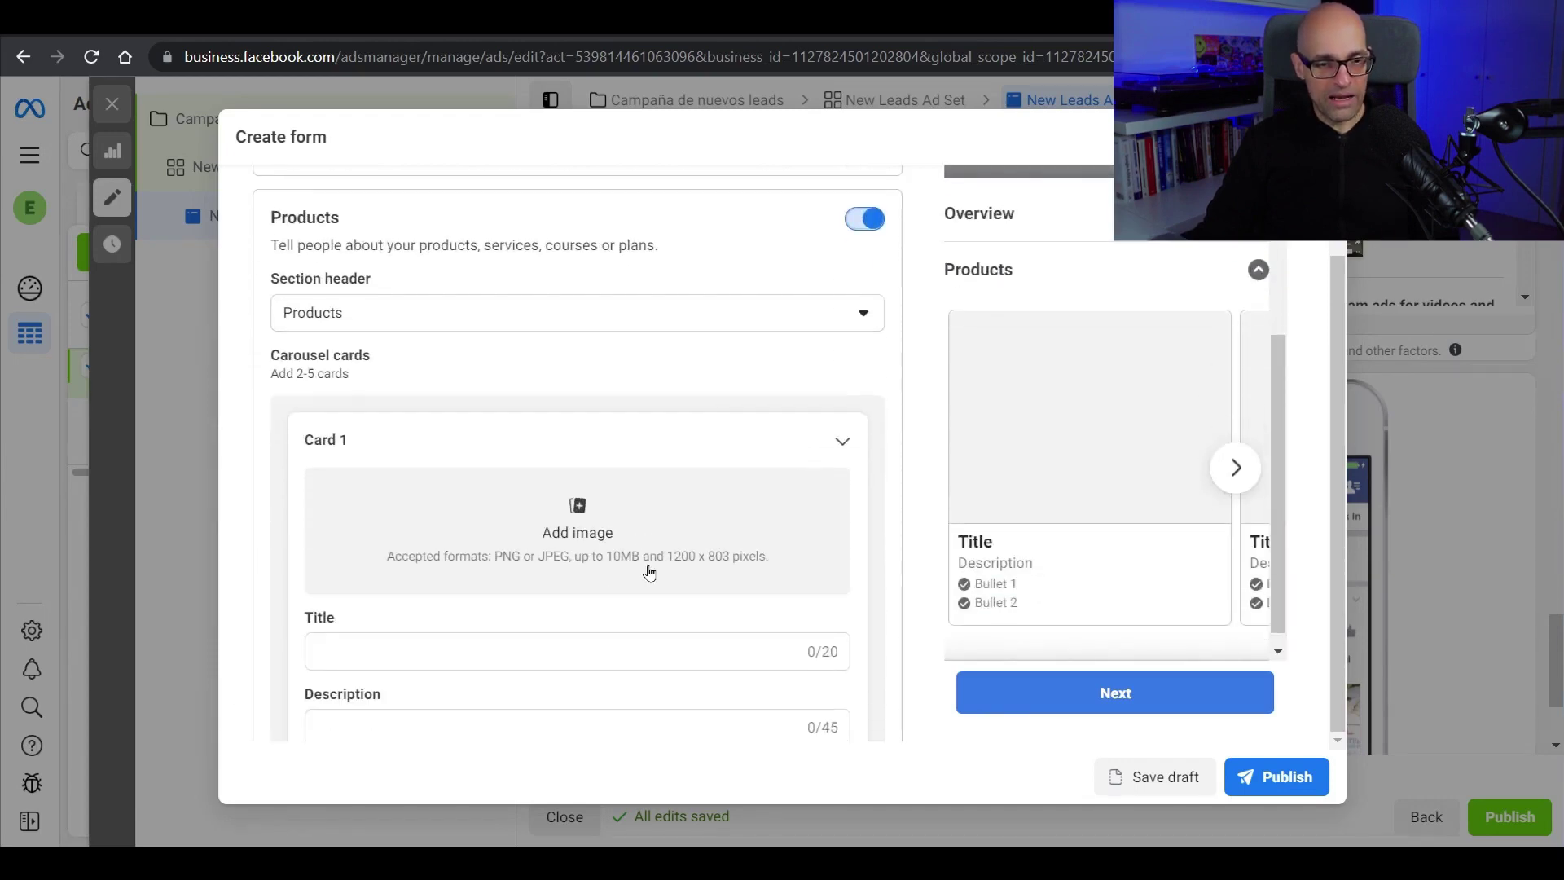
{"action": "scroll", "coordinate": [535, 632], "scroll_direction": "down", "scroll_amount": 2}
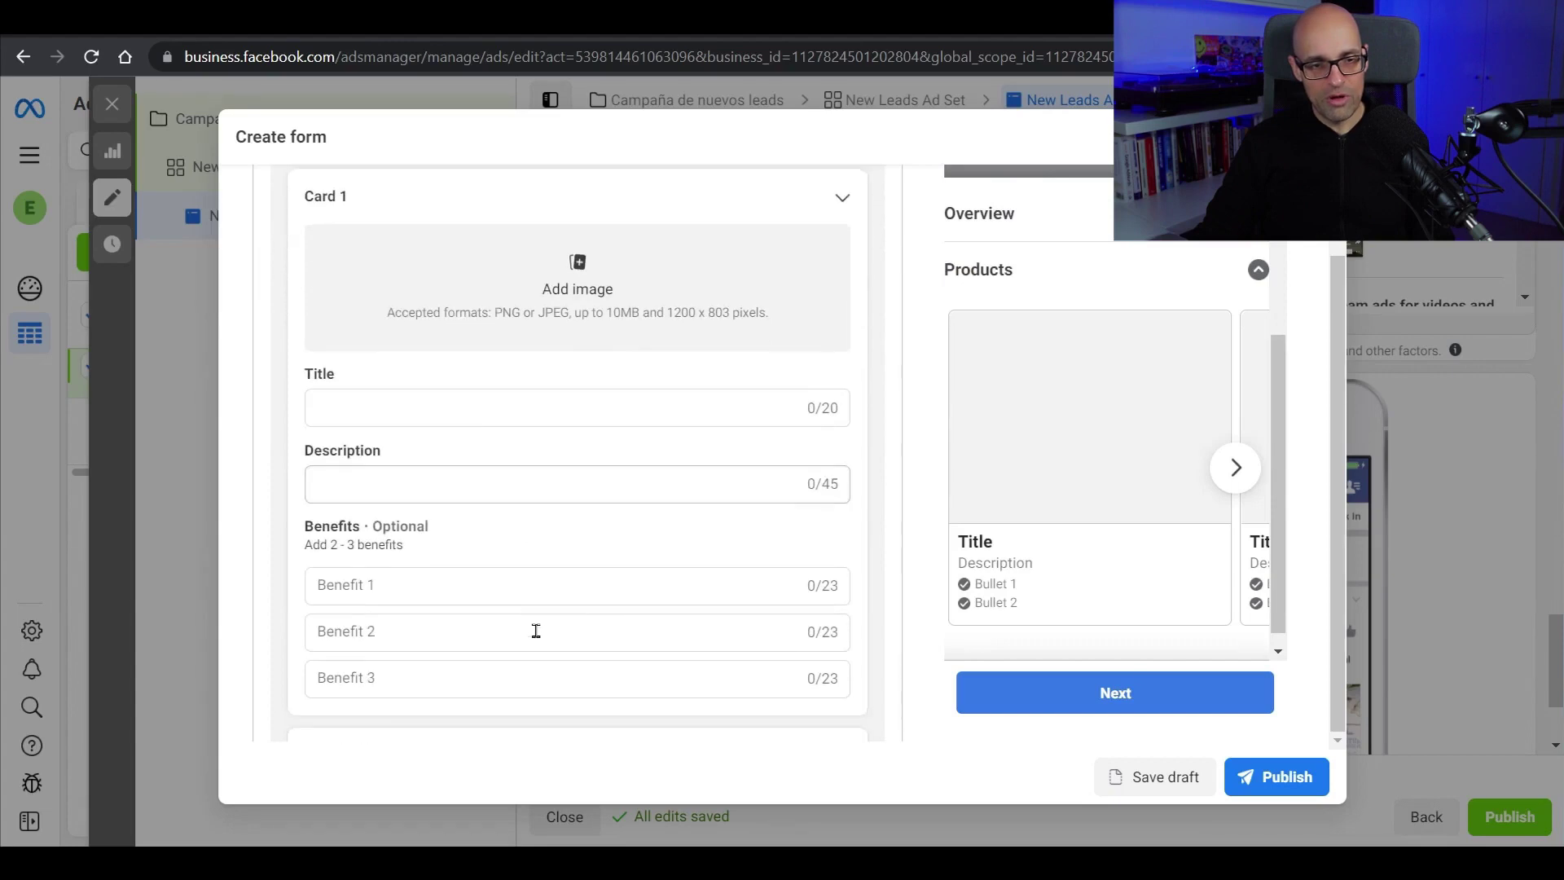
{"action": "scroll", "coordinate": [559, 615], "scroll_direction": "up", "scroll_amount": 2}
{"action": "scroll", "coordinate": [587, 587], "scroll_direction": "up", "scroll_amount": 4}
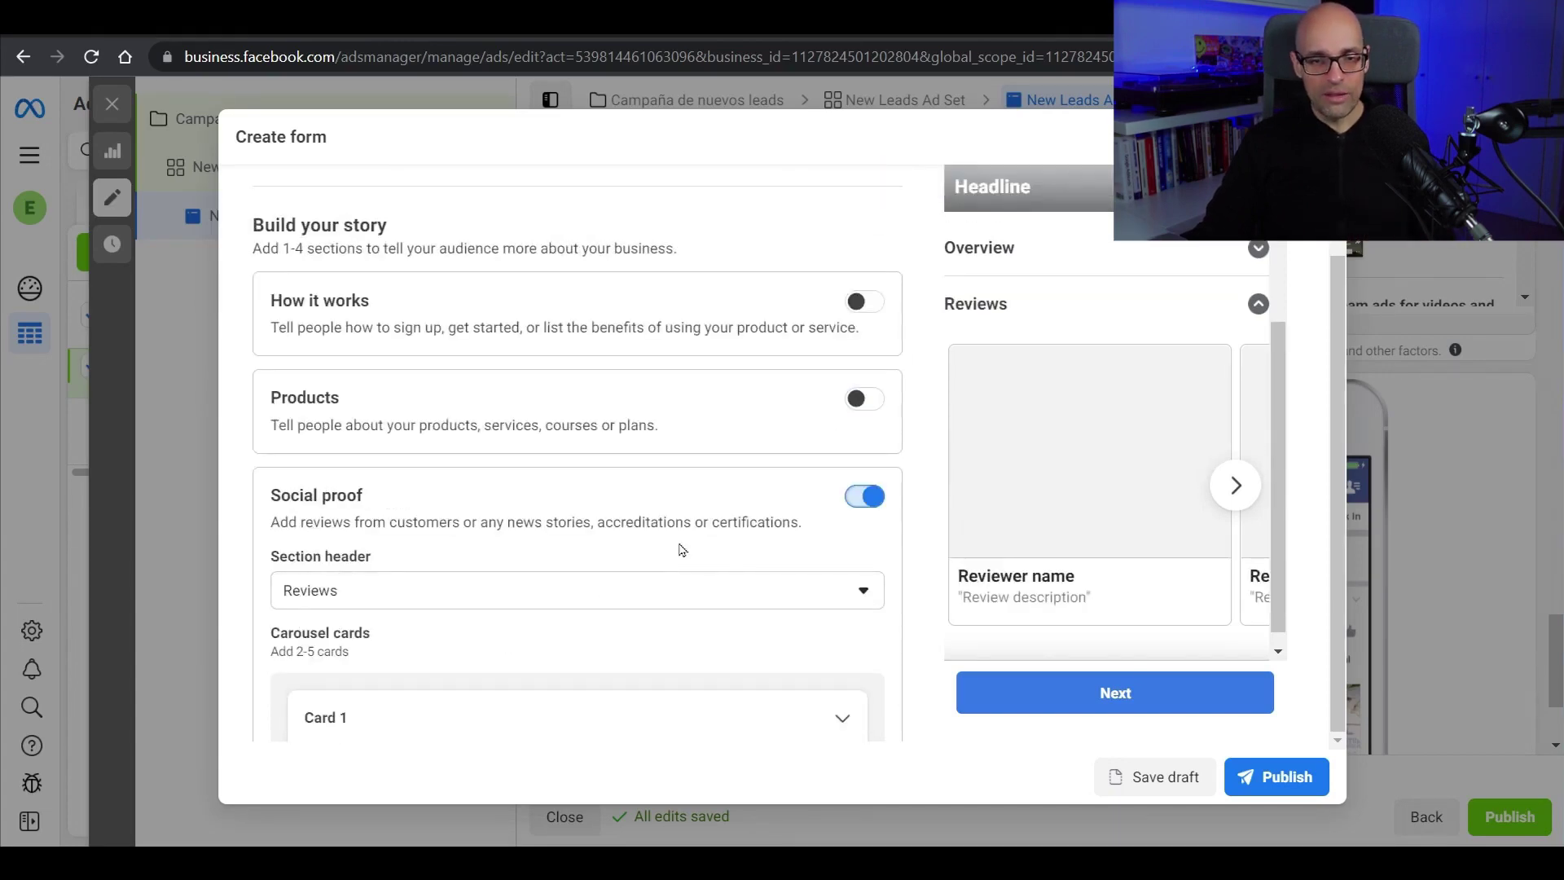
Review the Social proof review cards and the Incentives fields, leaving both story sections turned off
{"action": "scroll", "coordinate": [682, 550], "scroll_direction": "down", "scroll_amount": 2}
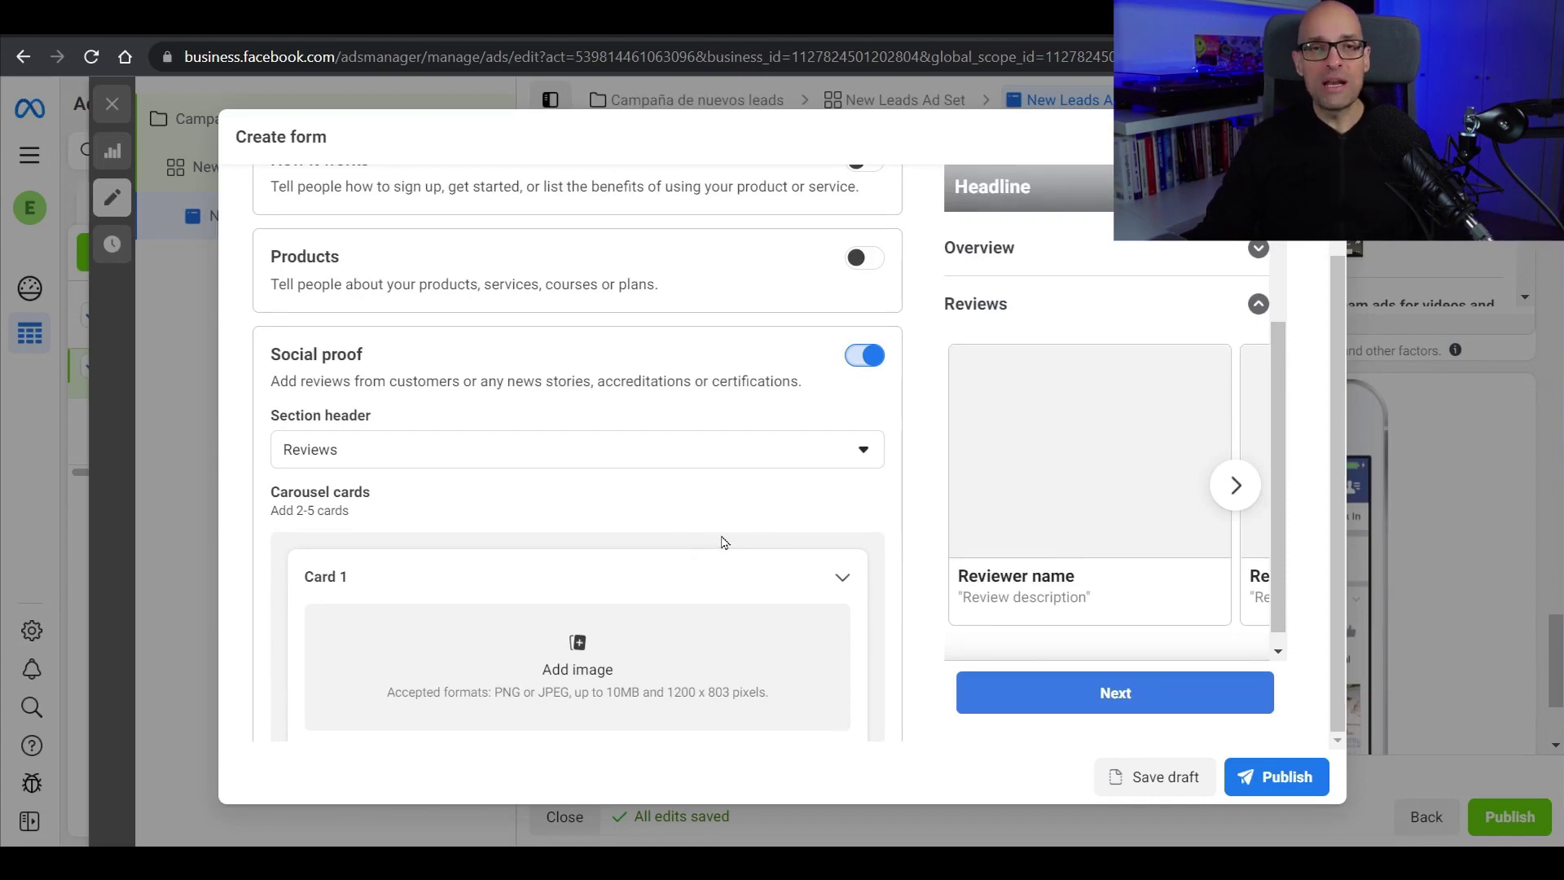
{"action": "left_click", "coordinate": [865, 355]}
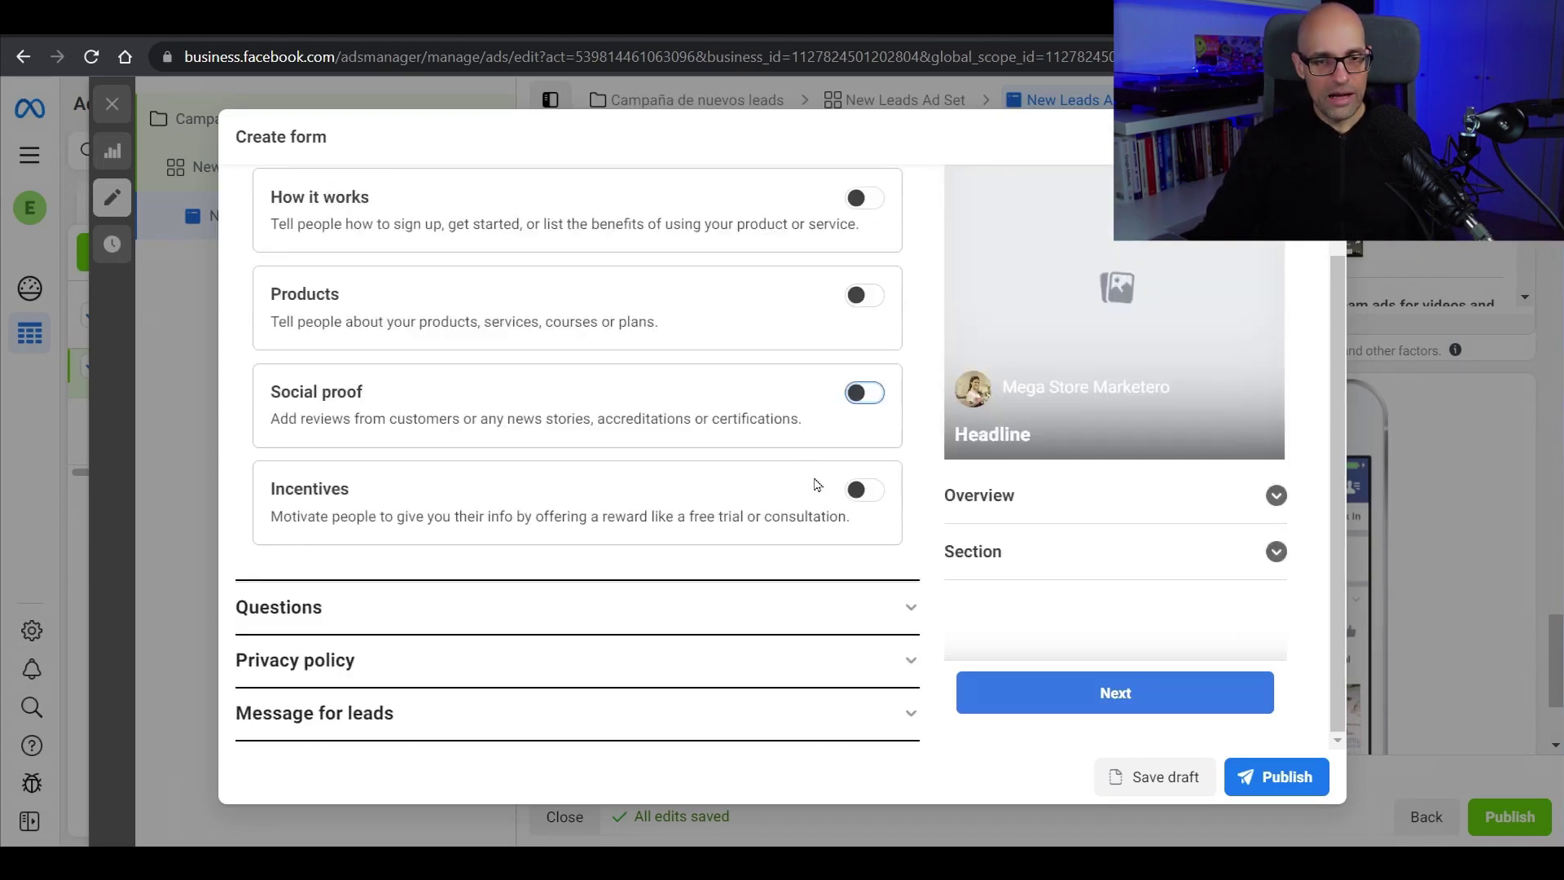
{"action": "left_click", "coordinate": [849, 489]}
{"action": "scroll", "coordinate": [725, 534], "scroll_direction": "down", "scroll_amount": 3}
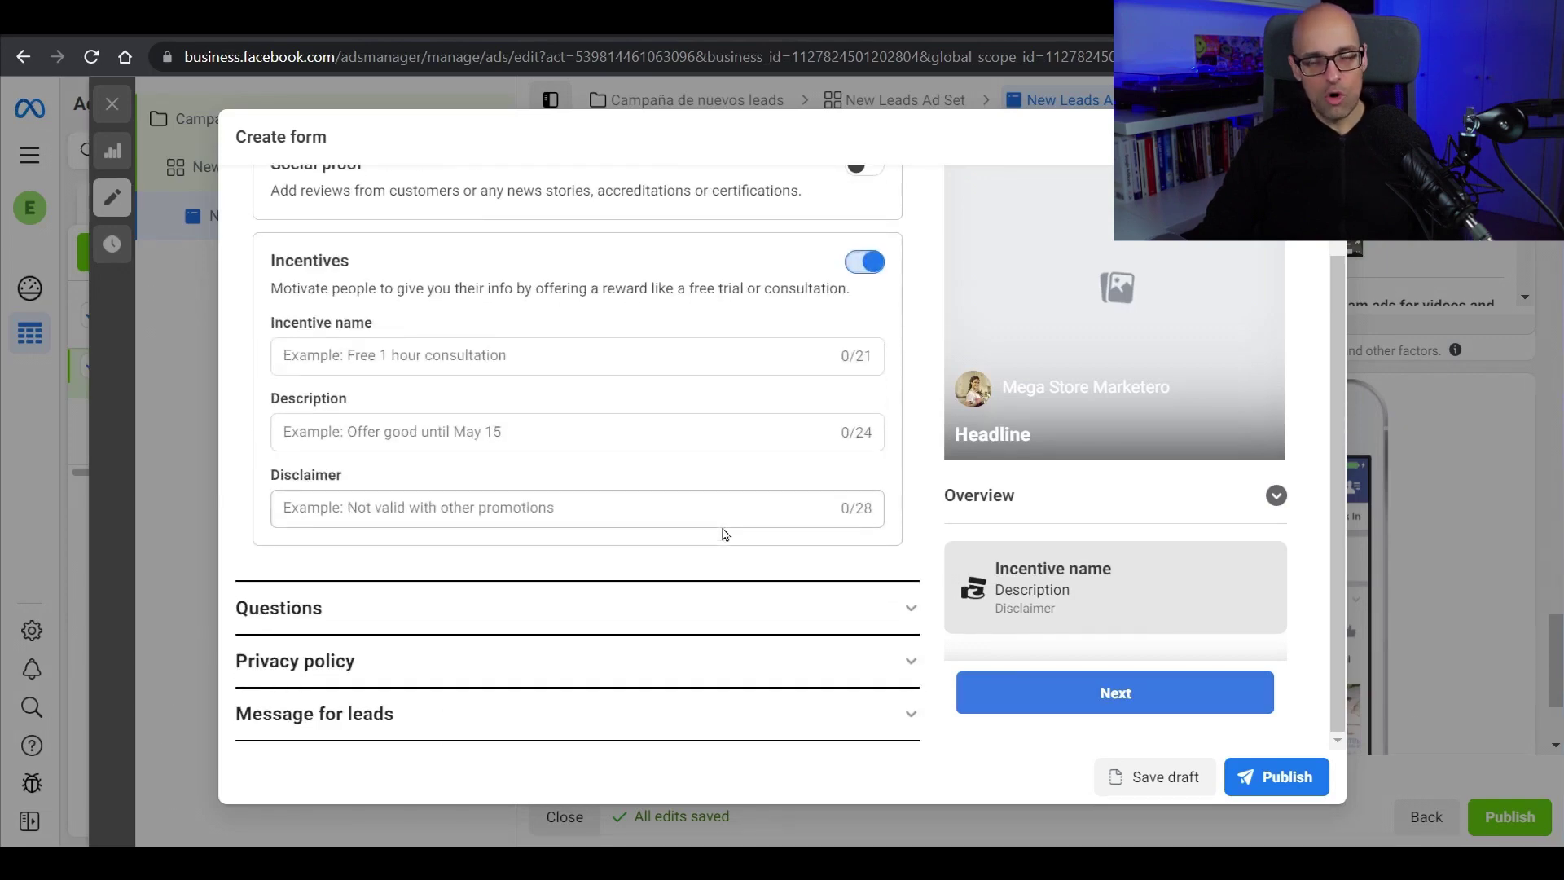
{"action": "left_click", "coordinate": [862, 262]}
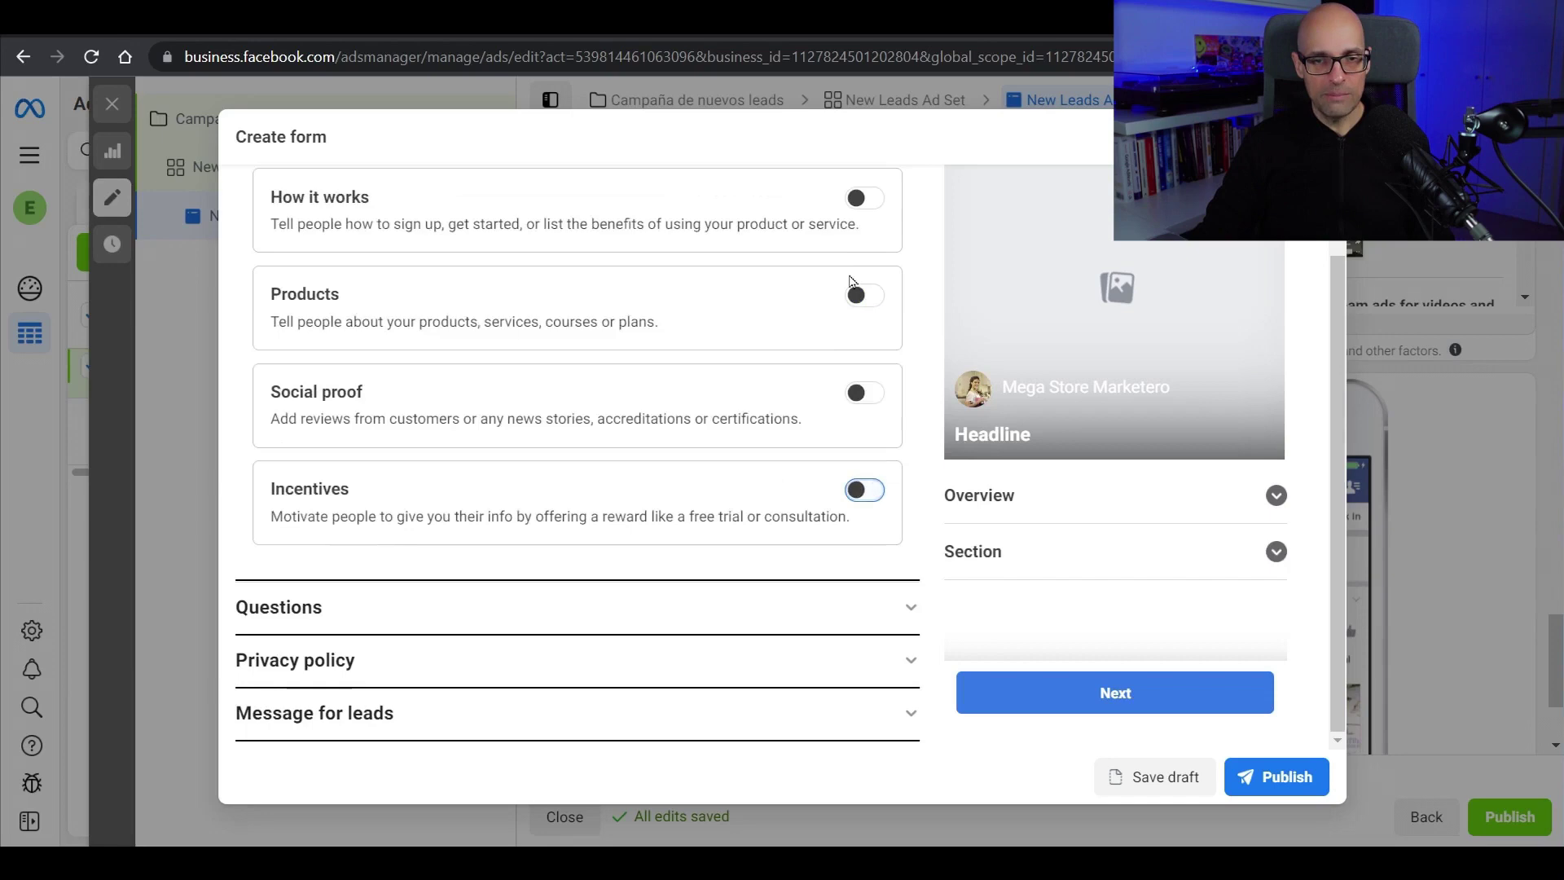
Collapse the Intro section and check the Form type options
{"action": "scroll", "coordinate": [764, 413], "scroll_direction": "up", "scroll_amount": 5}
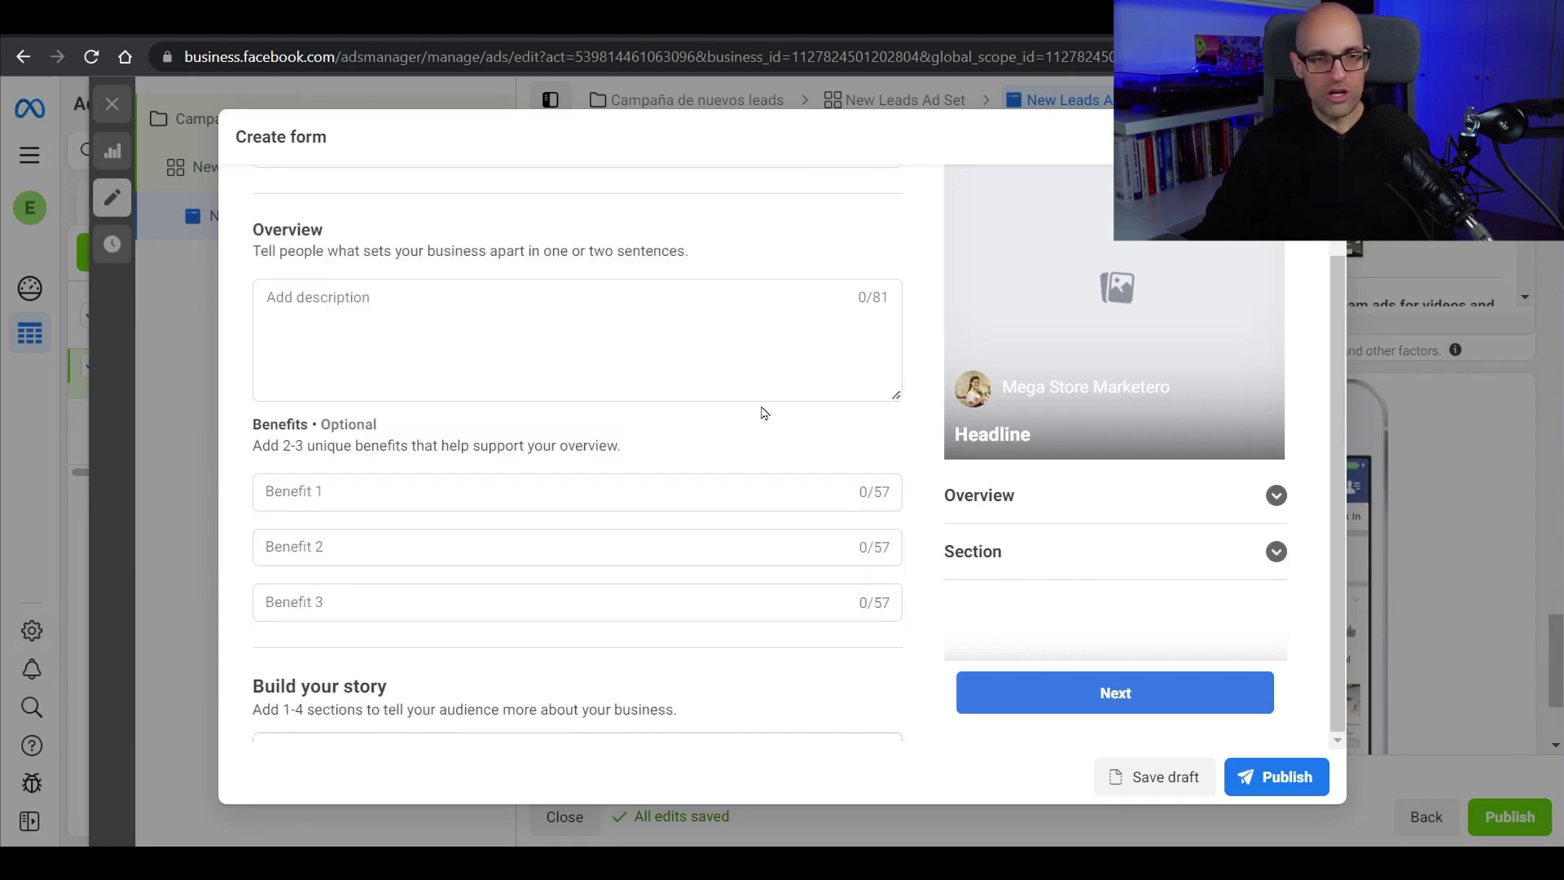
{"action": "scroll", "coordinate": [764, 413], "scroll_direction": "up", "scroll_amount": 5}
{"action": "left_click", "coordinate": [914, 304]}
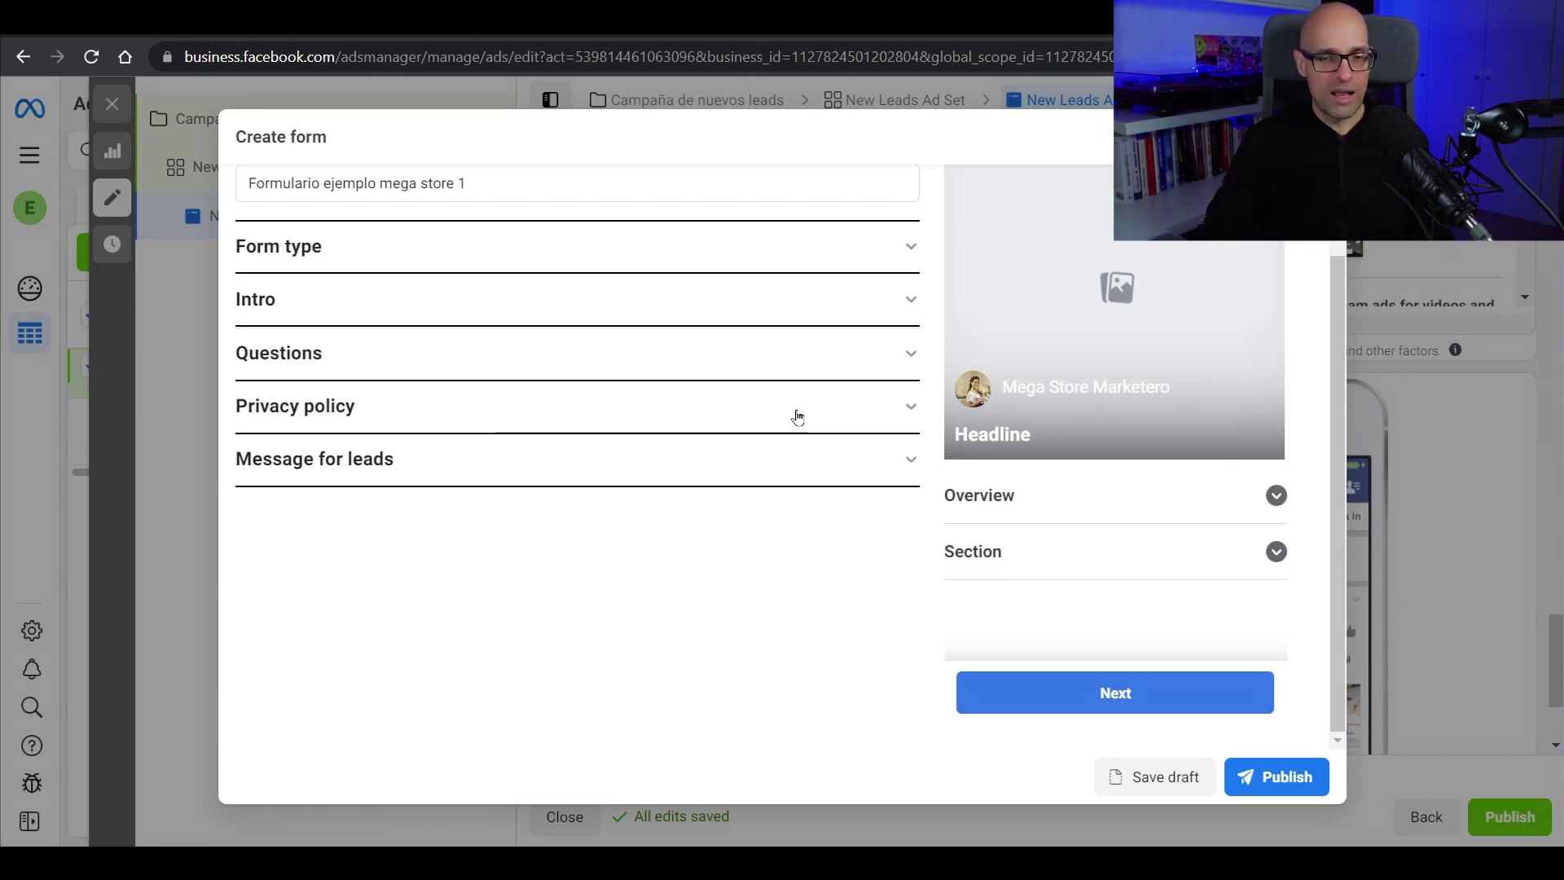
{"action": "left_click", "coordinate": [911, 247]}
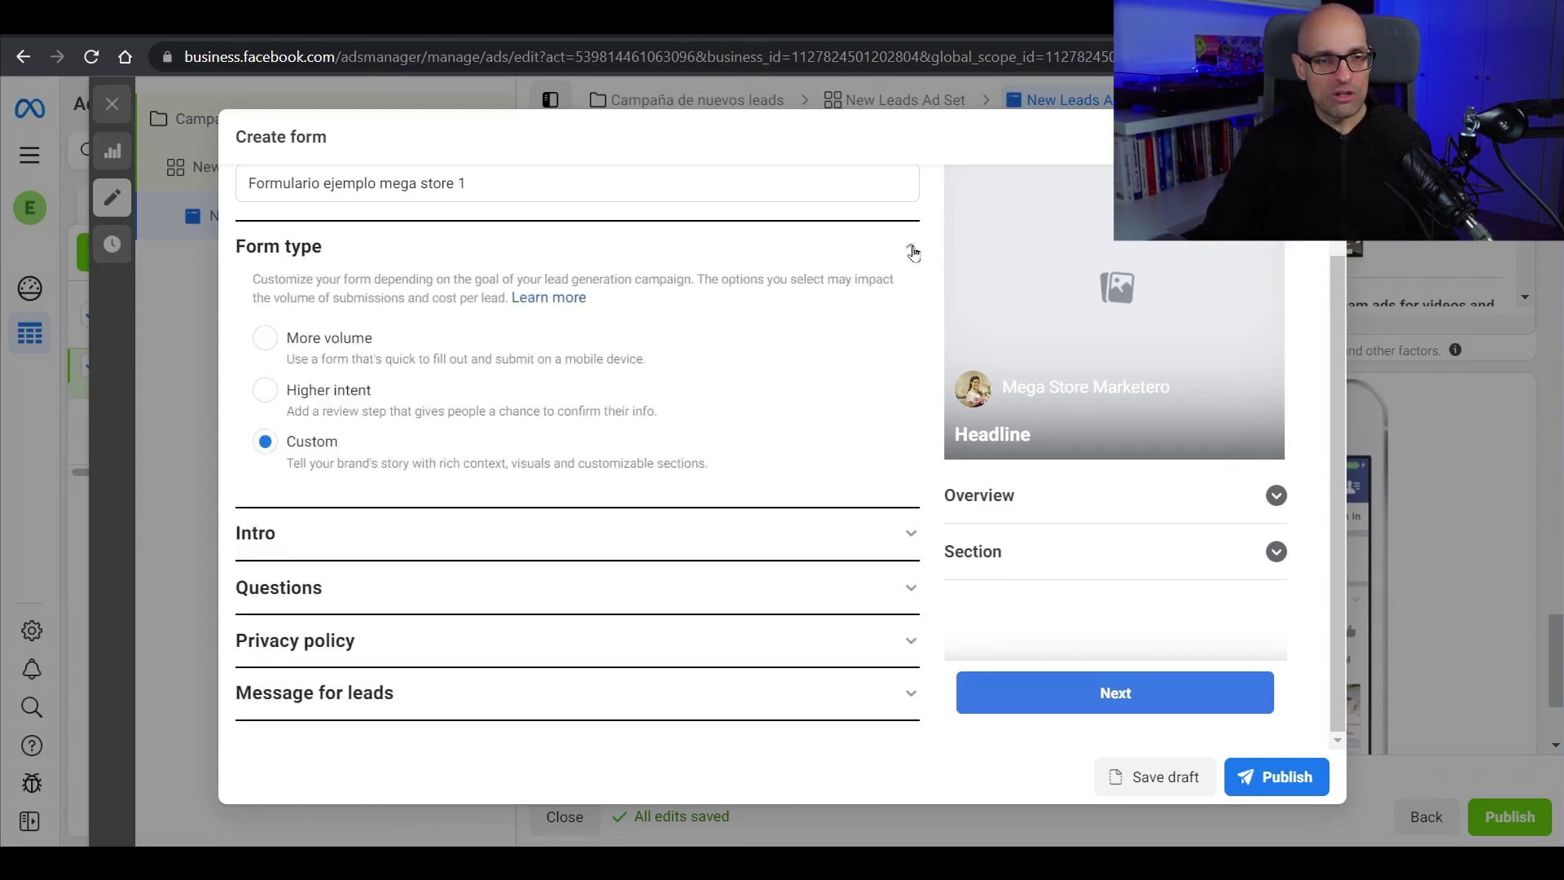
{"action": "left_click", "coordinate": [912, 249]}
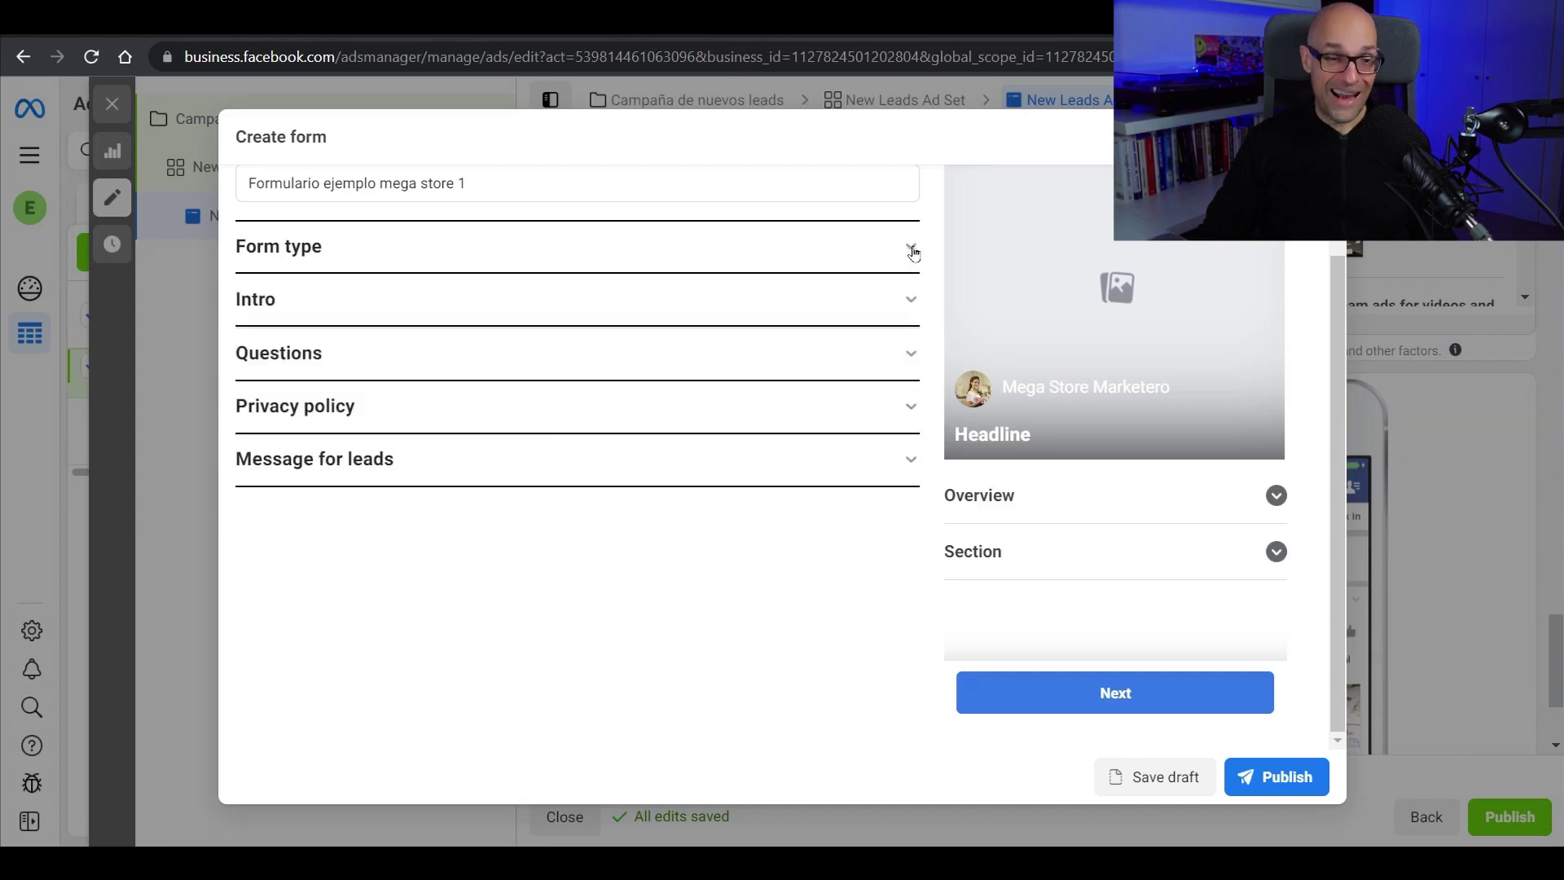
Reopen the Intro section and add pexels-rene-asmussen-1358900.jpg as the form's intro image
{"action": "left_click", "coordinate": [911, 300]}
{"action": "scroll", "coordinate": [465, 311], "scroll_direction": "down", "scroll_amount": 2}
{"action": "scroll", "coordinate": [407, 367], "scroll_direction": "up", "scroll_amount": 2}
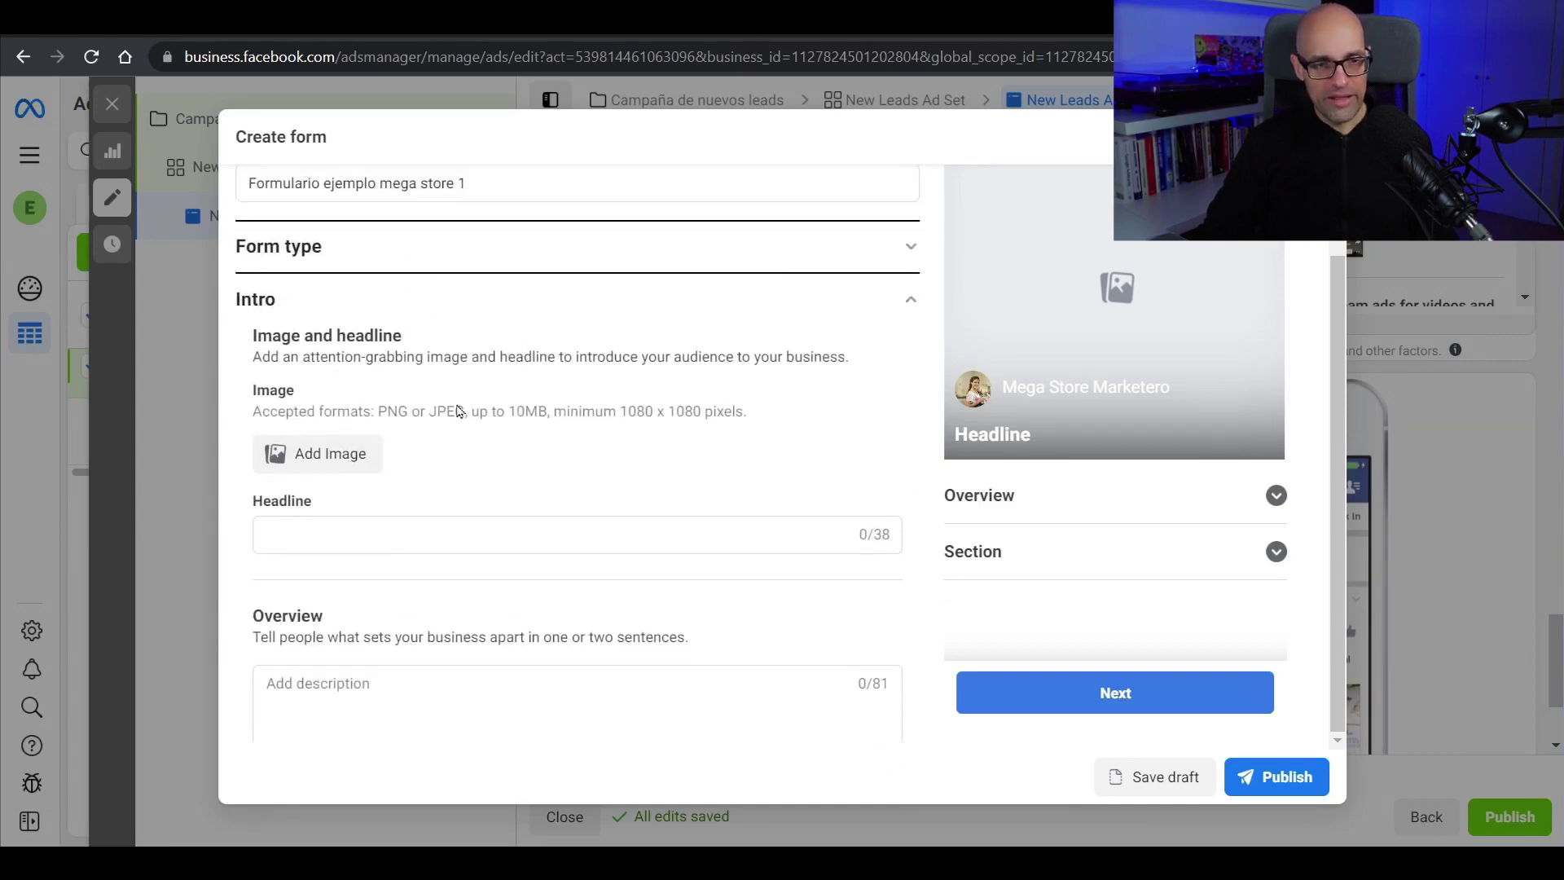
{"action": "left_click", "coordinate": [339, 454]}
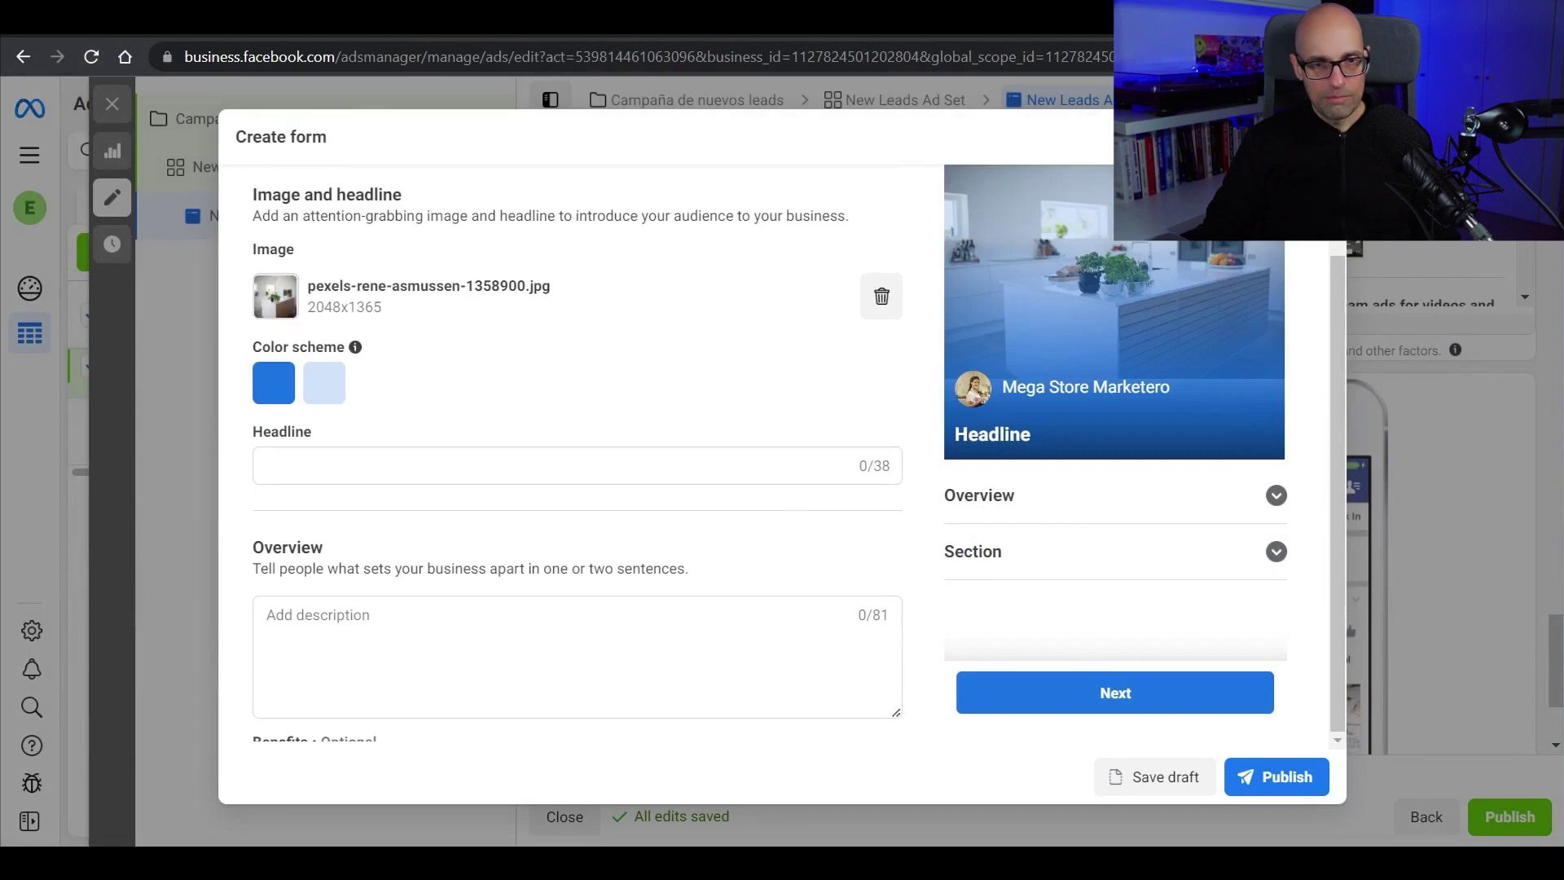
Copy the custom form headline from the resources document and shorten it to "Cocina + Instalación 3.000€" in the Headline field
{"action": "key", "text": "alt+Tab"}
{"action": "scroll", "coordinate": [870, 370], "scroll_direction": "down", "scroll_amount": 2}
{"action": "left_click_drag", "start_coordinate": [882, 291], "coordinate": [607, 295]}
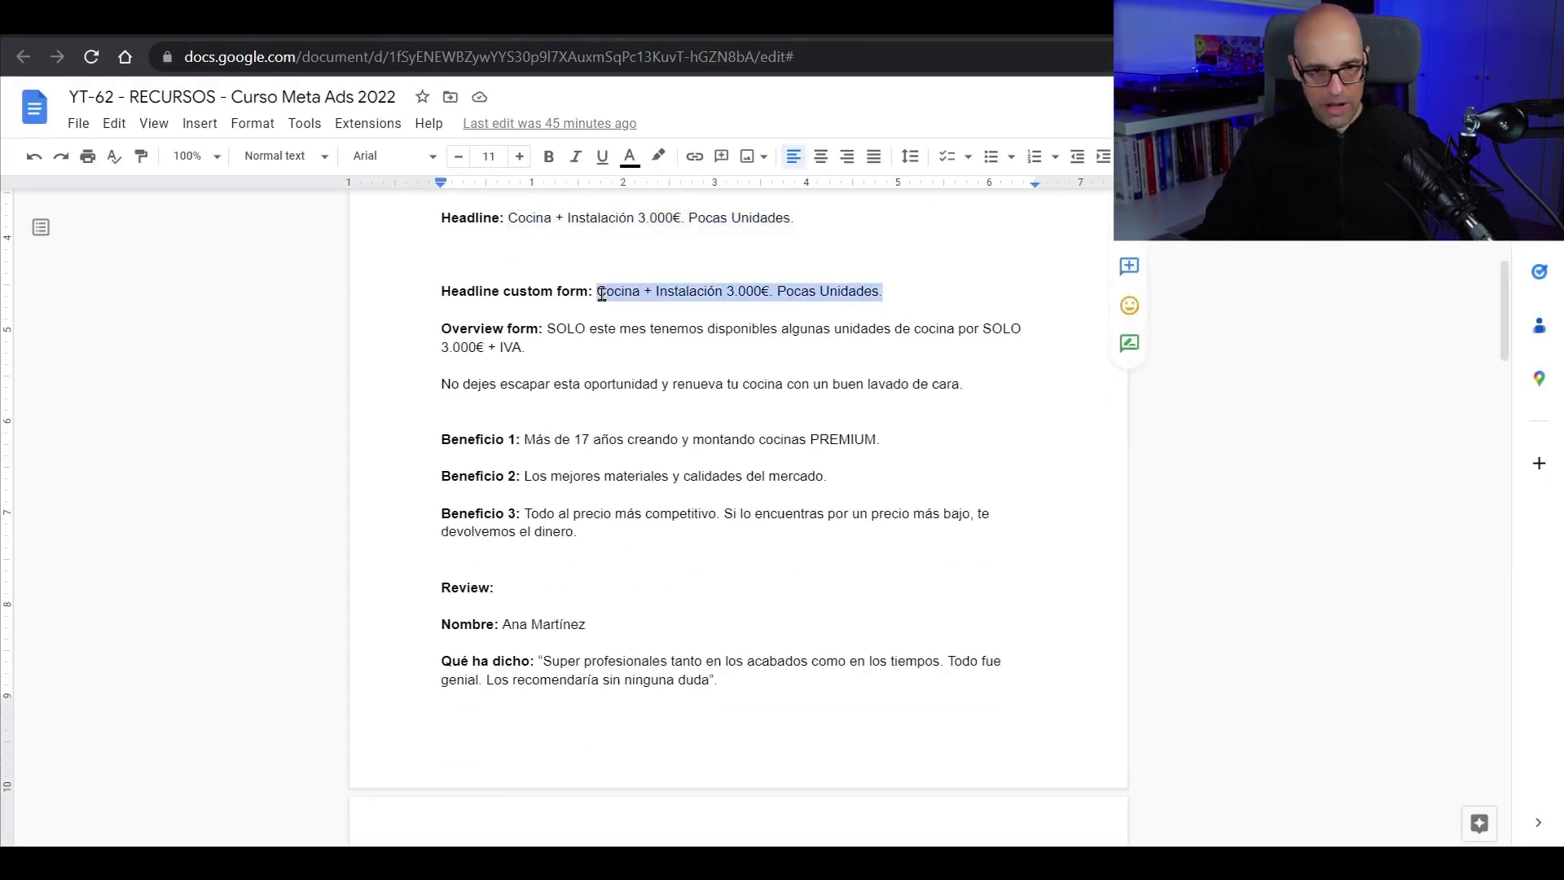
{"action": "key", "text": "alt+Tab"}
{"action": "left_click", "coordinate": [350, 465]}
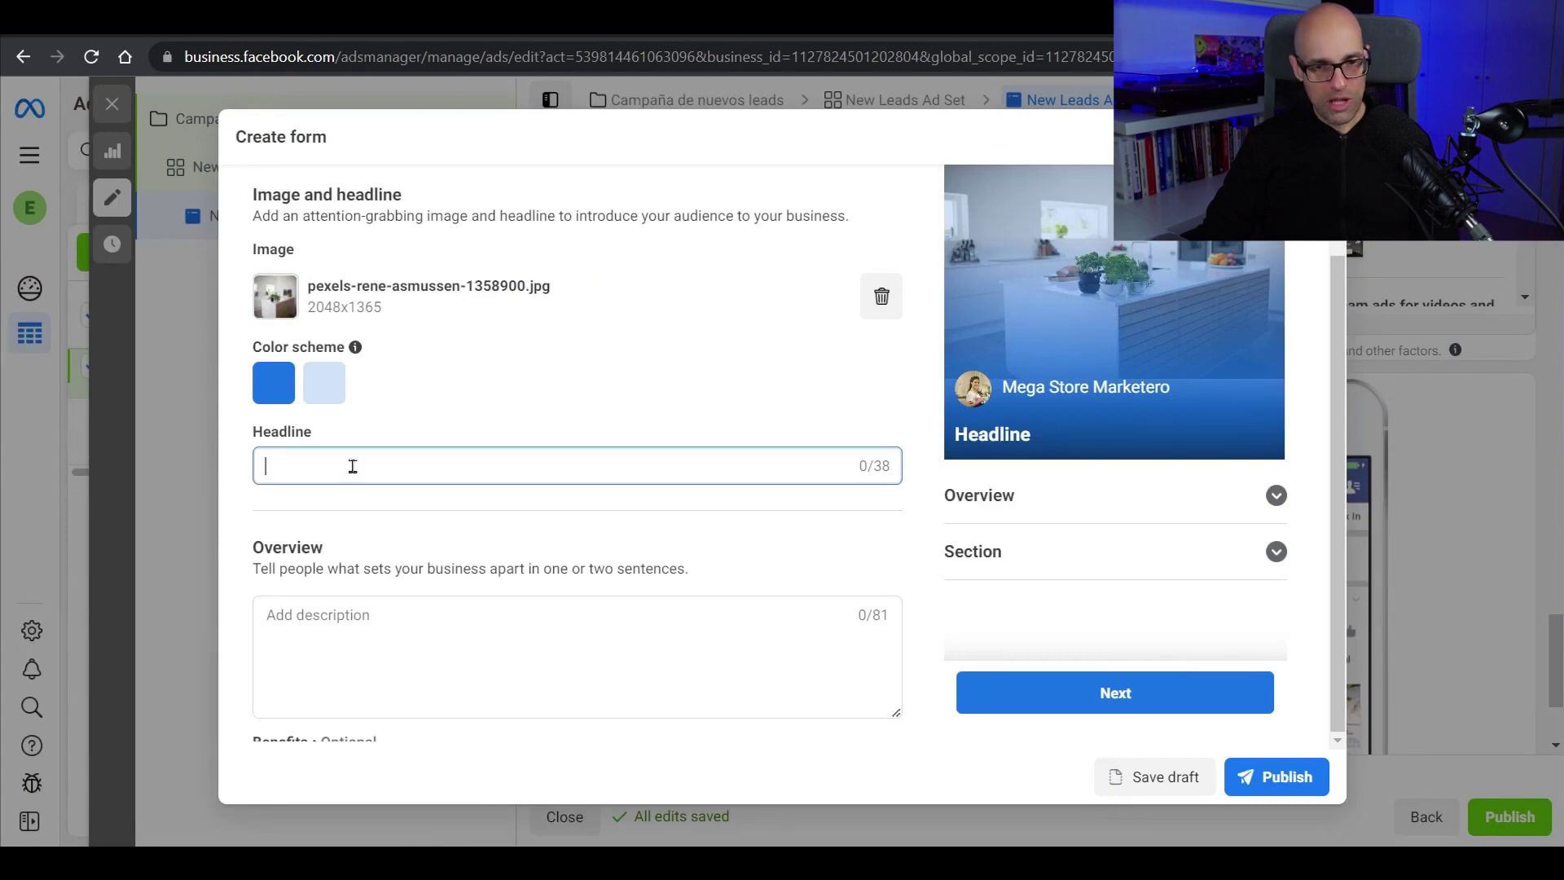
{"action": "type", "text": "Cocina + Instalación 3.000€. Pocas Uni"}
{"action": "key", "text": "shift+Left"}
{"action": "key", "text": "shift+Left"}
{"action": "left_click_drag", "start_coordinate": [485, 462], "coordinate": [463, 462]}
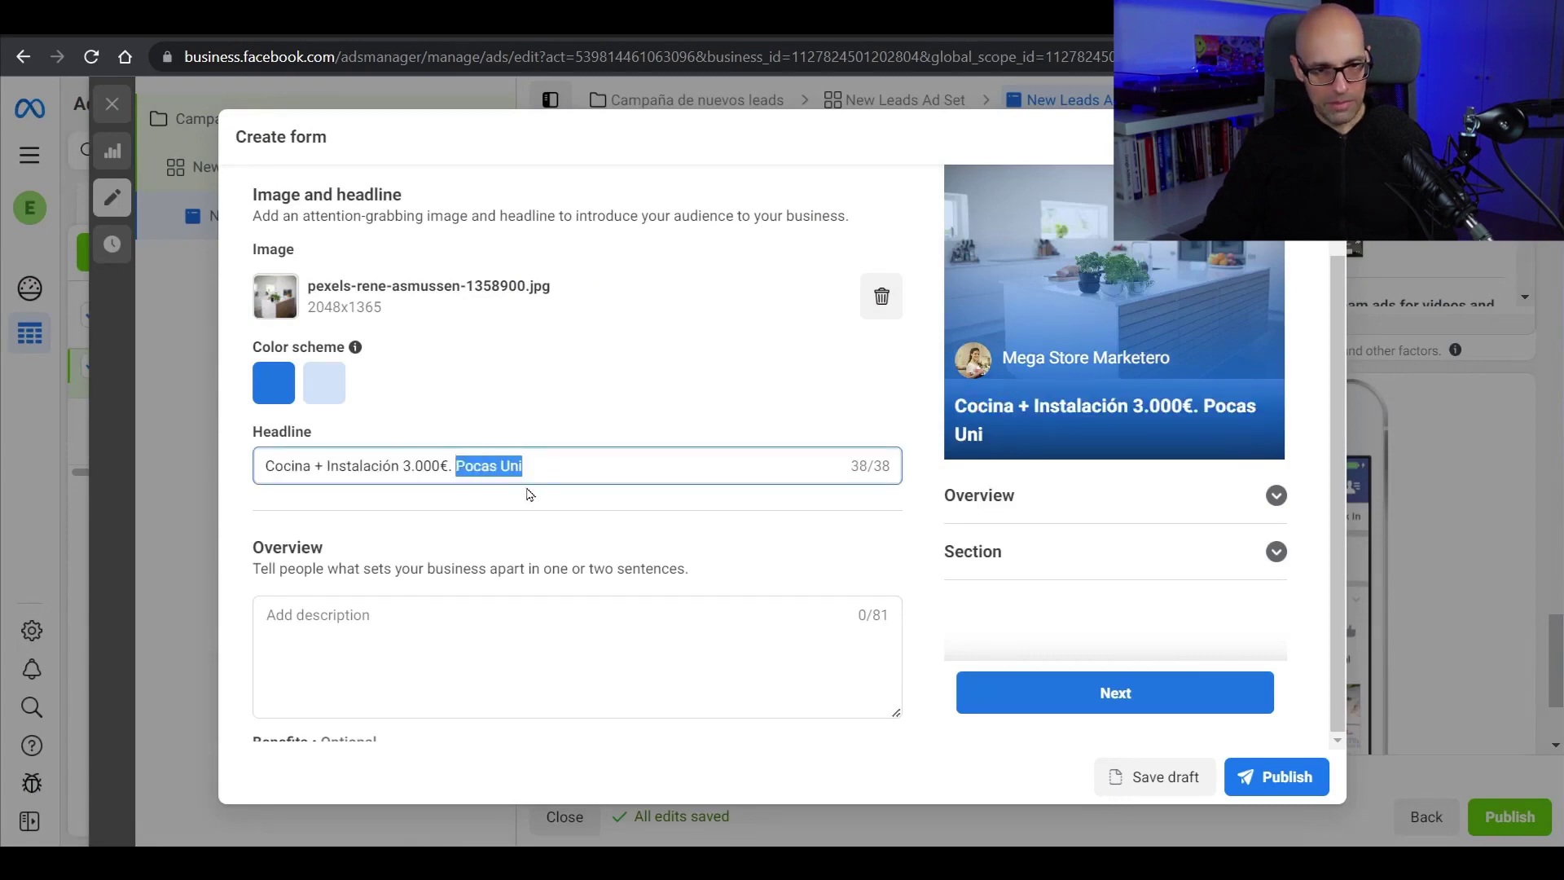
{"action": "key", "text": "BackSpace"}
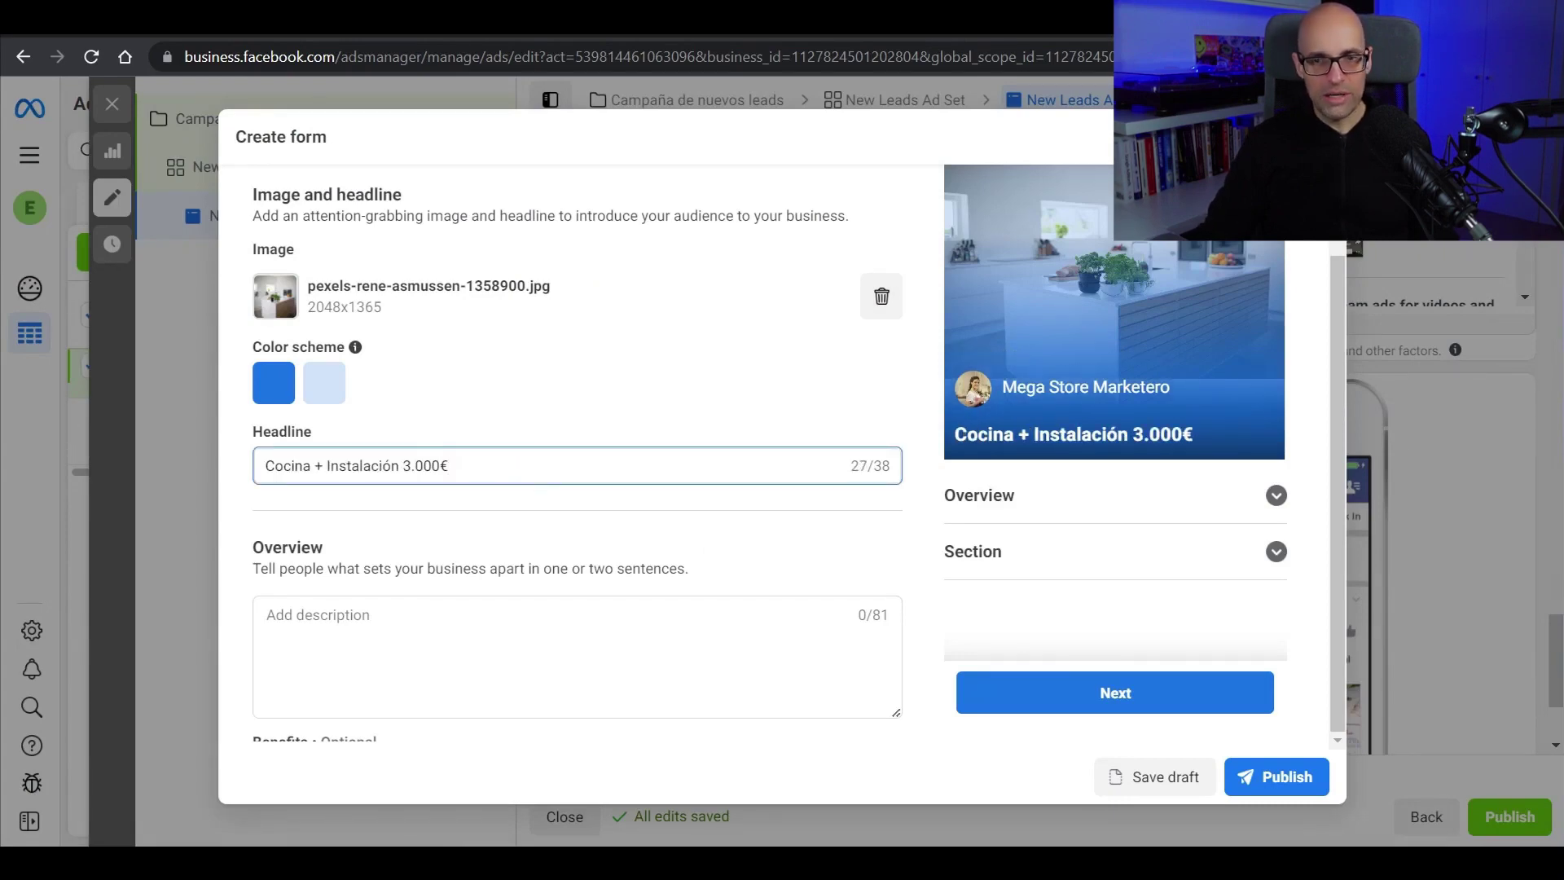
Transfer the overview and benefit texts from the resources document to the form's Overview and Benefits fields
{"action": "key", "text": "alt+Tab"}
{"action": "left_click_drag", "start_coordinate": [969, 386], "coordinate": [551, 332]}
{"action": "scroll", "coordinate": [699, 408], "scroll_direction": "down", "scroll_amount": 2}
{"action": "left_click_drag", "start_coordinate": [882, 300], "coordinate": [524, 300]}
{"action": "key", "text": "alt+Tab"}
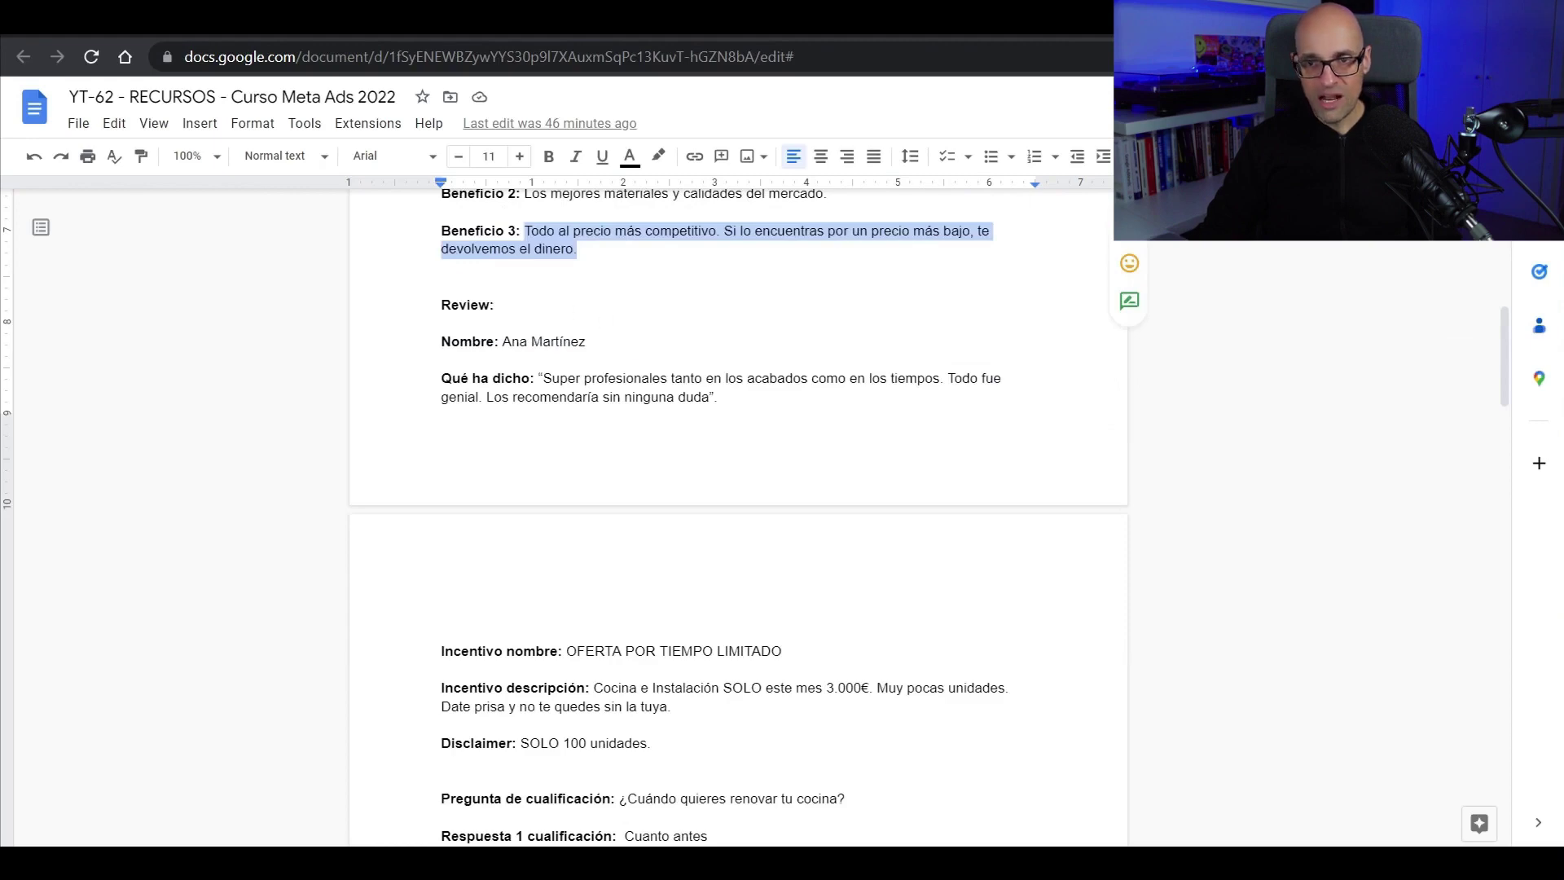
Turn on the Social proof section with the Reviews header and upload pexels-ekaterina-bolovtsova-4049992.jpg for the second review card
{"action": "key", "text": "alt+Tab"}
{"action": "scroll", "coordinate": [868, 493], "scroll_direction": "down", "scroll_amount": 5}
{"action": "left_click", "coordinate": [865, 427]}
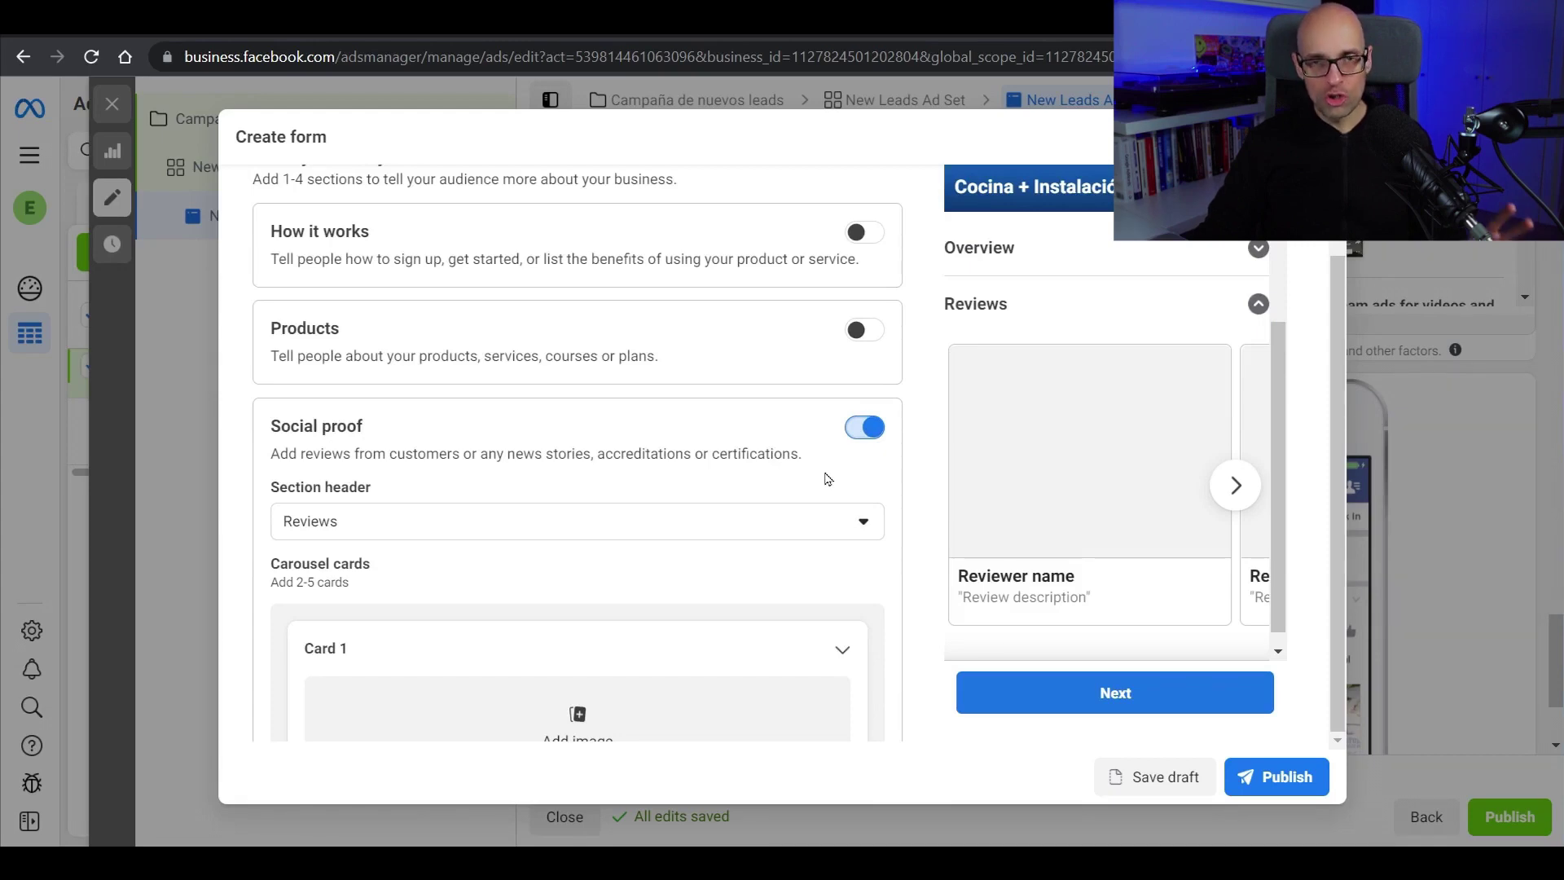
{"action": "scroll", "coordinate": [828, 479], "scroll_direction": "down", "scroll_amount": 2}
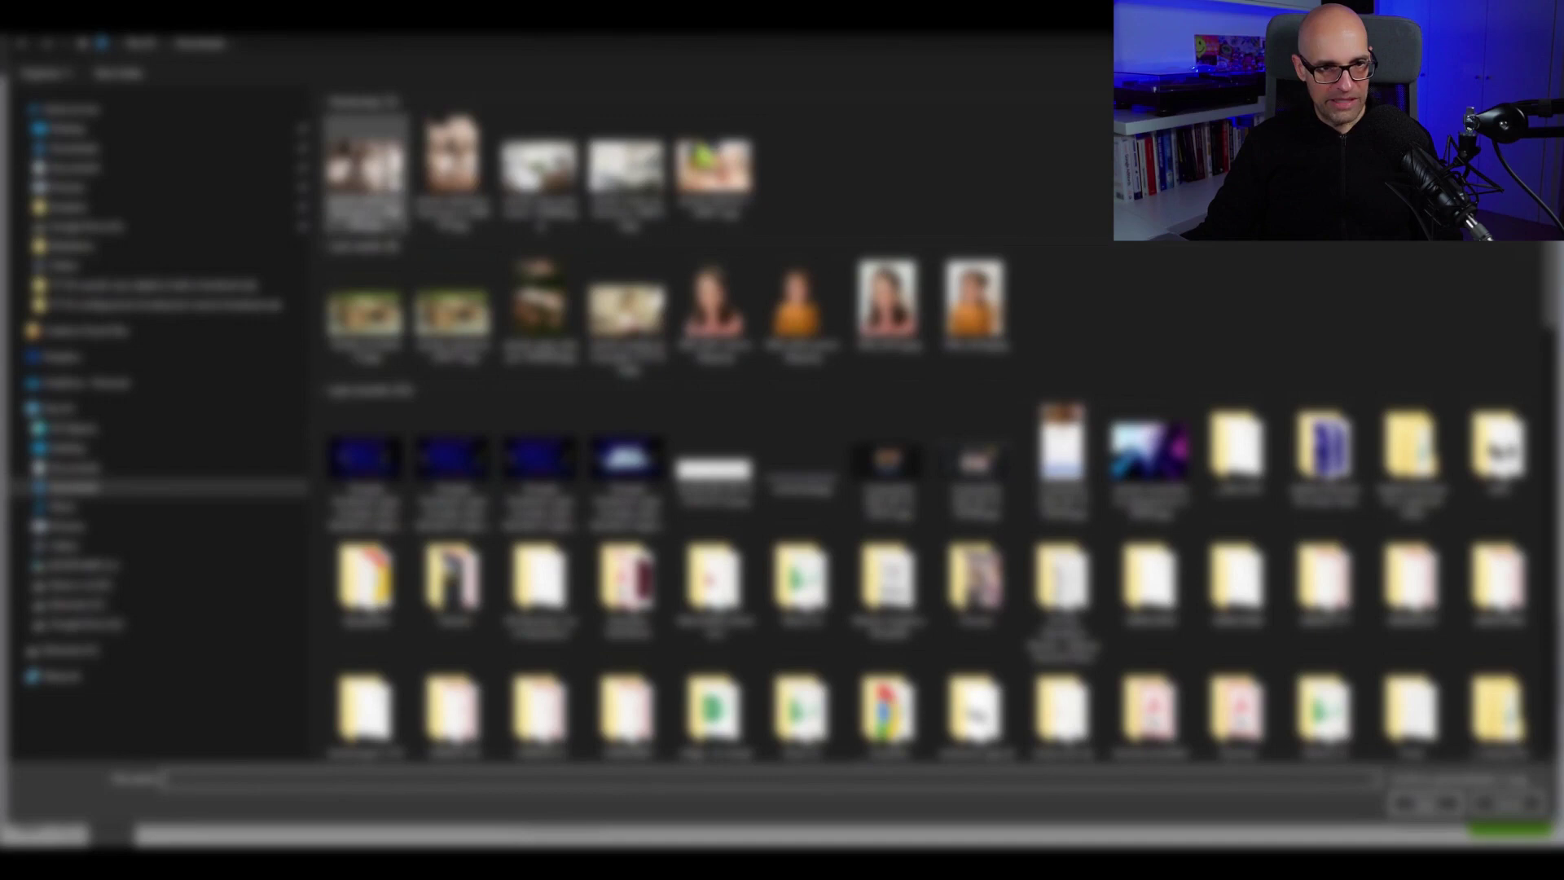
{"action": "left_click", "coordinate": [364, 163]}
{"action": "left_click", "coordinate": [1408, 803]}
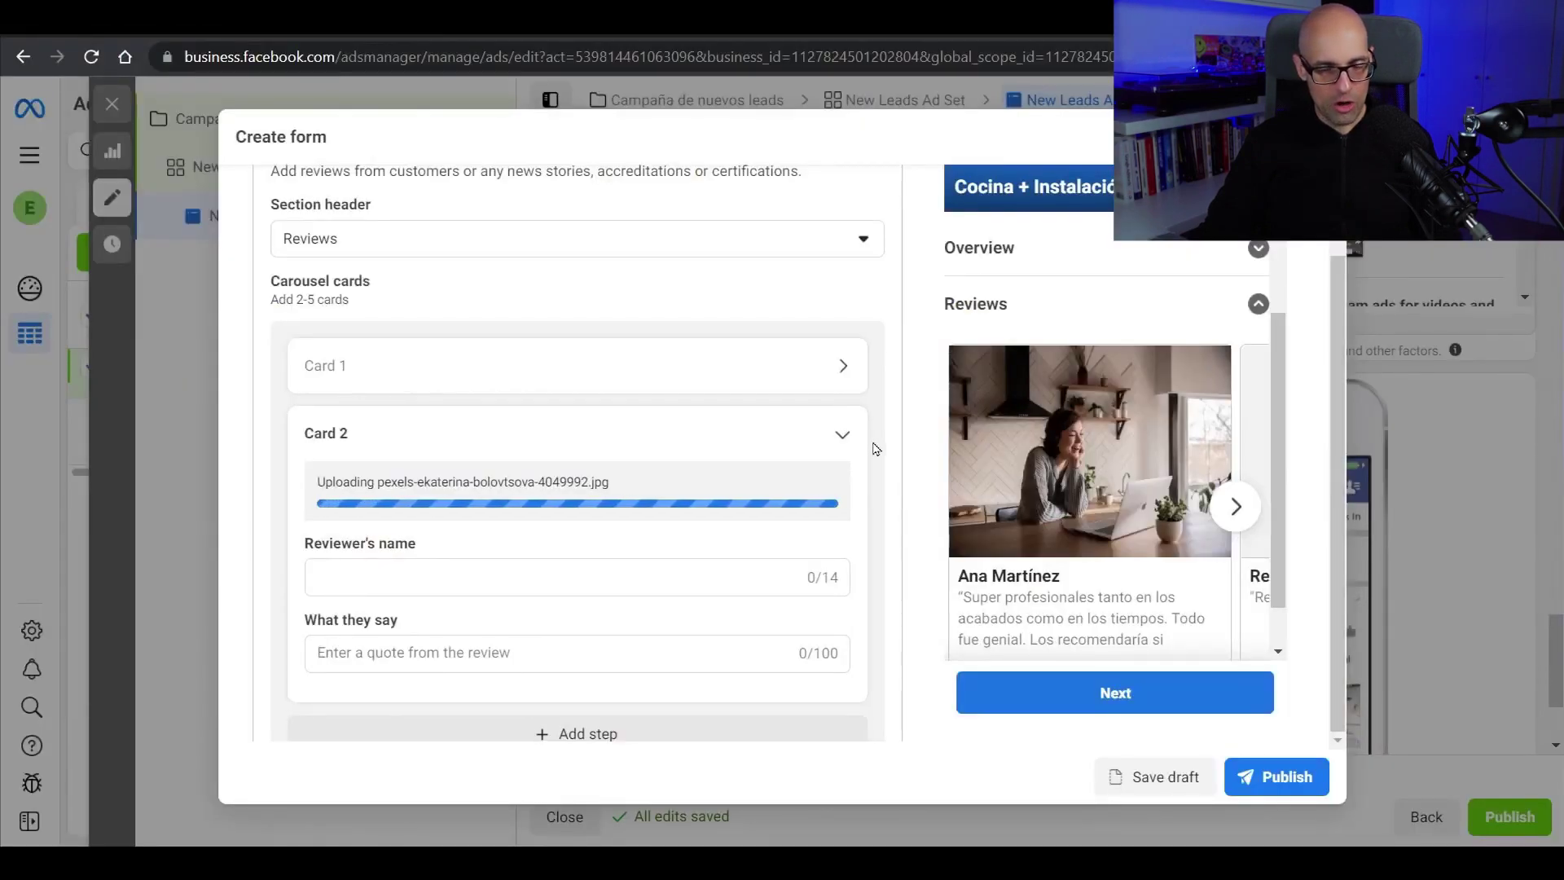
Turn on the Incentives section and adapt the incentive name from the resources document to "OFERTA LIMITADA"
{"action": "scroll", "coordinate": [875, 449], "scroll_direction": "down", "scroll_amount": 3}
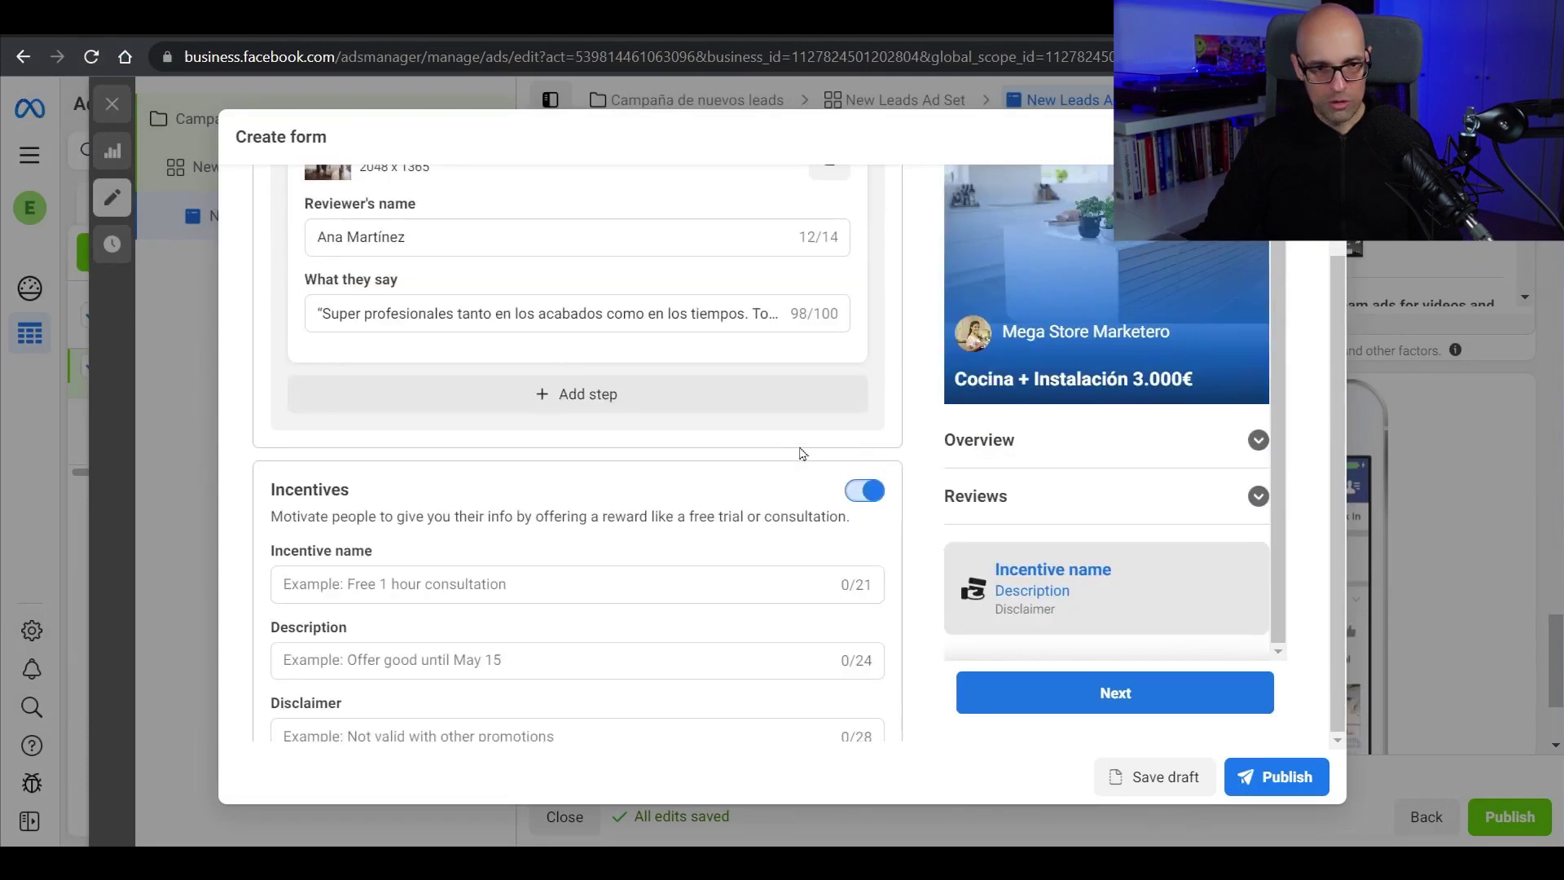
{"action": "scroll", "coordinate": [796, 460], "scroll_direction": "down", "scroll_amount": 2}
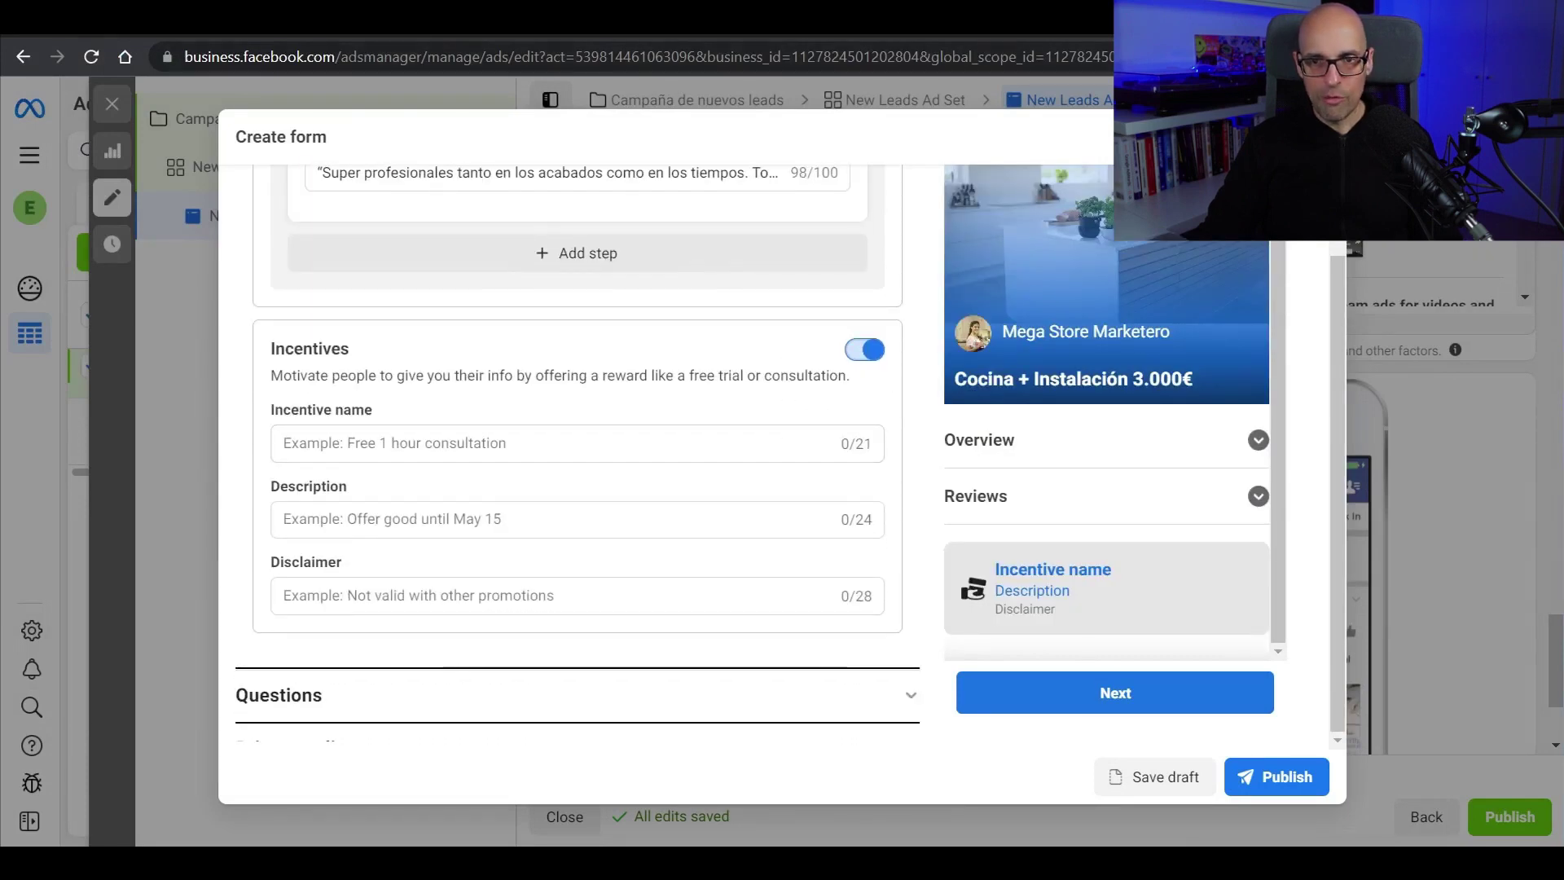
{"action": "key", "text": "ctrl+Tab"}
{"action": "scroll", "coordinate": [791, 474], "scroll_direction": "down", "scroll_amount": 2}
{"action": "left_click_drag", "start_coordinate": [566, 510], "coordinate": [782, 510]}
{"action": "key", "text": "ctrl+c"}
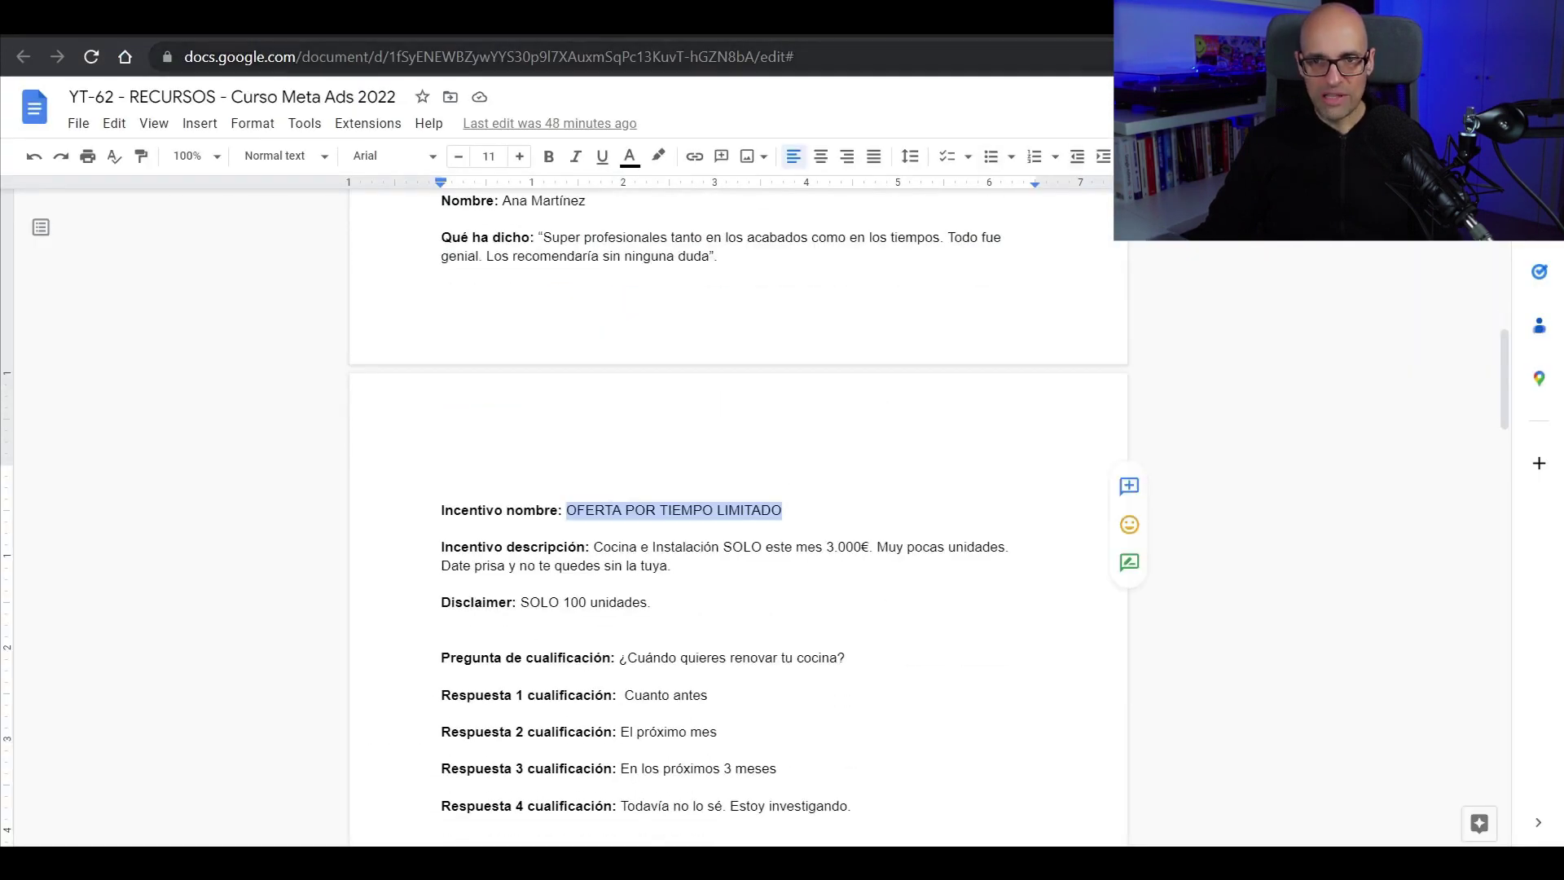
{"action": "key", "text": "ctrl+Tab"}
{"action": "left_click", "coordinate": [562, 443]}
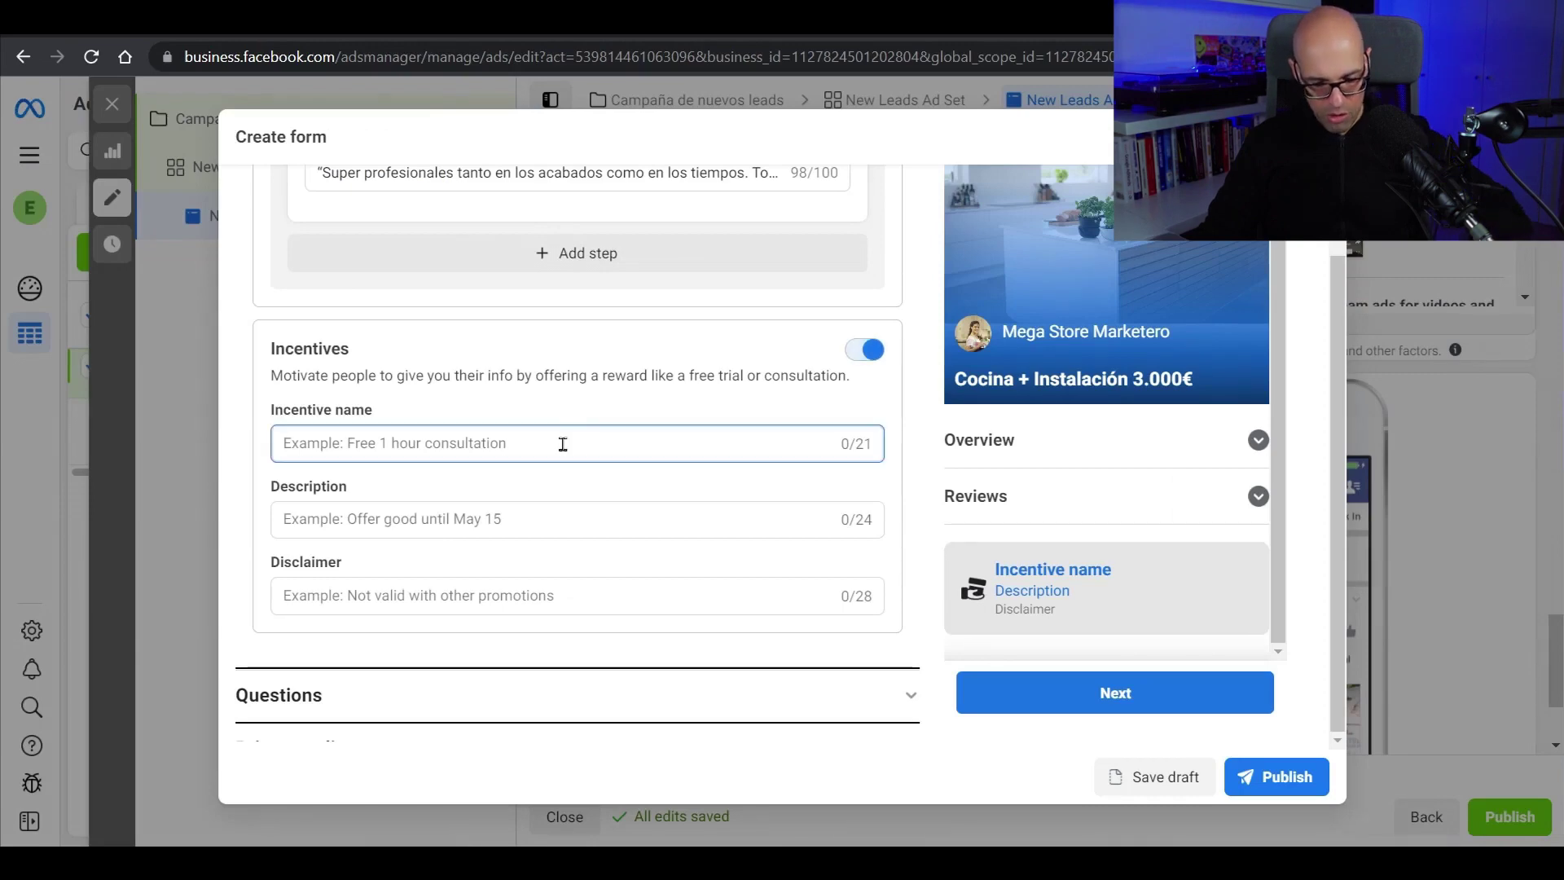
{"action": "key", "text": "ctrl+v"}
{"action": "left_click_drag", "start_coordinate": [454, 444], "coordinate": [342, 438]}
{"action": "key", "text": "Caps_Lock"}
{"action": "type", "text": "LIMITADA"}
{"action": "key", "text": "Caps_Lock"}
Set the incentive's description to "Solo 3.000€" and its disclaimer to "SOLO 100 unidades"
{"action": "left_click", "coordinate": [491, 524]}
{"action": "type", "text": "Solo"}
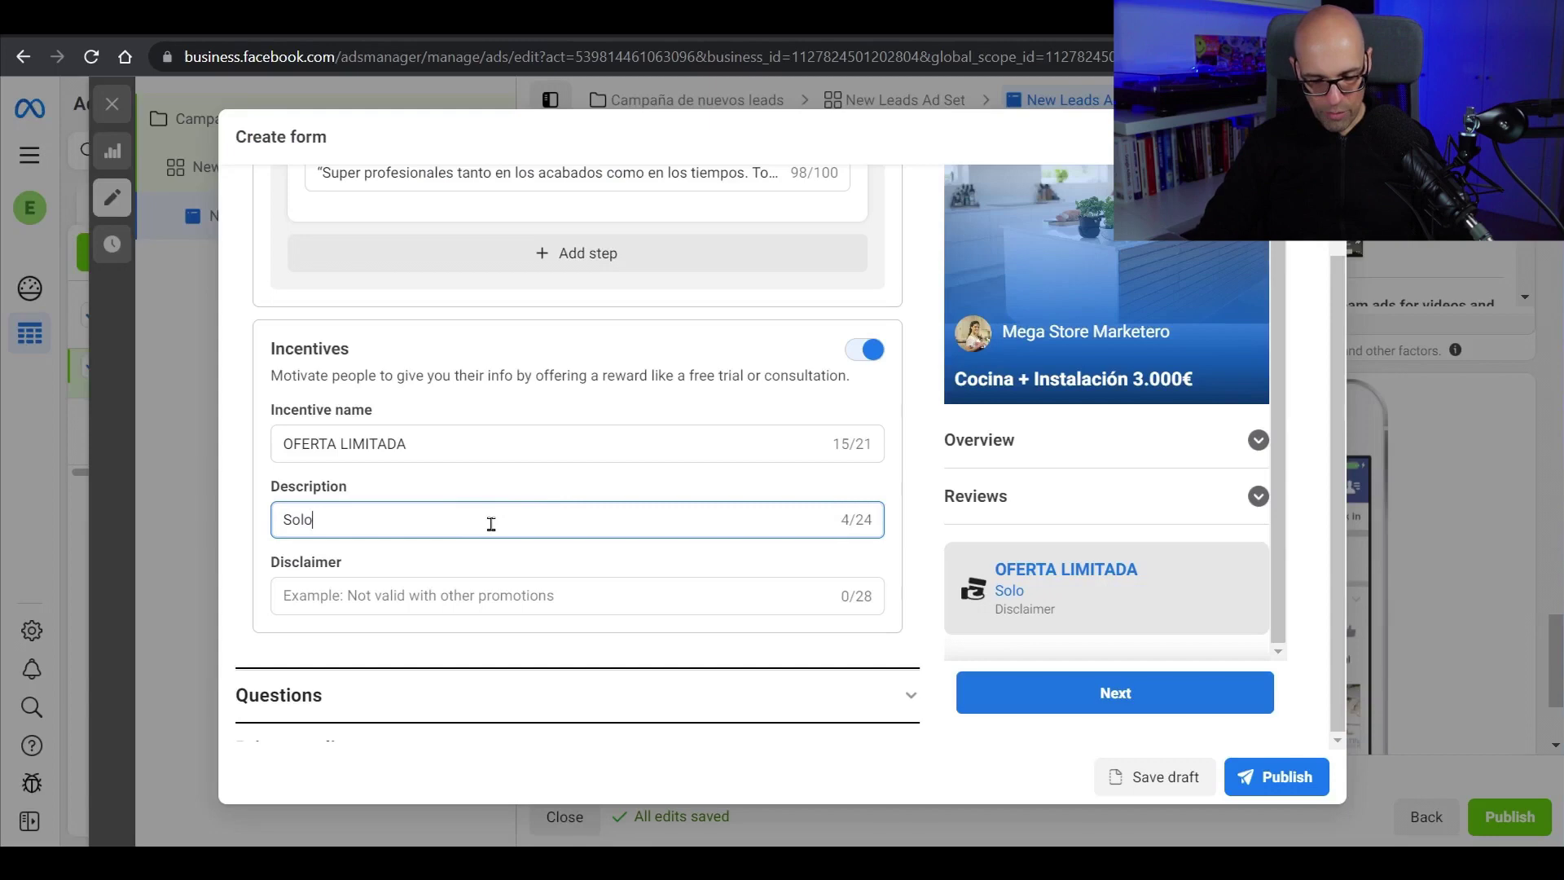
{"action": "type", "text": " 3.00"}
{"action": "key", "text": "alt+Tab"}
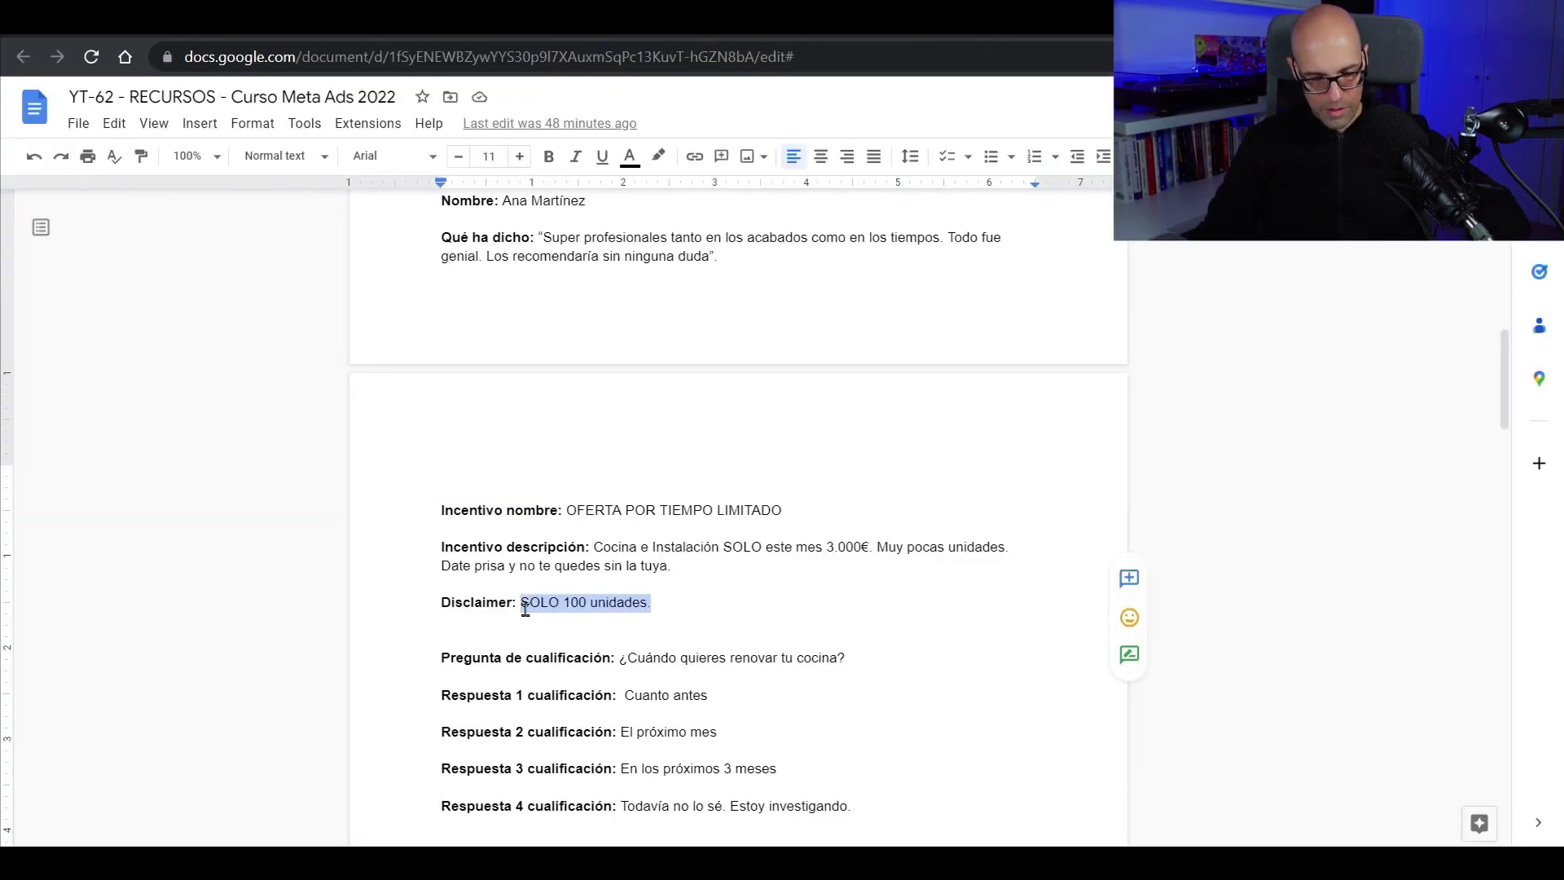
{"action": "key", "text": "alt+Tab"}
{"action": "type", "text": "0€"}
{"action": "key", "text": "Tab"}
{"action": "type", "text": "SOLO 100 unidades"}
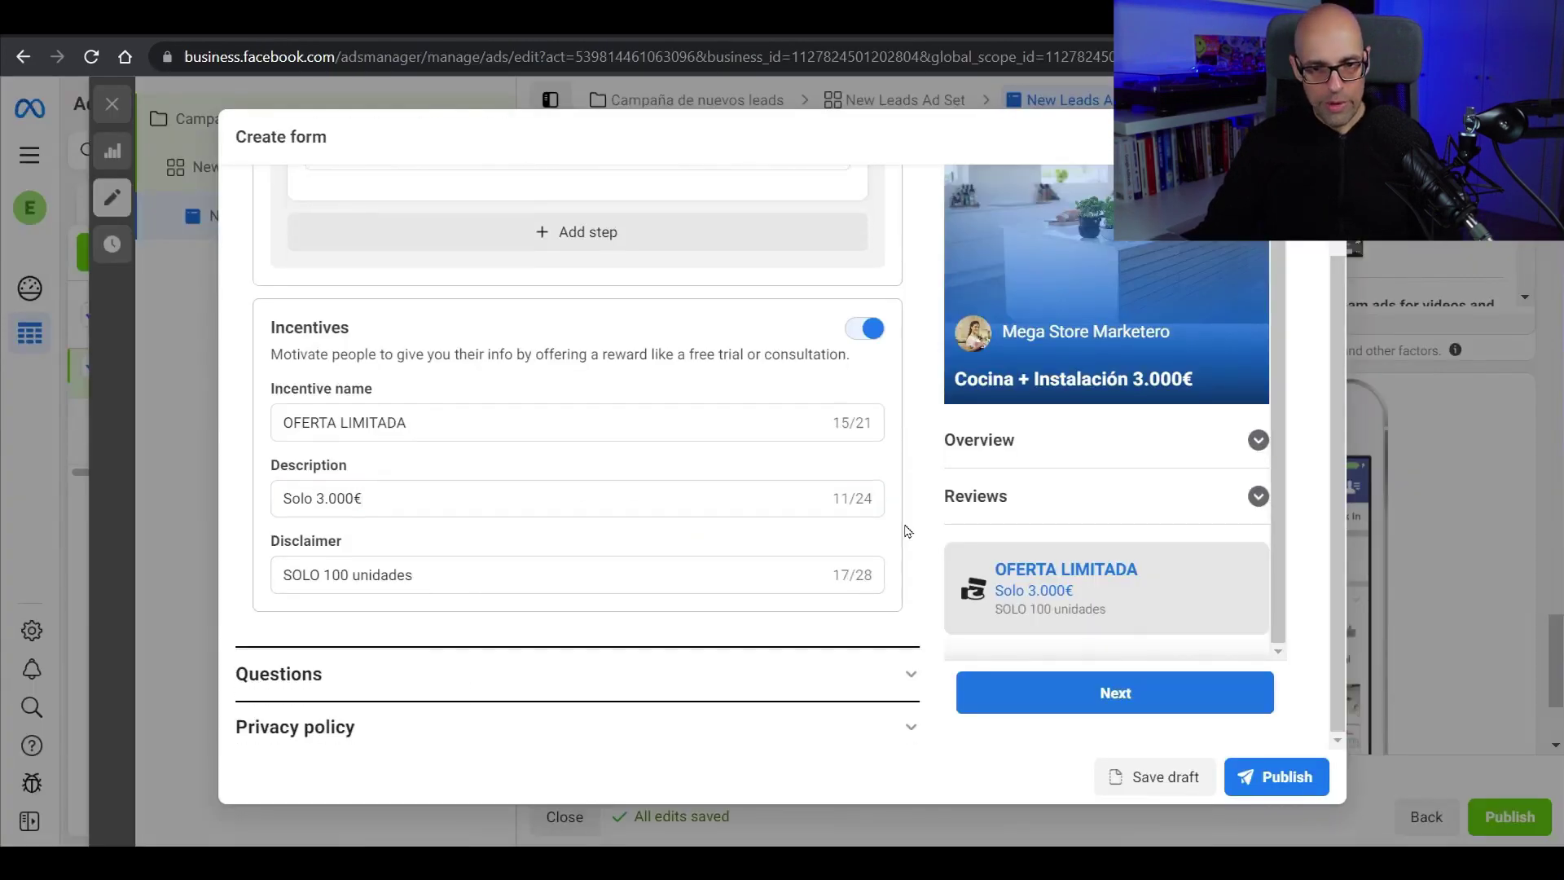
Add a multiple choice custom question in the Questions section and turn on its lead filtering
{"action": "scroll", "coordinate": [908, 531], "scroll_direction": "down", "scroll_amount": 1}
{"action": "left_click", "coordinate": [842, 608]}
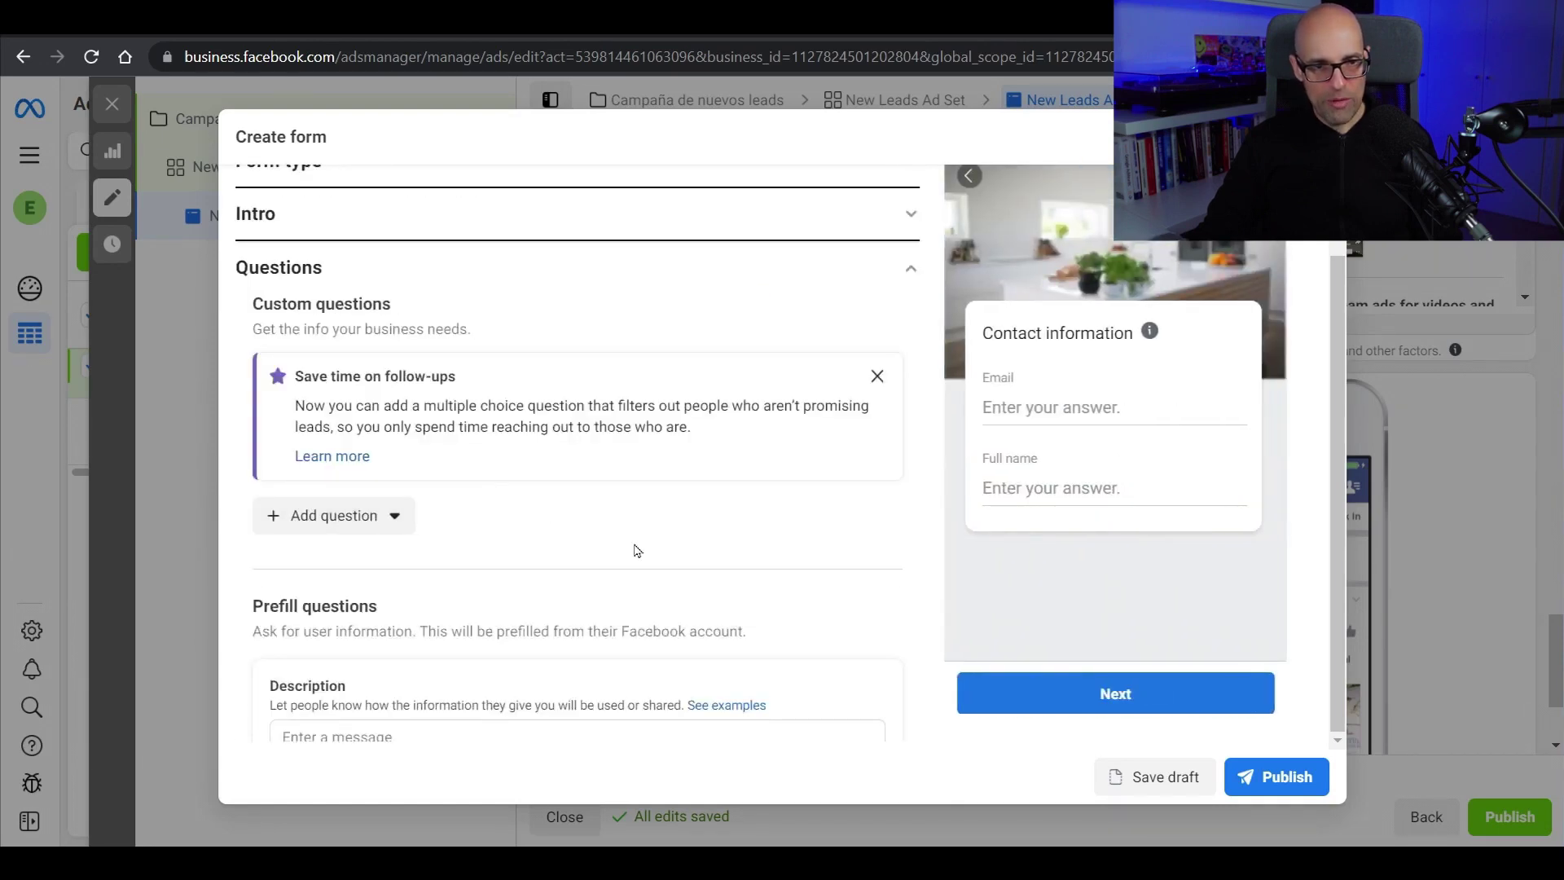
{"action": "left_click", "coordinate": [387, 526]}
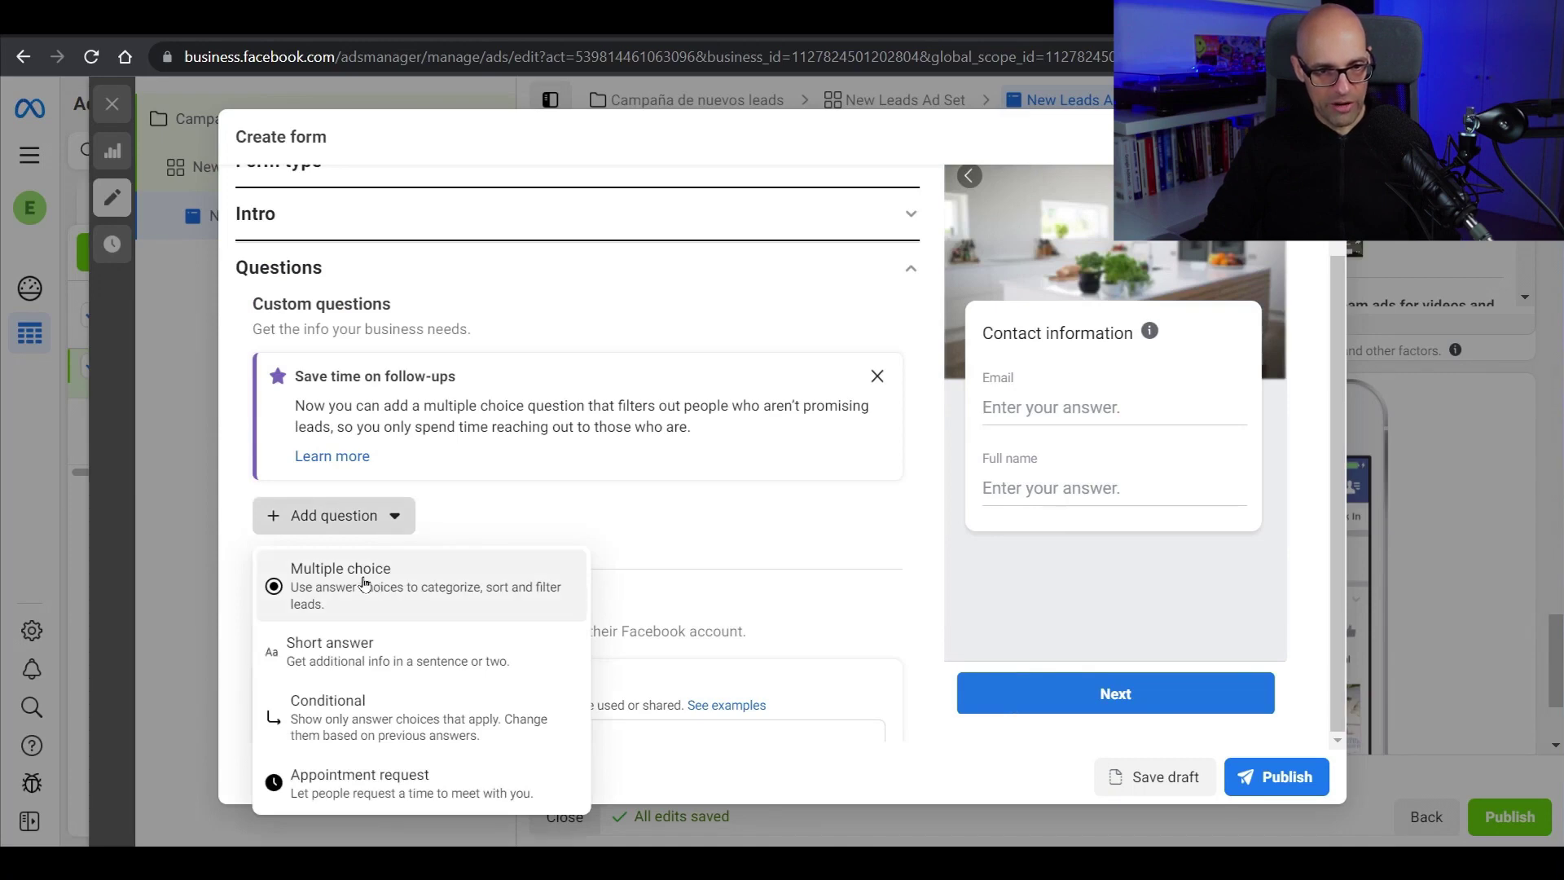
{"action": "left_click", "coordinate": [364, 584]}
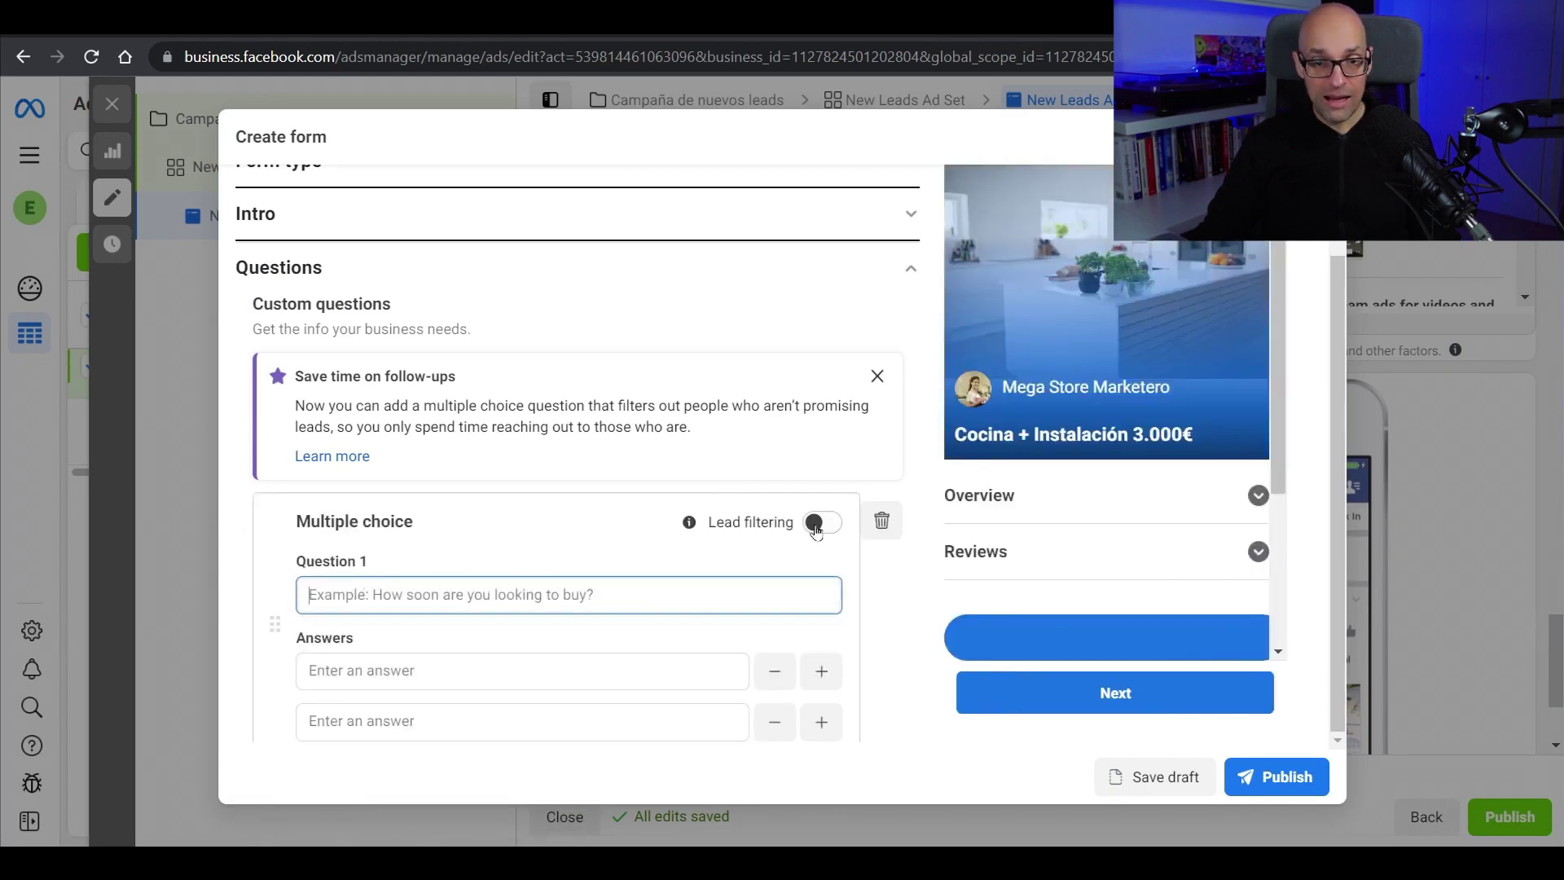
{"action": "mouse_move", "coordinate": [690, 524]}
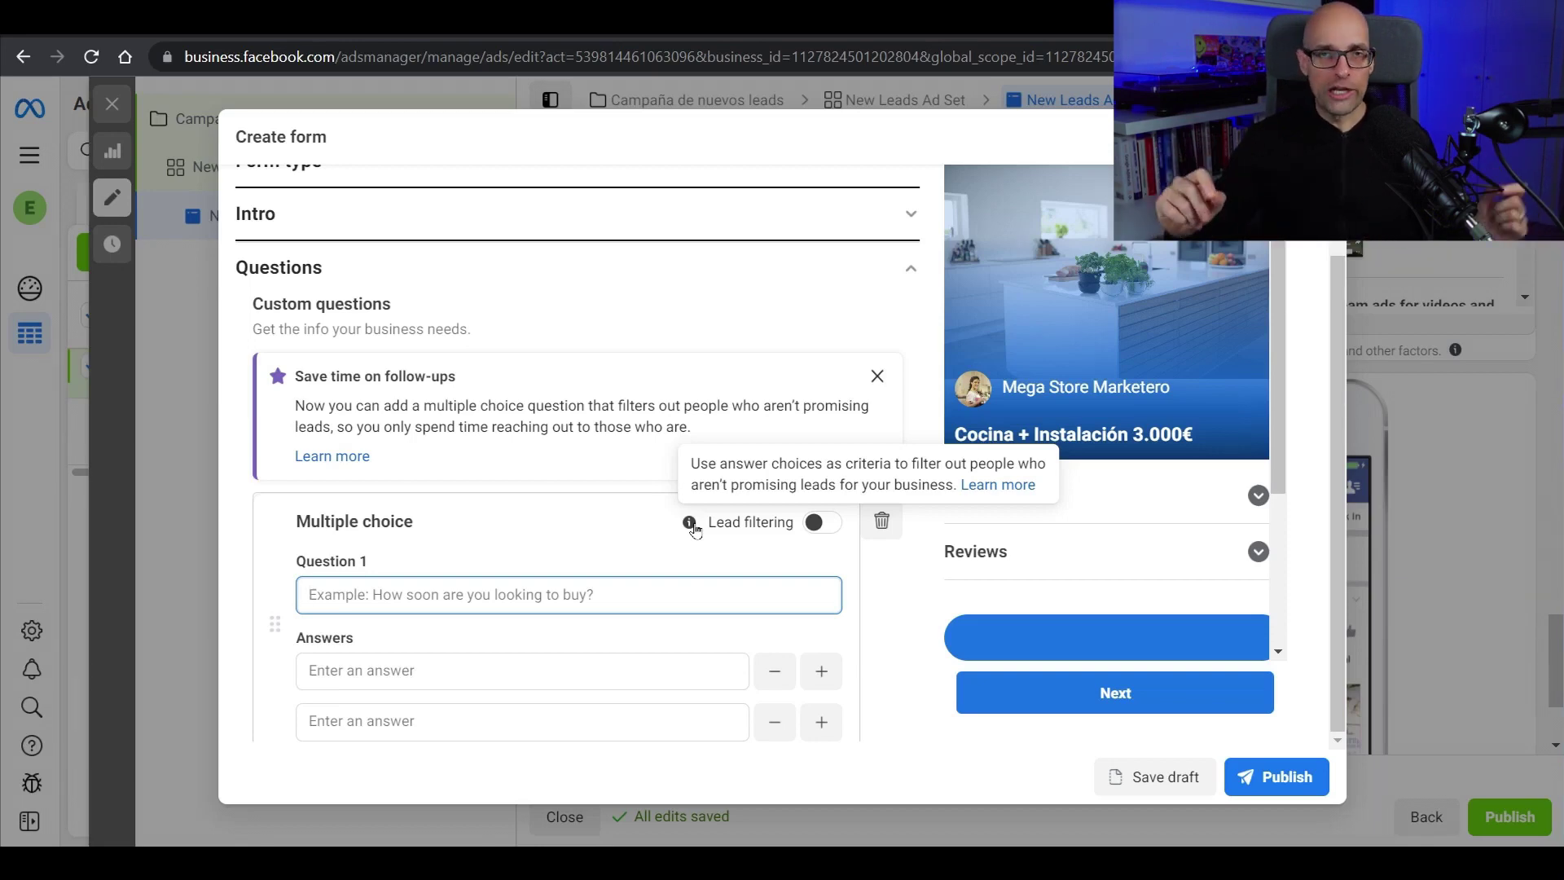
{"action": "left_click", "coordinate": [823, 523]}
{"action": "scroll", "coordinate": [825, 586], "scroll_direction": "down", "scroll_amount": 4}
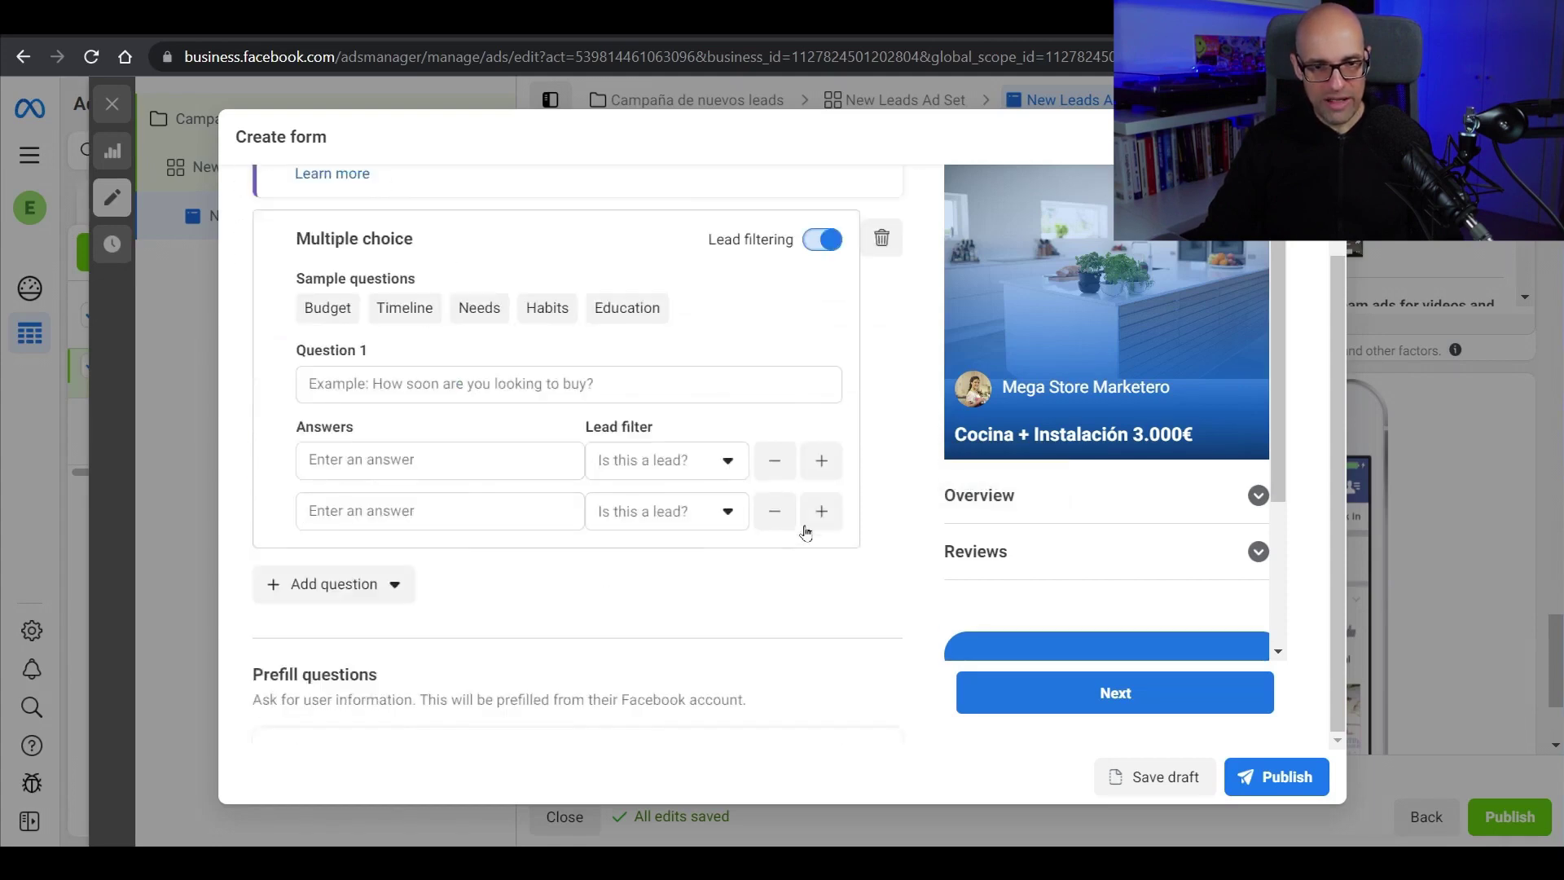
Extend the multiple choice question to four answers and enter "¿Cuándo quieres renovar tu cocina?" from the resources document as Question 1
{"action": "left_click", "coordinate": [821, 511]}
{"action": "left_click", "coordinate": [824, 562]}
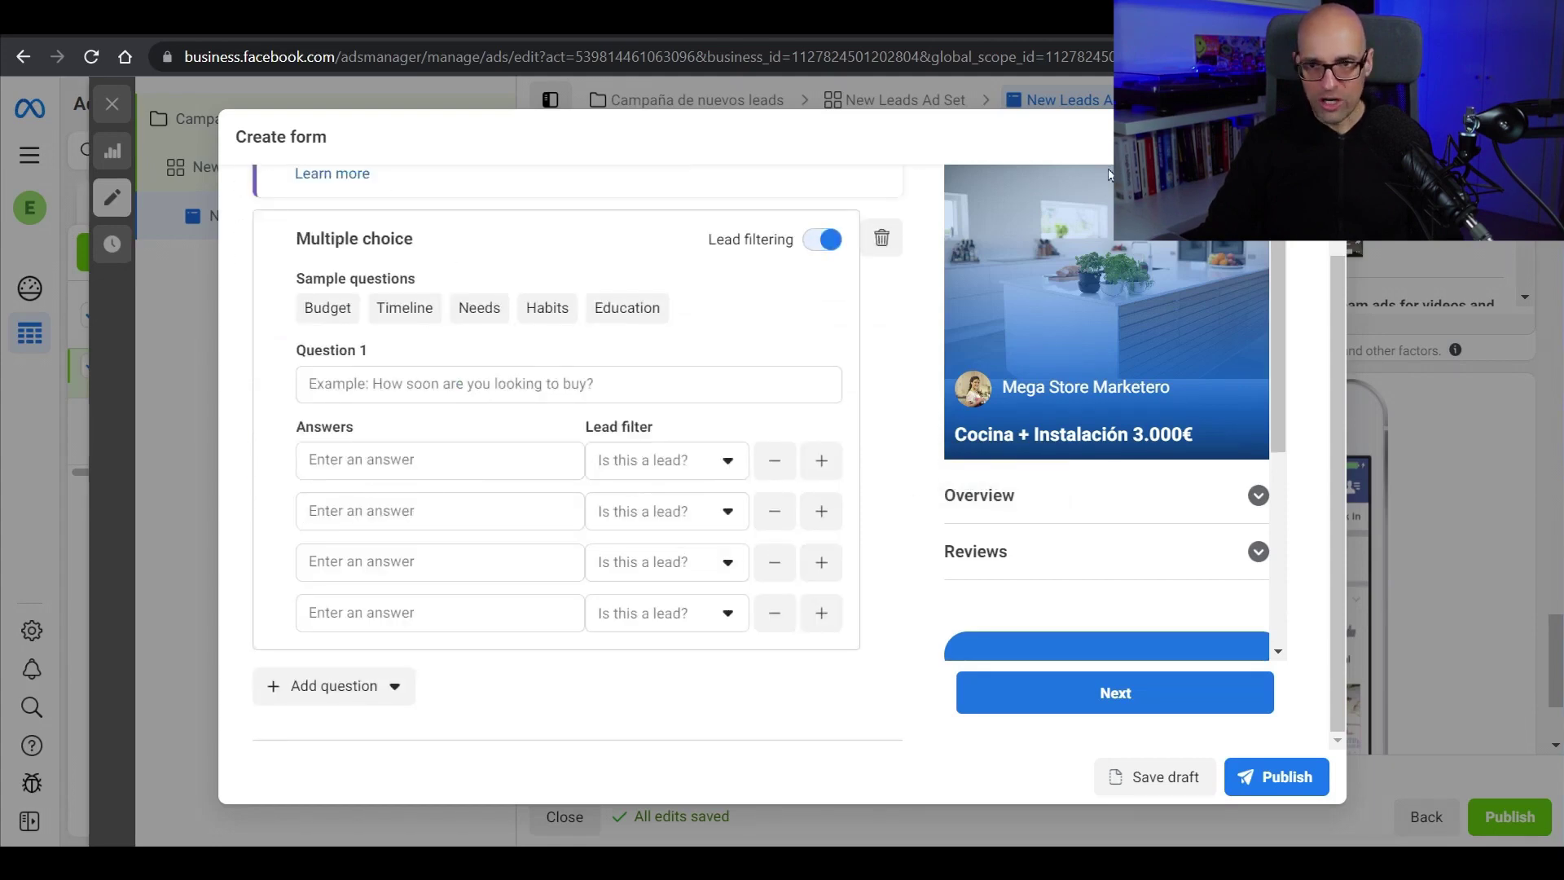
{"action": "key", "text": "alt+Tab"}
{"action": "scroll", "coordinate": [825, 448], "scroll_direction": "down", "scroll_amount": 1}
{"action": "left_click_drag", "start_coordinate": [845, 517], "coordinate": [623, 519]}
{"action": "key", "text": "ctrl+c"}
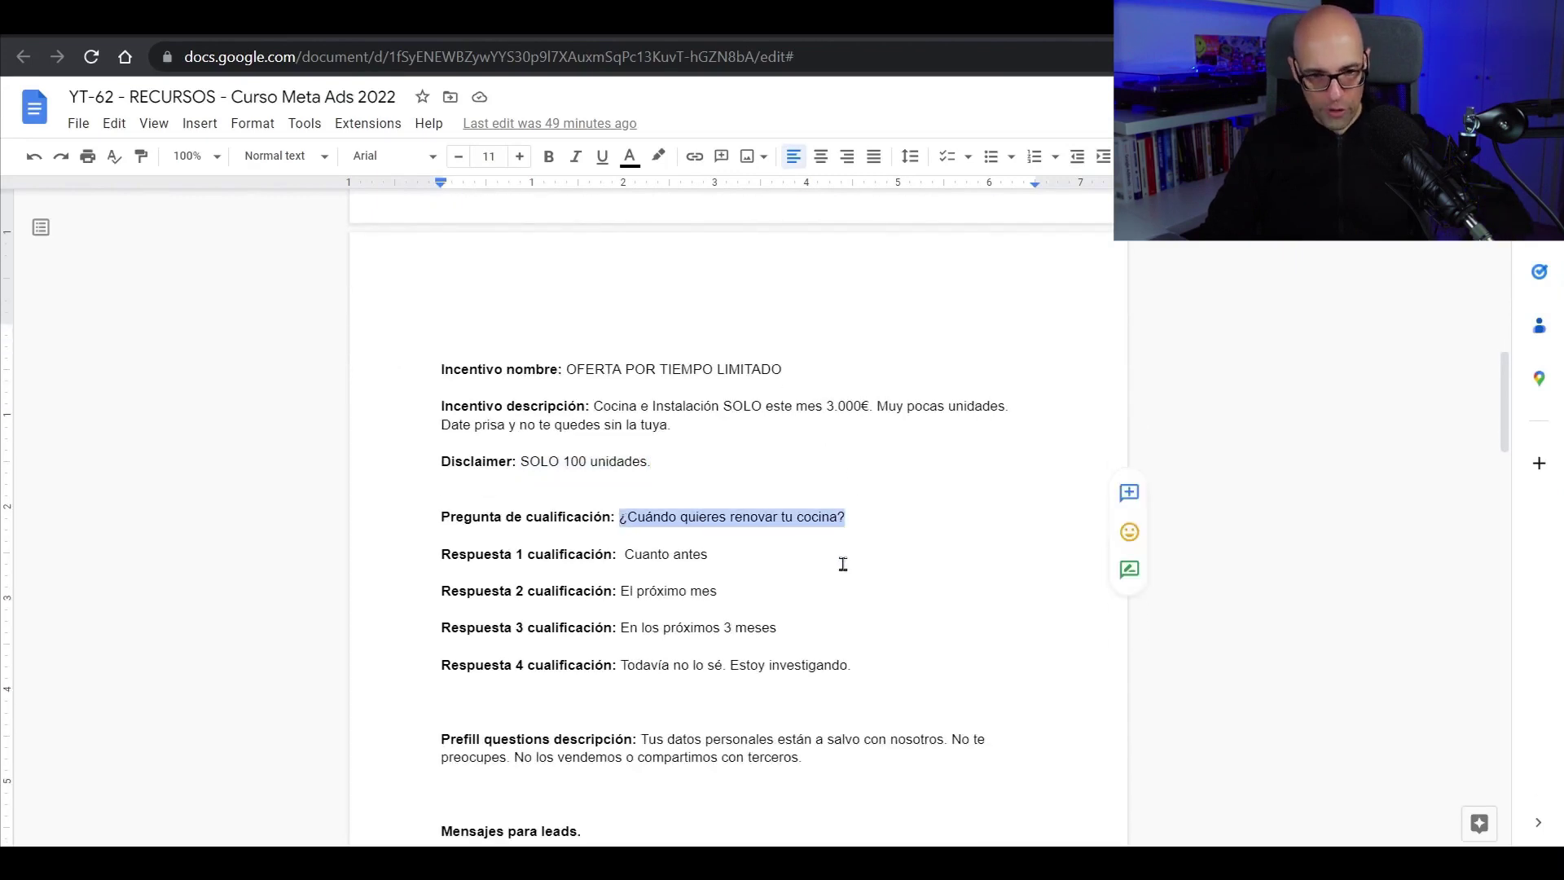
{"action": "key", "text": "alt+Tab"}
{"action": "left_click", "coordinate": [525, 384]}
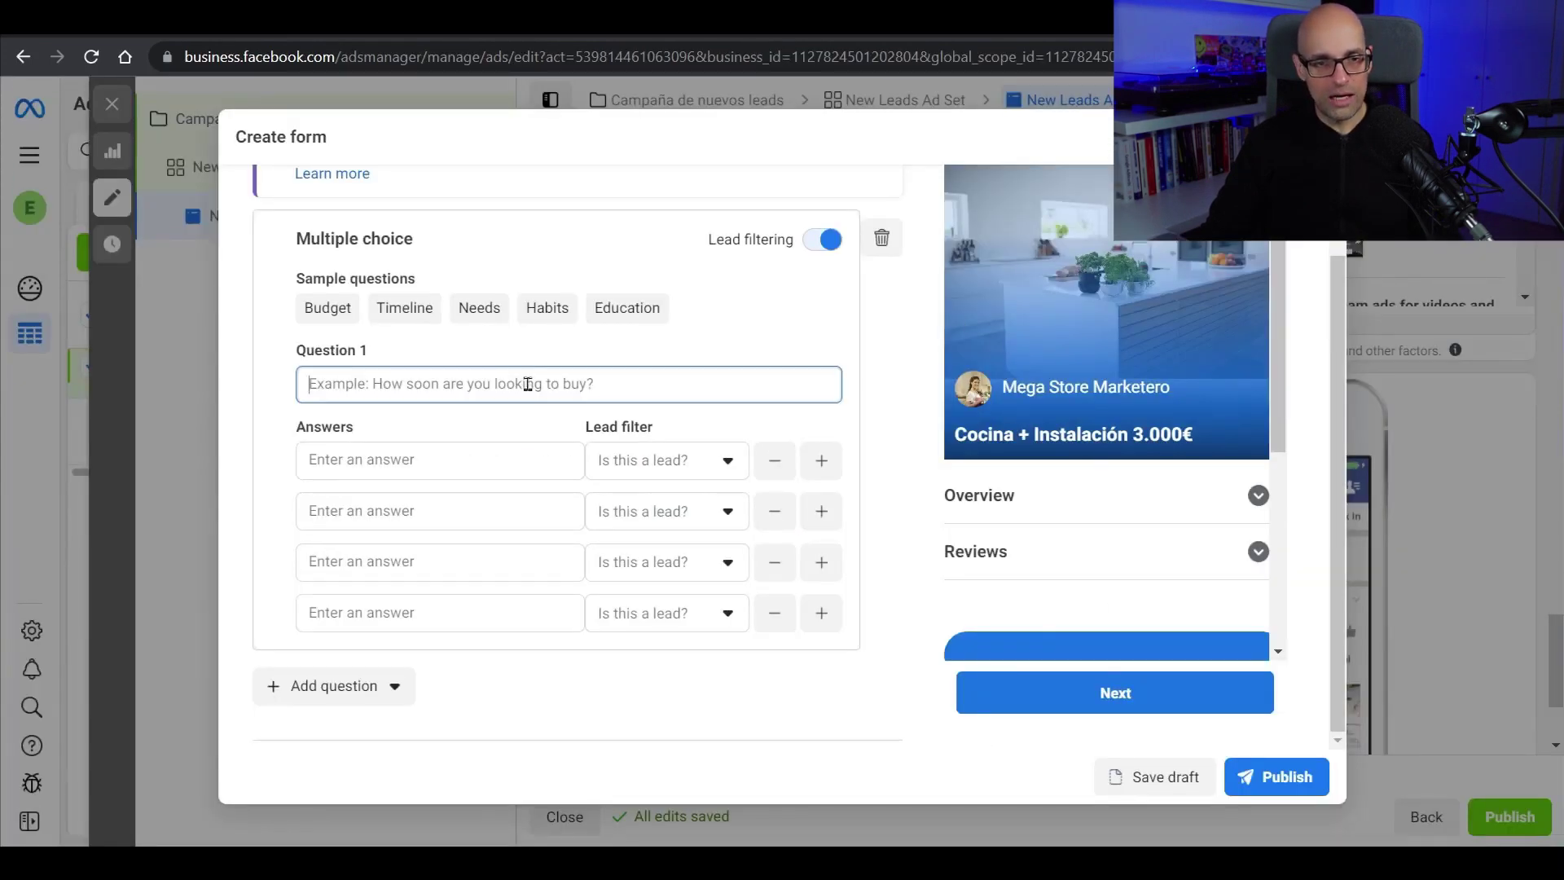
{"action": "key", "text": "ctrl+v"}
{"action": "left_click", "coordinate": [773, 421]}
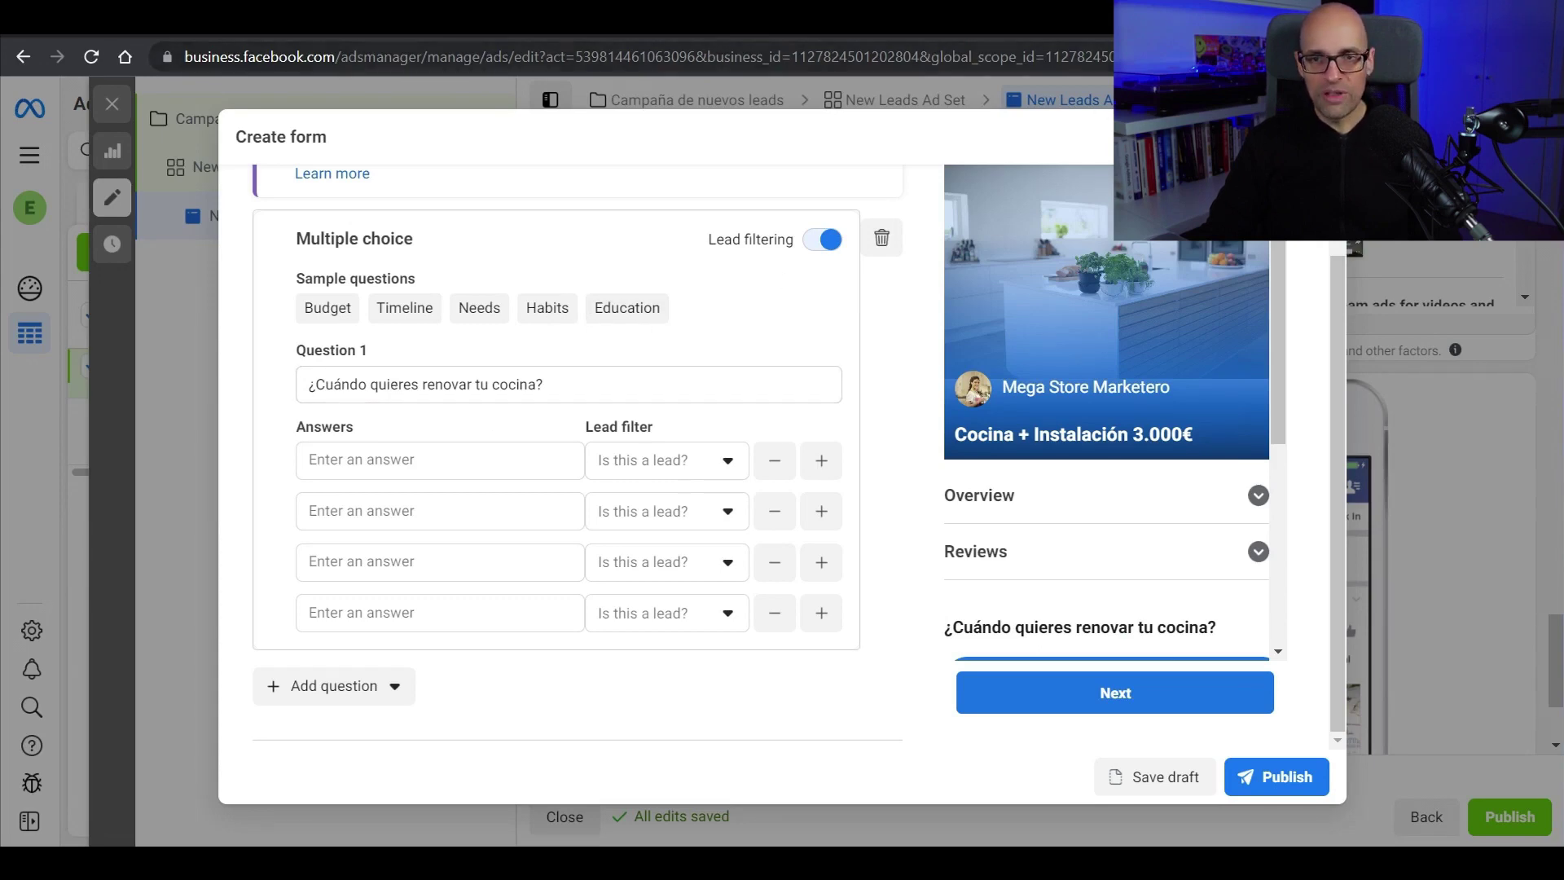
Fill the four answers with "Cuanto antes", "El próximo mes", "En los próximos 3 meses" and "Todavía no lo sé. Estoy investigando."
{"action": "key", "text": "alt+Tab"}
{"action": "left_click_drag", "start_coordinate": [708, 554], "coordinate": [625, 556]}
{"action": "key", "text": "ctrl+c"}
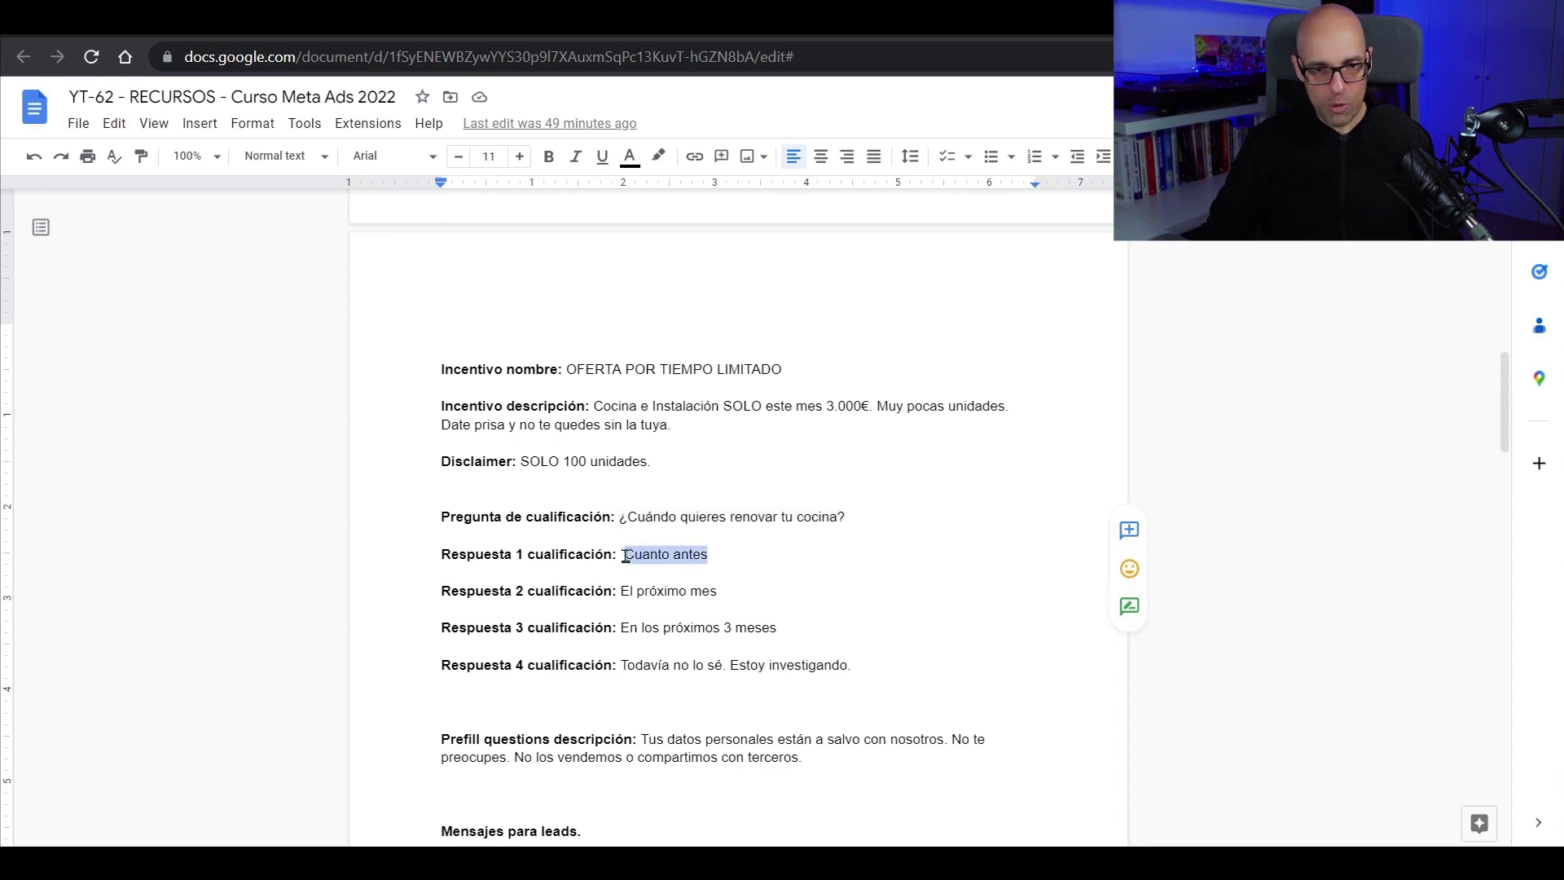
{"action": "key", "text": "alt+Tab"}
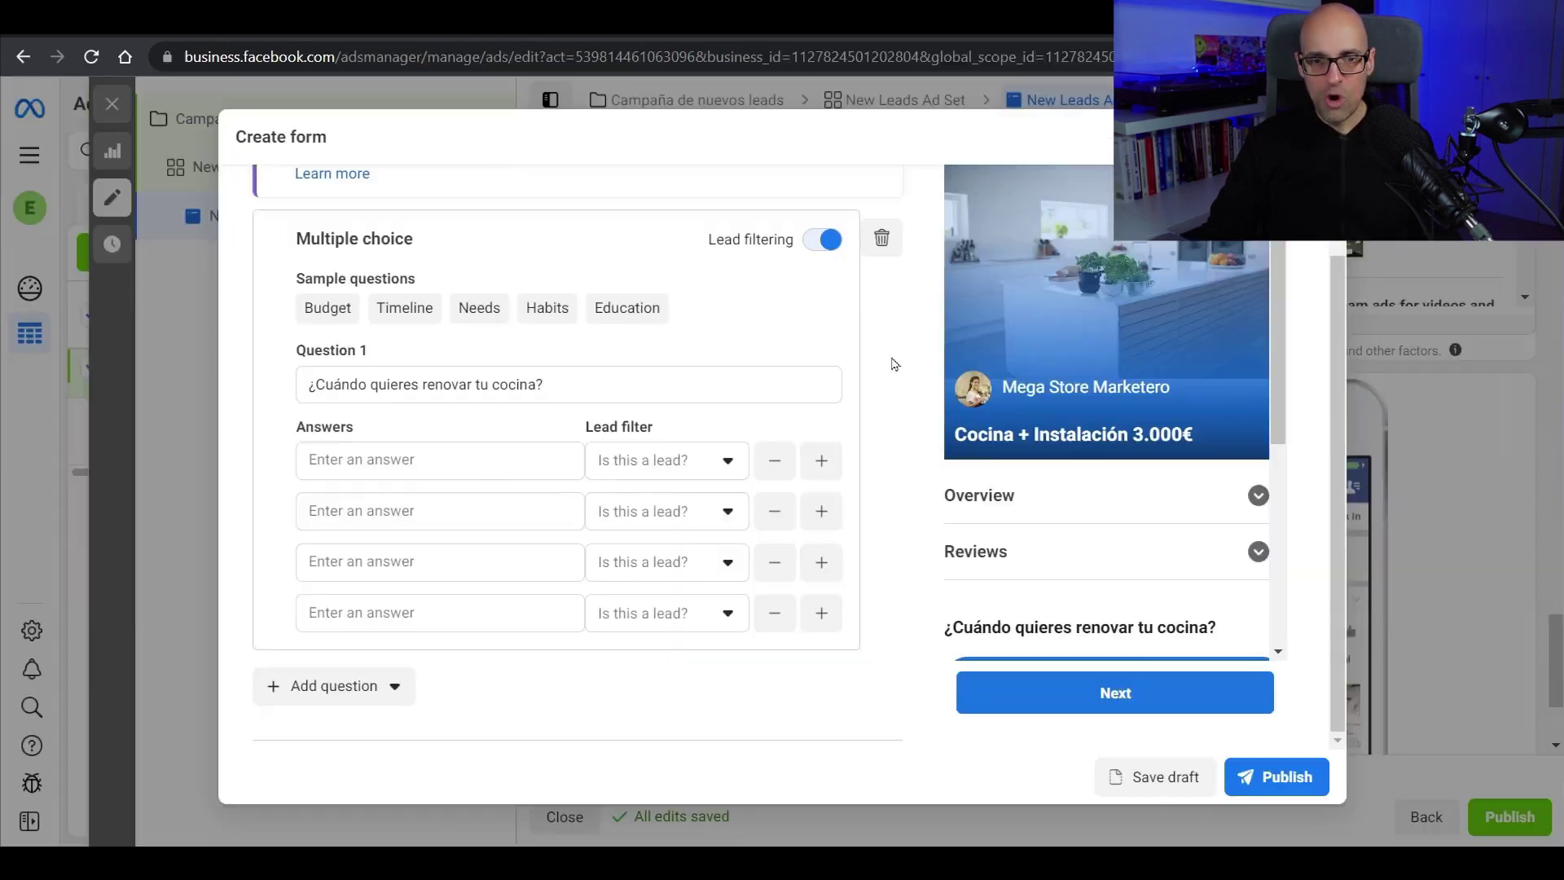
{"action": "left_click", "coordinate": [441, 458]}
{"action": "key", "text": "ctrl+v"}
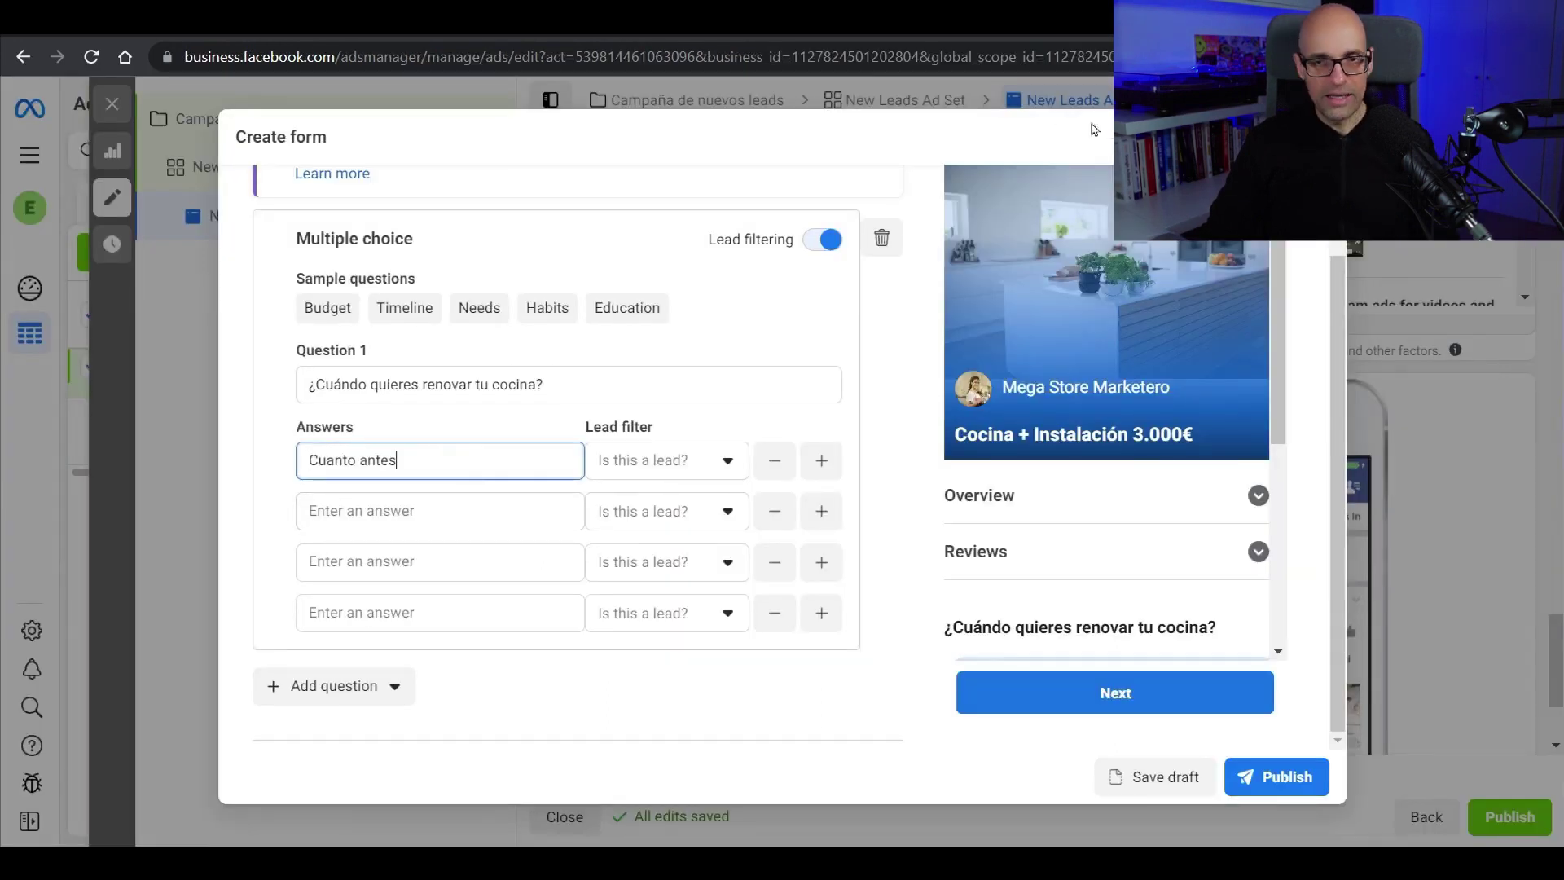
{"action": "key", "text": "alt+Tab"}
{"action": "left_click_drag", "start_coordinate": [717, 591], "coordinate": [621, 591]}
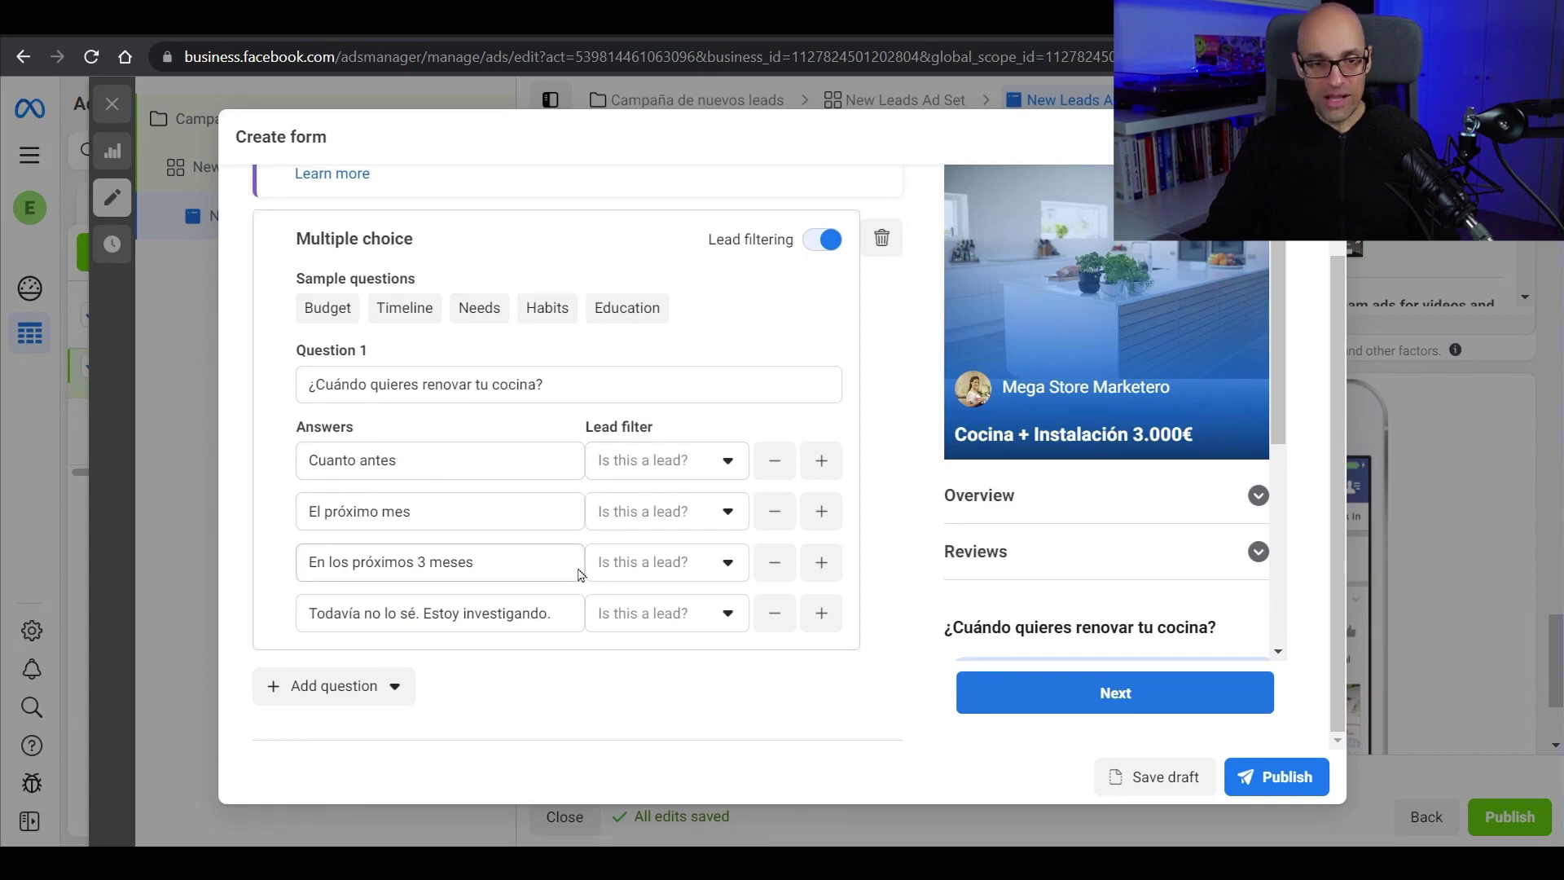
Set the lead filter to Lead for "Cuanto antes" and "El próximo mes", and to Not a lead for the other two answers
{"action": "left_click", "coordinate": [721, 460]}
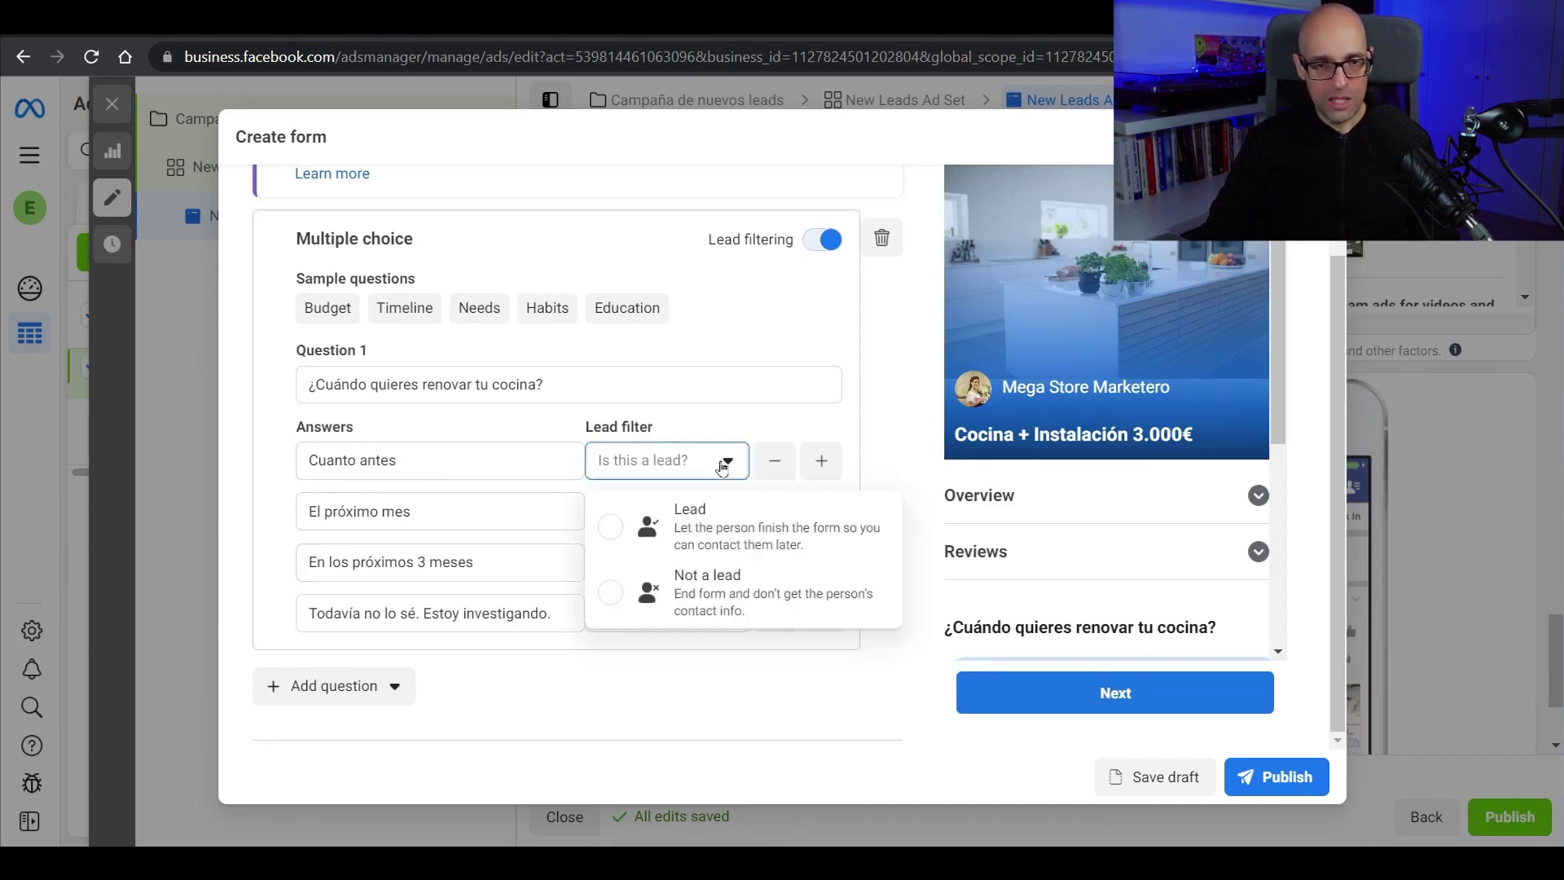
{"action": "left_click", "coordinate": [709, 517]}
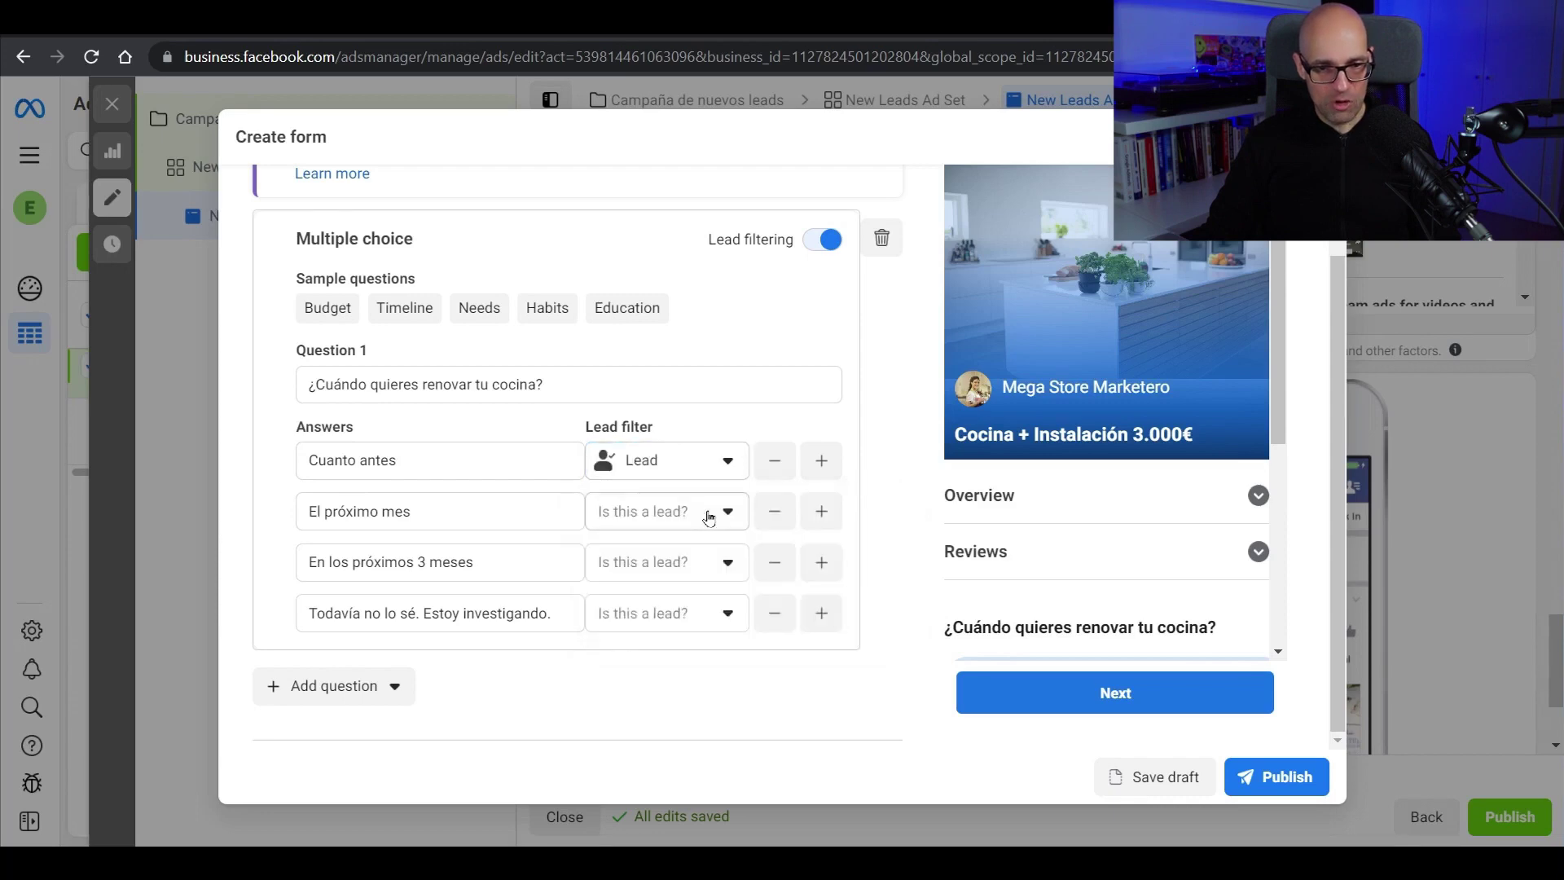
{"action": "left_click", "coordinate": [709, 517]}
{"action": "left_click", "coordinate": [704, 568]}
{"action": "left_click", "coordinate": [698, 567]}
{"action": "left_click", "coordinate": [700, 684]}
{"action": "left_click", "coordinate": [709, 617]}
{"action": "left_click", "coordinate": [732, 730]}
{"action": "scroll", "coordinate": [717, 689], "scroll_direction": "down", "scroll_amount": 2}
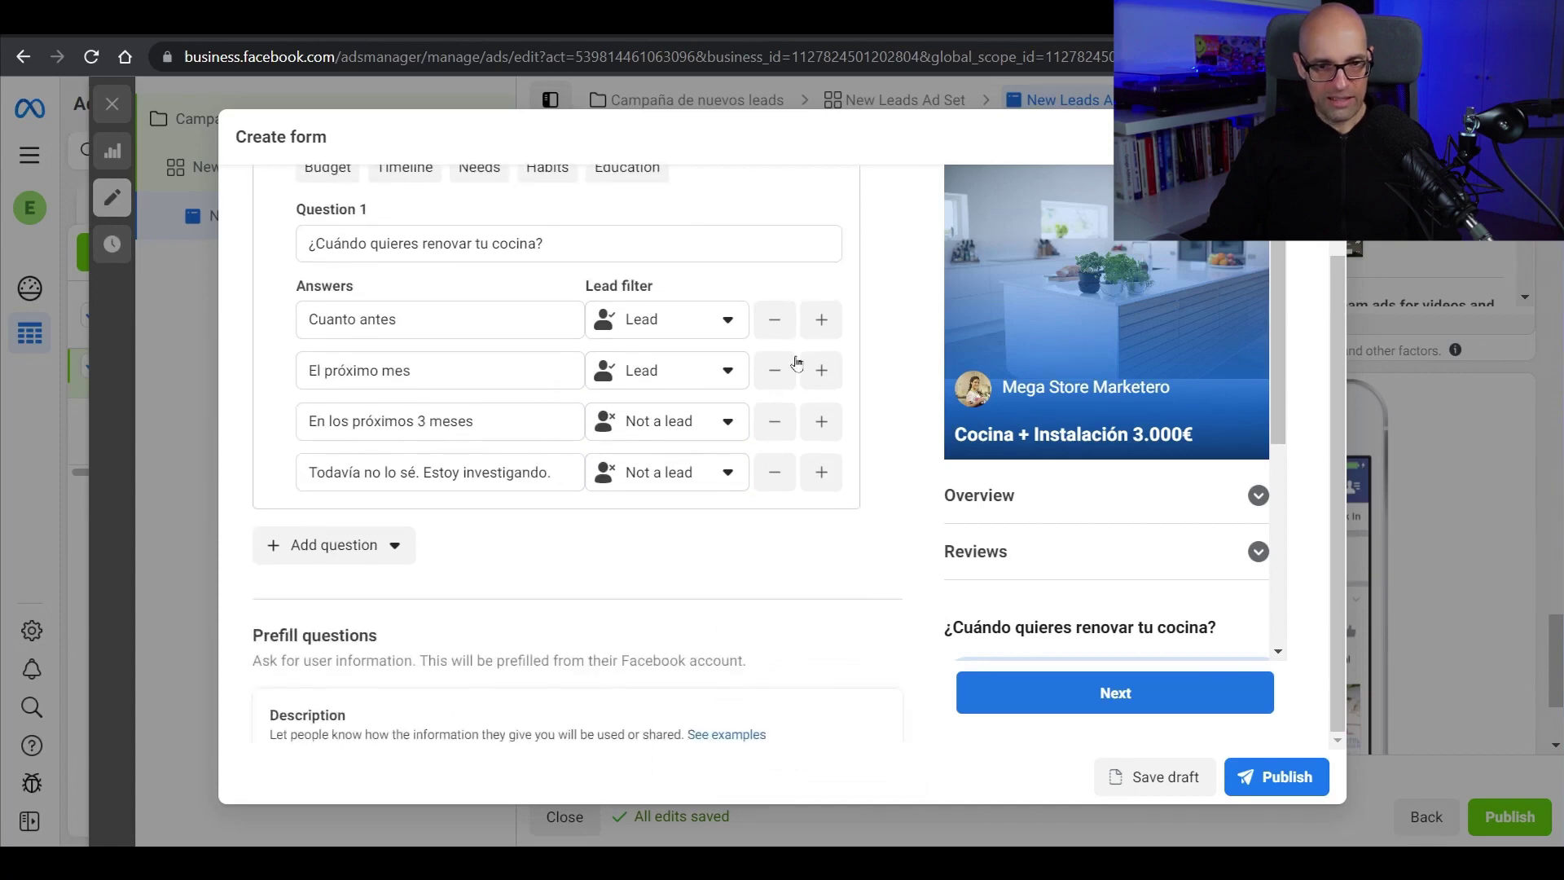
{"action": "scroll", "coordinate": [603, 457], "scroll_direction": "up", "scroll_amount": 2}
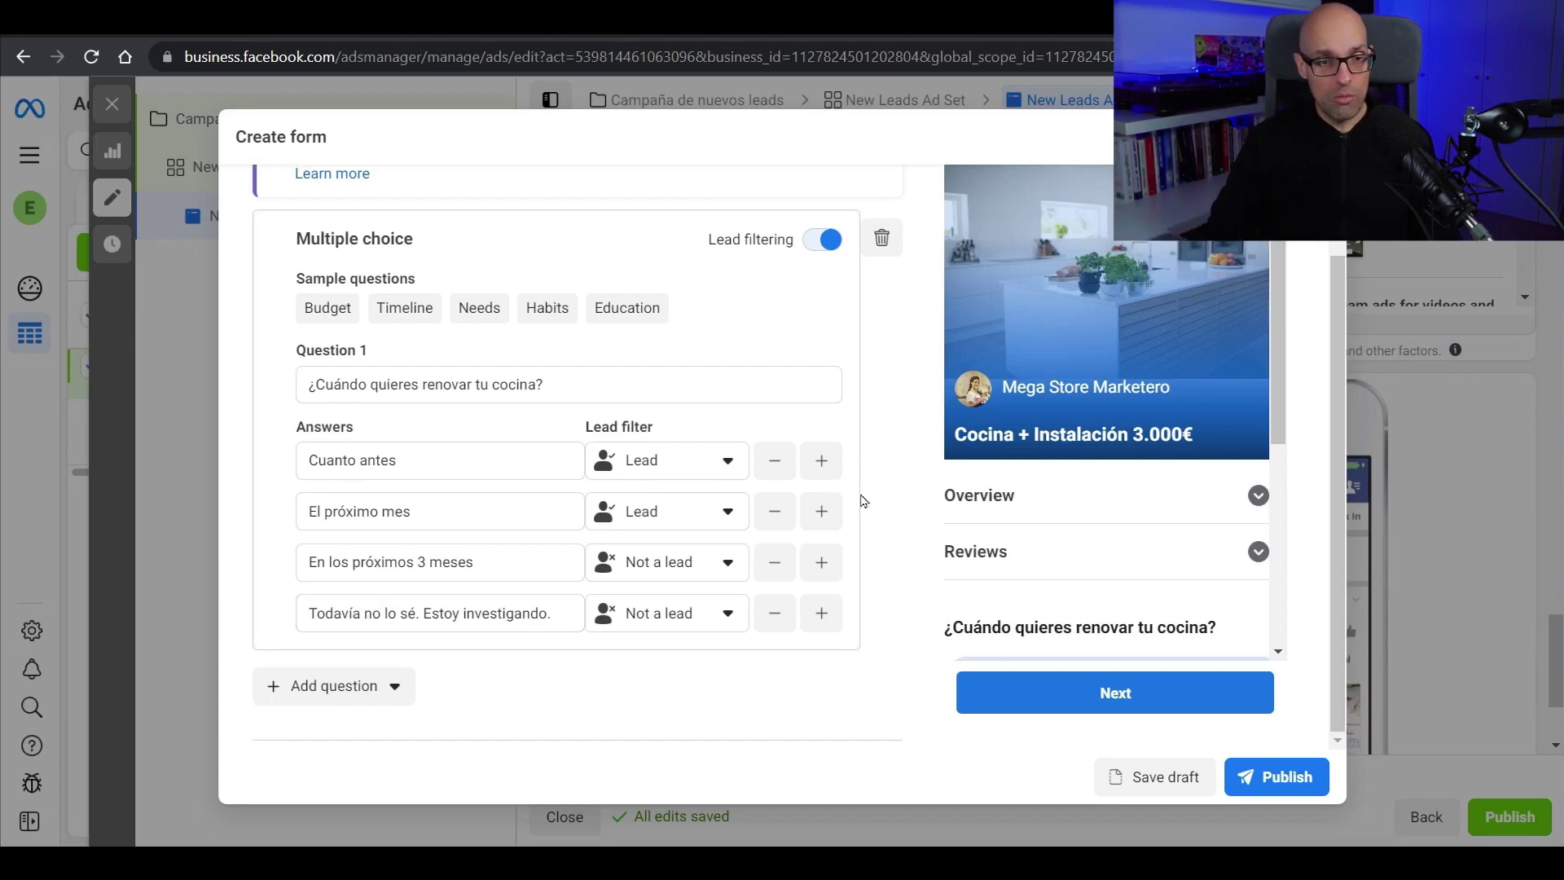
Set the prefill questions description to "Tus datos personales están a salvo con nosotros. No te preocupes. No los vendemos o compartimos con terceros."
{"action": "scroll", "coordinate": [862, 499], "scroll_direction": "down", "scroll_amount": 2}
{"action": "scroll", "coordinate": [863, 499], "scroll_direction": "down", "scroll_amount": 6}
{"action": "scroll", "coordinate": [771, 447], "scroll_direction": "up", "scroll_amount": 2}
{"action": "scroll", "coordinate": [785, 448], "scroll_direction": "down", "scroll_amount": 2}
{"action": "key", "text": "ctrl+Tab"}
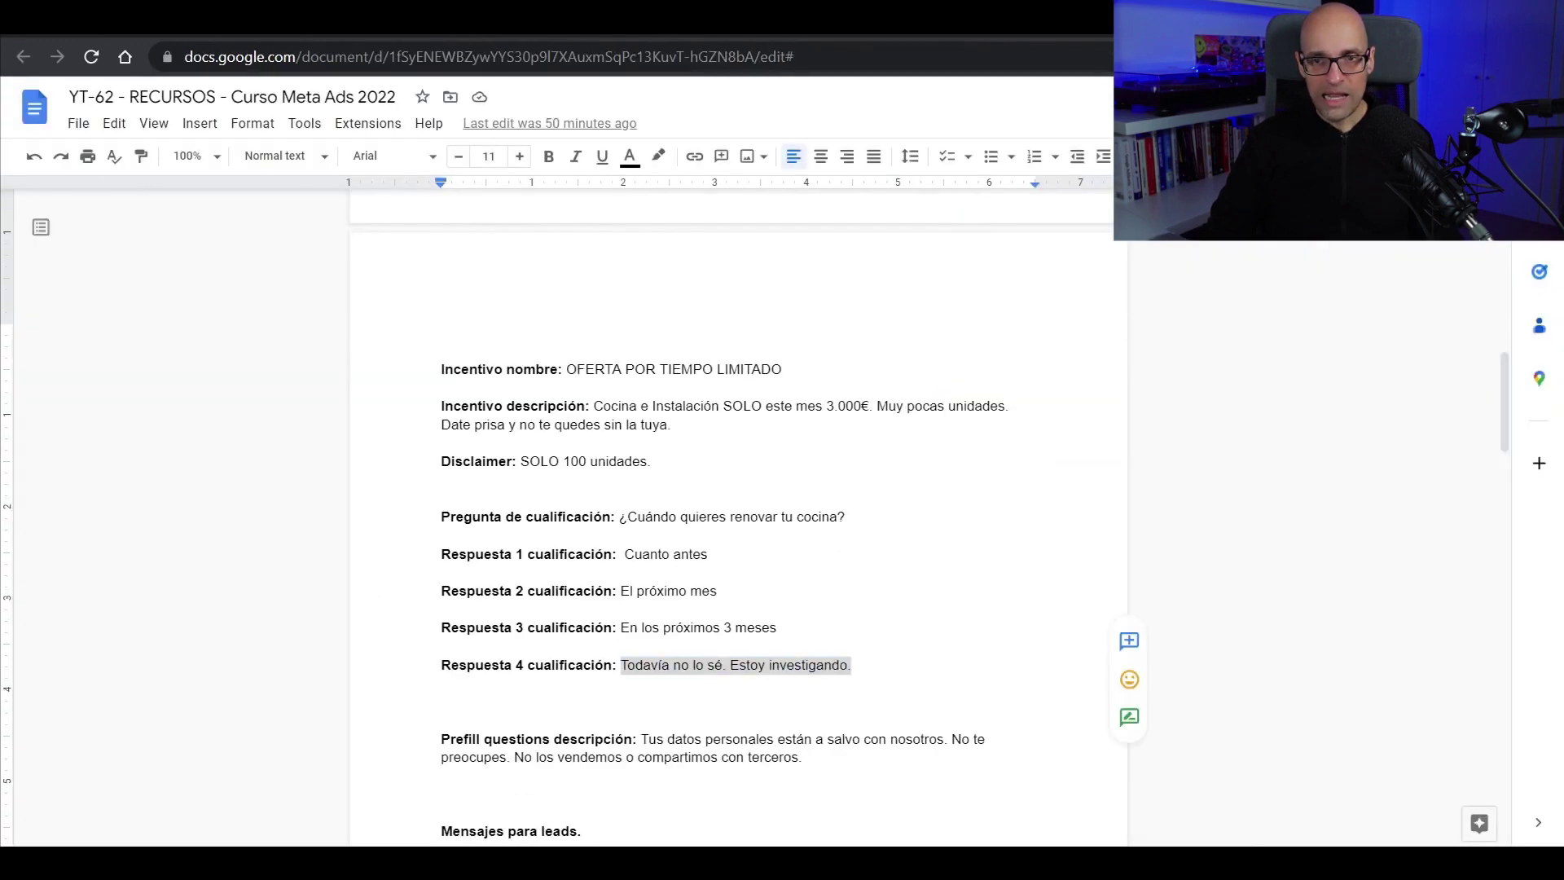
{"action": "scroll", "coordinate": [692, 654], "scroll_direction": "down", "scroll_amount": 2}
{"action": "left_click_drag", "start_coordinate": [804, 616], "coordinate": [642, 598]}
{"action": "key", "text": "ctrl+c"}
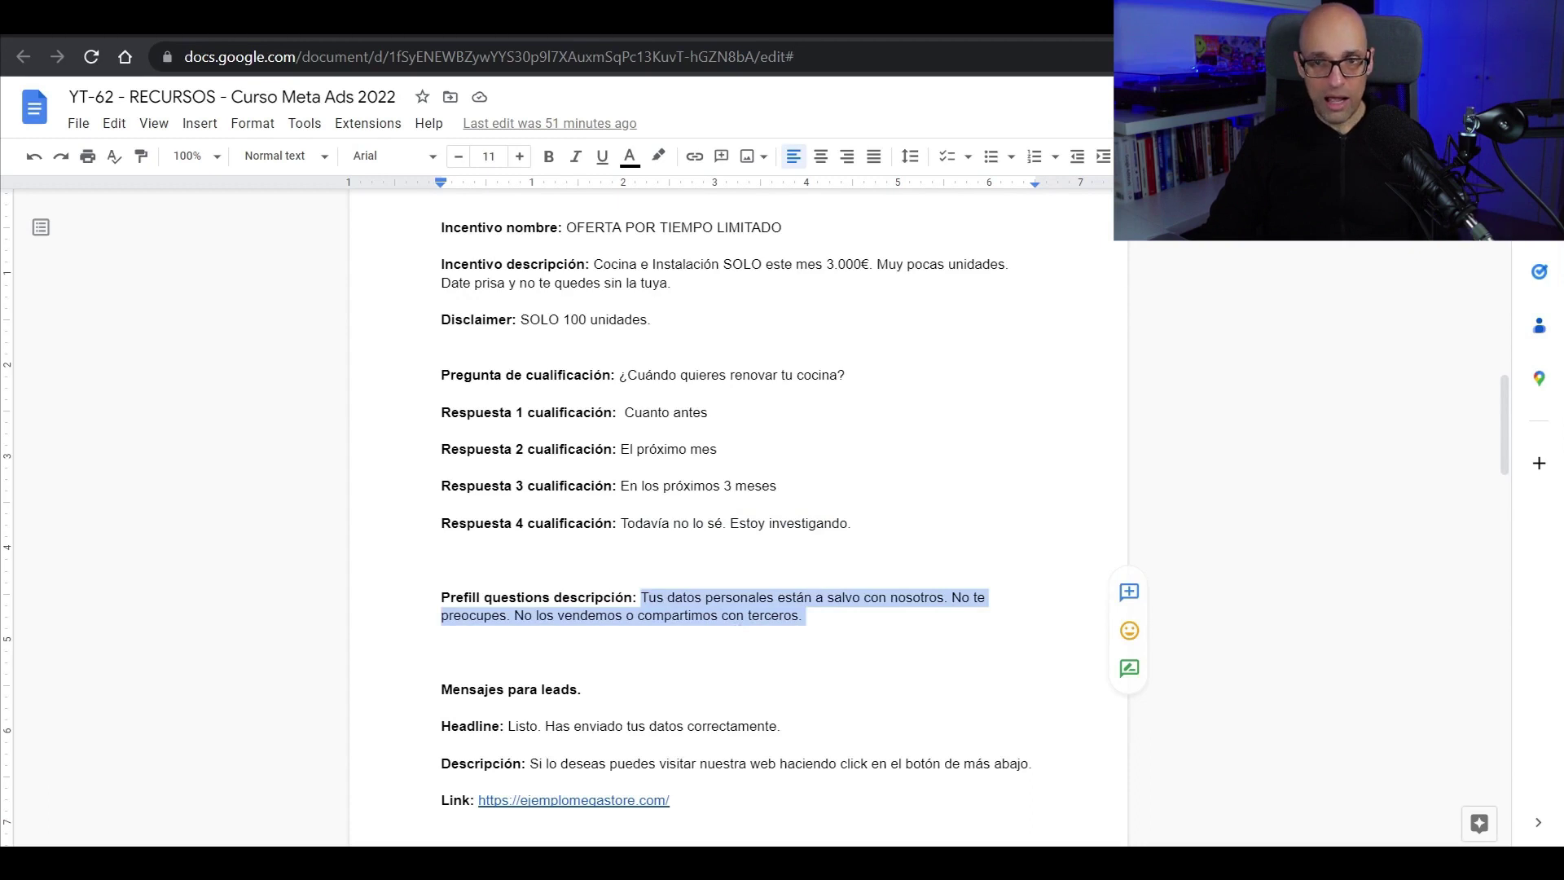
{"action": "key", "text": "ctrl+shift+Tab"}
{"action": "left_click", "coordinate": [573, 344]}
{"action": "key", "text": "ctrl+v"}
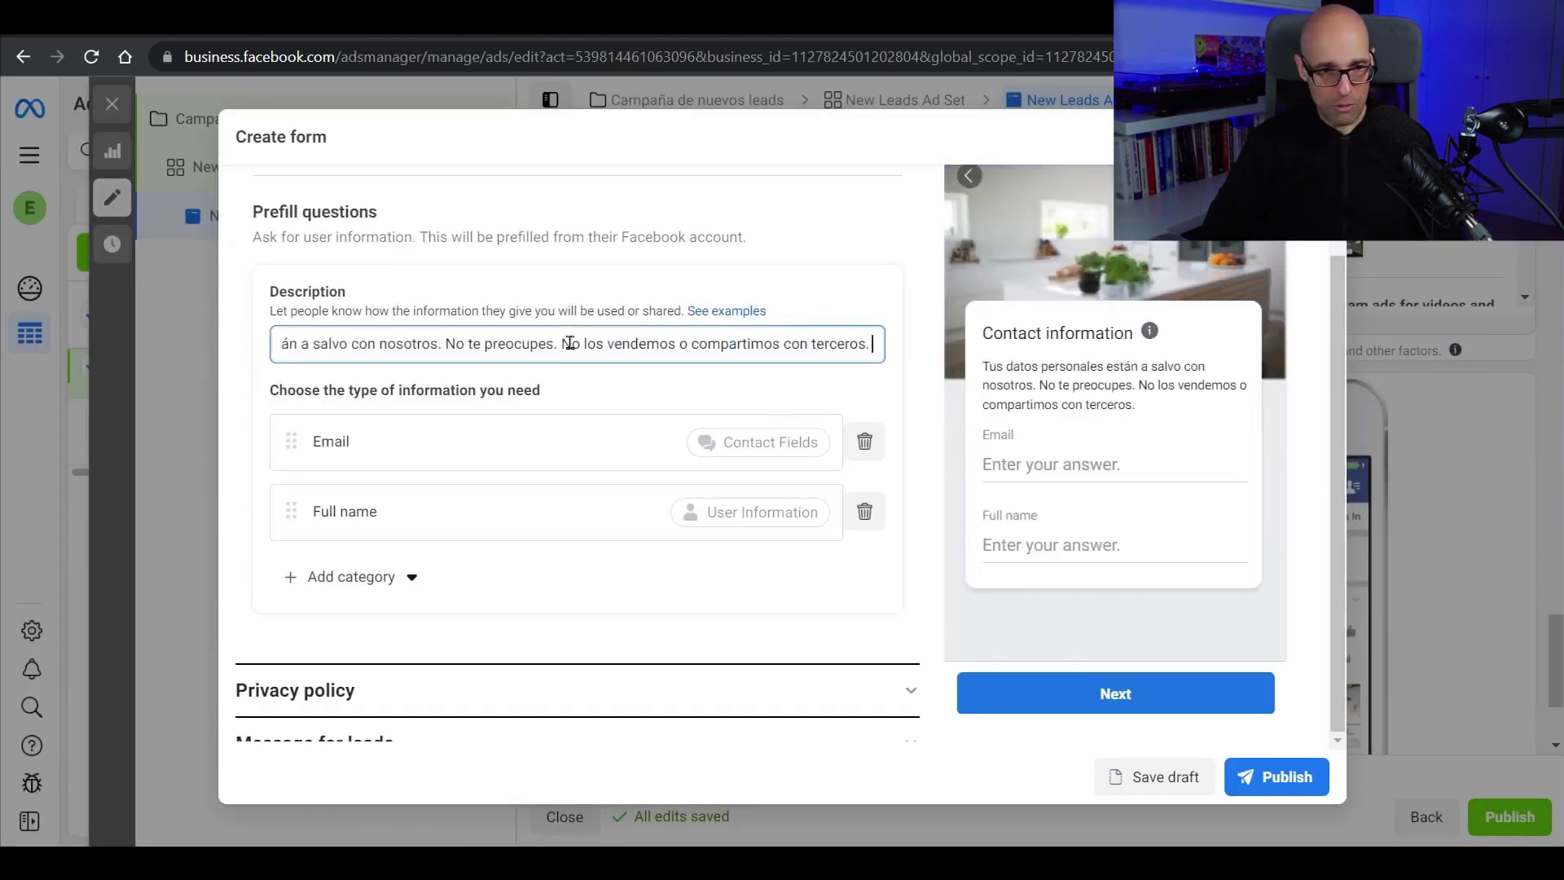
{"action": "left_click", "coordinate": [621, 383]}
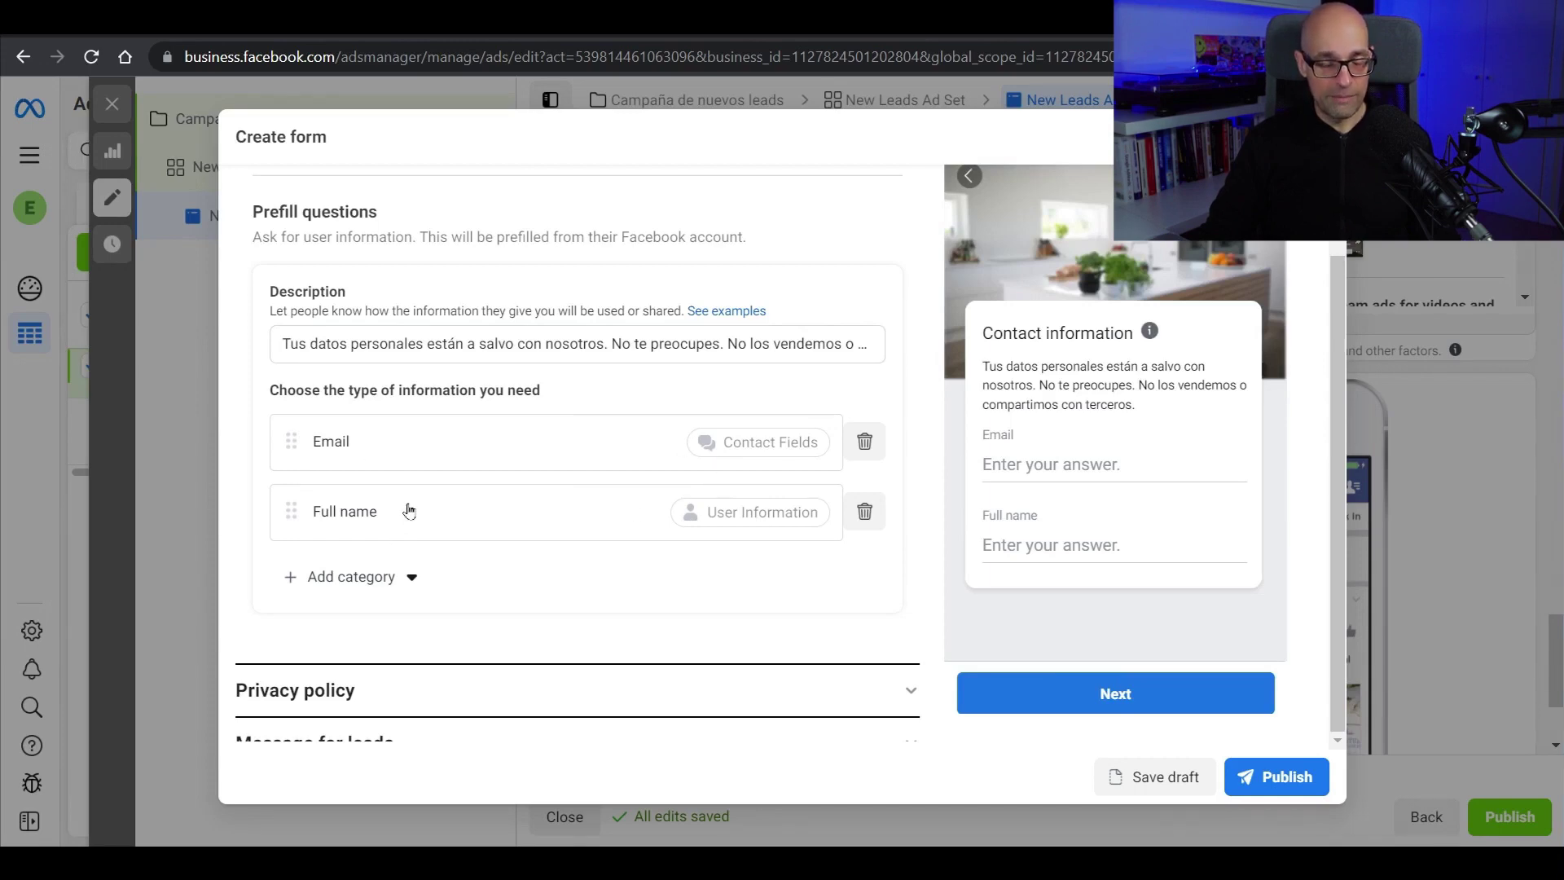
Add the Phone number contact field to the information requested in the prefill questions
{"action": "left_click", "coordinate": [412, 576]}
{"action": "mouse_move", "coordinate": [457, 626]}
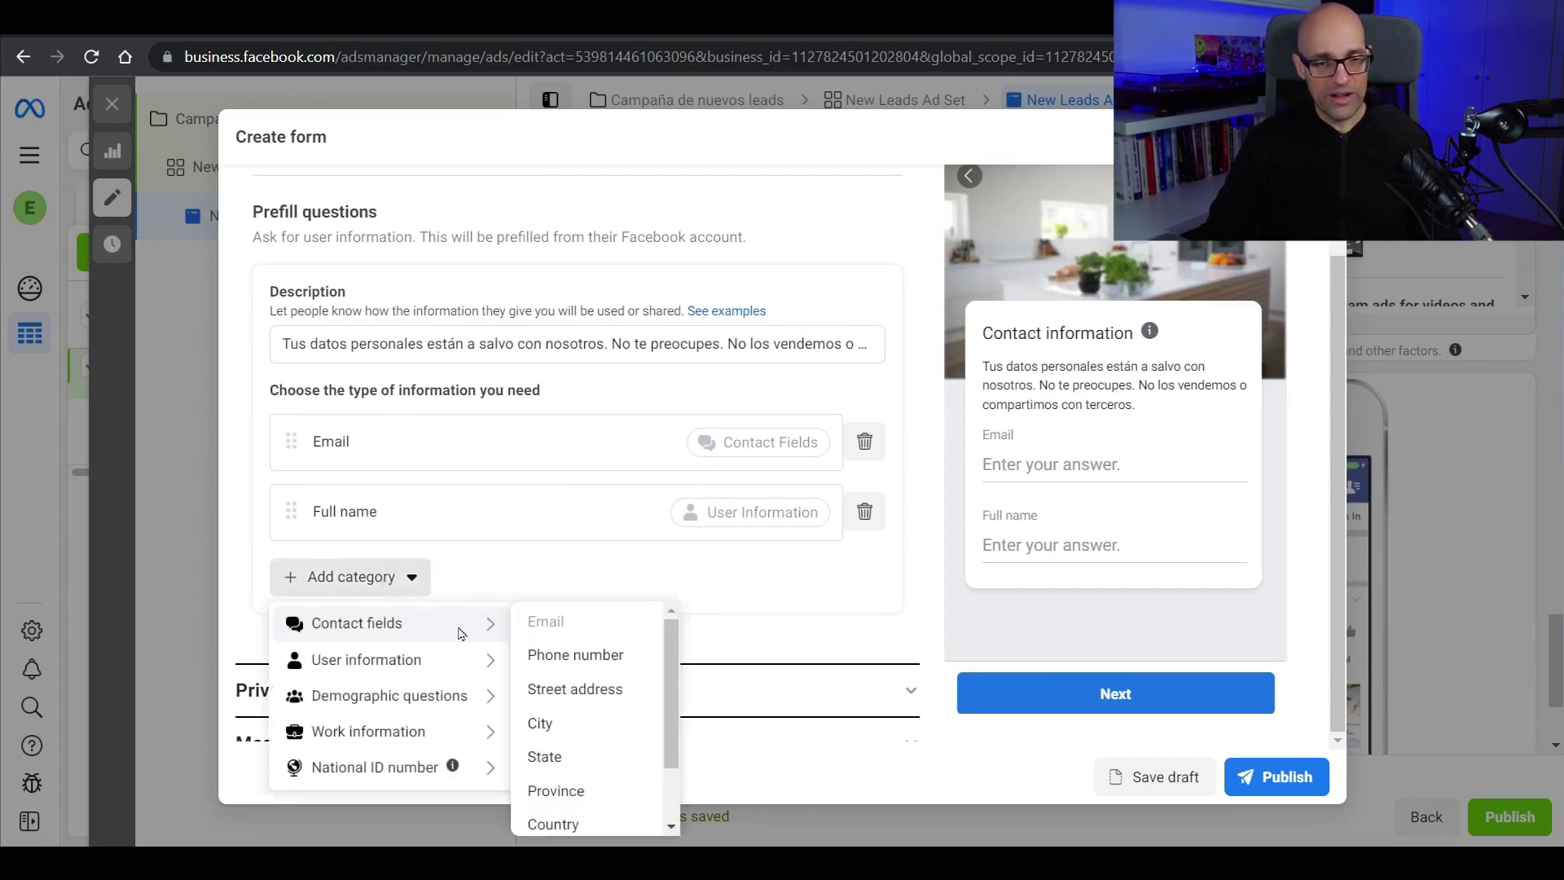
{"action": "left_click", "coordinate": [568, 649]}
{"action": "scroll", "coordinate": [860, 489], "scroll_direction": "down", "scroll_amount": 3}
{"action": "left_click", "coordinate": [863, 626]}
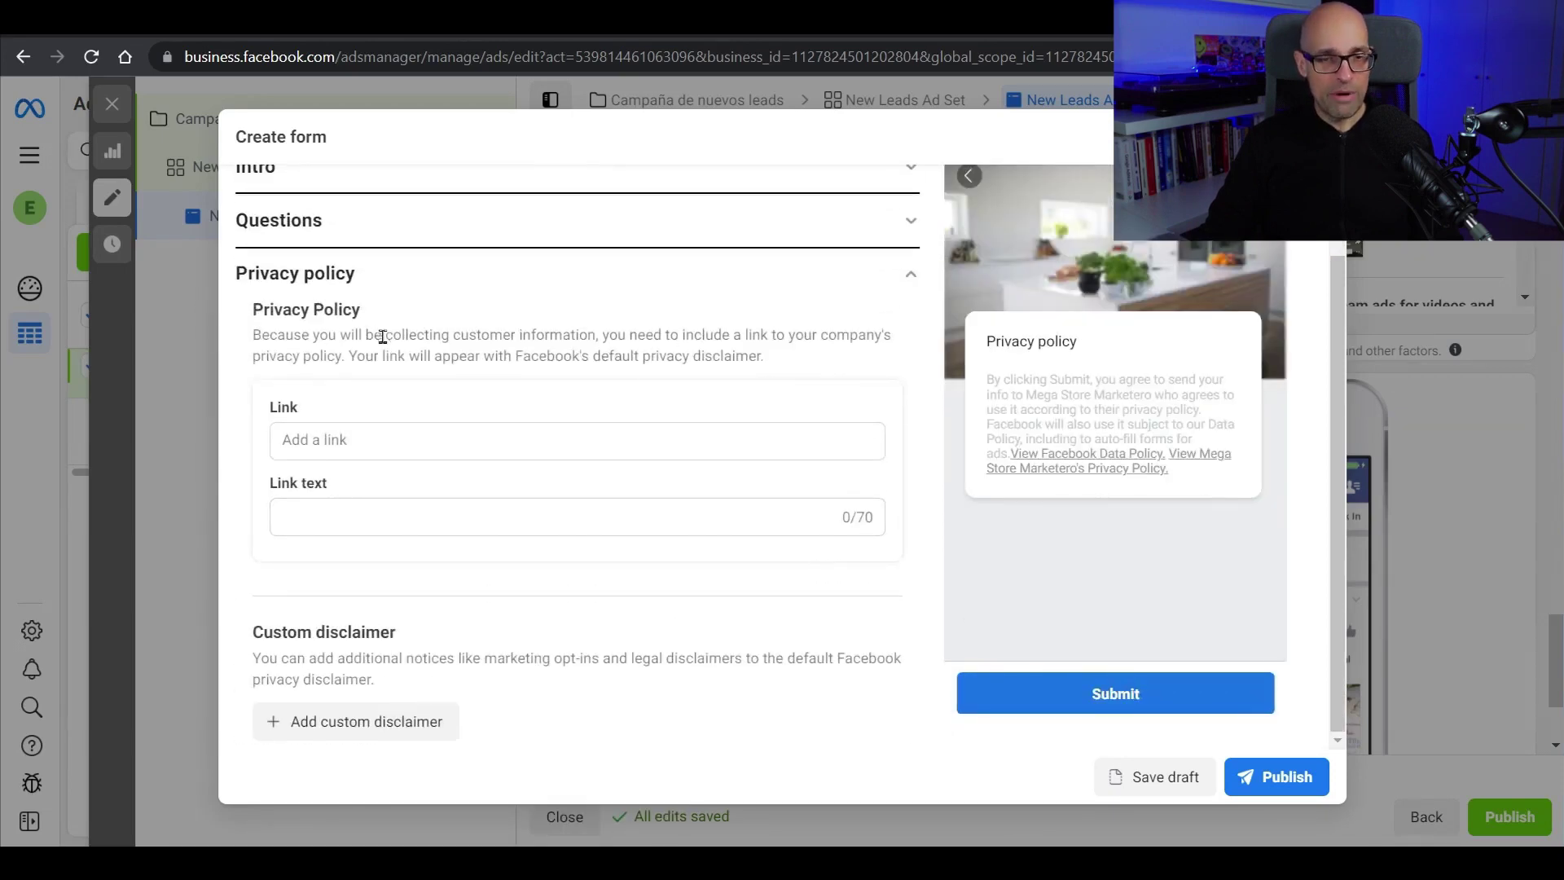
{"action": "key", "text": "ctrl+Tab"}
{"action": "left_click", "coordinate": [411, 65]}
{"action": "key", "text": "ctrl+c"}
{"action": "key", "text": "ctrl+shift+Tab"}
{"action": "left_click", "coordinate": [375, 441]}
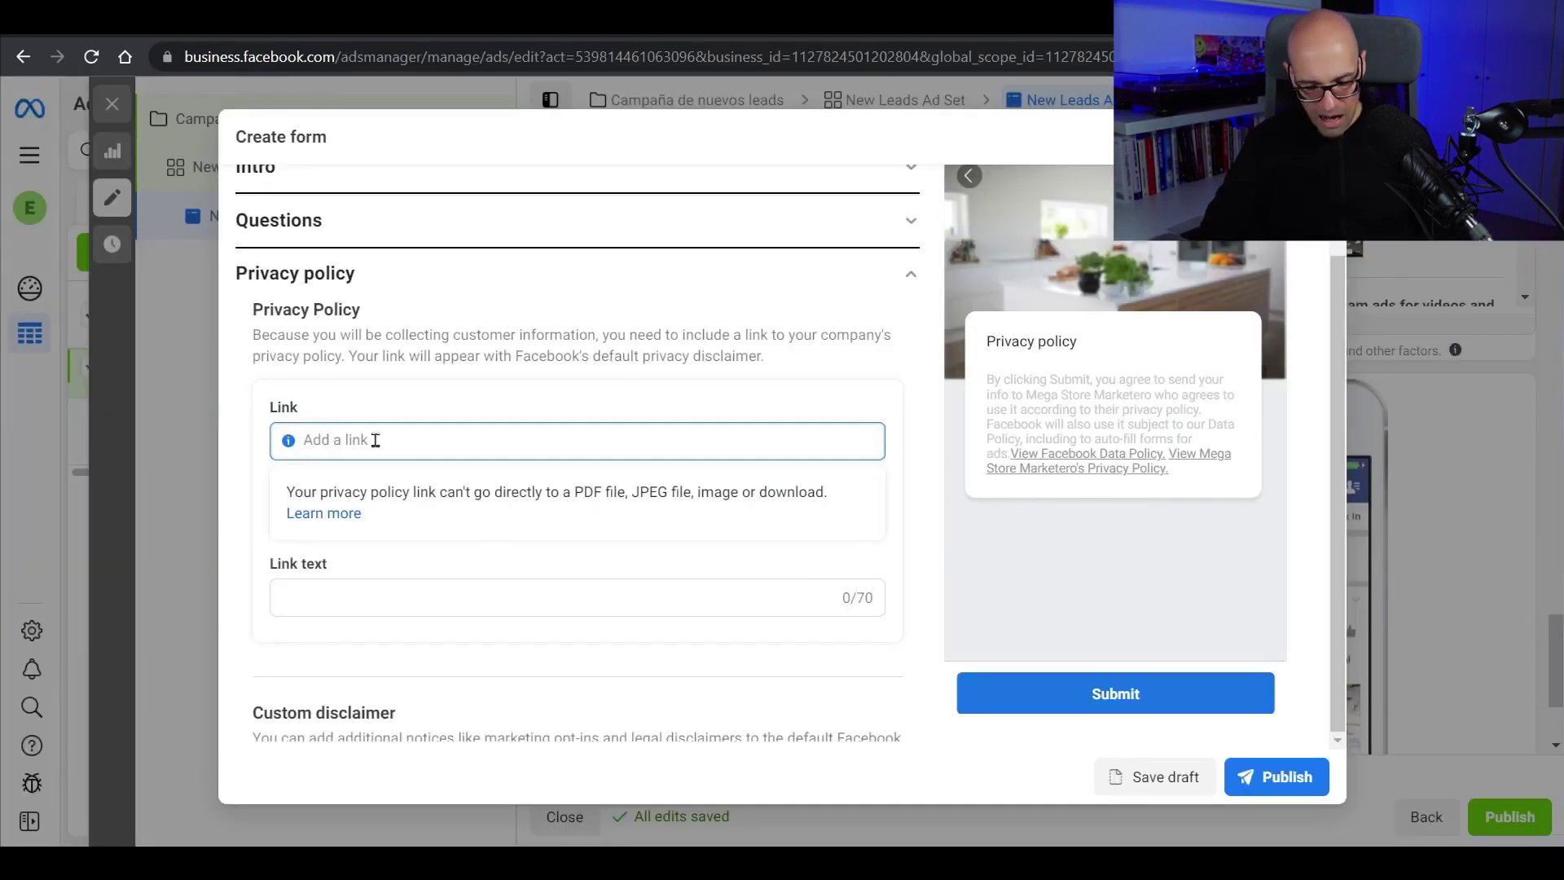
{"action": "key", "text": "ctrl+v"}
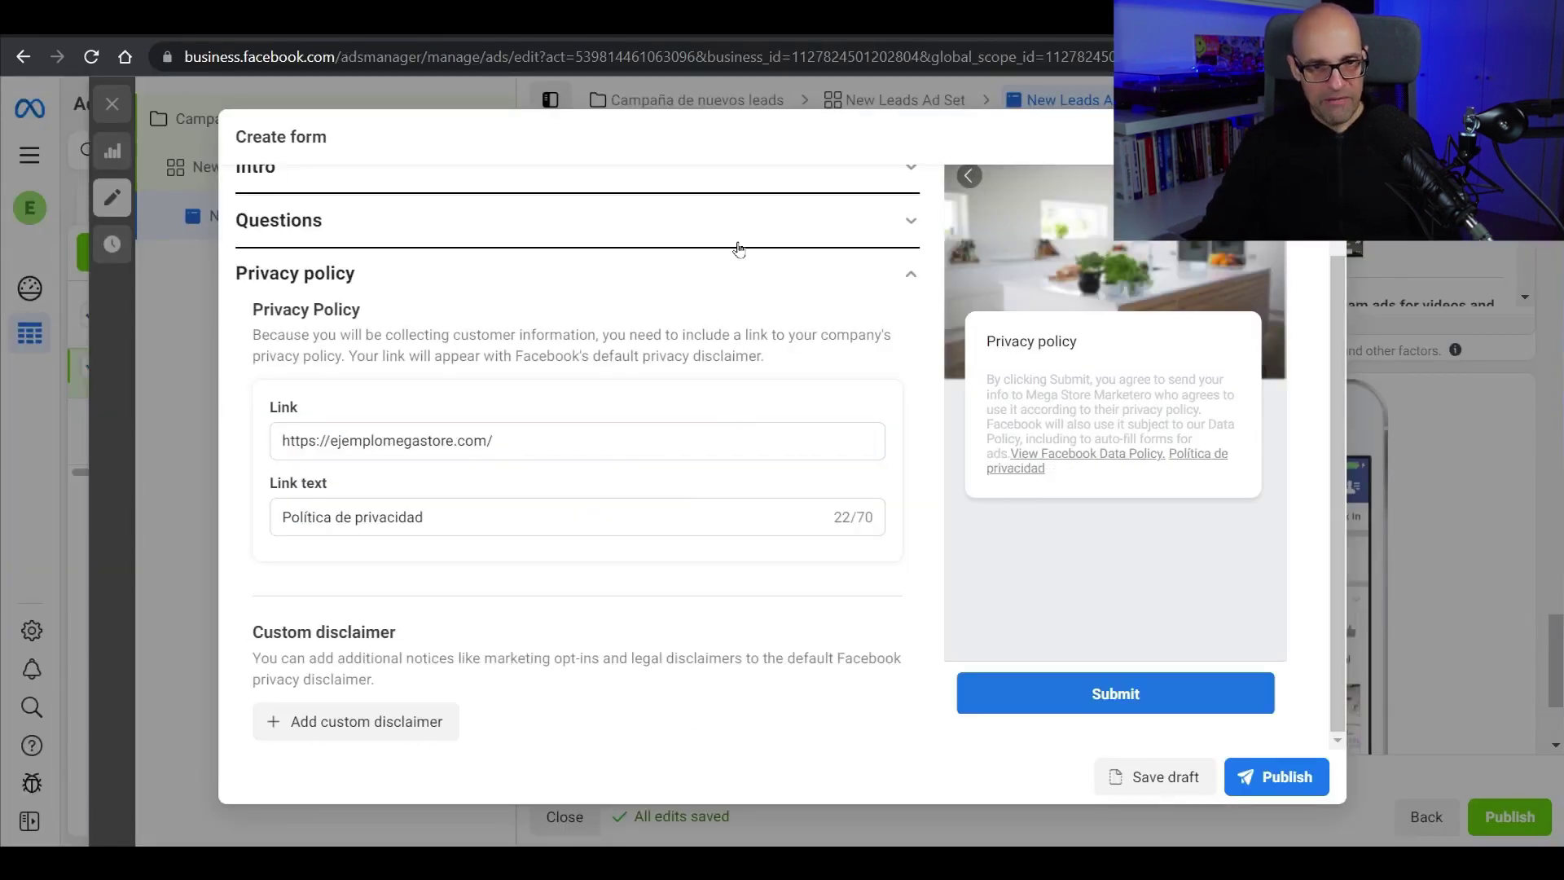
{"action": "scroll", "coordinate": [792, 505], "scroll_direction": "down", "scroll_amount": 1}
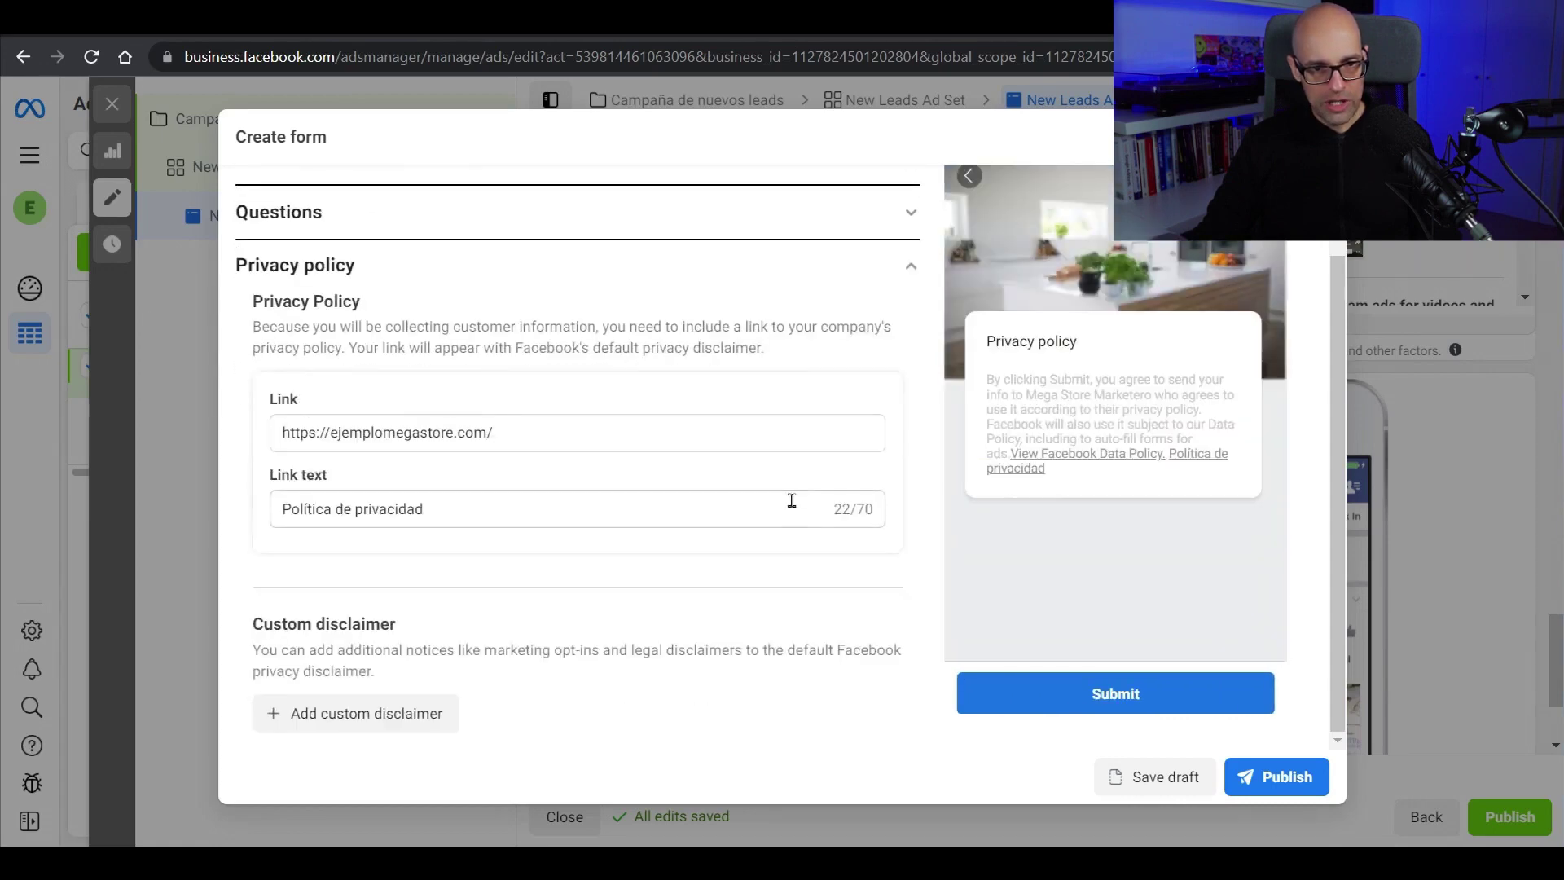
{"action": "left_click", "coordinate": [675, 465]}
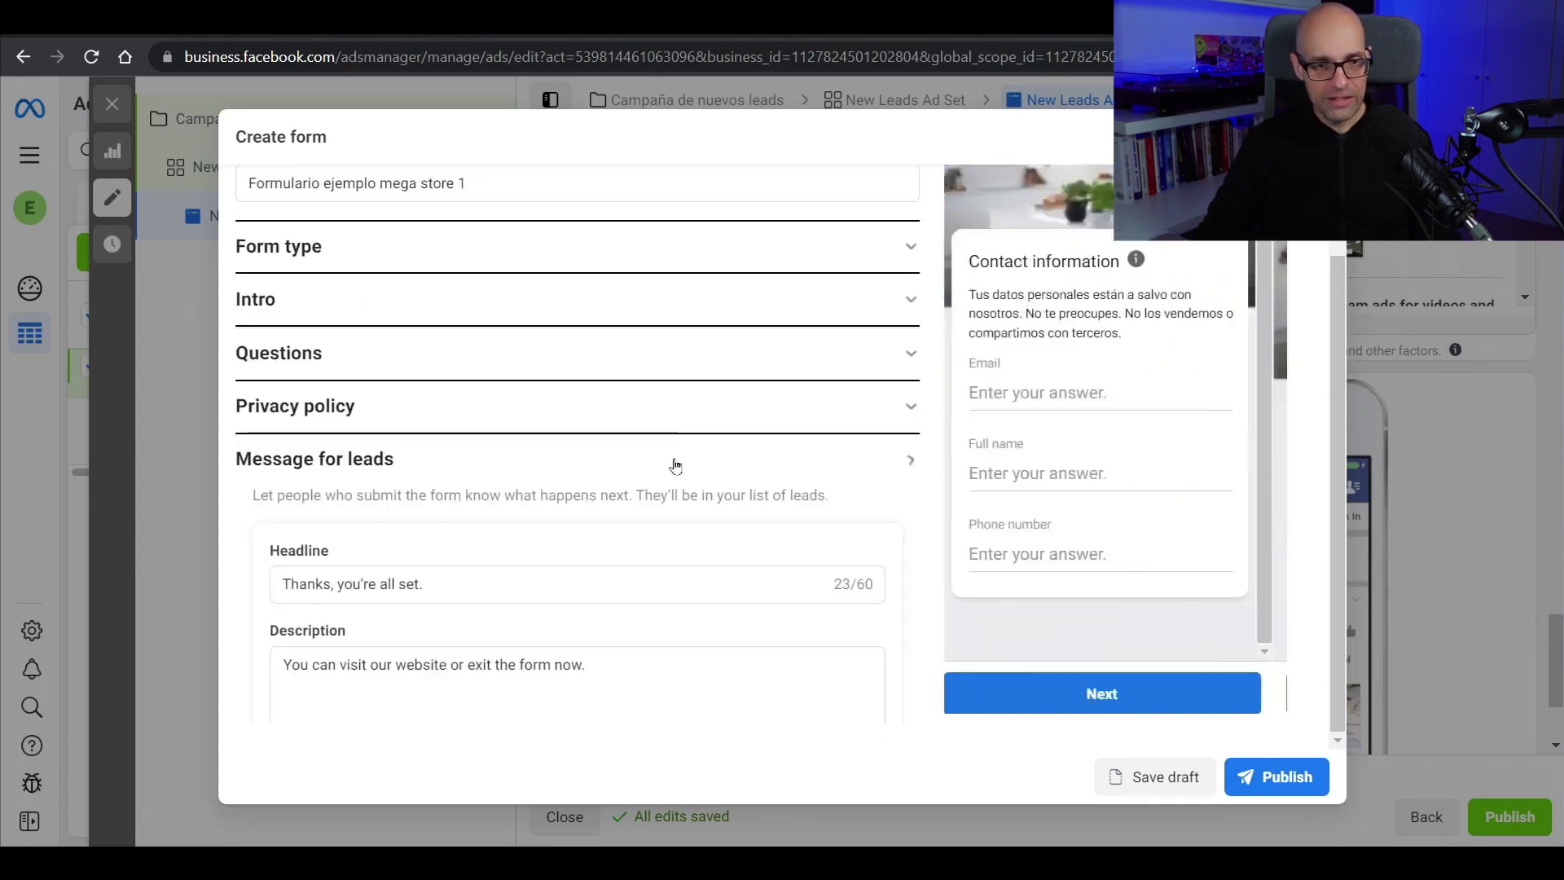
{"action": "scroll", "coordinate": [793, 515], "scroll_direction": "down", "scroll_amount": 2}
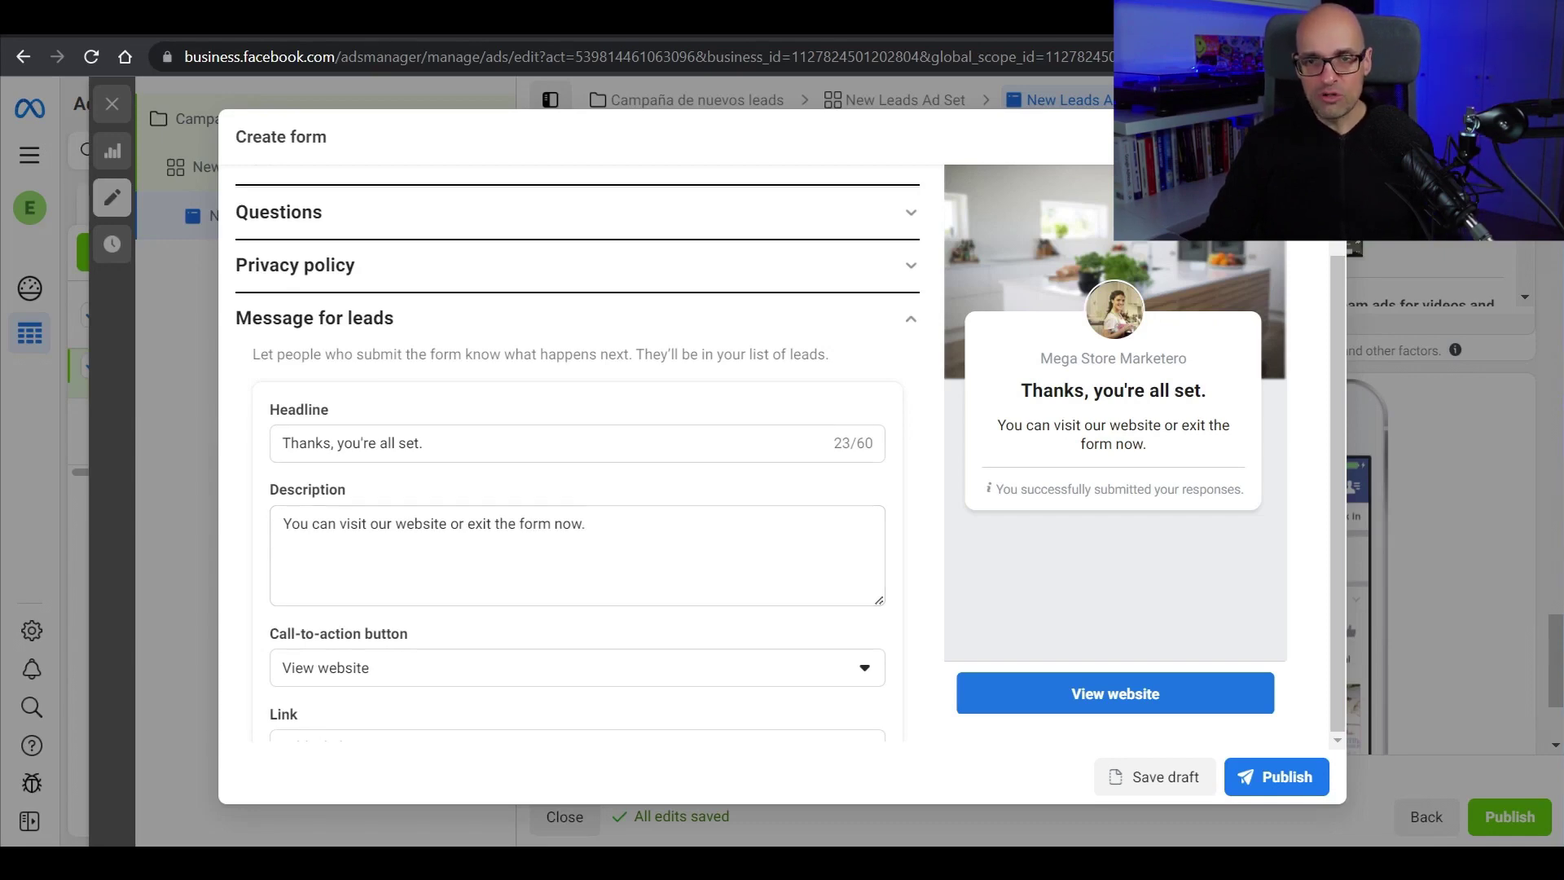
{"action": "key", "text": "ctrl+Tab"}
{"action": "scroll", "coordinate": [884, 387], "scroll_direction": "down", "scroll_amount": 3}
{"action": "left_click_drag", "start_coordinate": [744, 445], "coordinate": [508, 444]}
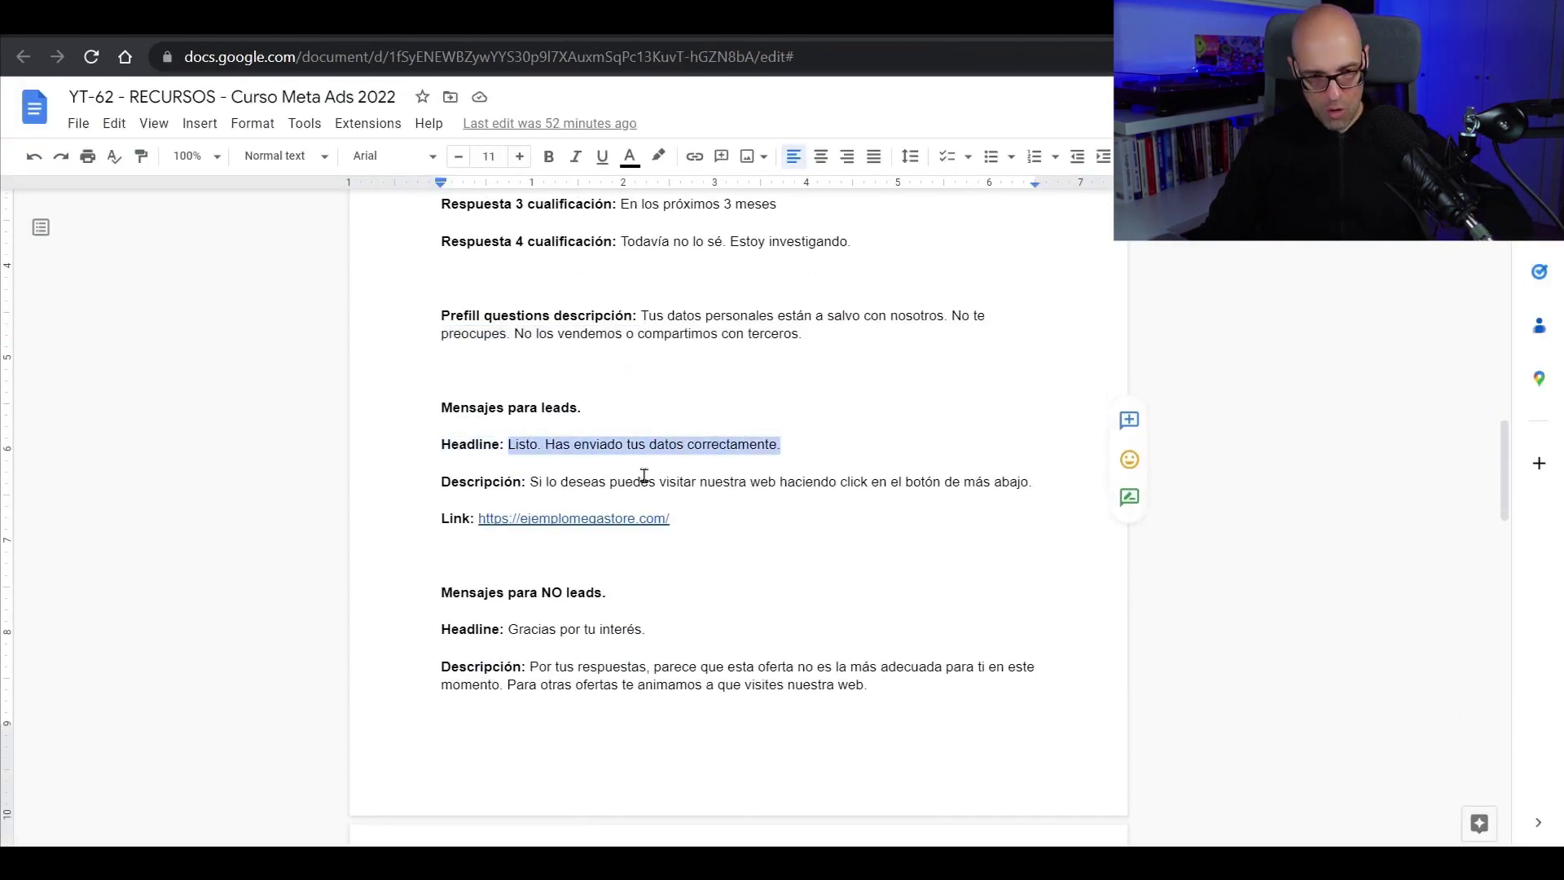
{"action": "key", "text": "ctrl+Tab"}
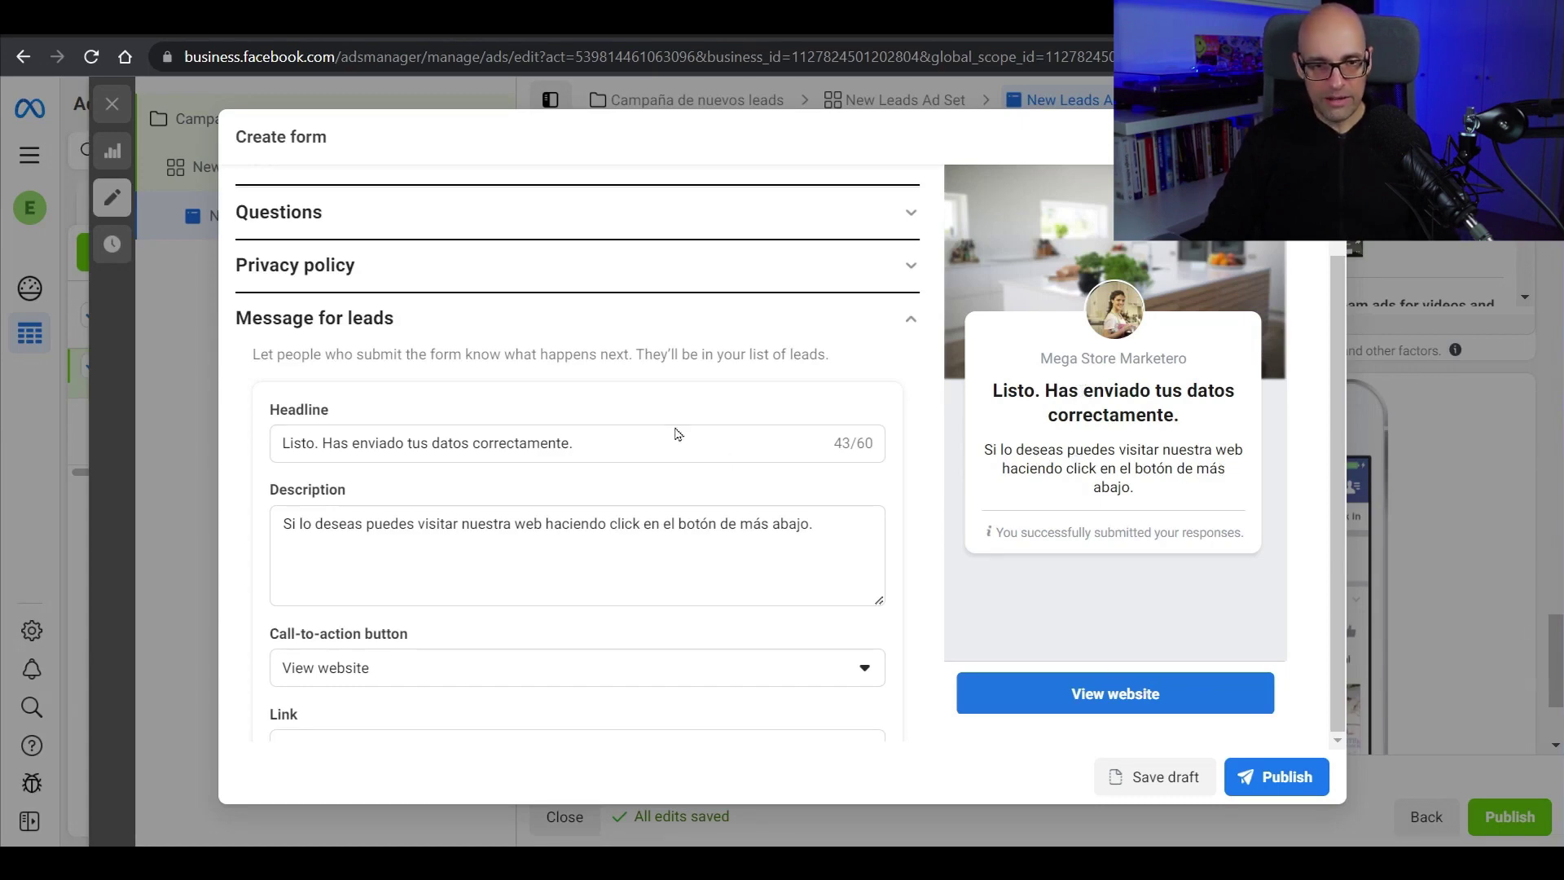
Set the call-to-action text of the message for leads to "Visitar Web"
{"action": "scroll", "coordinate": [676, 434], "scroll_direction": "down", "scroll_amount": 3}
{"action": "triple_click", "coordinate": [439, 600]}
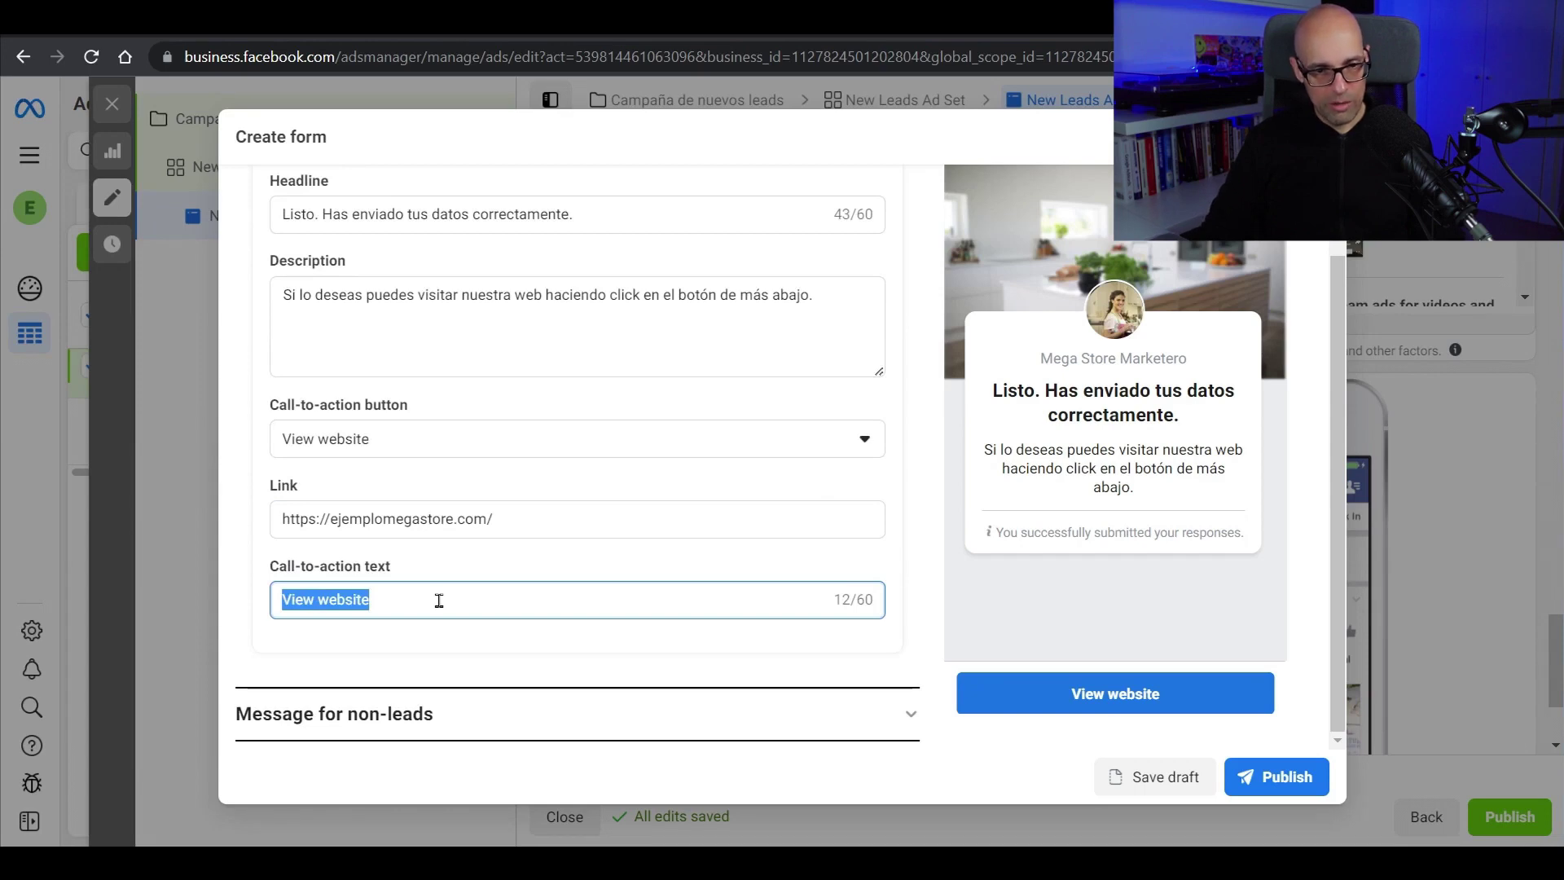
{"action": "type", "text": "Visitar W"}
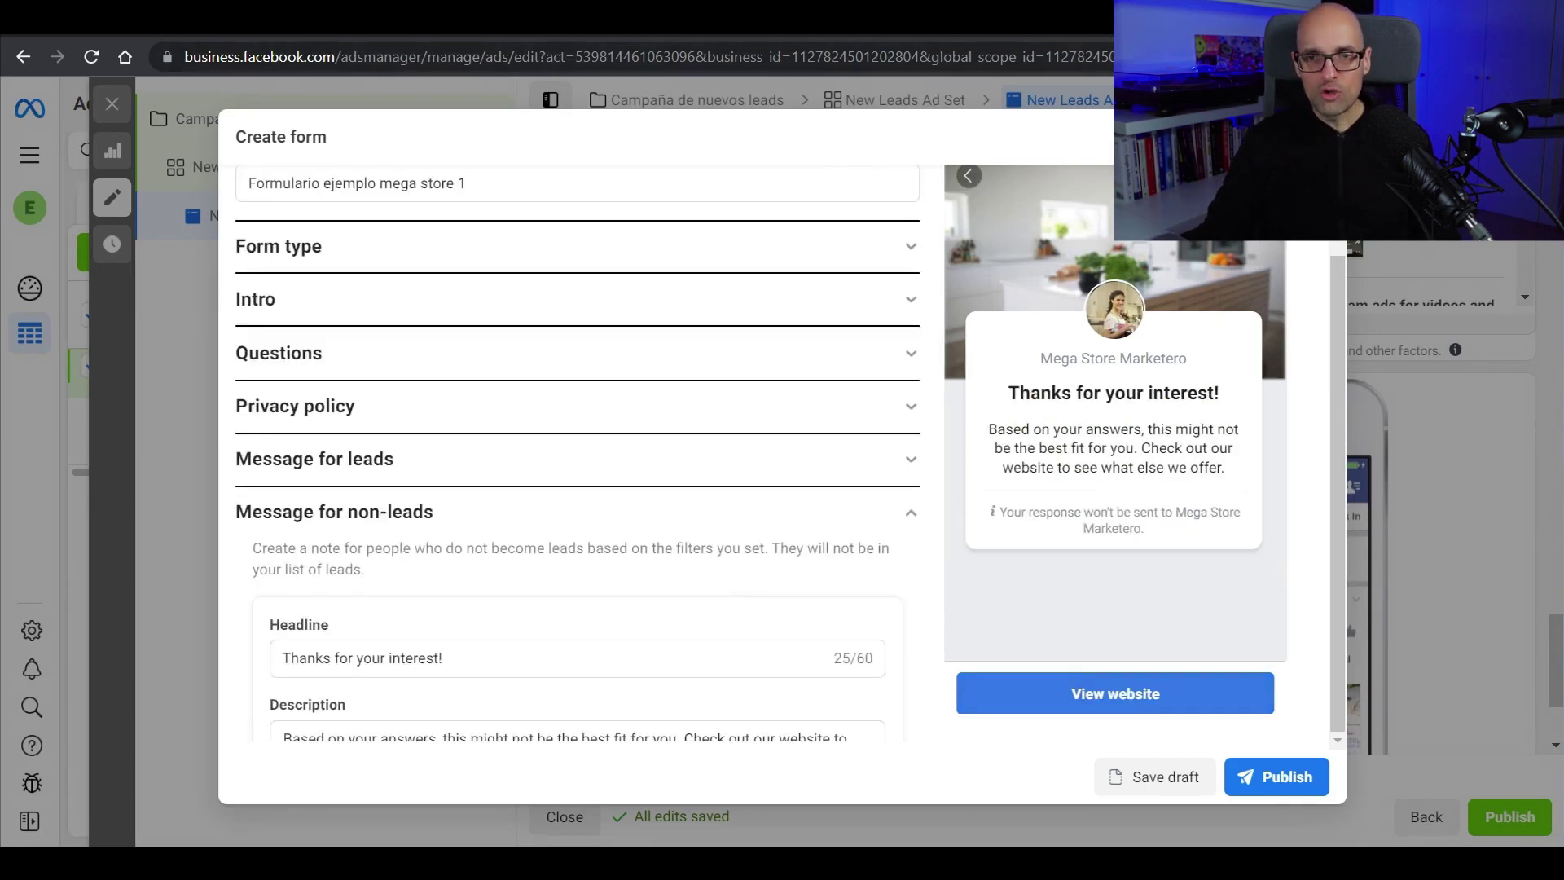
{"action": "key", "text": "alt+Tab"}
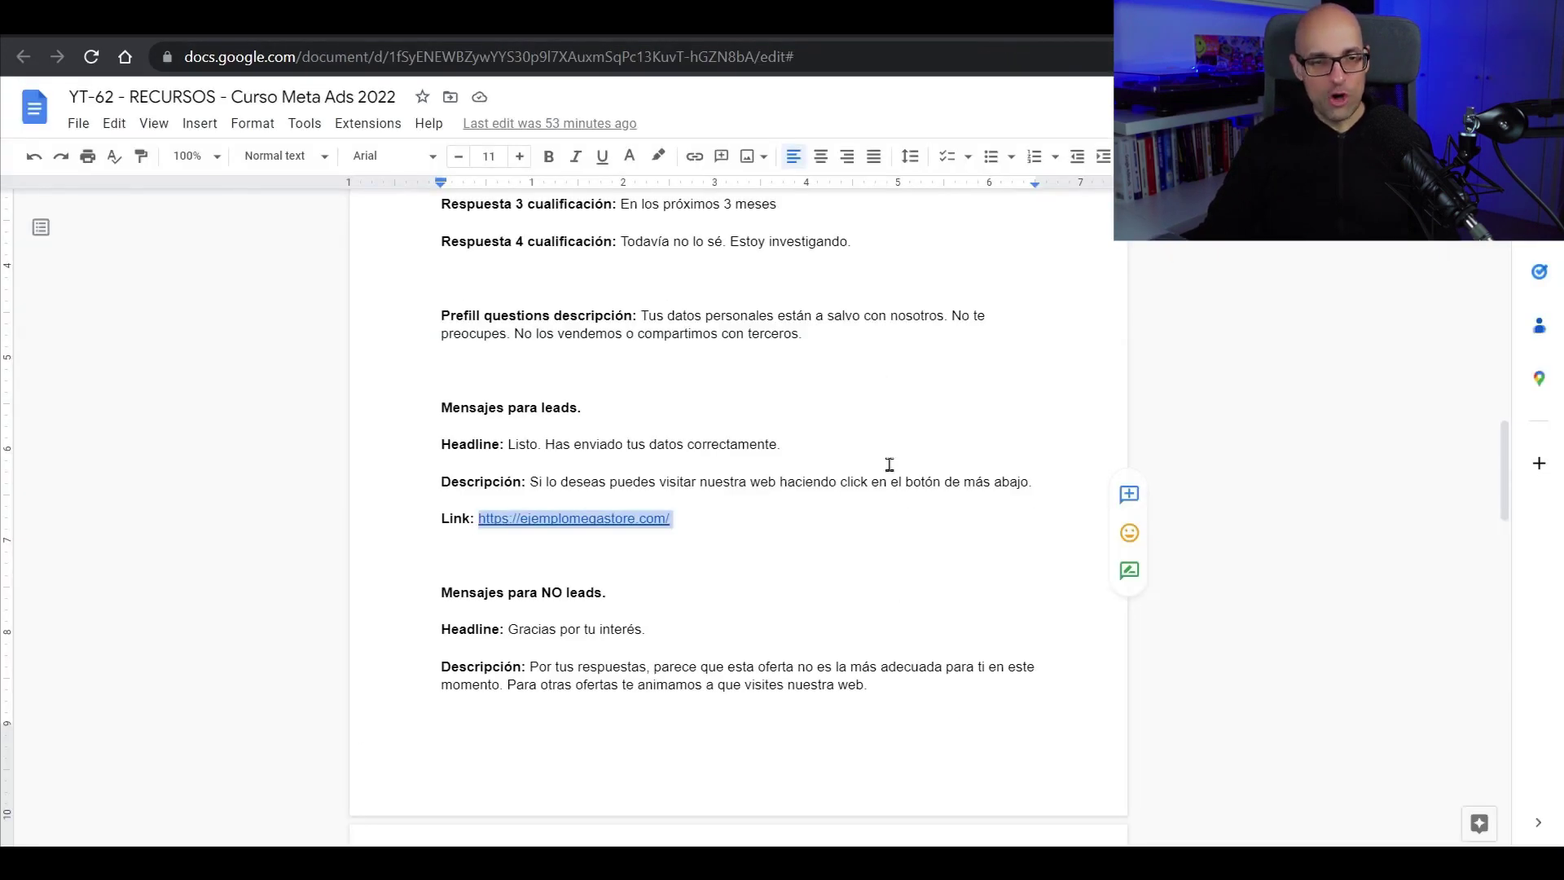
{"action": "scroll", "coordinate": [887, 465], "scroll_direction": "down", "scroll_amount": 2}
{"action": "left_click_drag", "start_coordinate": [646, 487], "coordinate": [508, 489]}
{"action": "key", "text": "ctrl+c"}
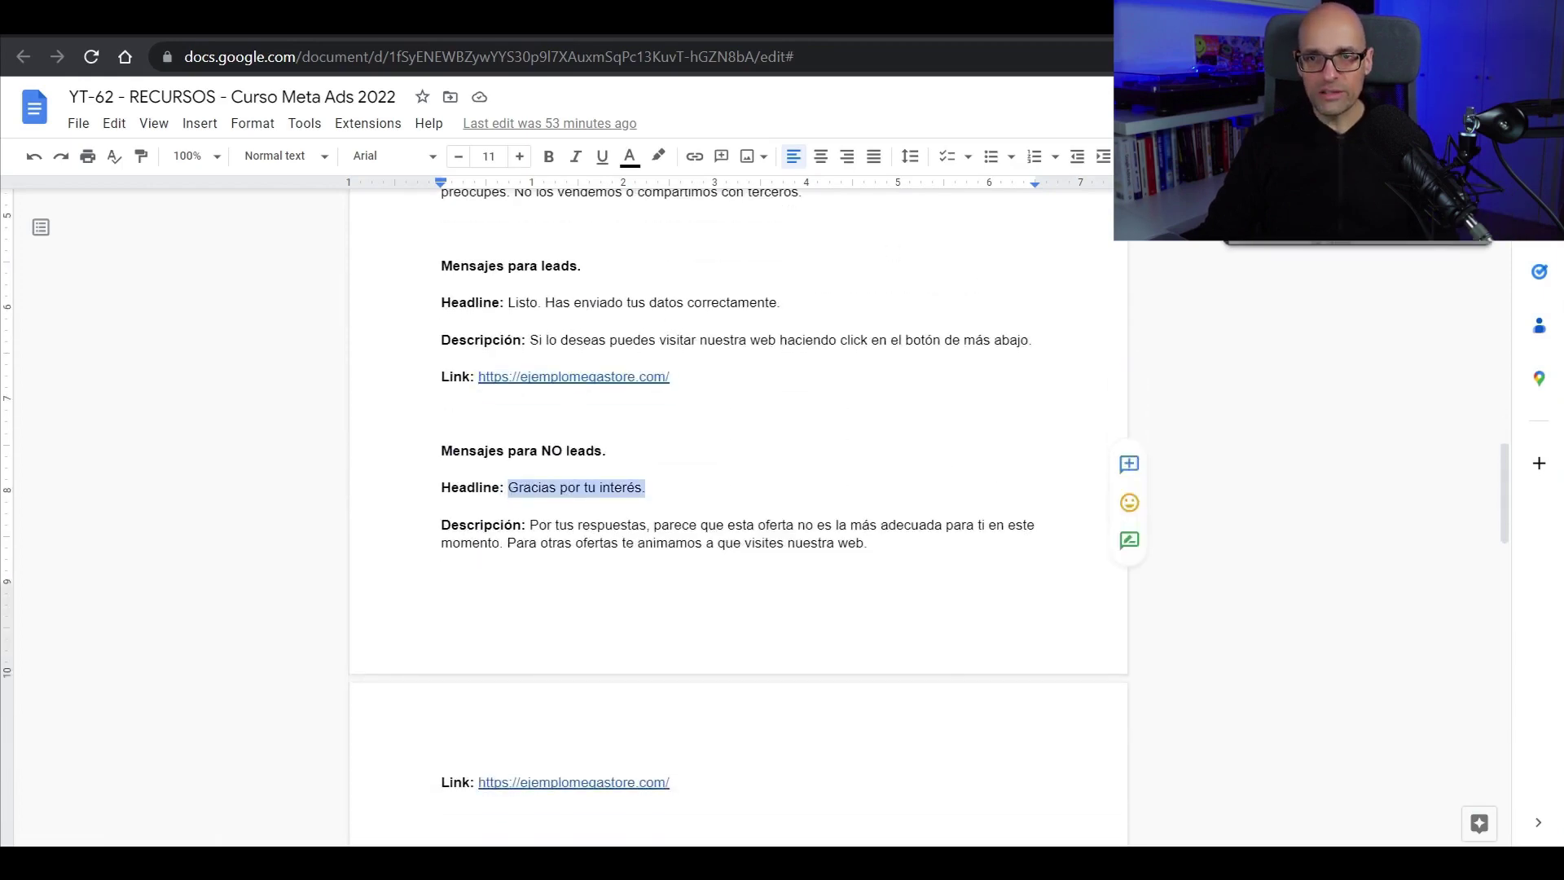
{"action": "key", "text": "alt+Tab"}
{"action": "scroll", "coordinate": [541, 517], "scroll_direction": "down", "scroll_amount": 2}
{"action": "left_click", "coordinate": [544, 523]}
{"action": "key", "text": "ctrl+a"}
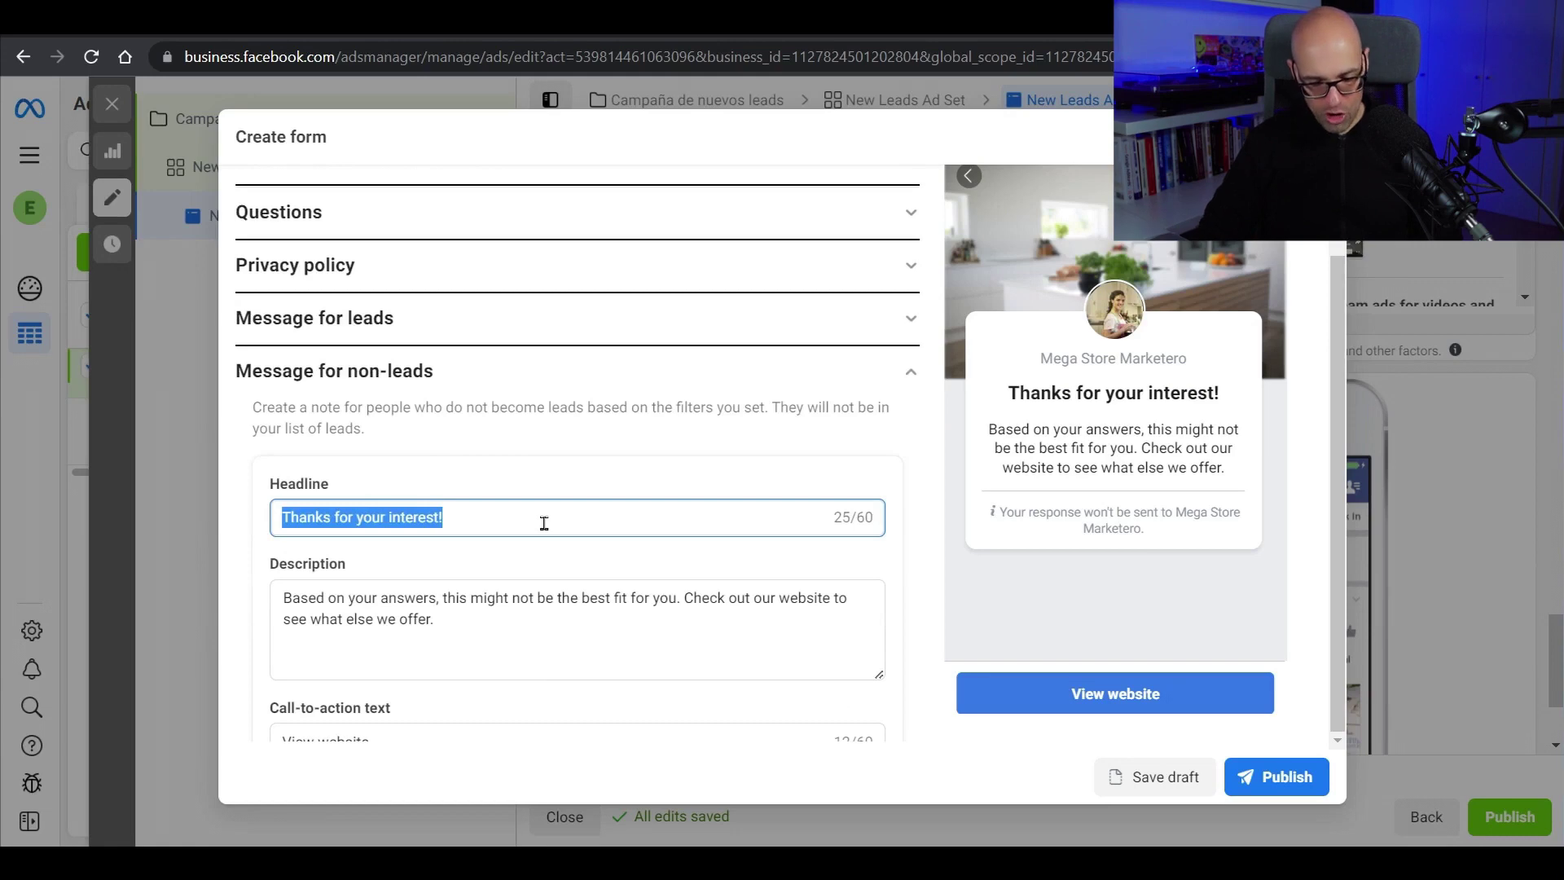
{"action": "key", "text": "ctrl+v"}
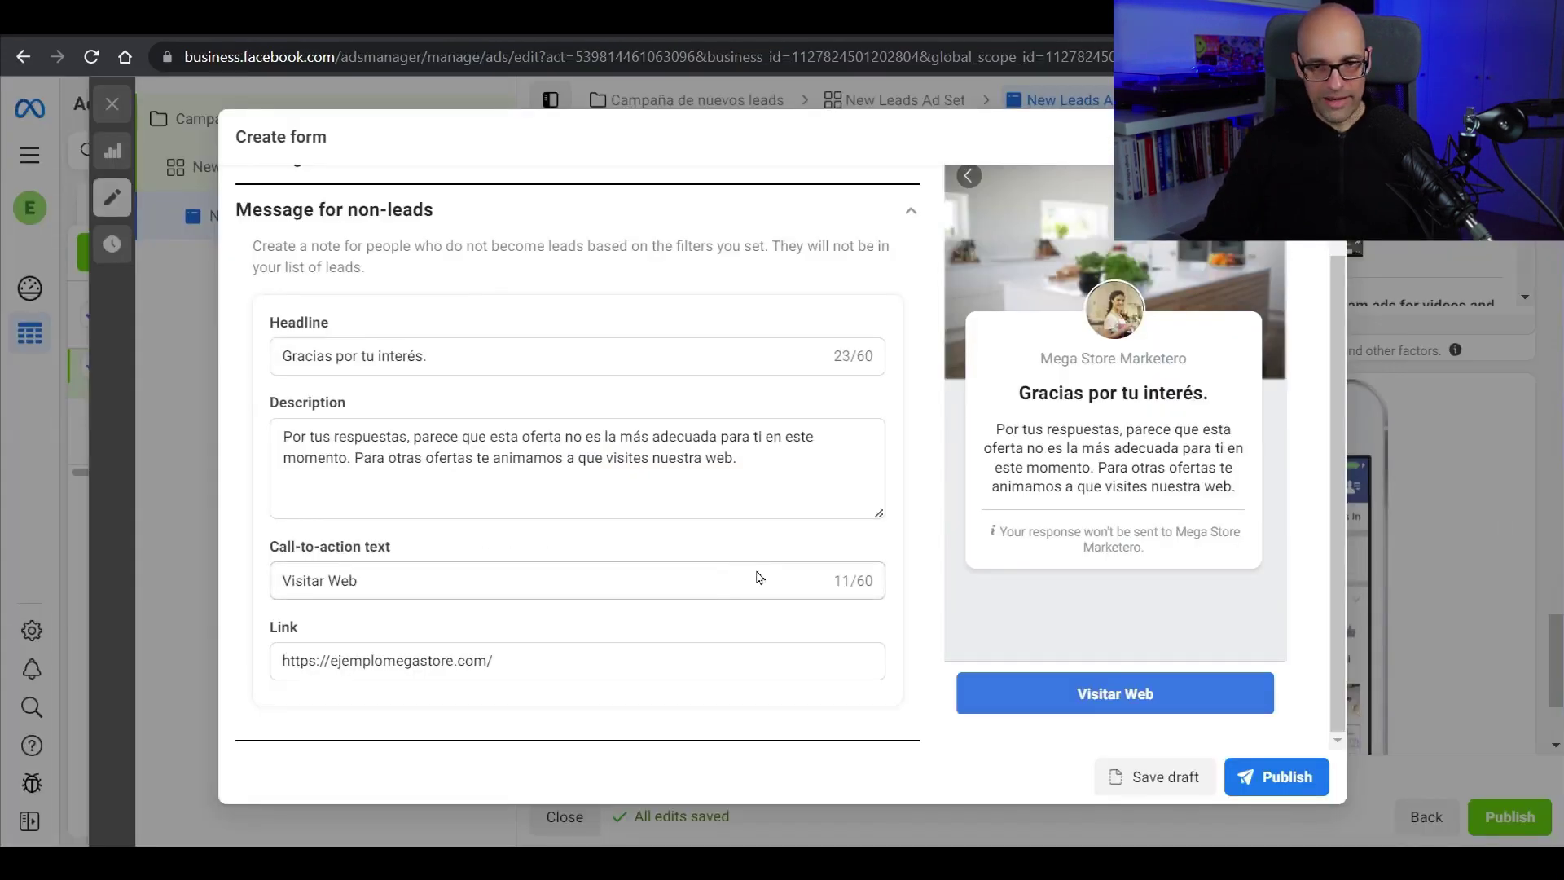
Check the message for non-leads and publish the instant form so it is attached to the New Leads Ad
{"action": "scroll", "coordinate": [758, 577], "scroll_direction": "up", "scroll_amount": 2}
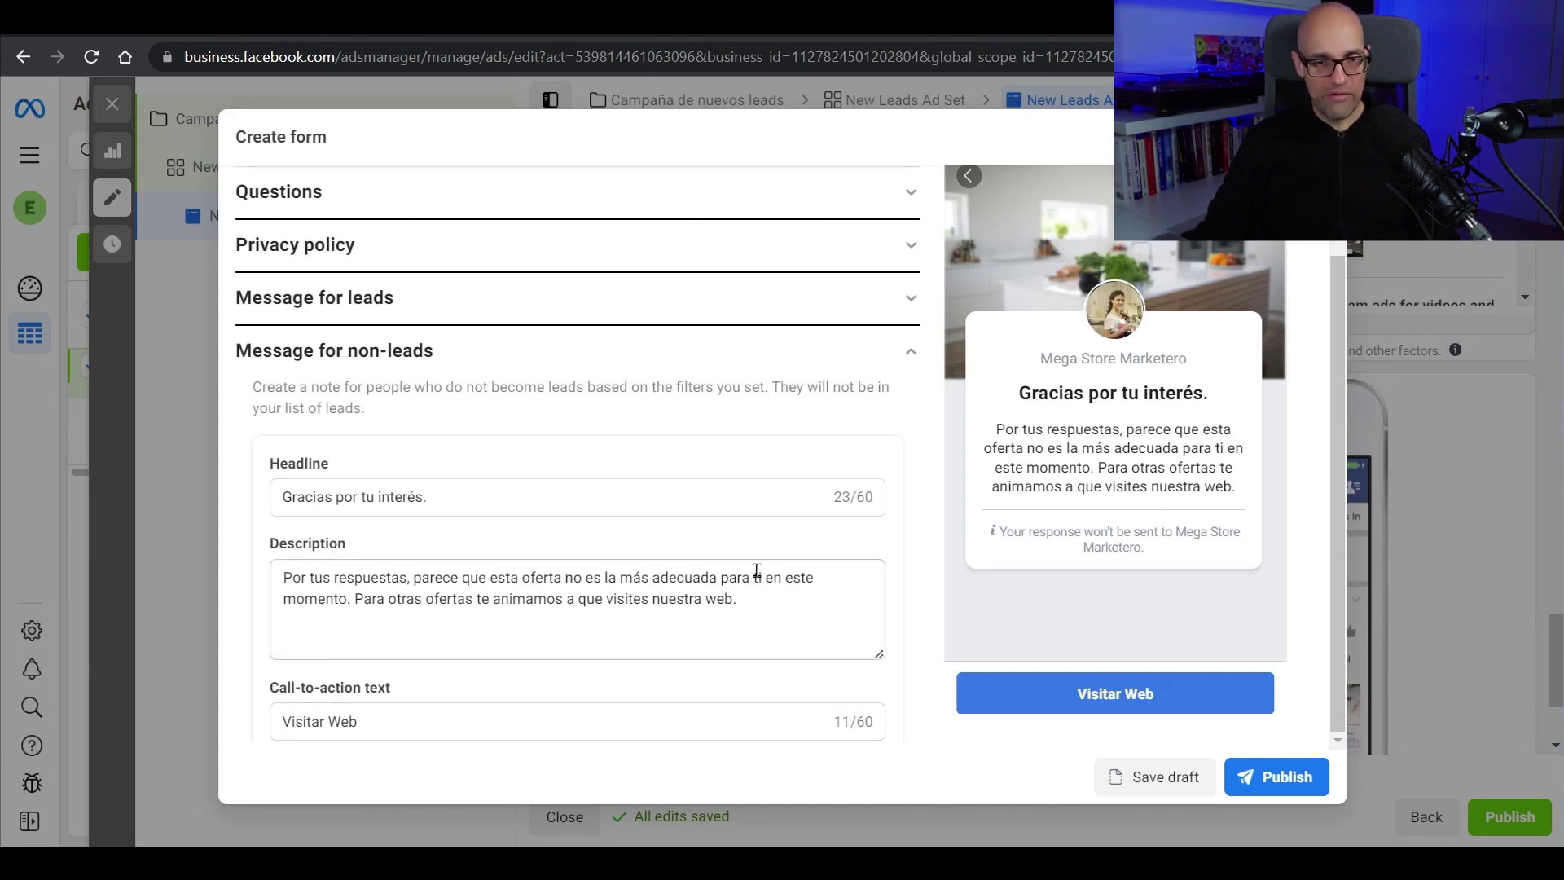
{"action": "scroll", "coordinate": [766, 575], "scroll_direction": "down", "scroll_amount": 2}
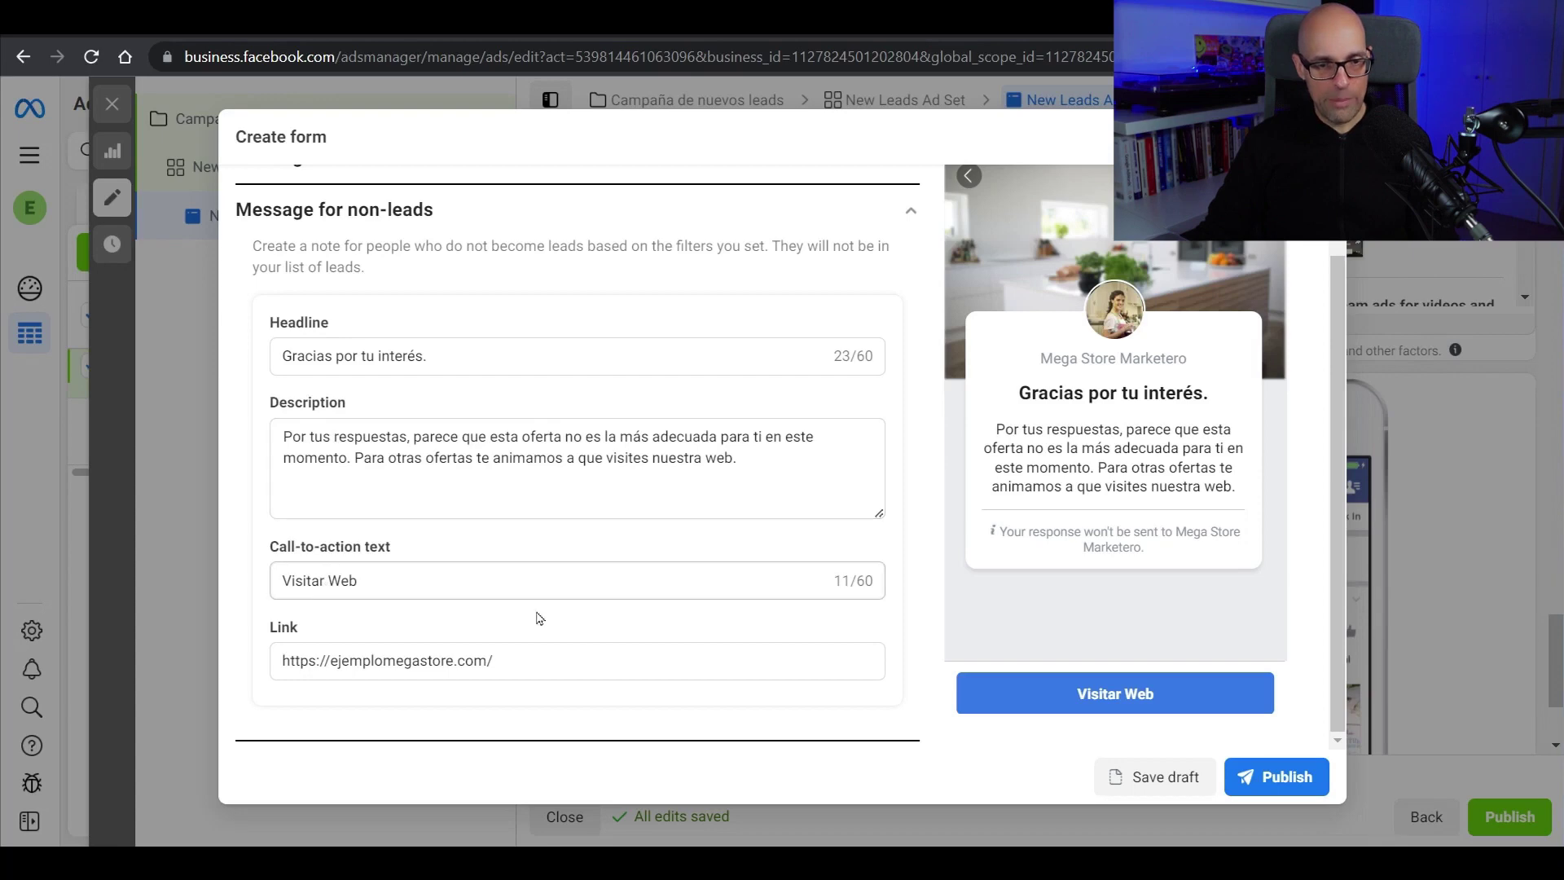
{"action": "left_click", "coordinate": [1277, 777]}
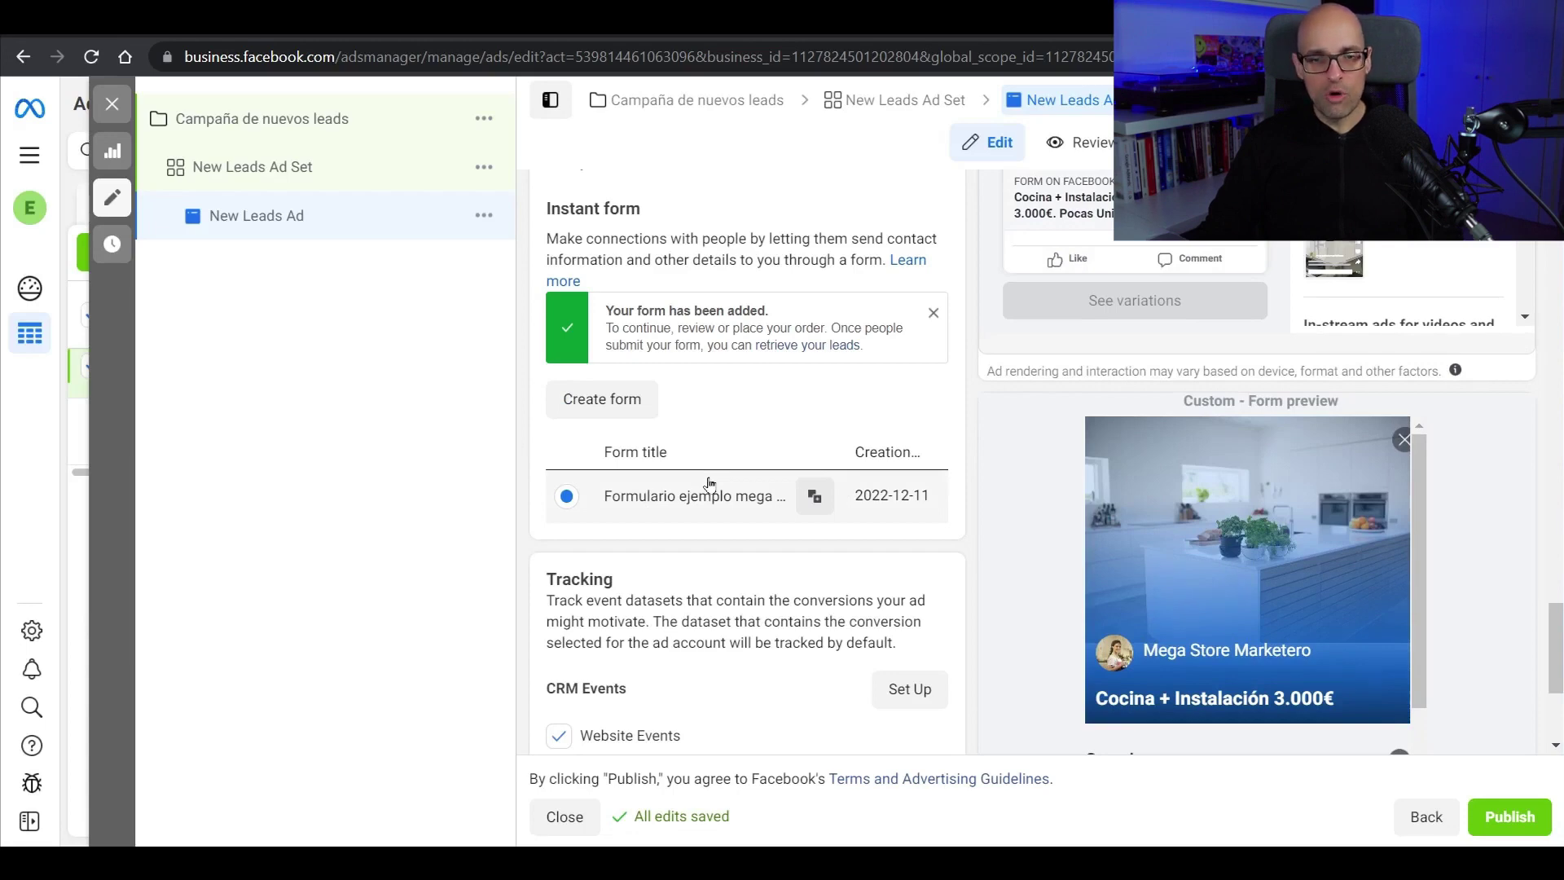
{"action": "scroll", "coordinate": [962, 453], "scroll_direction": "up", "scroll_amount": 10}
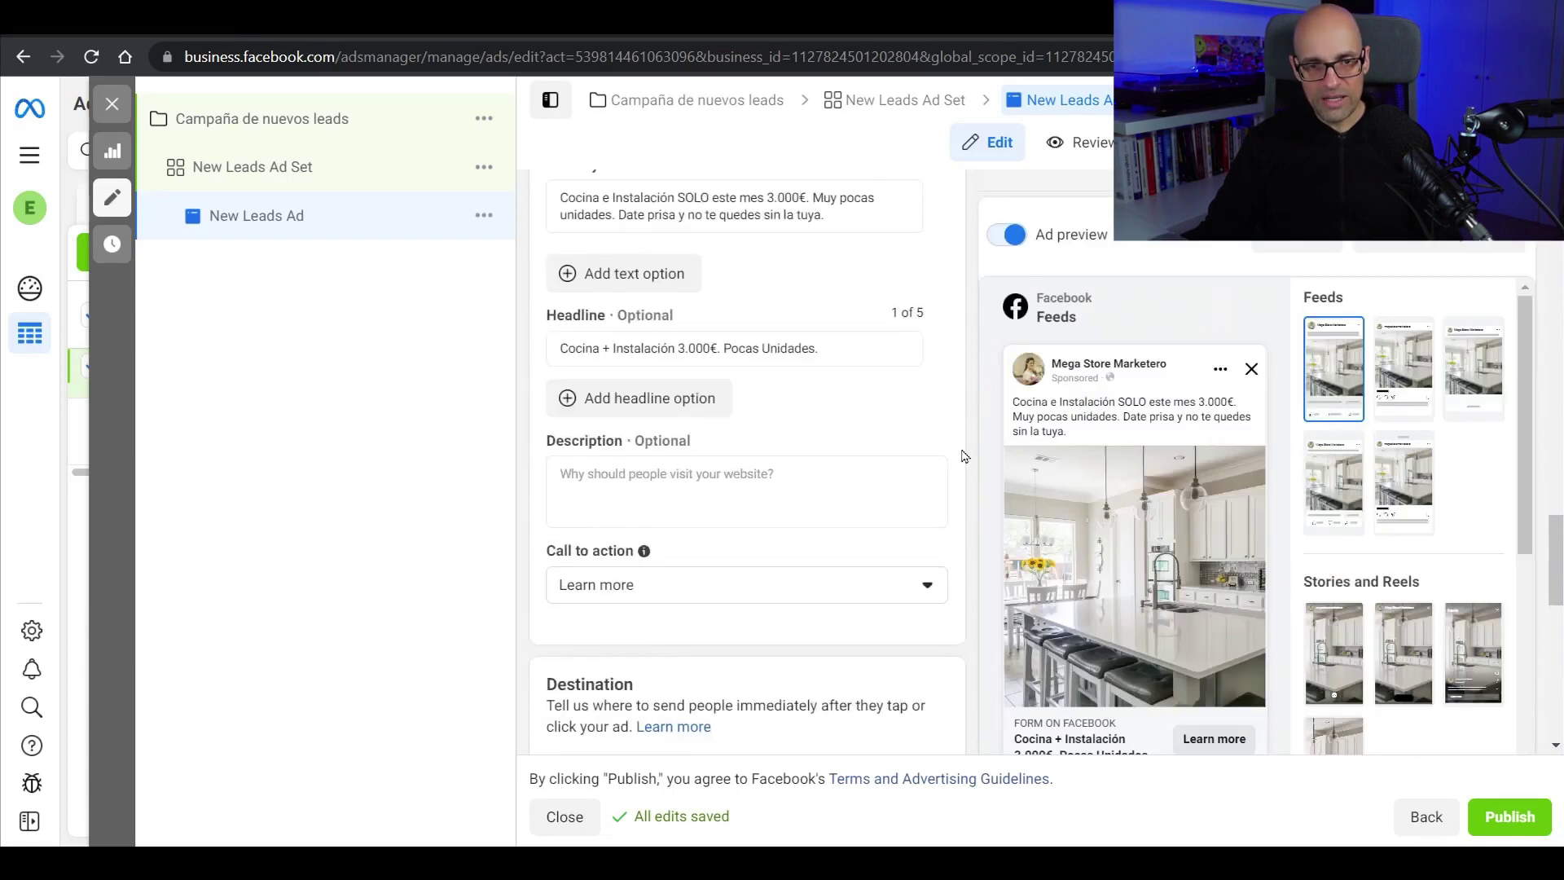
Review the New Leads Ad Set's conversion location and the New Leads Ad's identity, setup, creative text and placement previews
{"action": "scroll", "coordinate": [962, 453], "scroll_direction": "down", "scroll_amount": 2}
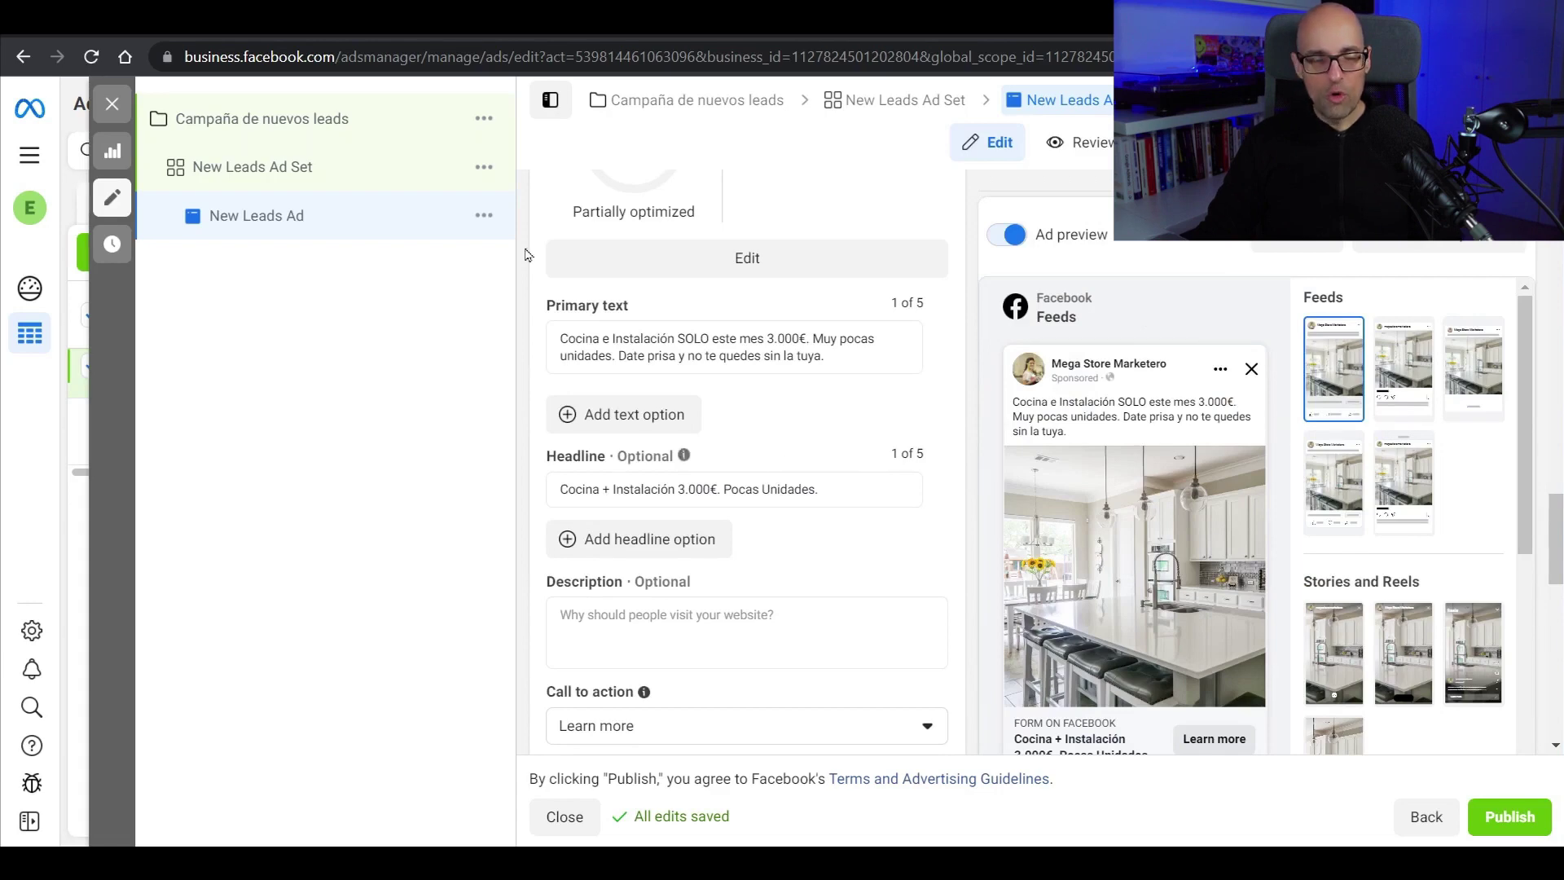
{"action": "left_click", "coordinate": [277, 172]}
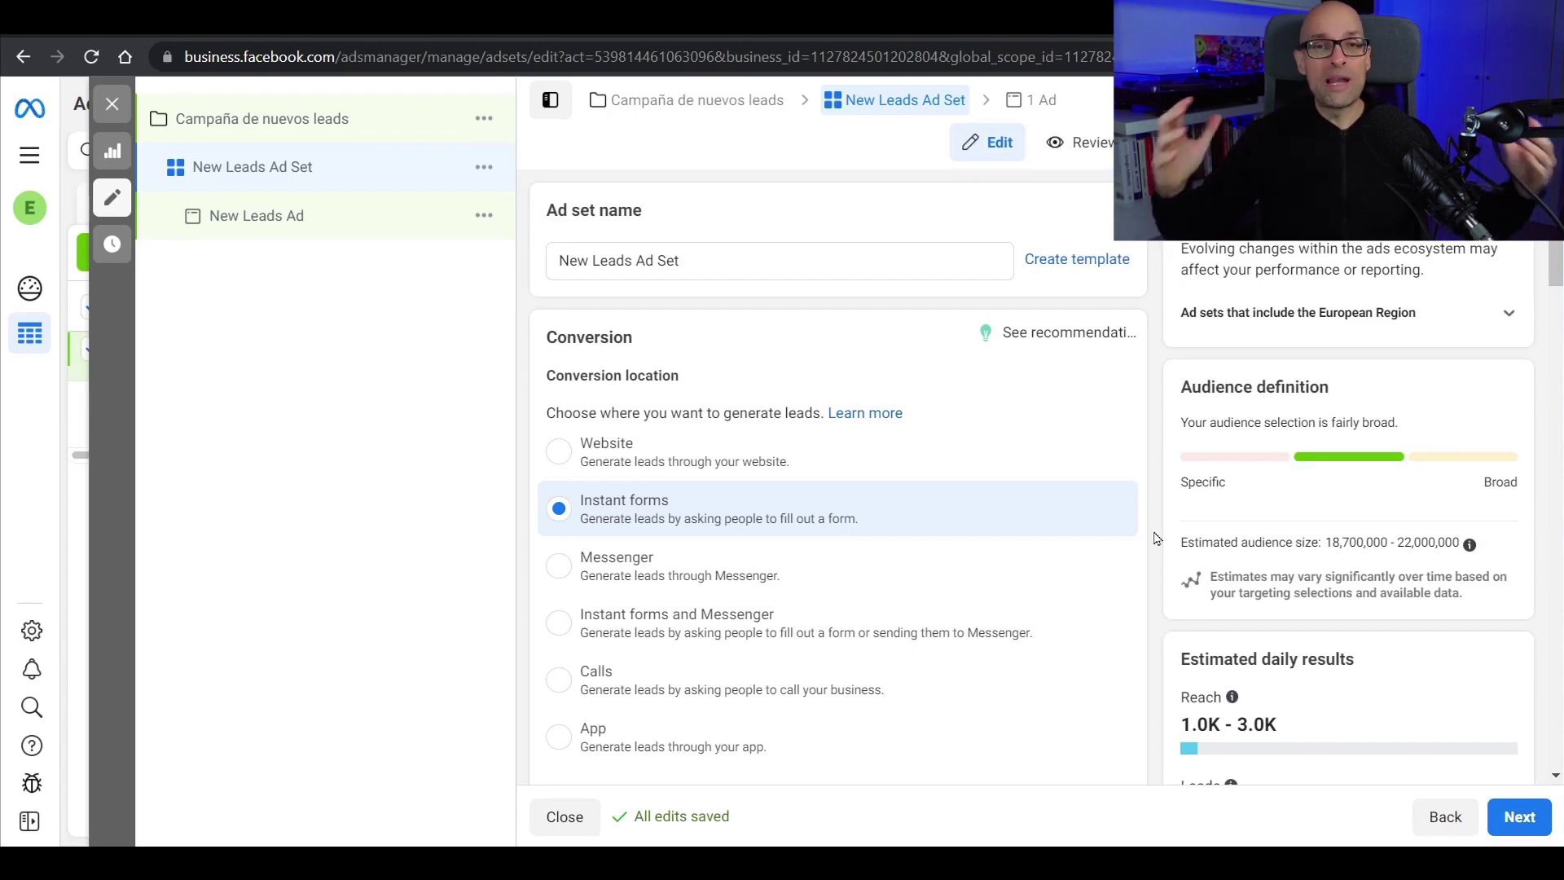
{"action": "left_click", "coordinate": [246, 216]}
{"action": "scroll", "coordinate": [980, 414], "scroll_direction": "down", "scroll_amount": 2}
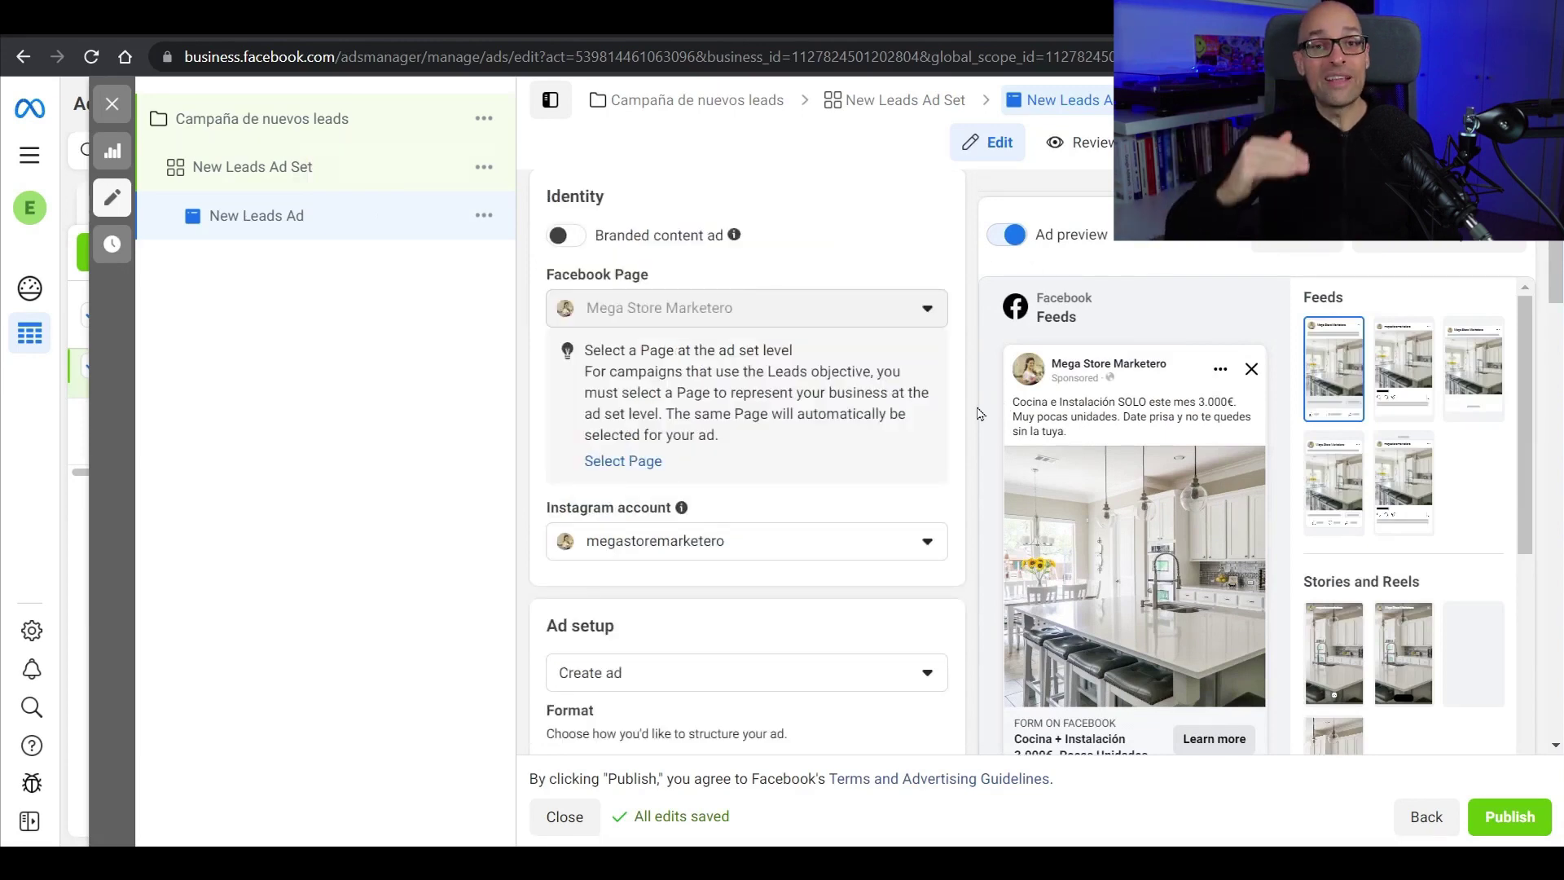
{"action": "mouse_move", "coordinate": [1134, 420]}
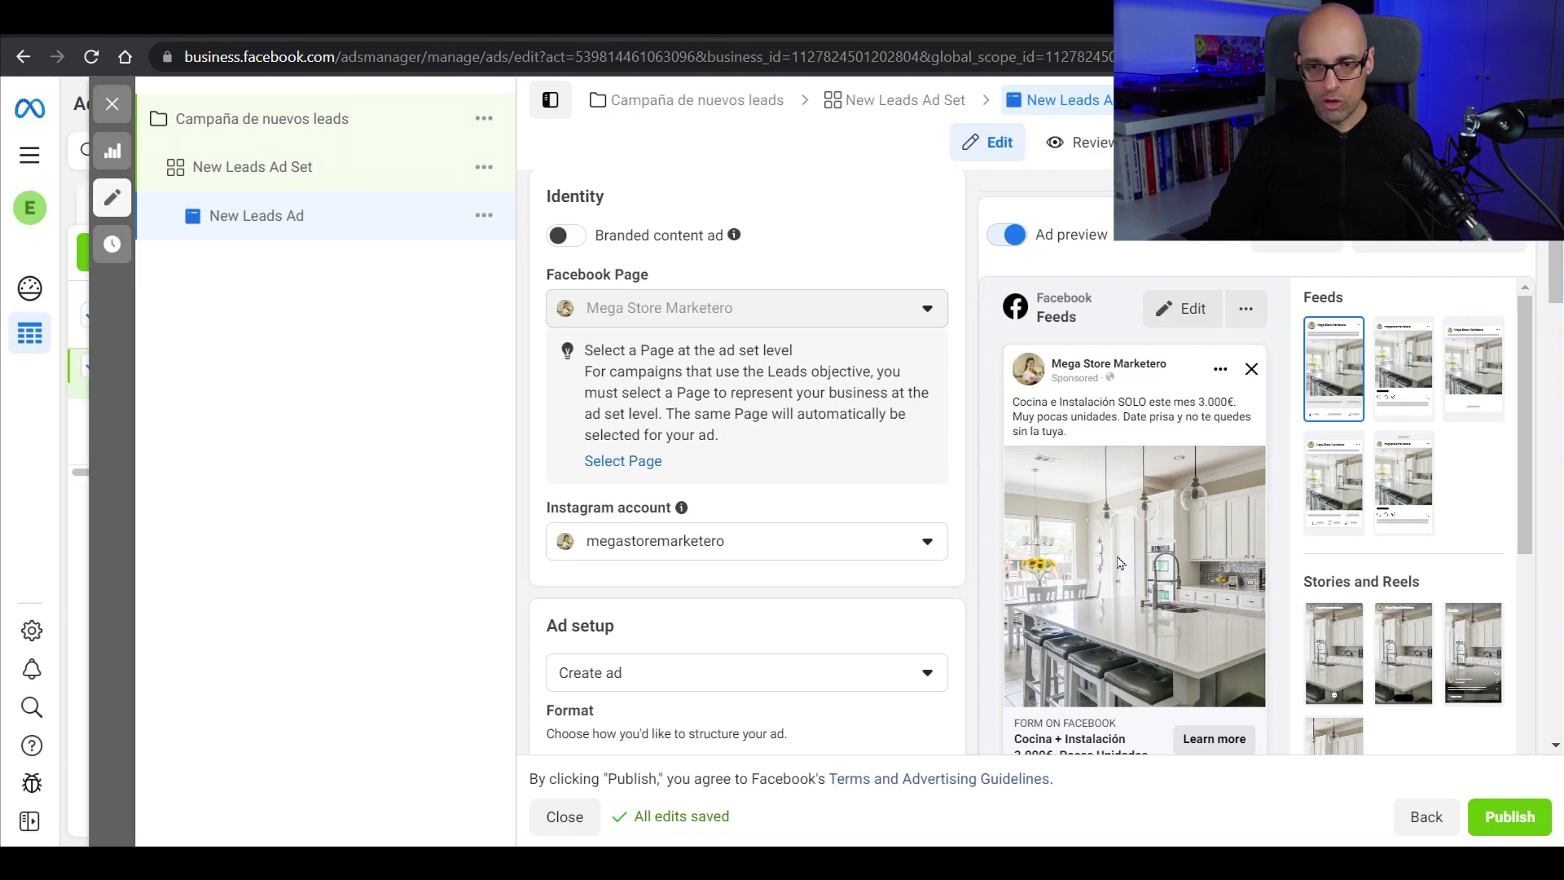
{"action": "scroll", "coordinate": [1119, 562], "scroll_direction": "down", "scroll_amount": 5}
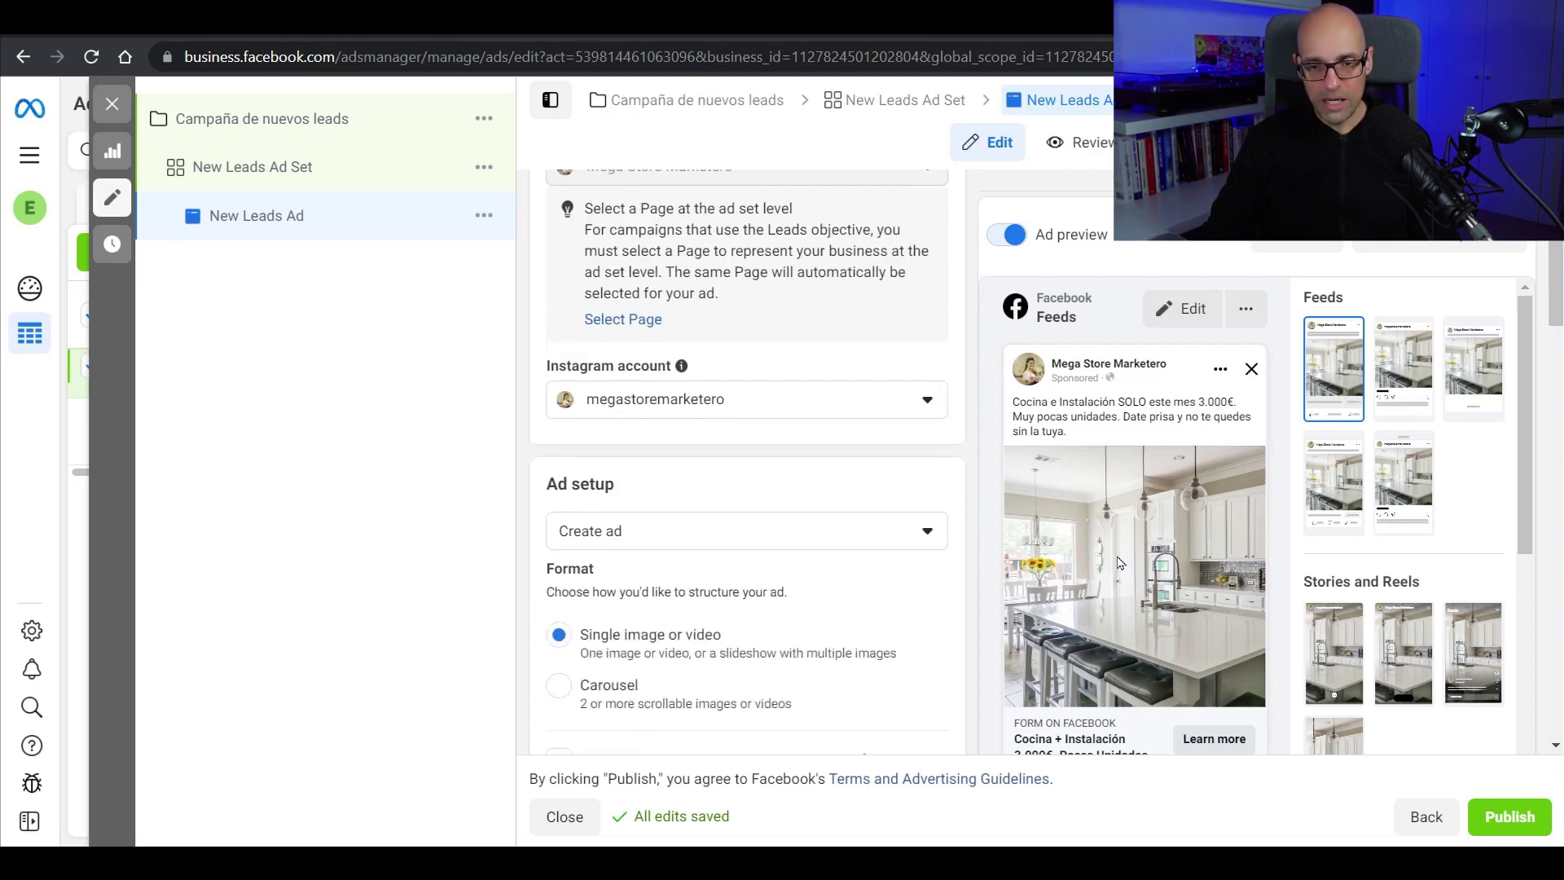
{"action": "scroll", "coordinate": [1525, 421], "scroll_direction": "down", "scroll_amount": 1}
{"action": "scroll", "coordinate": [1524, 421], "scroll_direction": "down", "scroll_amount": 2}
{"action": "scroll", "coordinate": [875, 439], "scroll_direction": "down", "scroll_amount": 3}
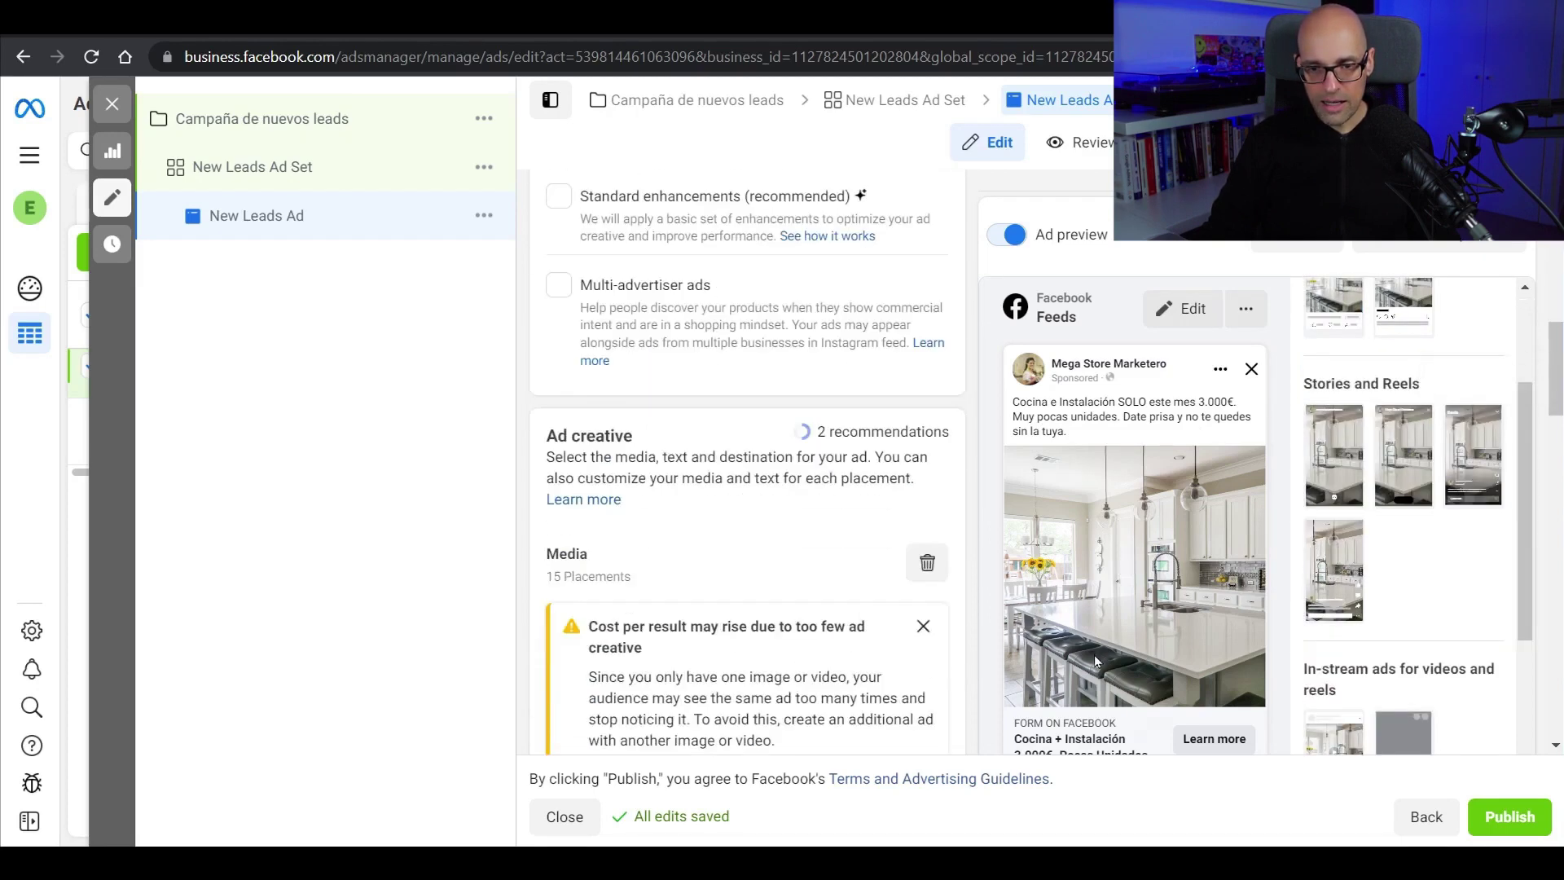
{"action": "scroll", "coordinate": [874, 439], "scroll_direction": "up", "scroll_amount": 8}
{"action": "scroll", "coordinate": [874, 439], "scroll_direction": "down", "scroll_amount": 2}
{"action": "scroll", "coordinate": [874, 439], "scroll_direction": "down", "scroll_amount": 10}
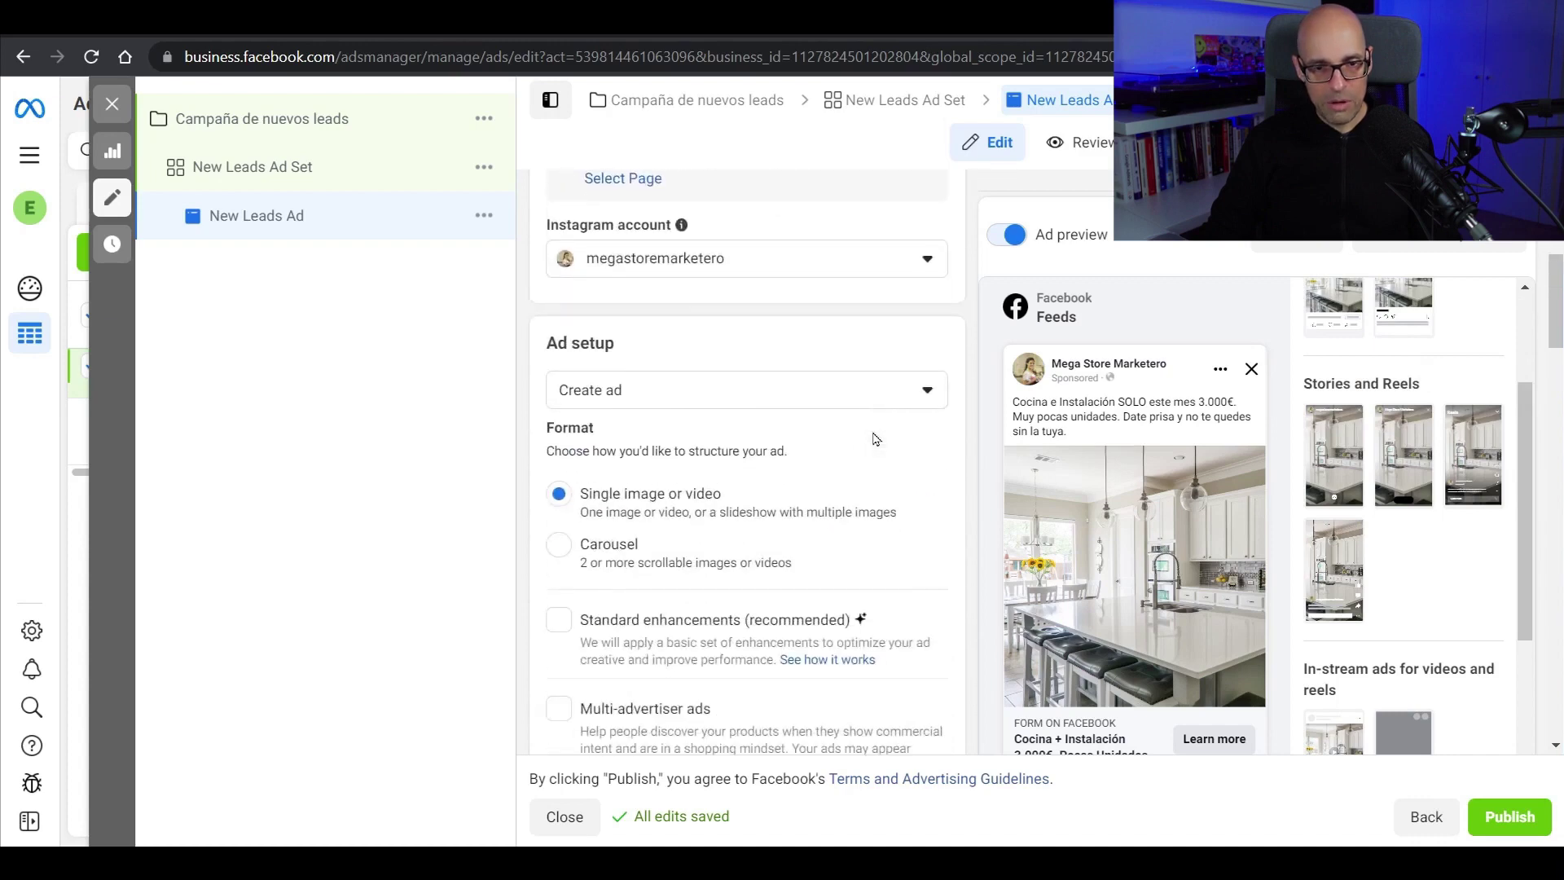